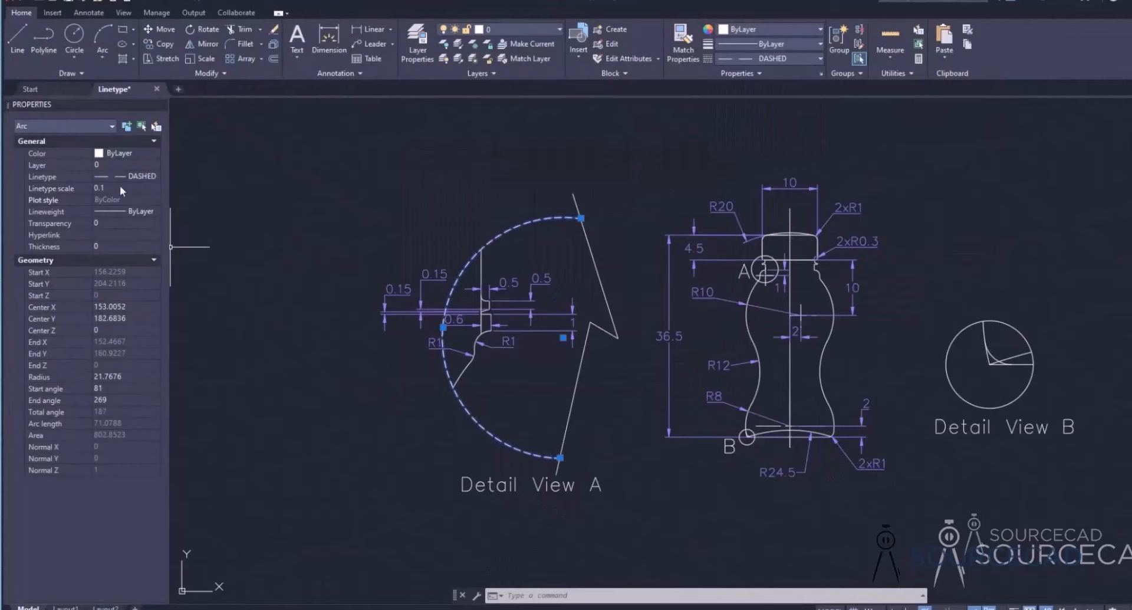
key(Escape)
click(684, 47)
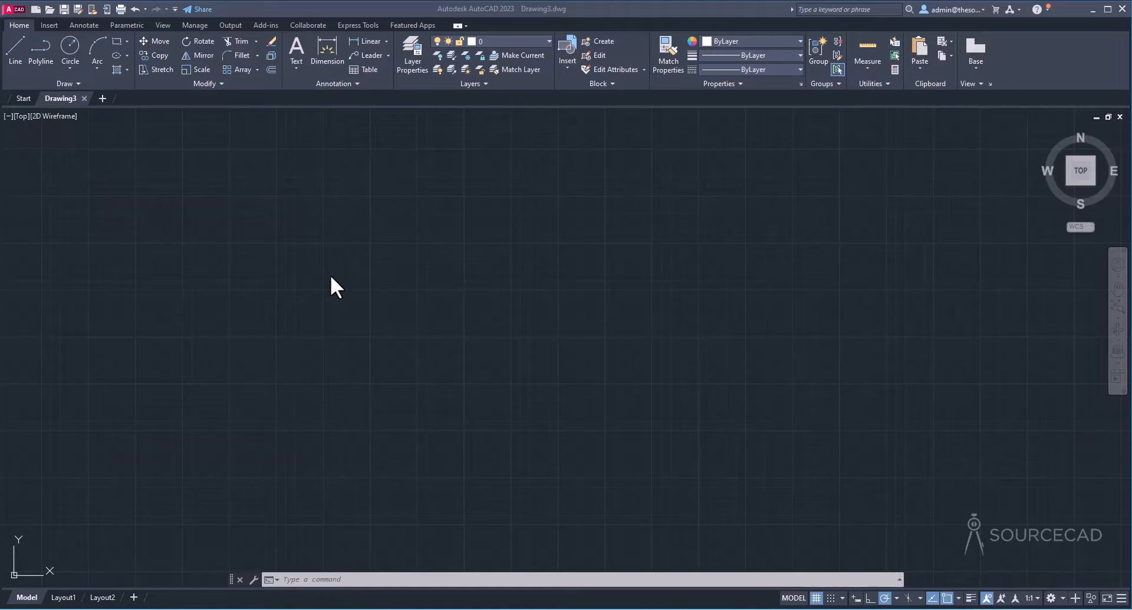
Step: Draw an open multiline of five segments running up, right, down, left and down, using horizontal and vertical directions
click(399, 303)
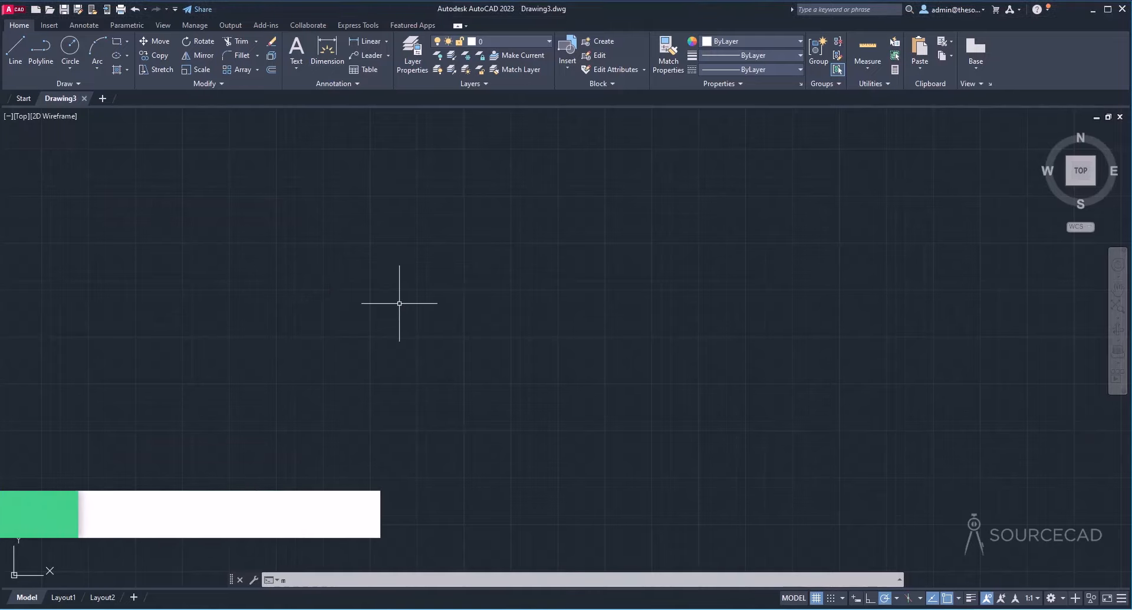
text(ML)
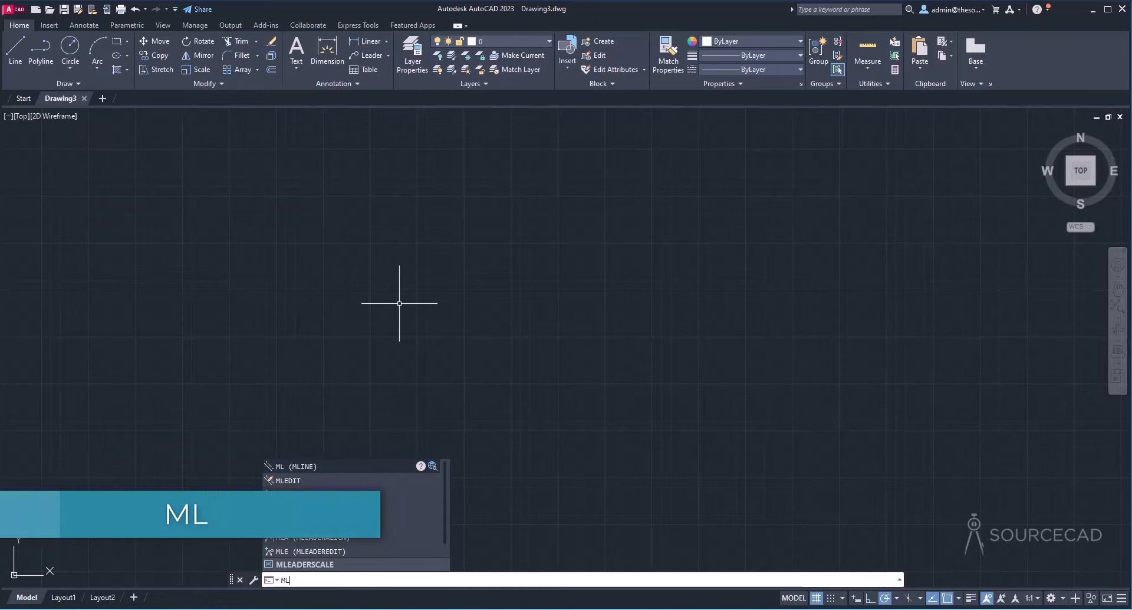
key(Return)
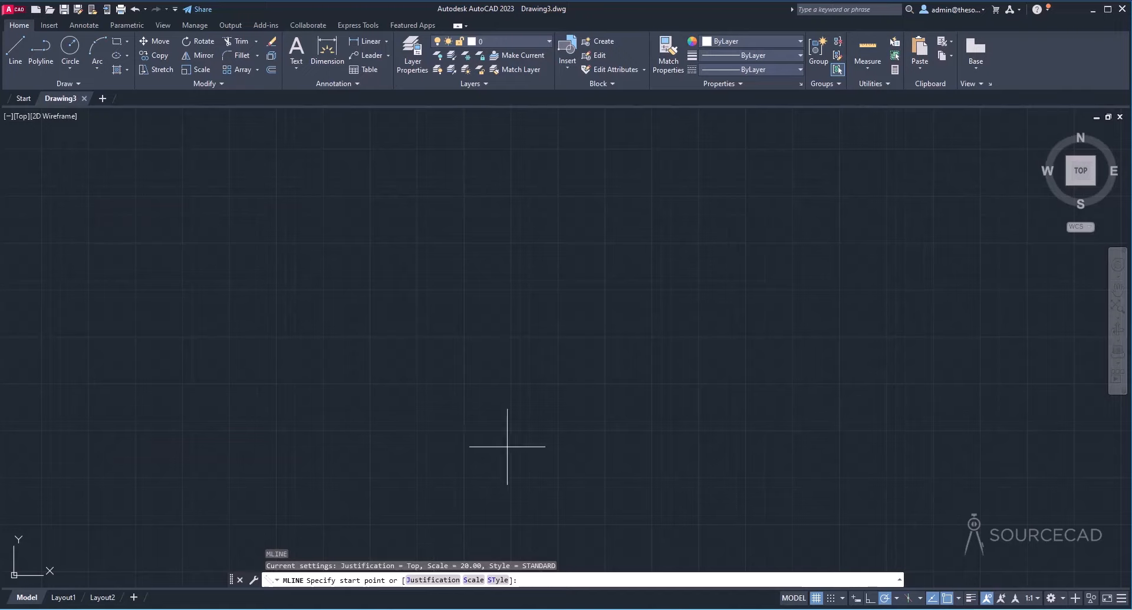
click(435, 388)
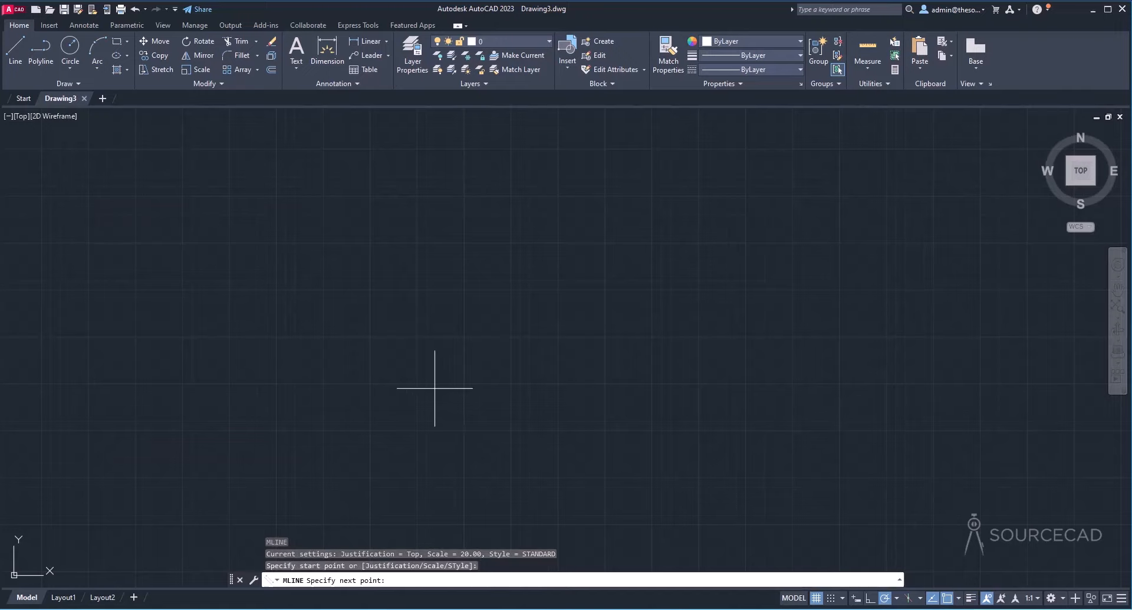
click(437, 246)
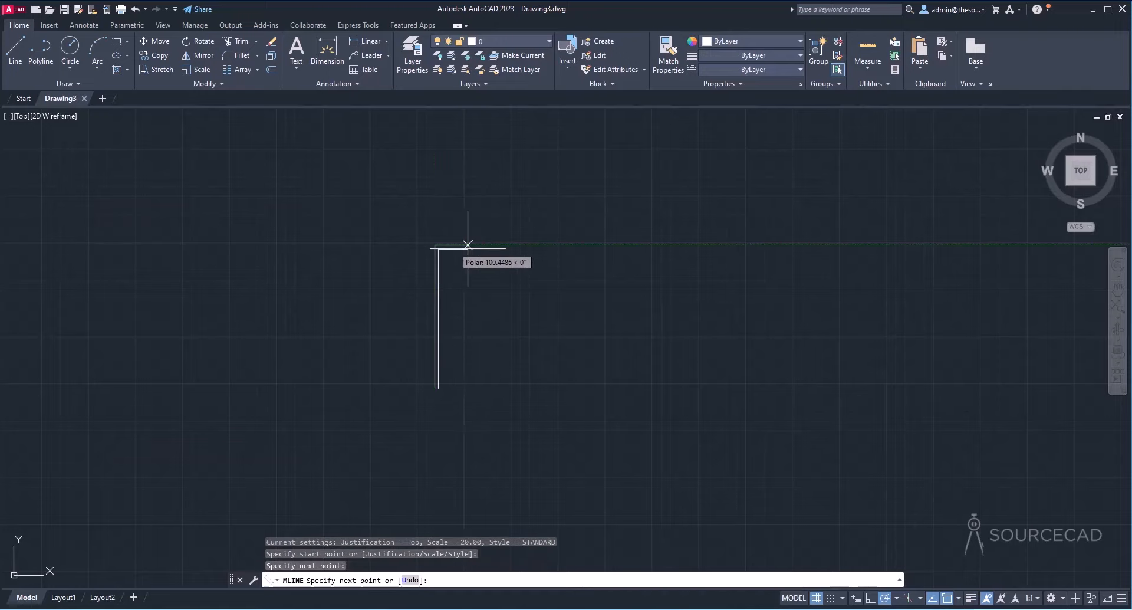
click(581, 246)
click(583, 349)
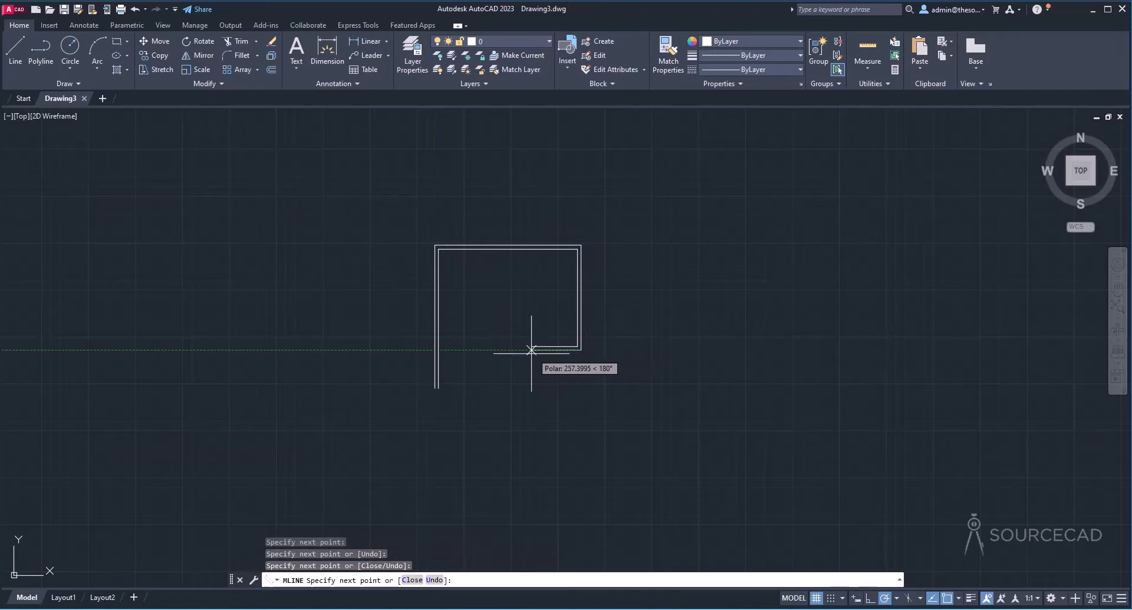
click(482, 350)
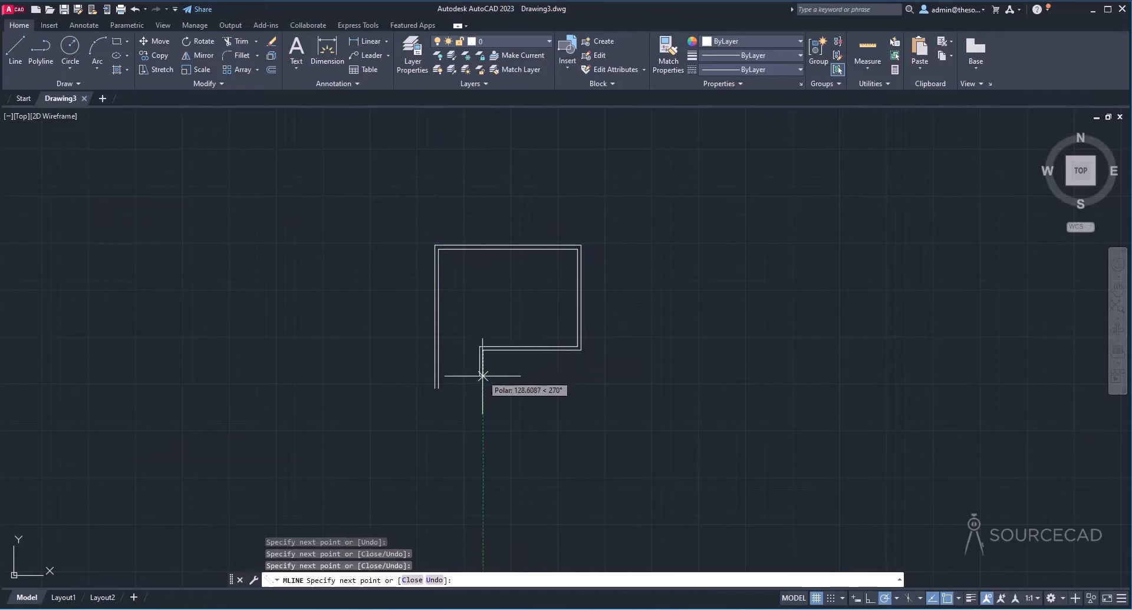
click(482, 426)
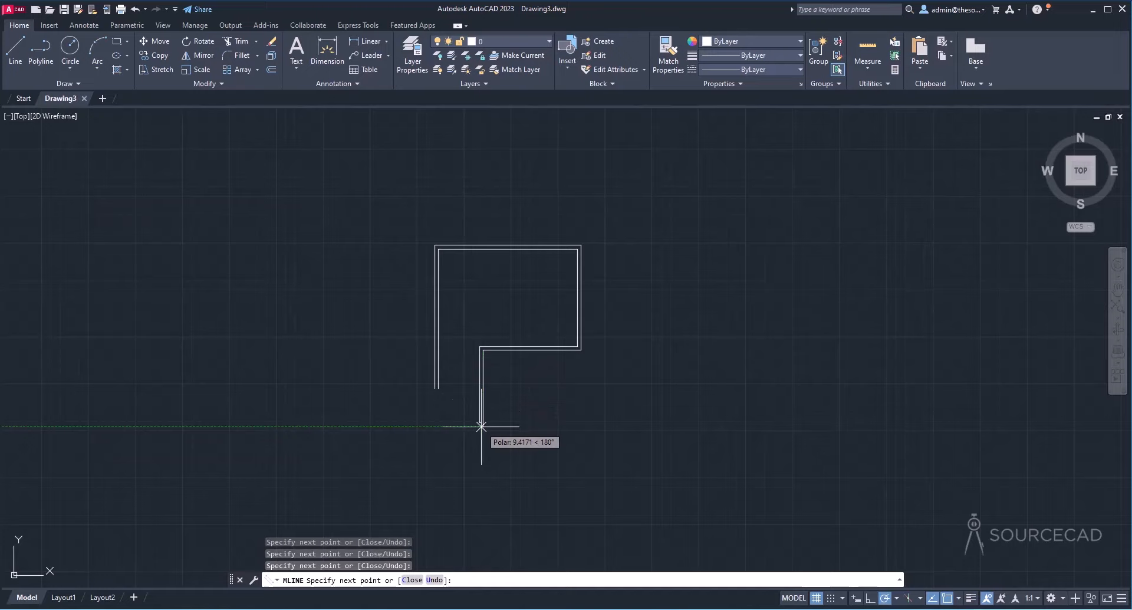
key(Return)
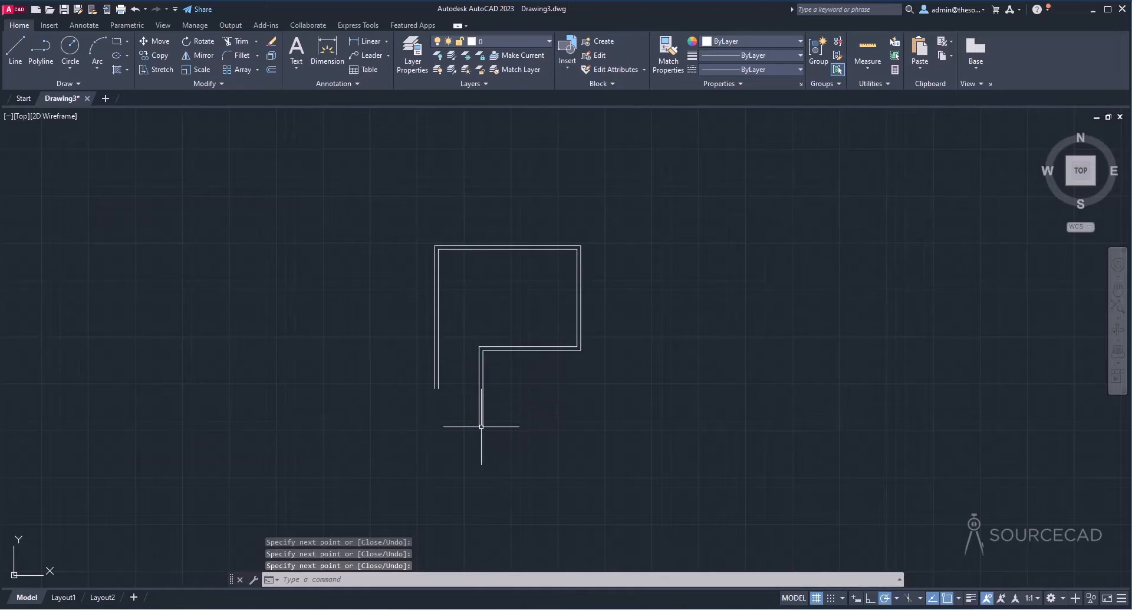
Step: Explode the five-segment multiline into separate lines
scroll(472, 337, up, 4)
scroll(418, 323, down, 3)
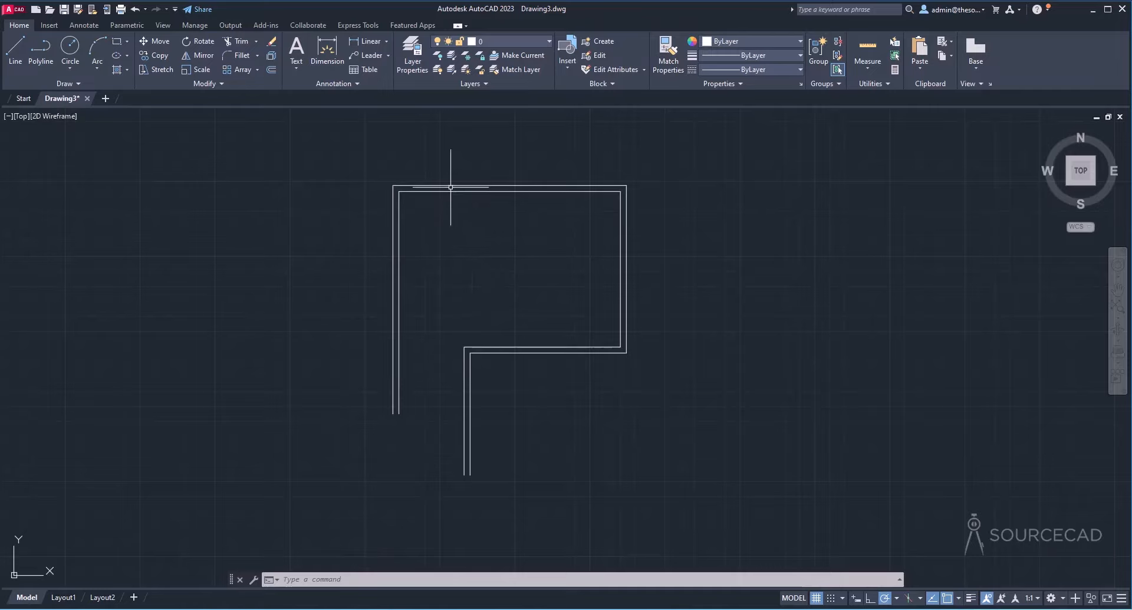
mouse_move(451, 185)
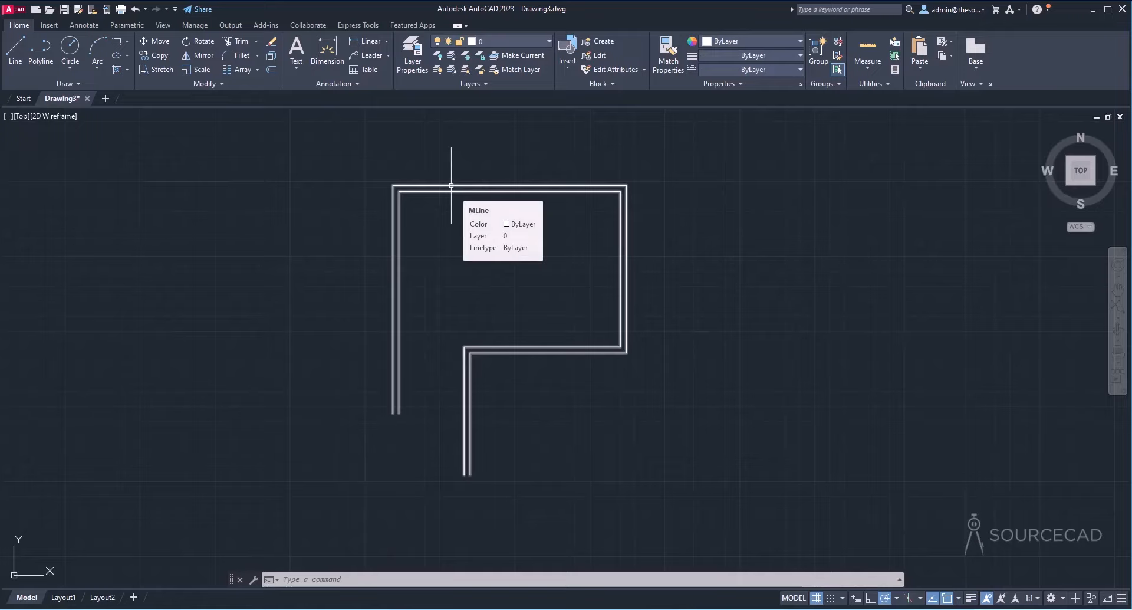
click(451, 185)
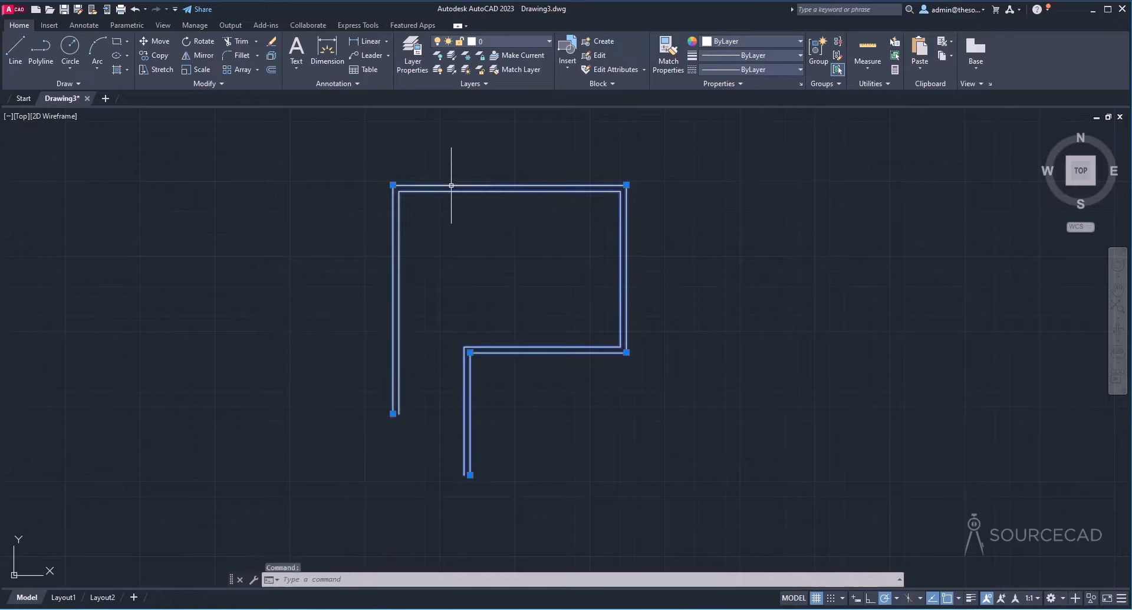
click(272, 55)
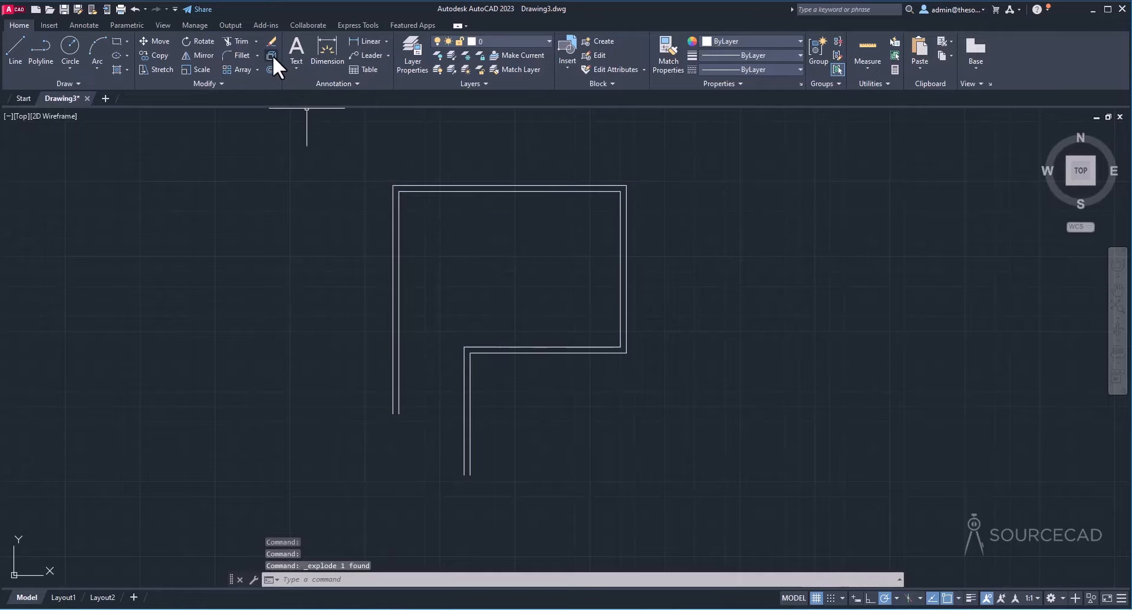
Step: Select the upper and left wall lines individually, extend the selection to all exploded lines, and erase them
click(425, 185)
click(394, 213)
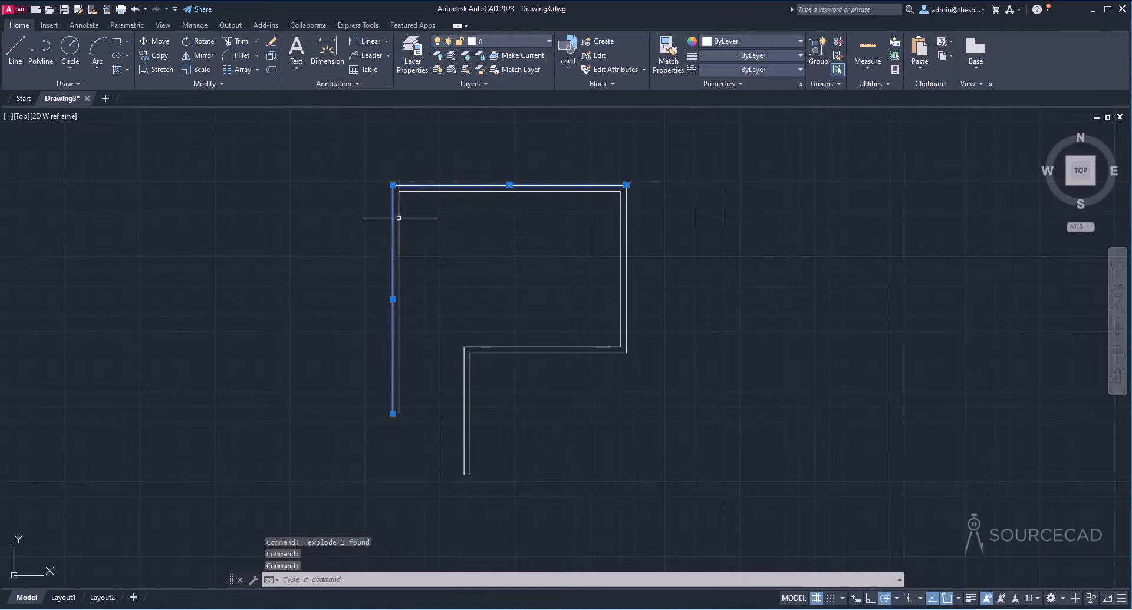
click(400, 219)
click(406, 191)
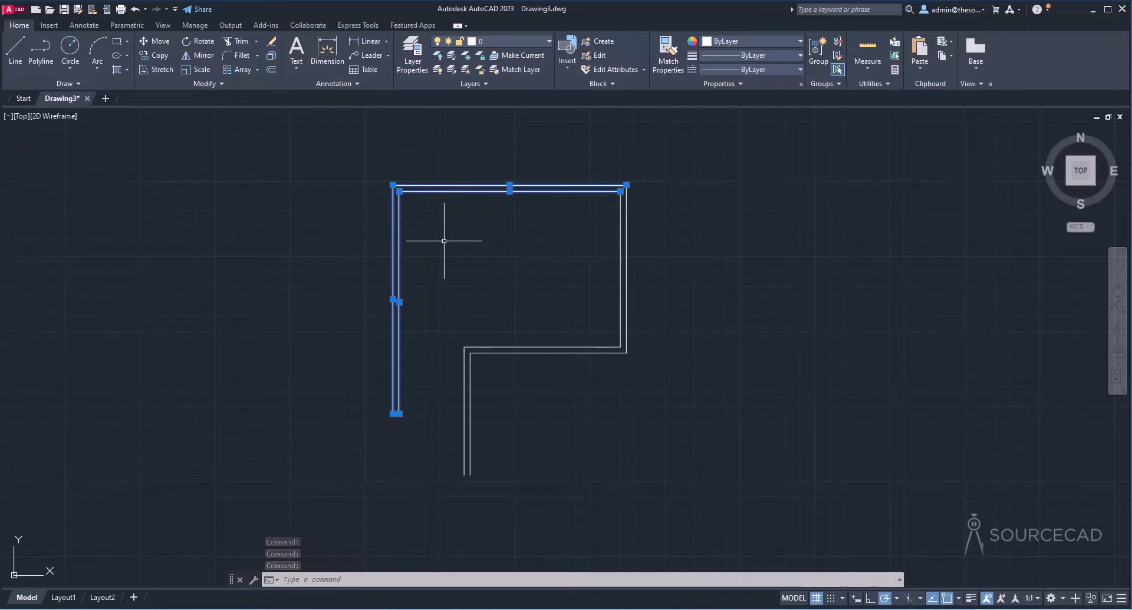
click(661, 423)
click(225, 193)
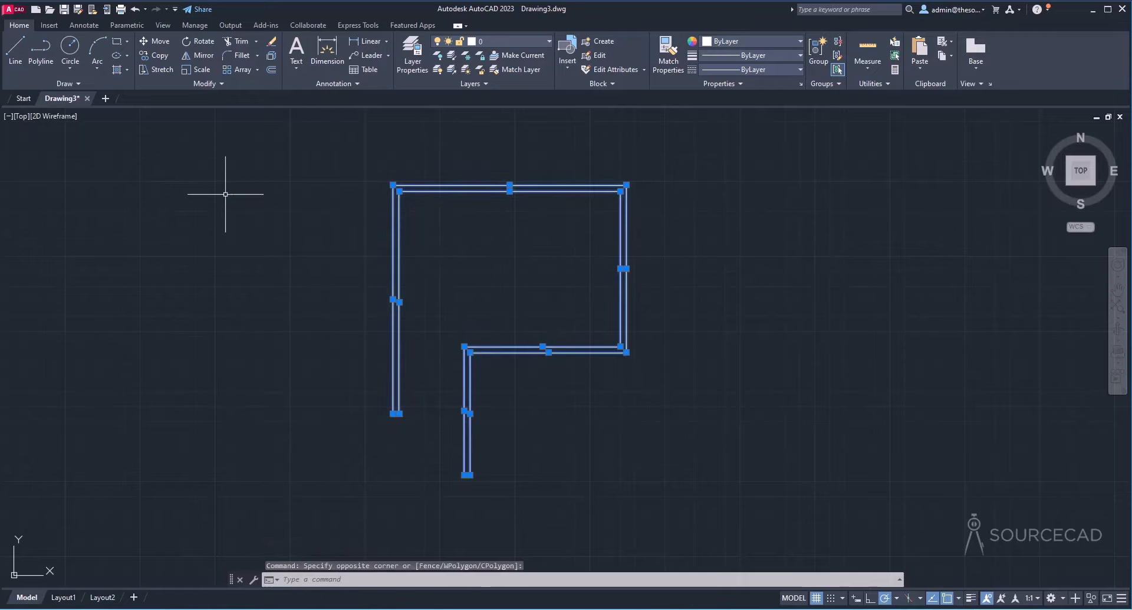
key(Delete)
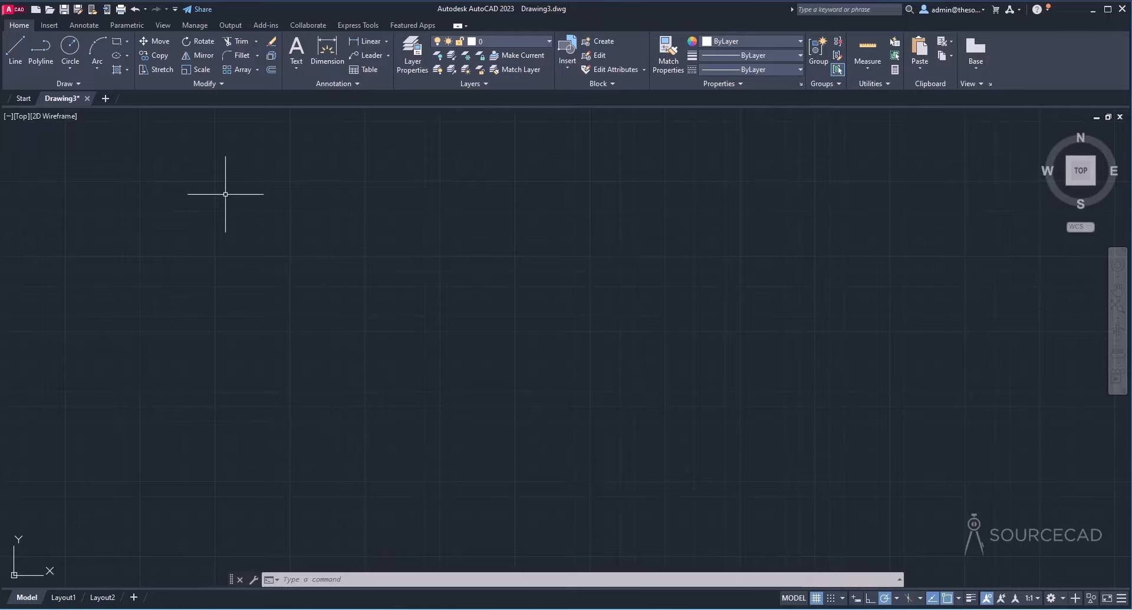
Step: Set the drawing units to Architectural length with 0'-0 1/2" precision and the insertion scale to Inches
text(UN)
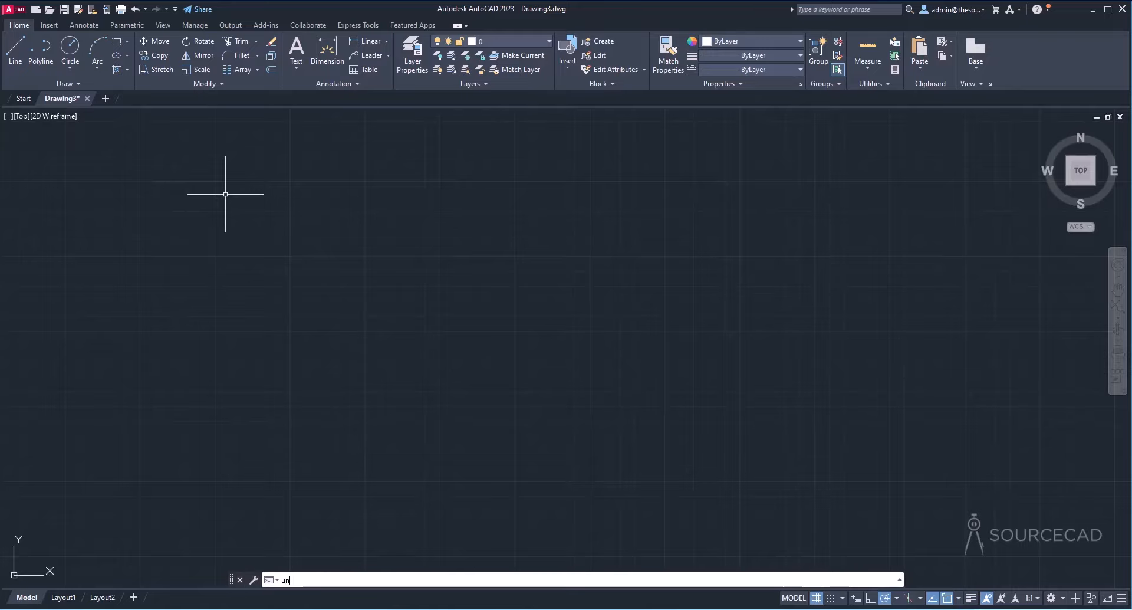
key(Return)
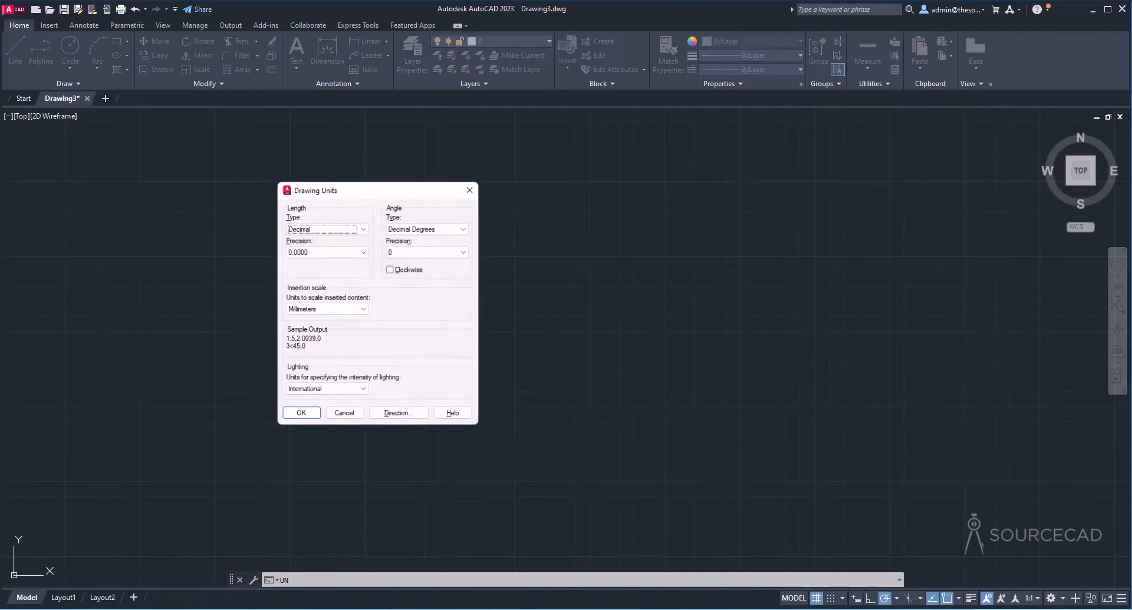
click(337, 227)
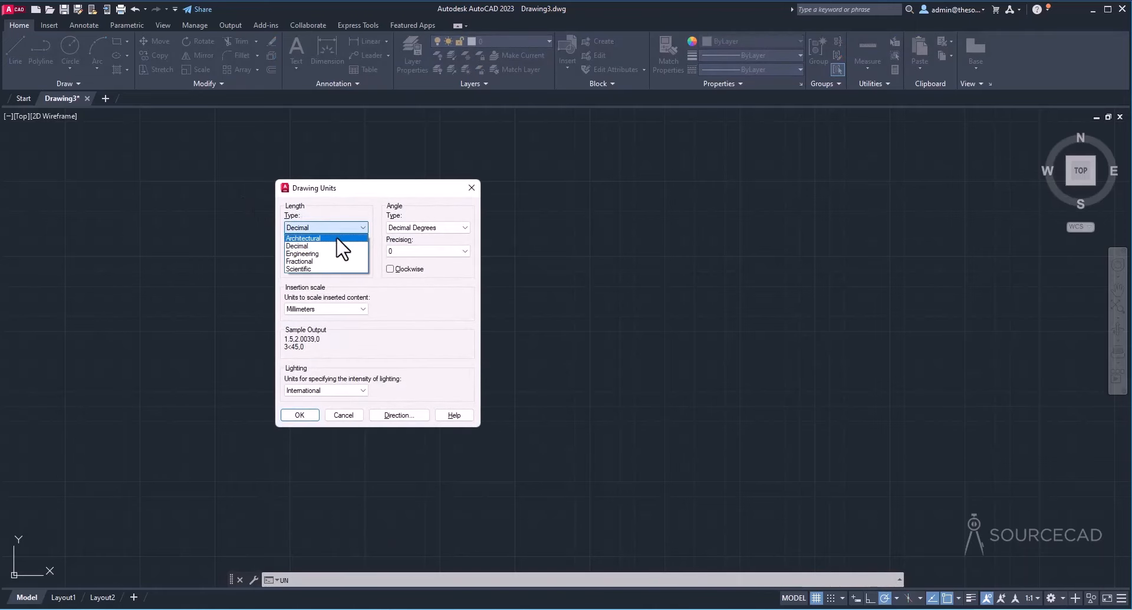
click(336, 237)
click(341, 250)
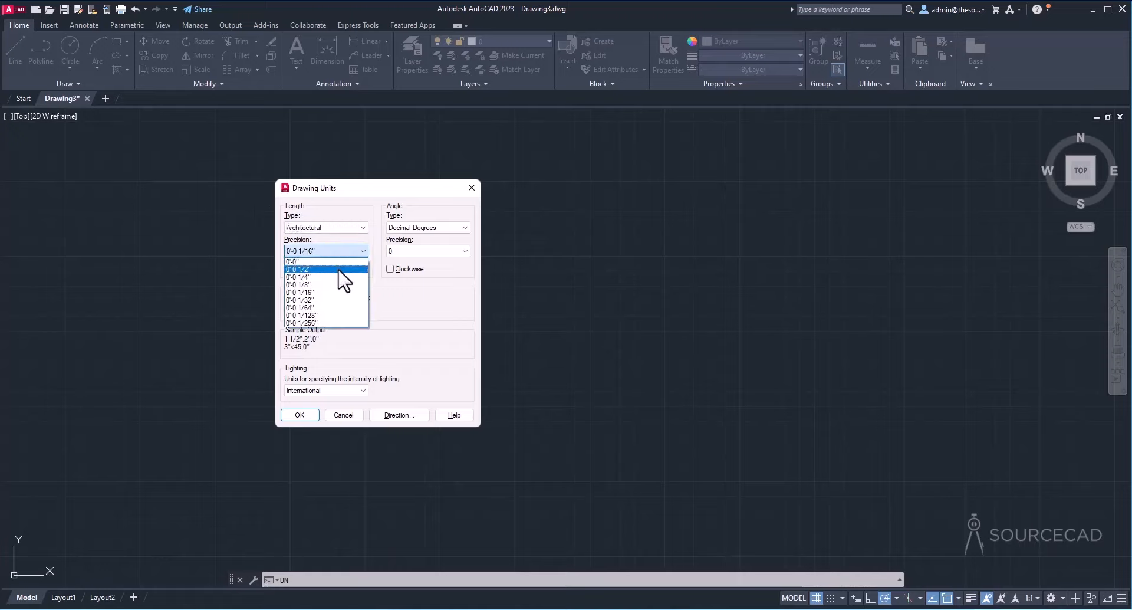
click(338, 270)
click(341, 308)
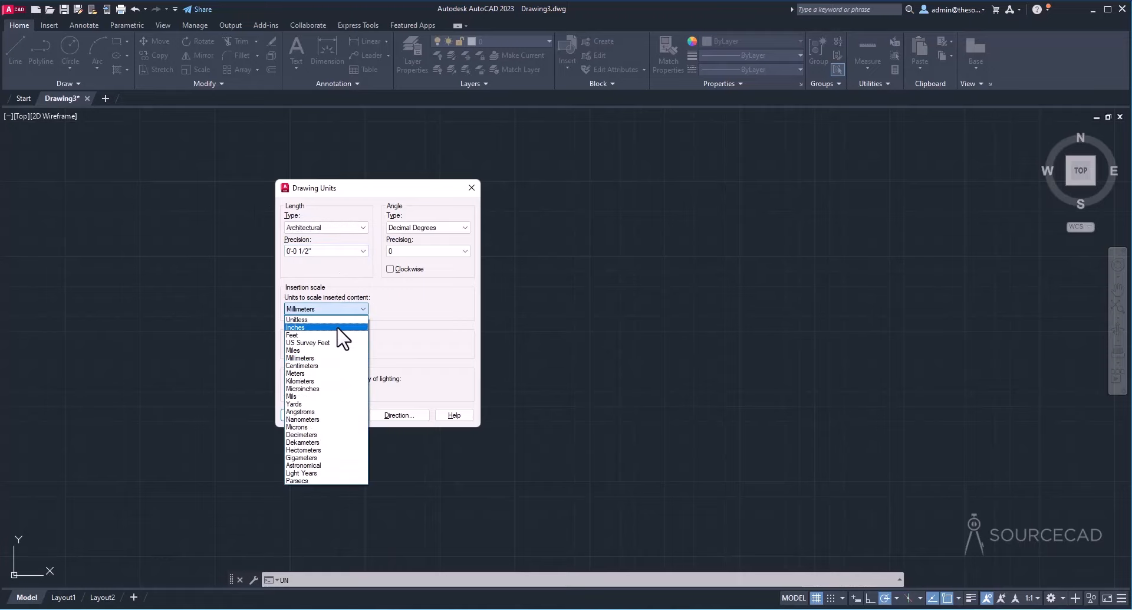
click(338, 328)
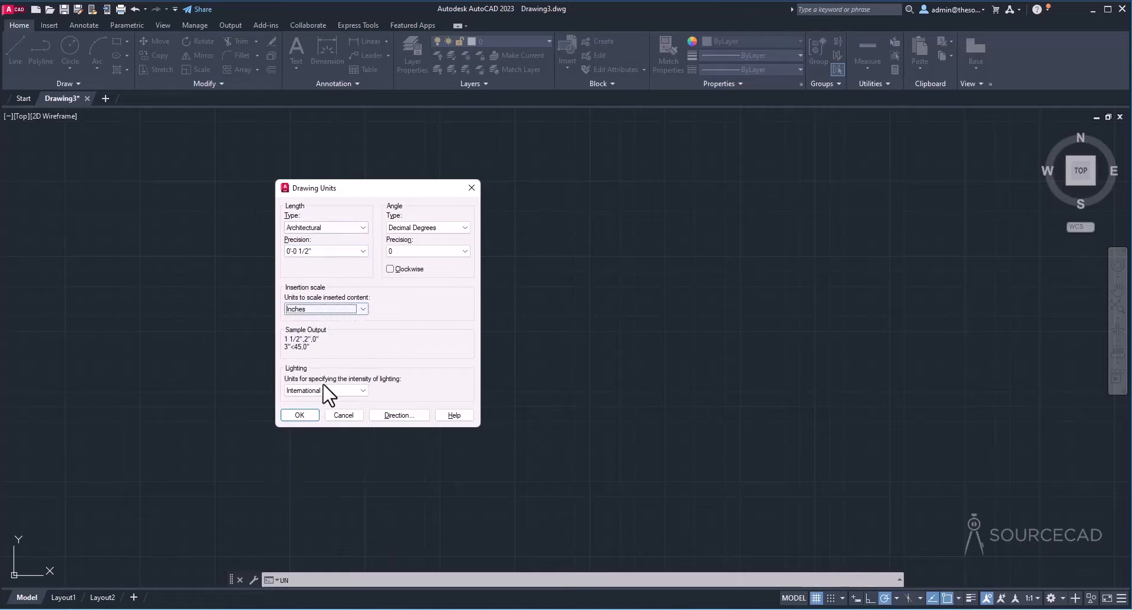
click(302, 416)
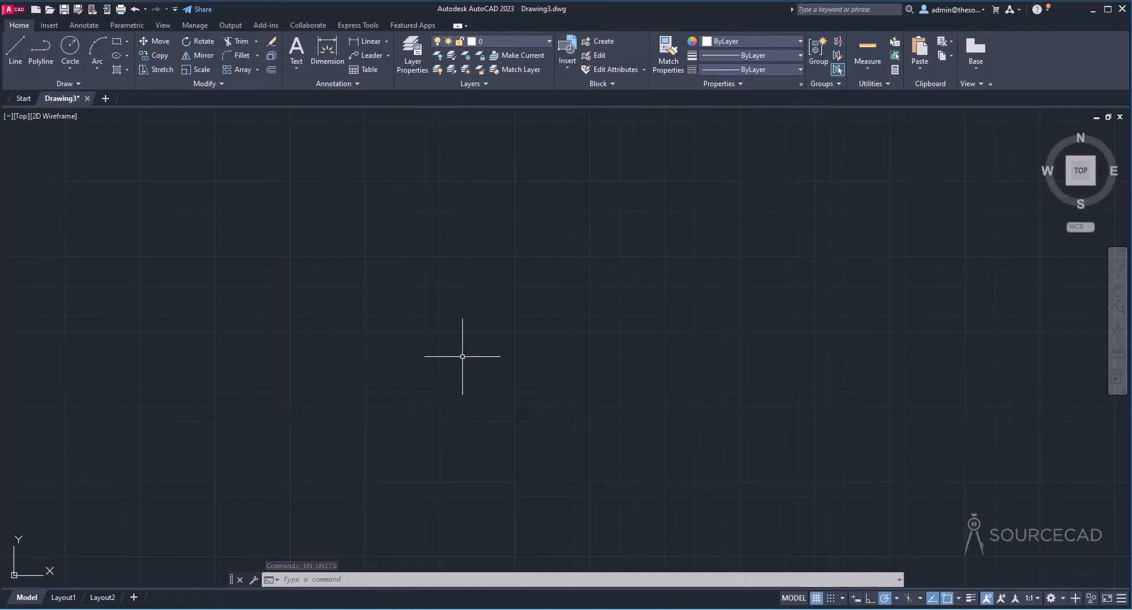
Step: Draw a single vertical multiline segment with the existing multiline settings and end the command without adding a horizontal segment
text(ML)
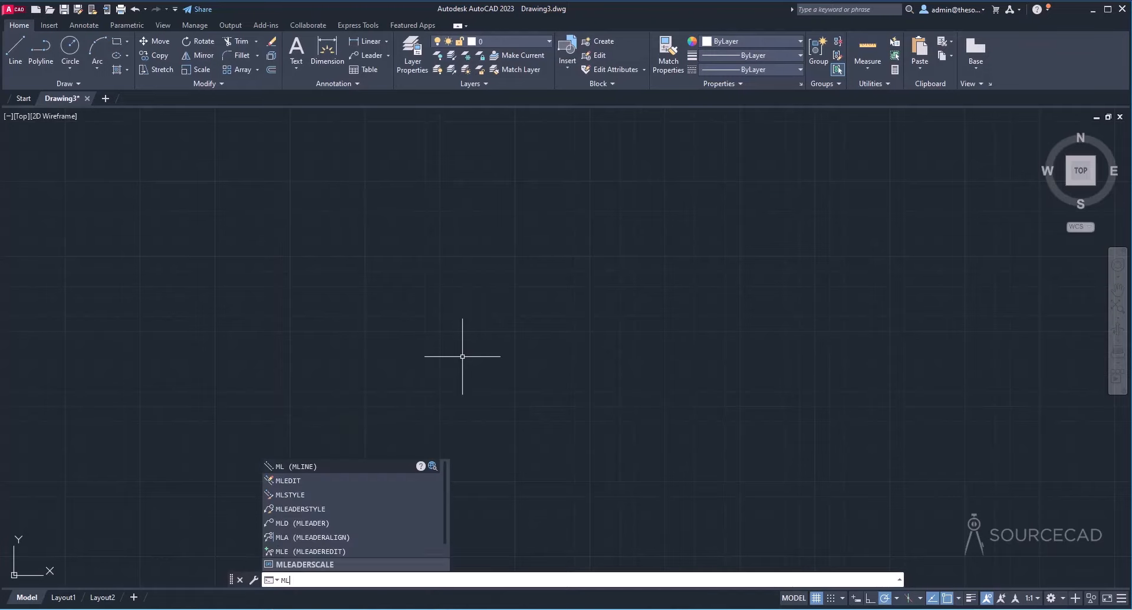
key(Return)
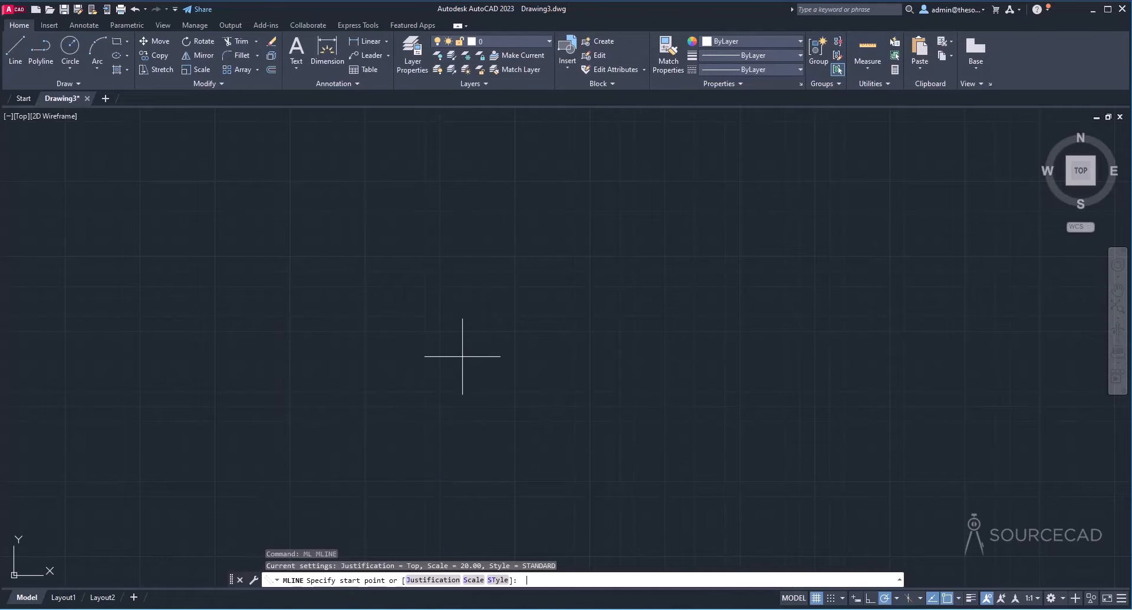
click(387, 363)
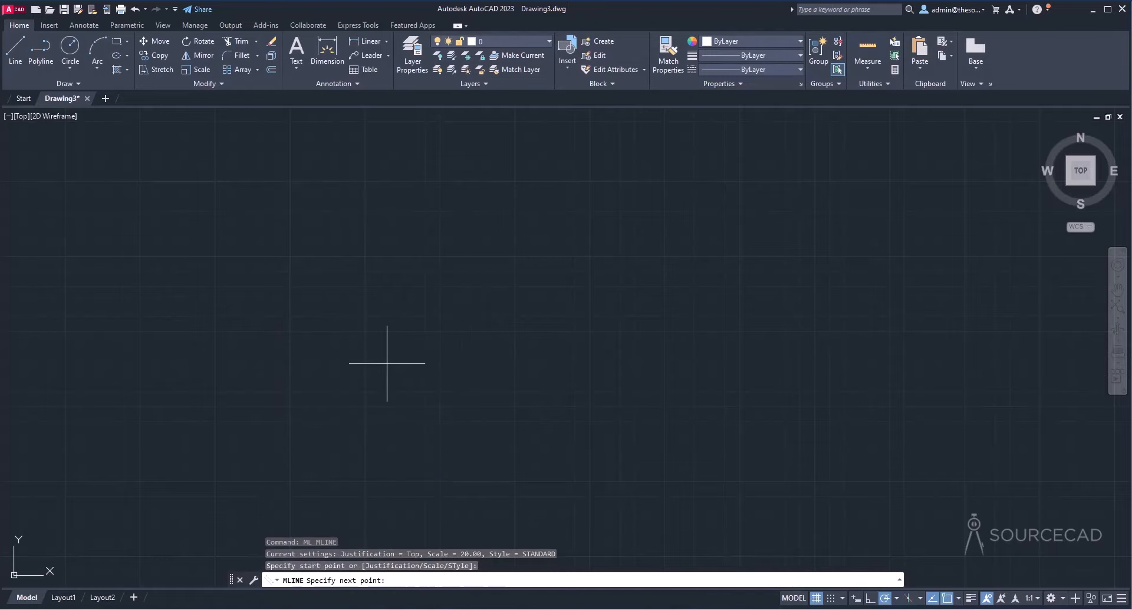
click(387, 272)
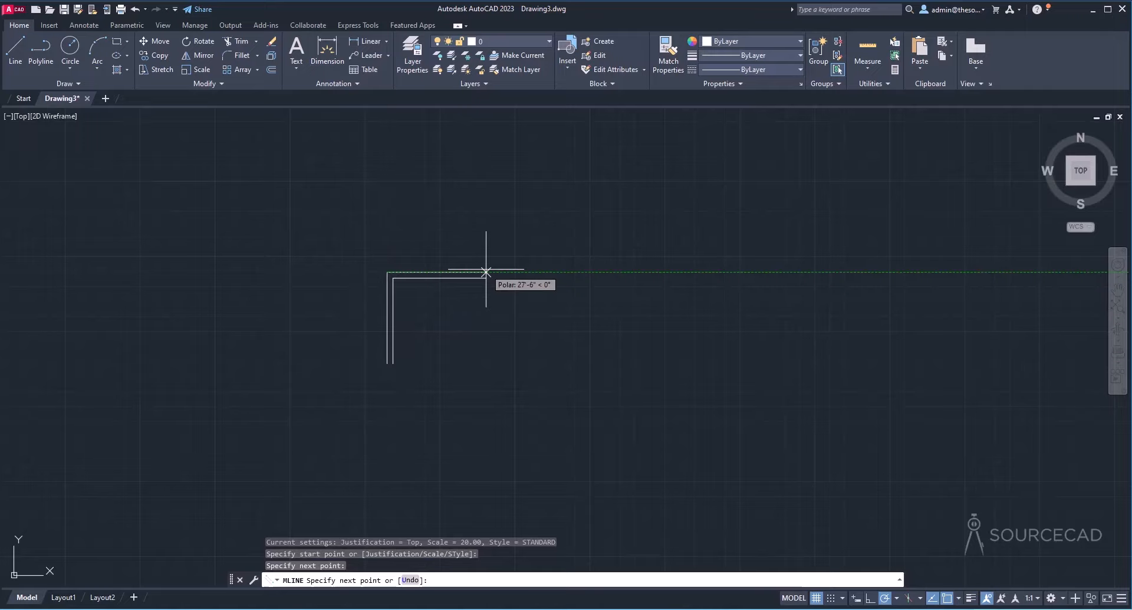
key(Escape)
Step: Erase the vertical multiline segment
click(430, 293)
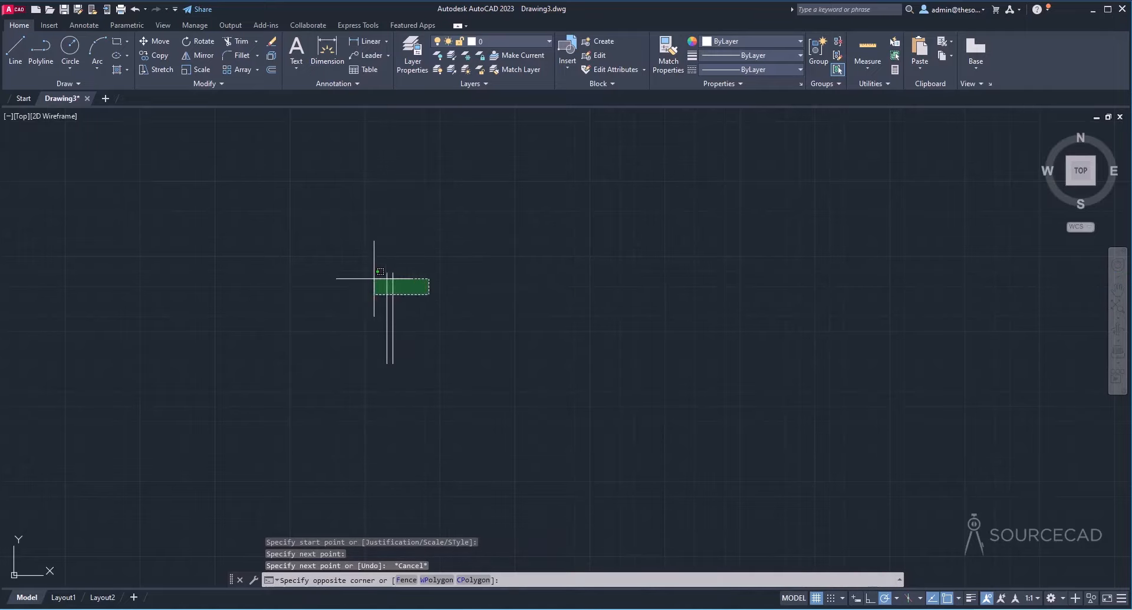
click(376, 272)
key(Delete)
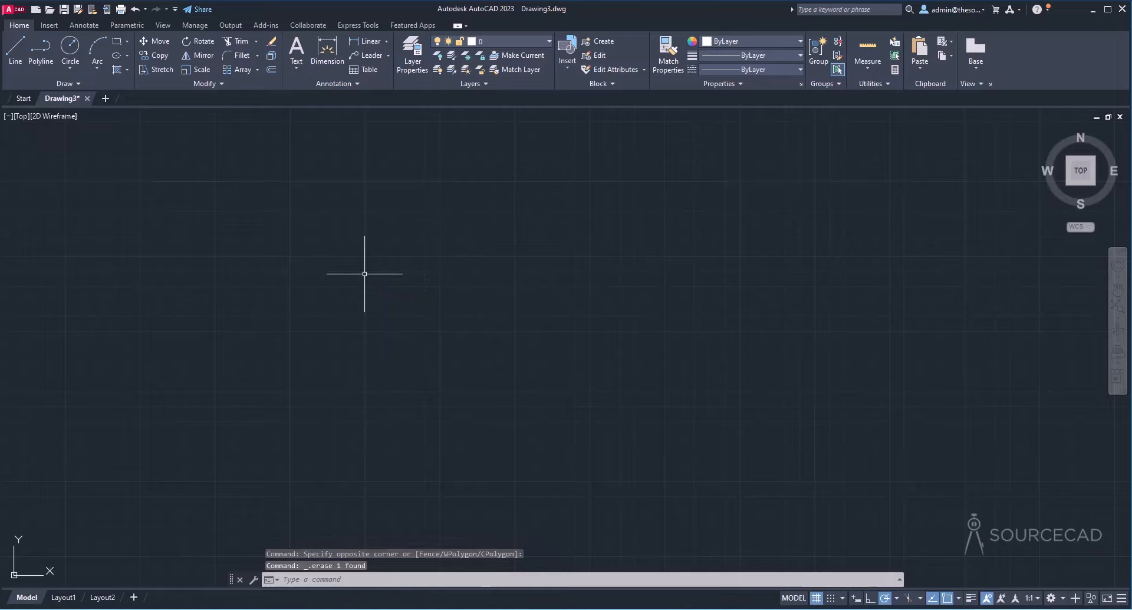
Step: Start a new multiline and set its scale to 9
text(ml)
key(Return)
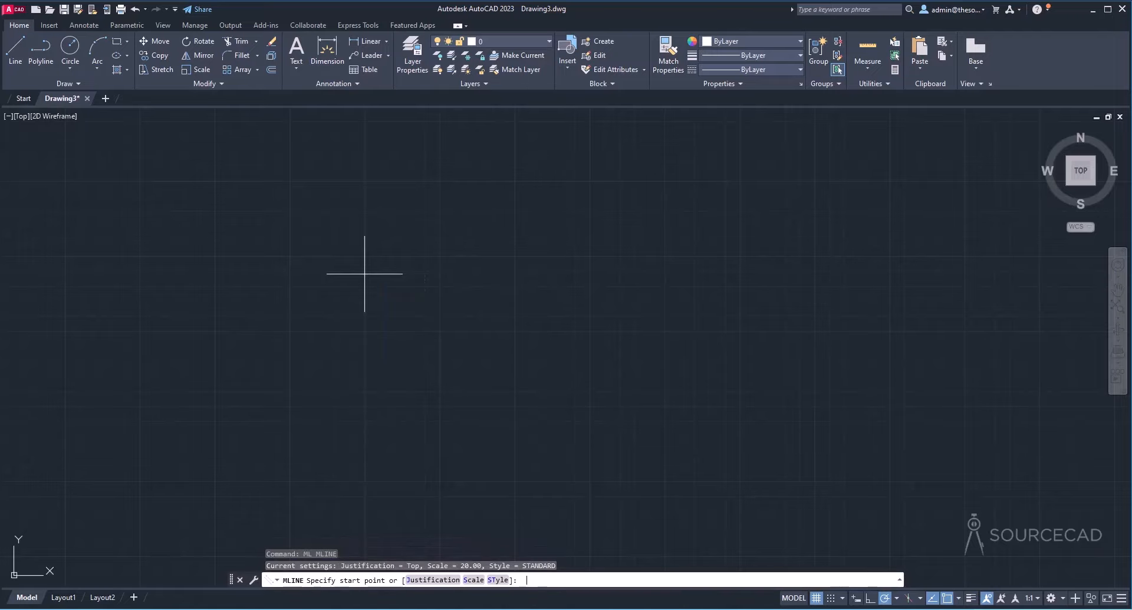
click(473, 580)
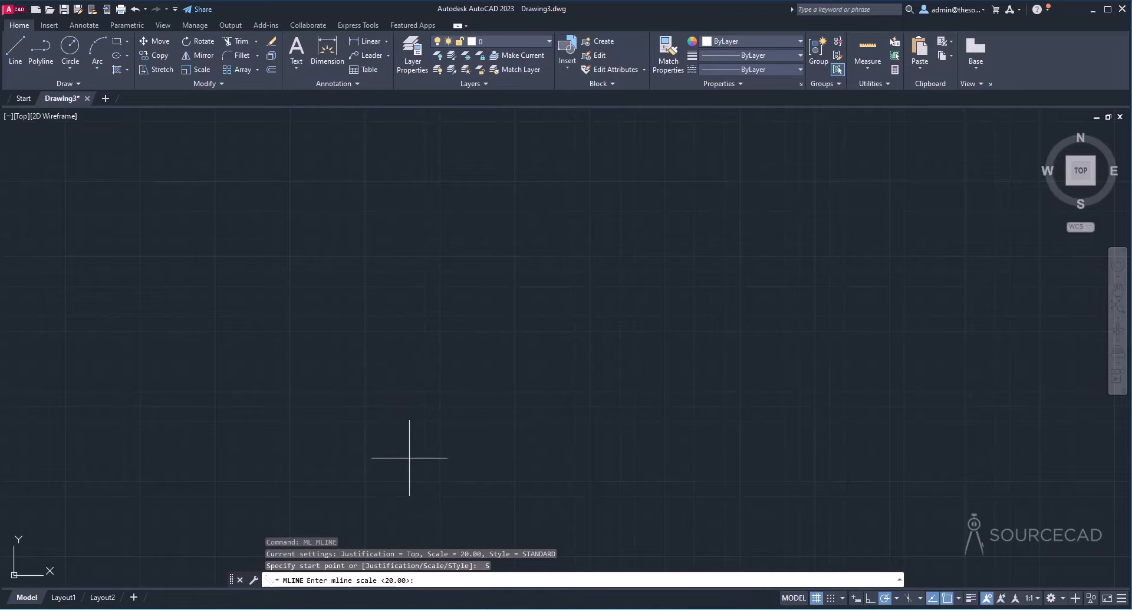
text(9)
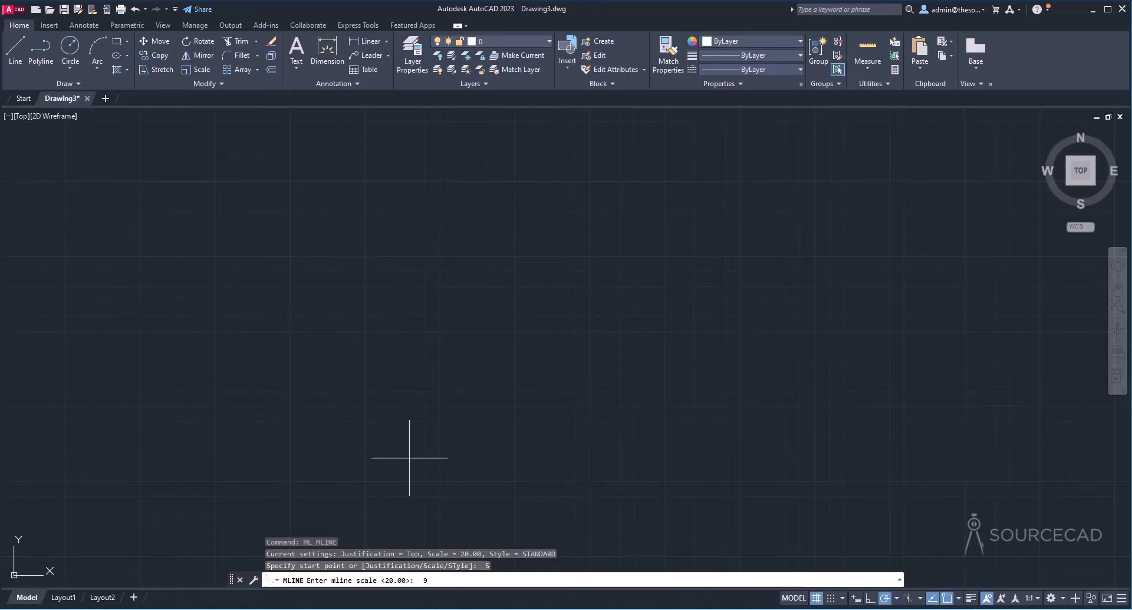
key(Return)
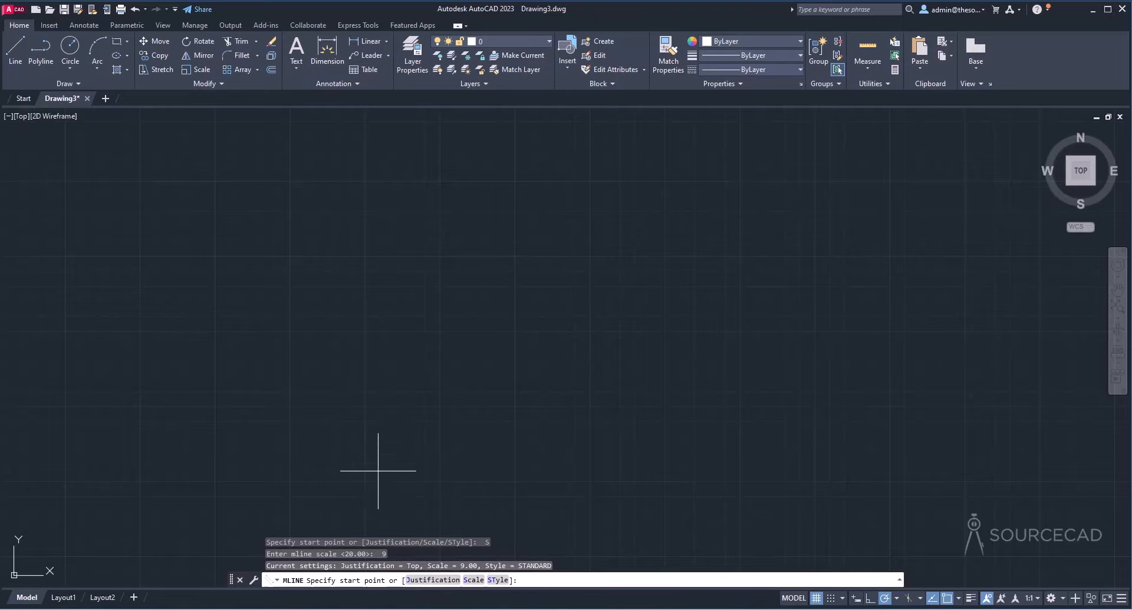
Step: Draw a single horizontal multiline segment with Top justification at scale 9 and end the command
click(338, 357)
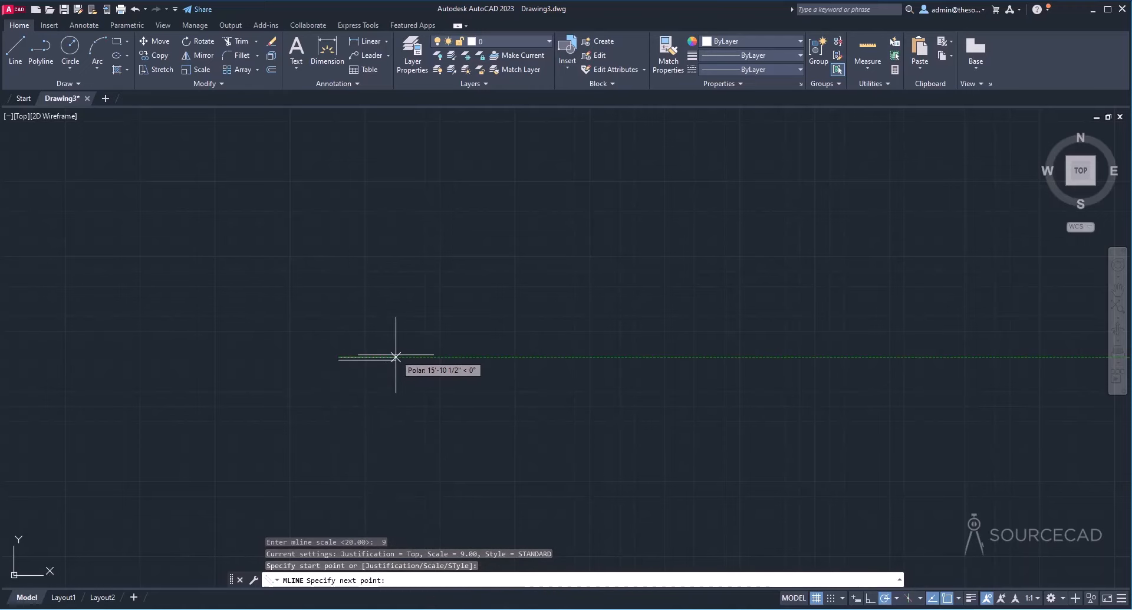
scroll(395, 354, up, 6)
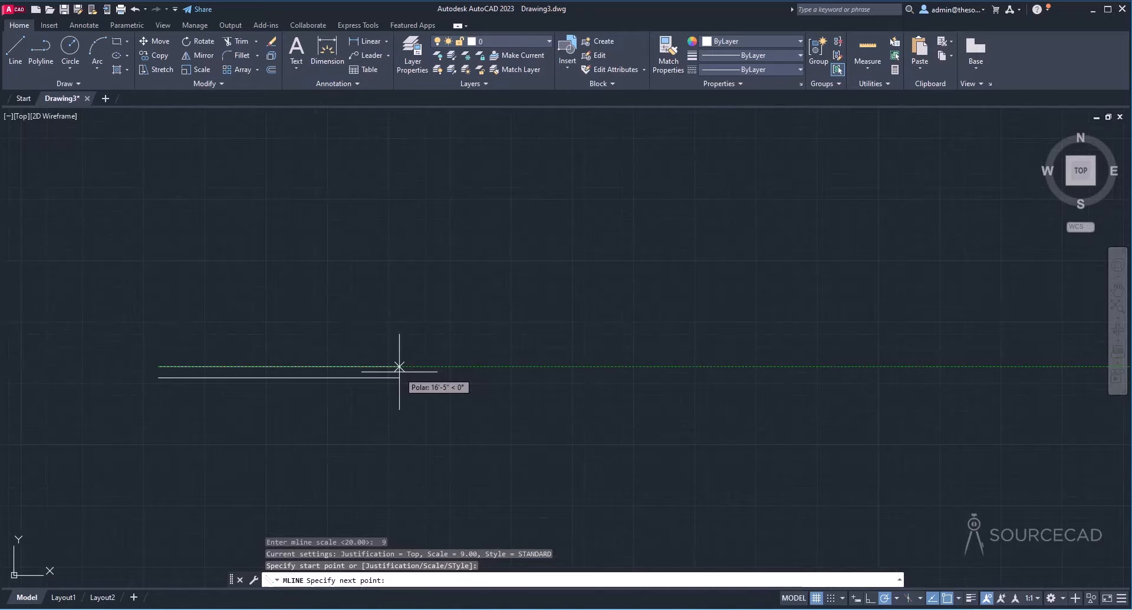
click(440, 366)
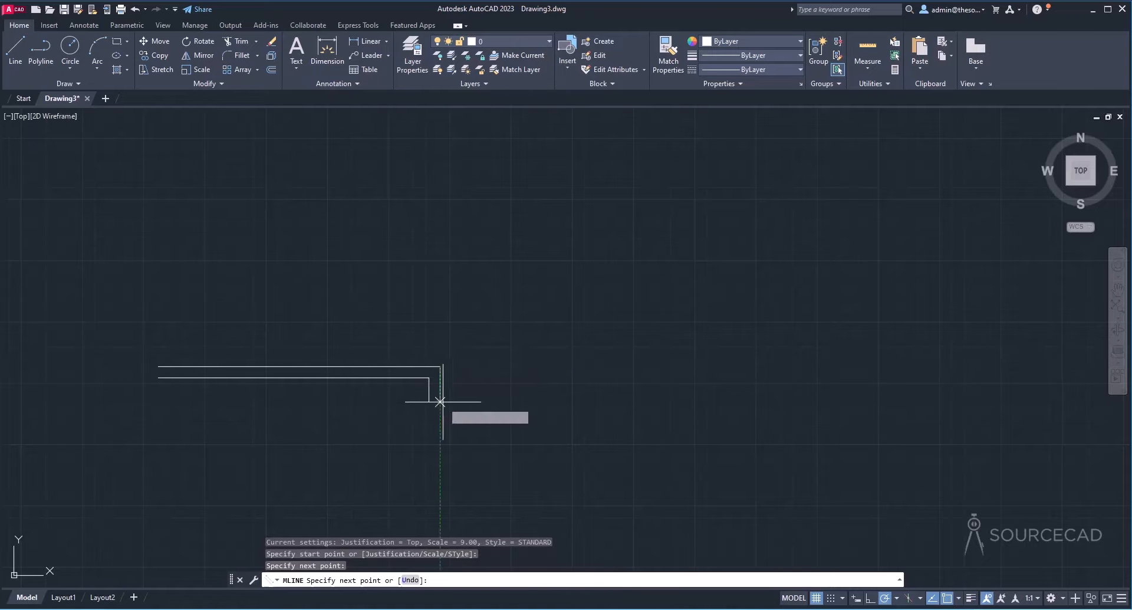
key(Return)
Step: Draw a second horizontal multiline to the right of the first, using Zero justification
key(Return)
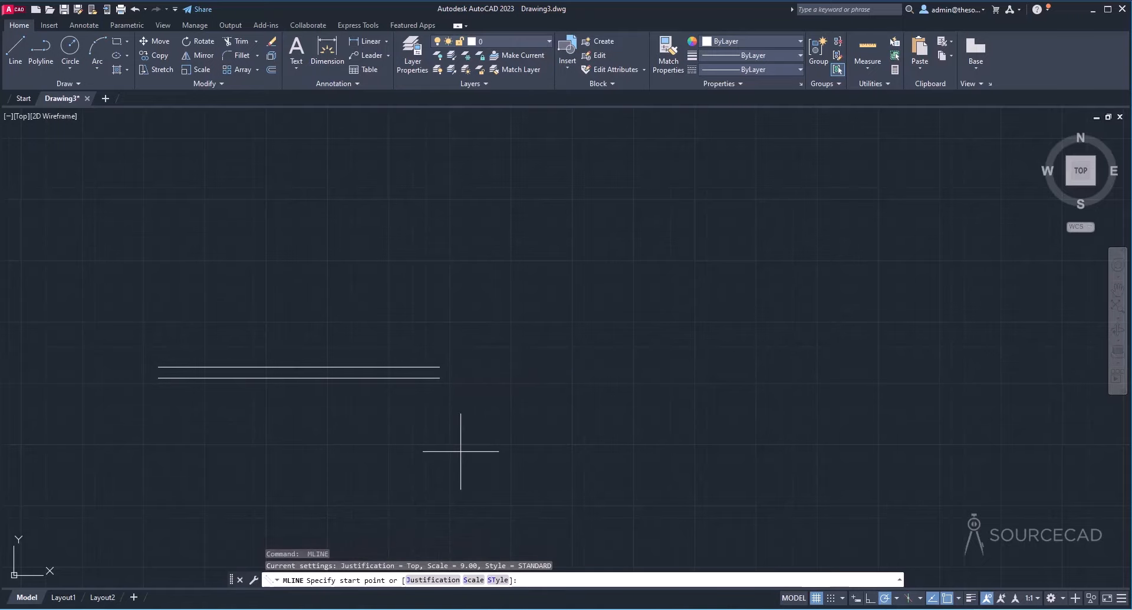
click(435, 580)
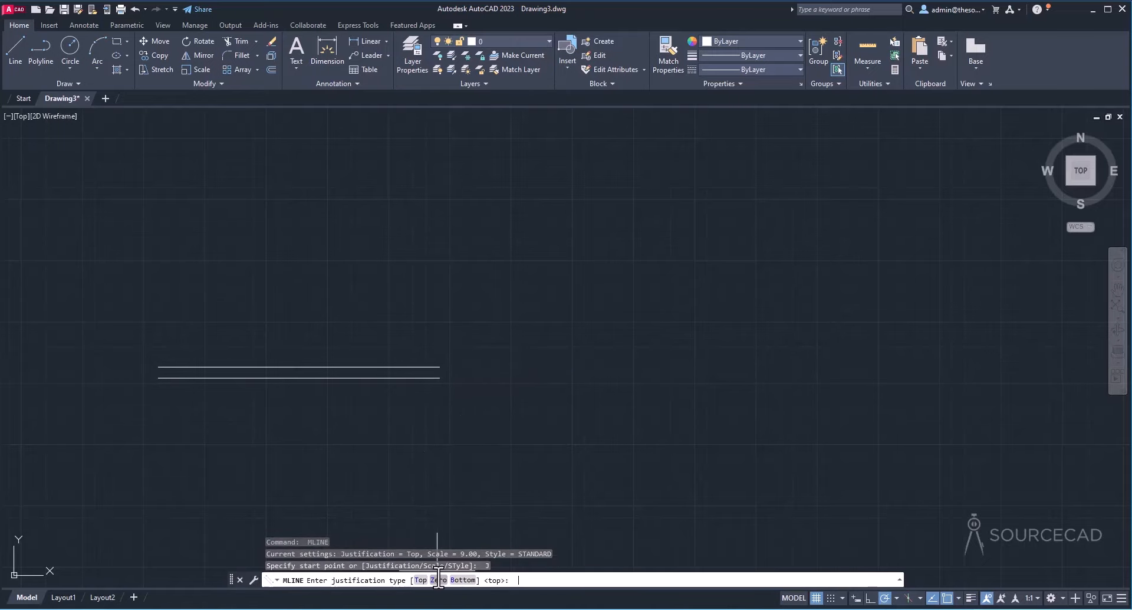
click(439, 580)
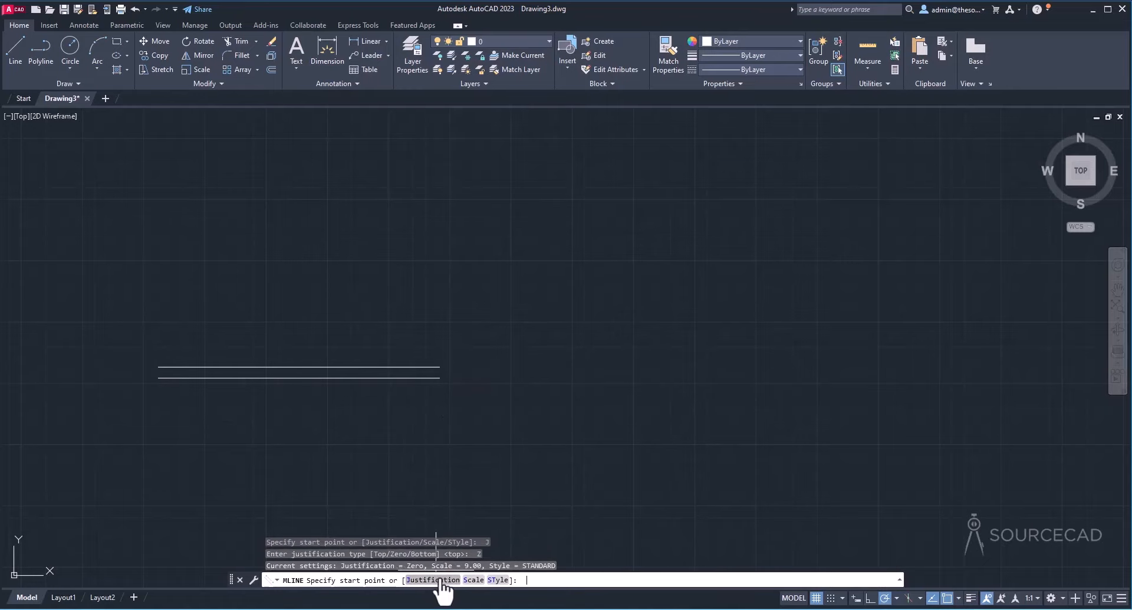
click(470, 372)
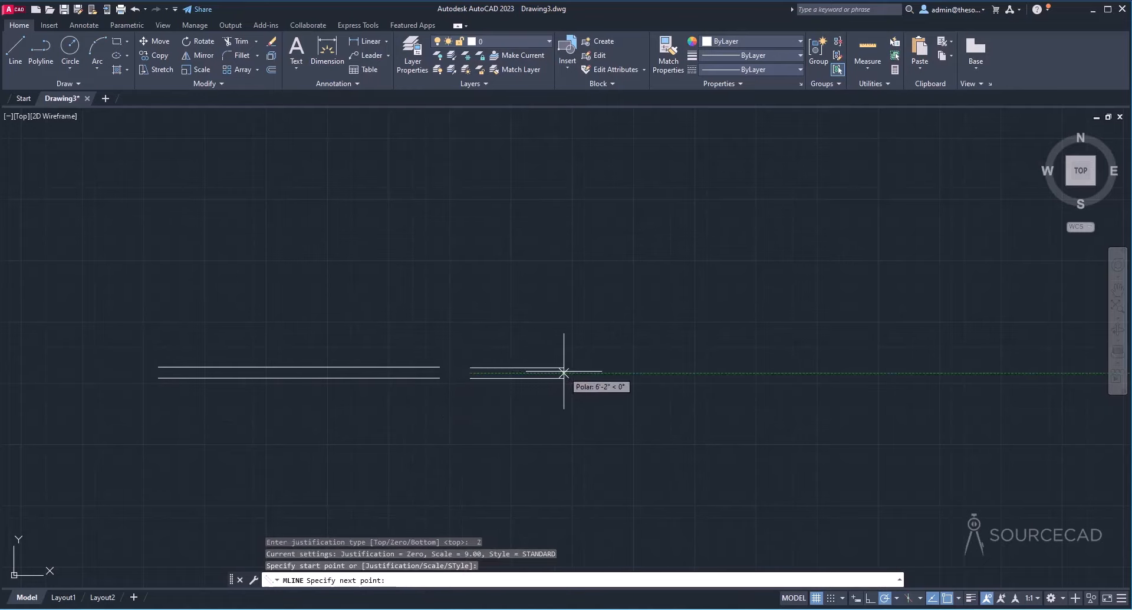
click(615, 372)
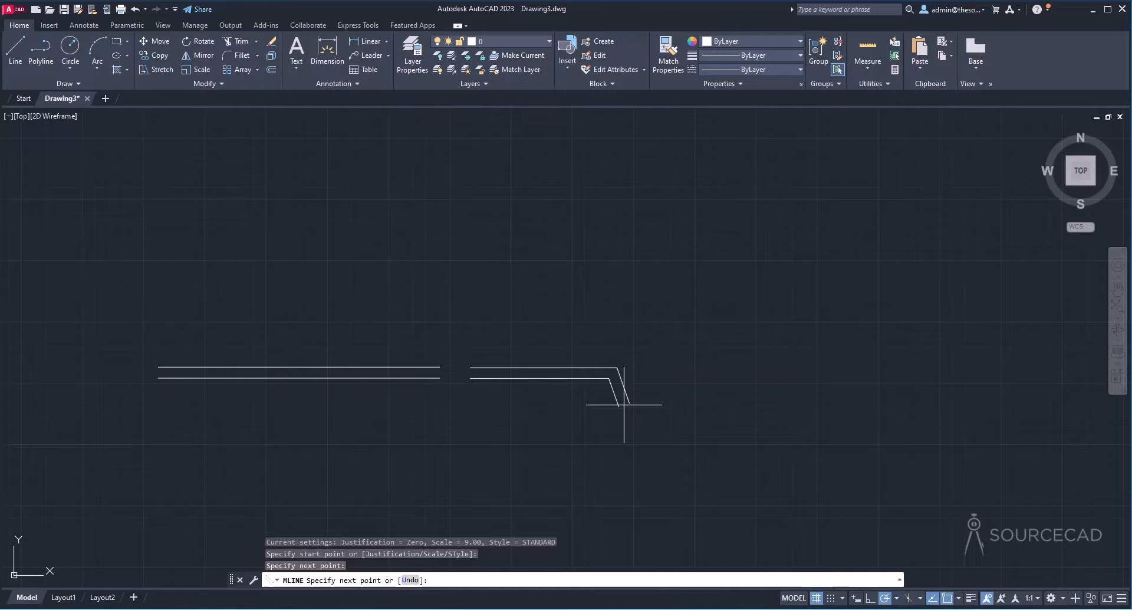
key(Return)
Step: Draw a third horizontal multiline to the right of the second, using Bottom justification
key(Return)
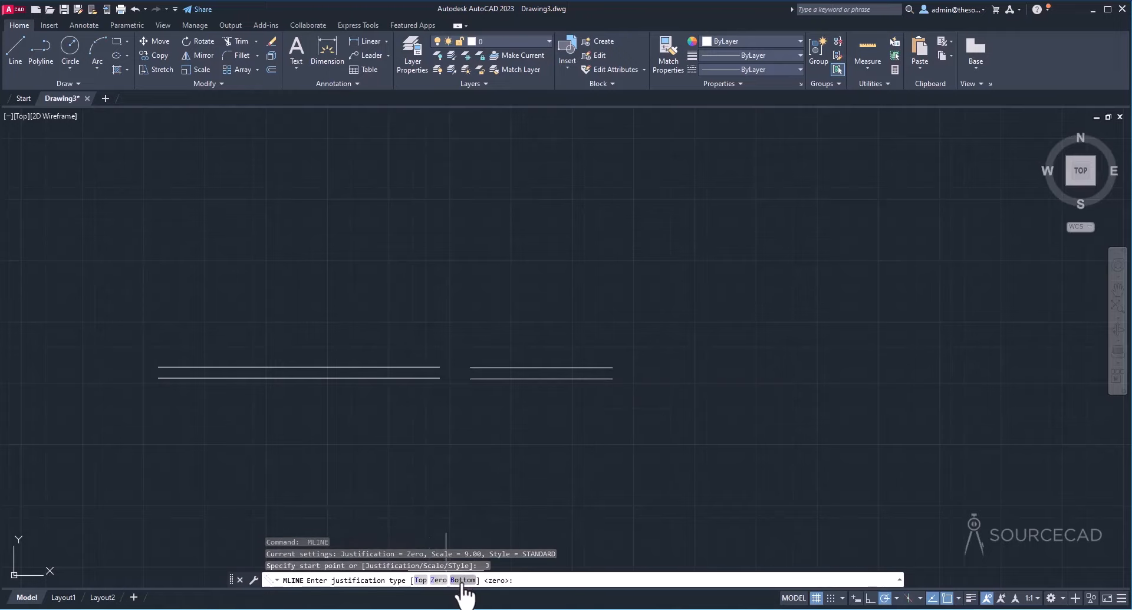
click(463, 580)
click(654, 381)
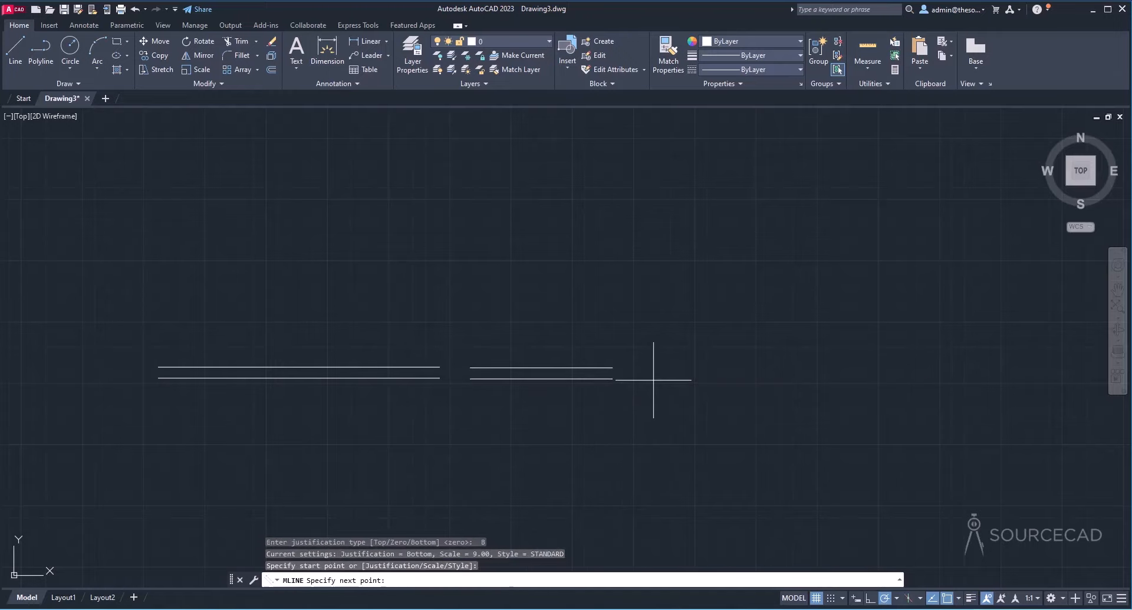
click(770, 381)
key(Return)
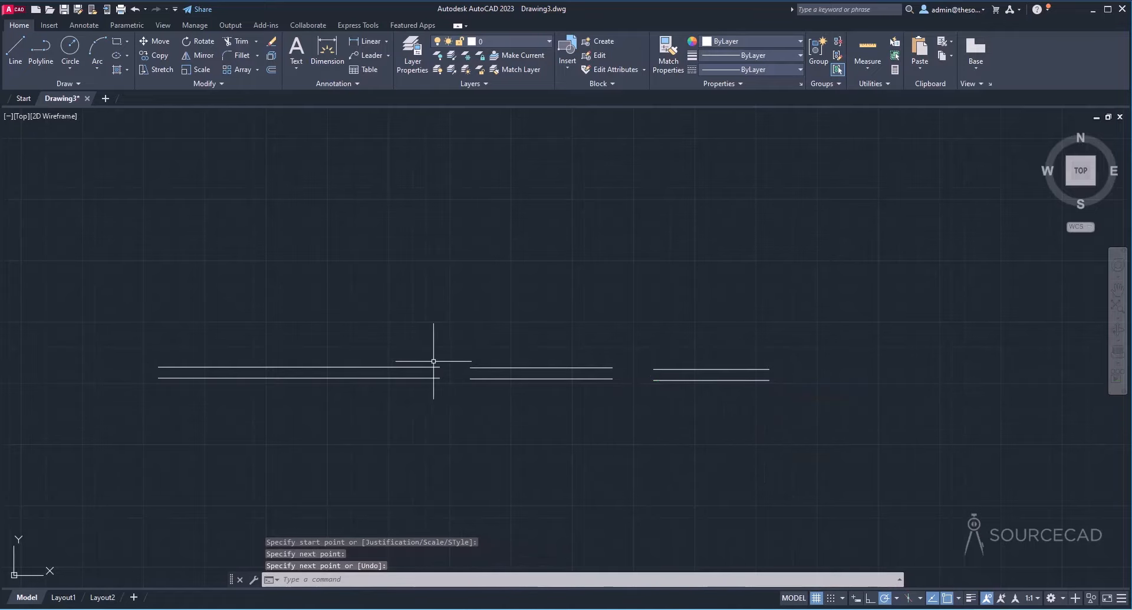
Step: Measure the distance between the two parallel lines at the right end of the first multiline
text(DI)
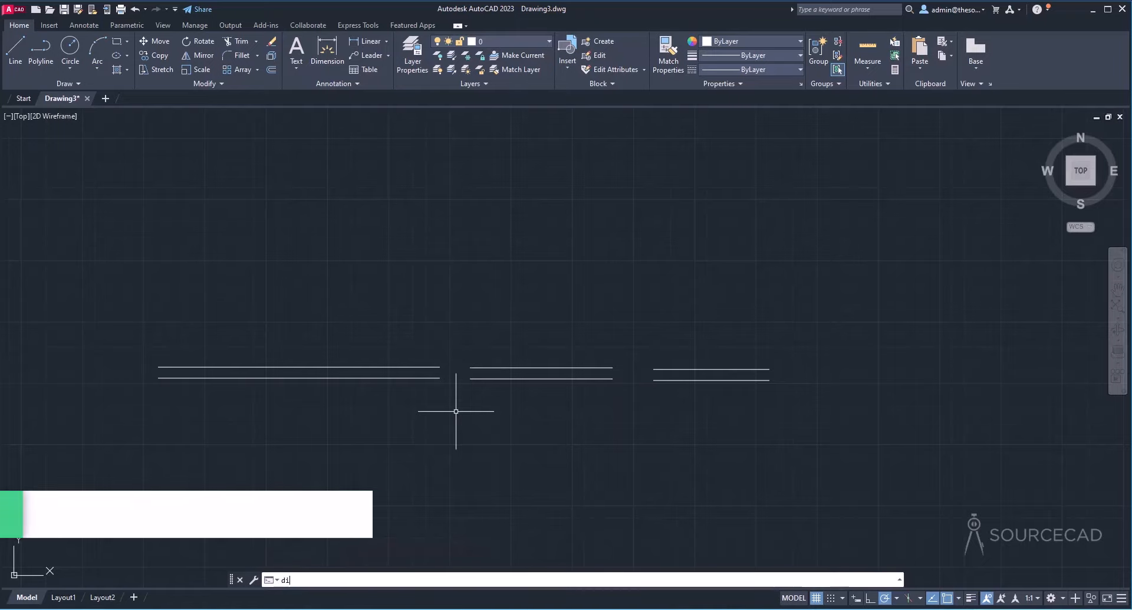
key(Return)
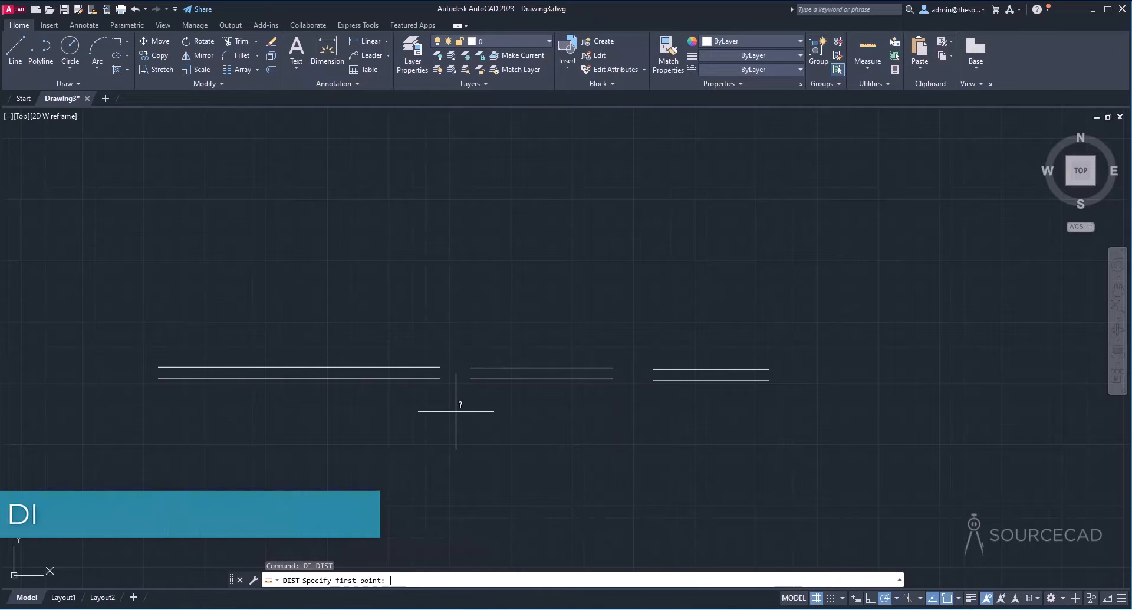
click(442, 378)
click(441, 366)
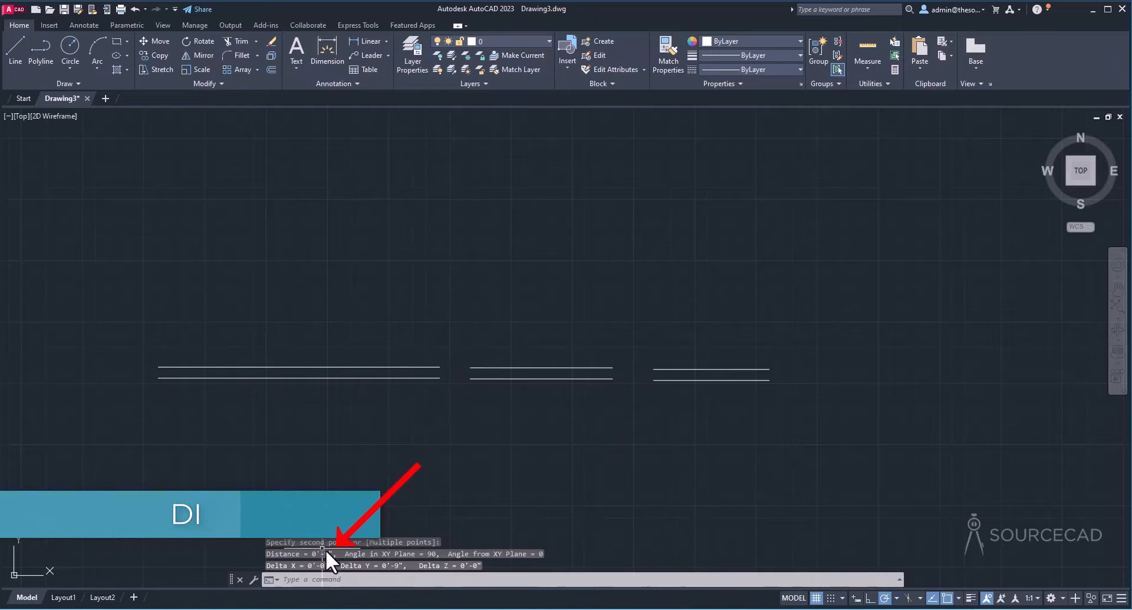
Step: Erase all three horizontal multilines
click(677, 443)
click(417, 293)
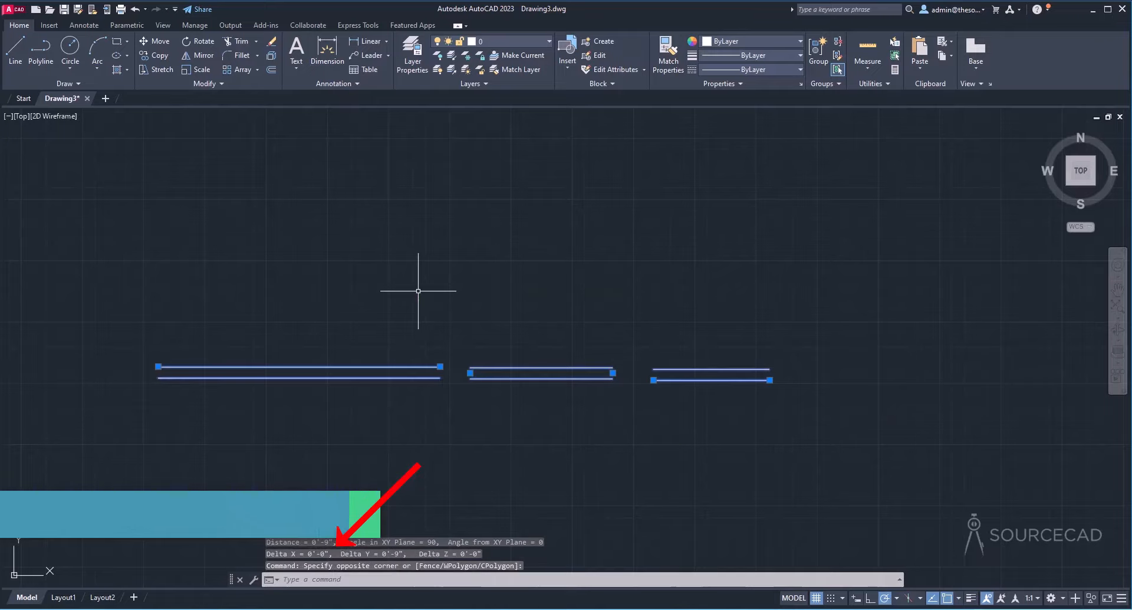
key(Delete)
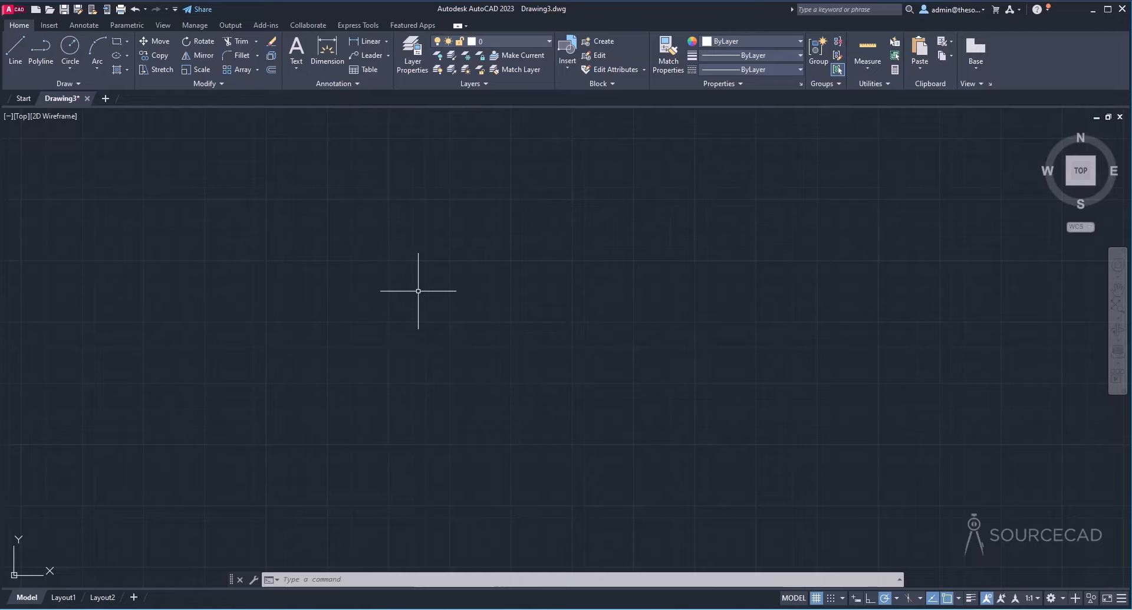
Step: Start a multiline with Top justification and draw its first segment 50' horizontally to the right
text(ml)
key(Return)
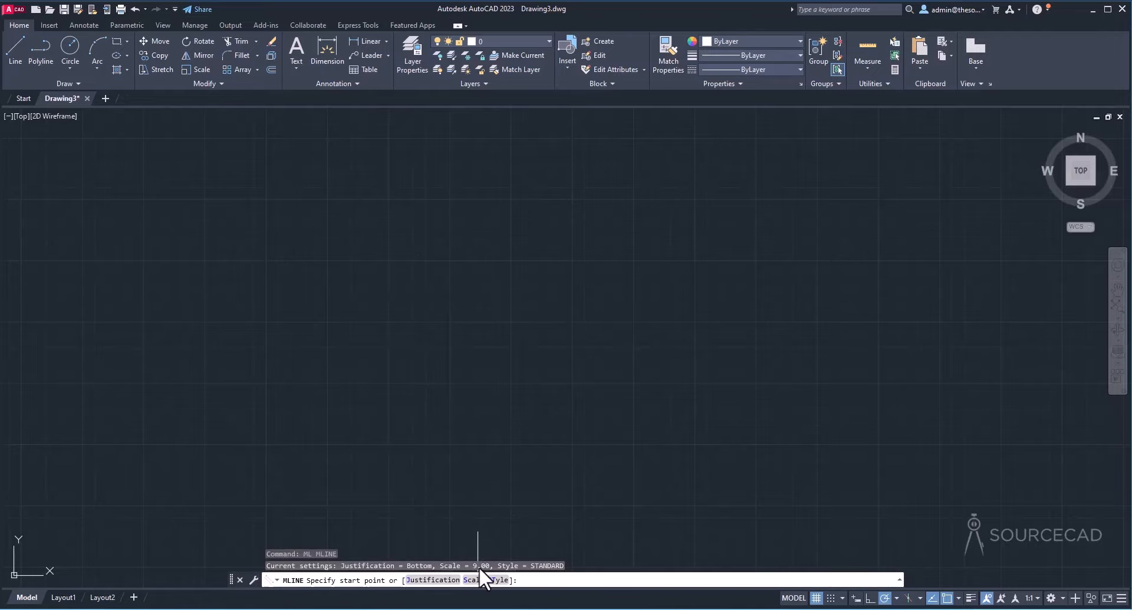
click(426, 579)
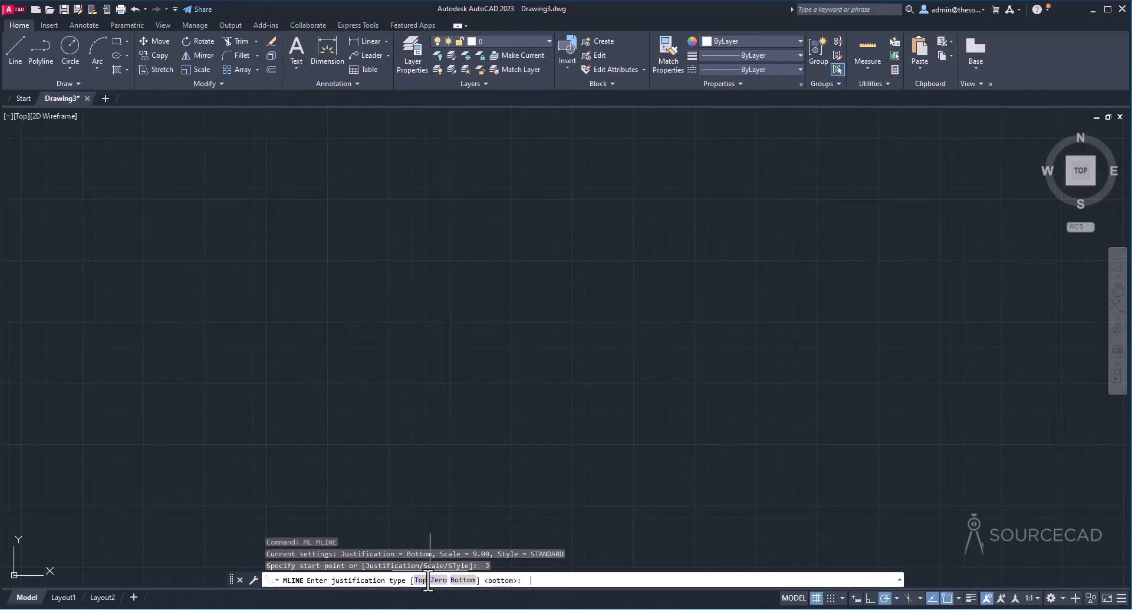
click(420, 580)
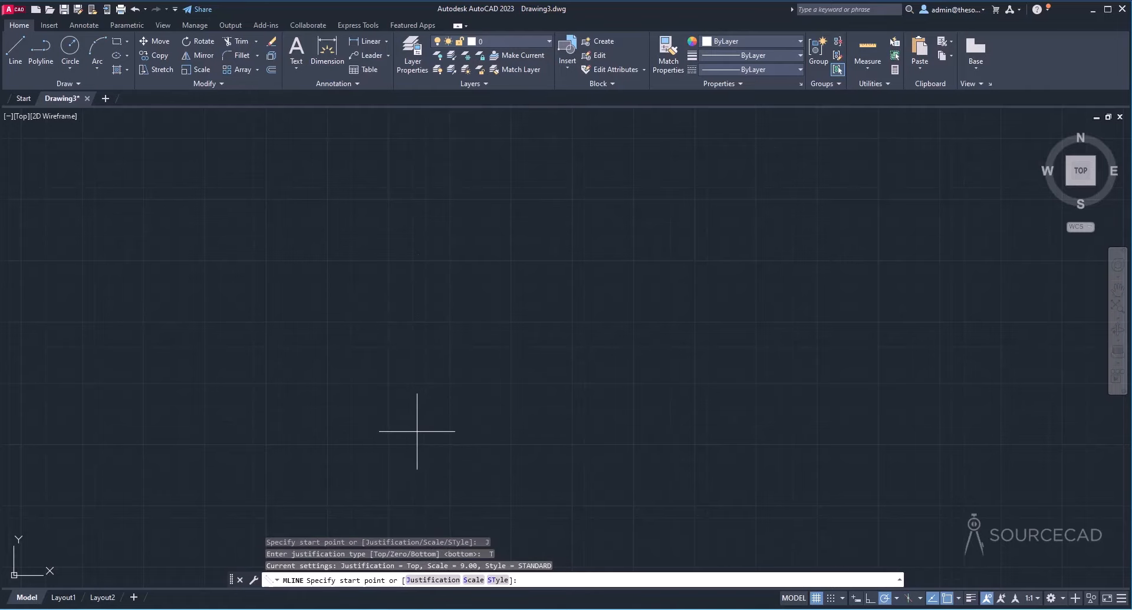
click(316, 227)
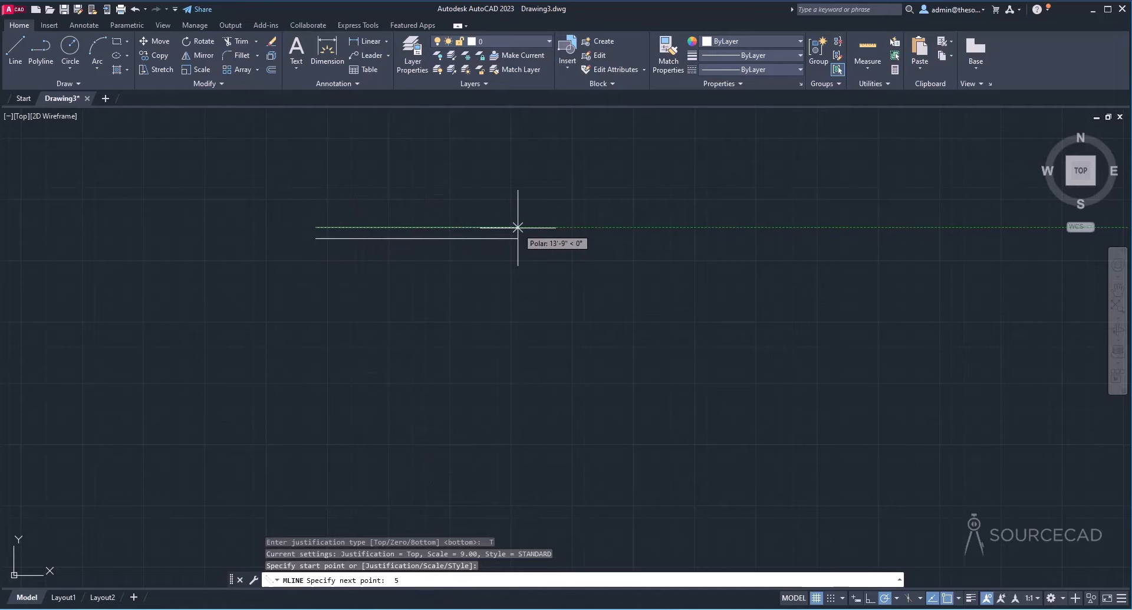
key(Return)
Step: Continue the multiline 31' down and 50' to the left, and close it into a rectangular outer wall
scroll(627, 298, down, 4)
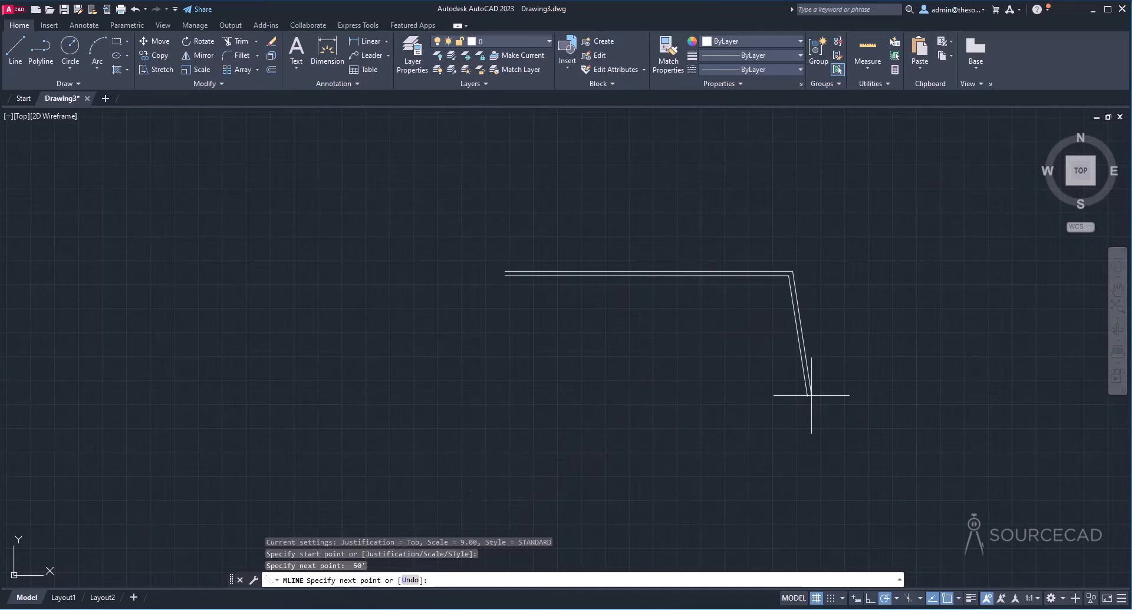
middle_drag(796, 388, 714, 366)
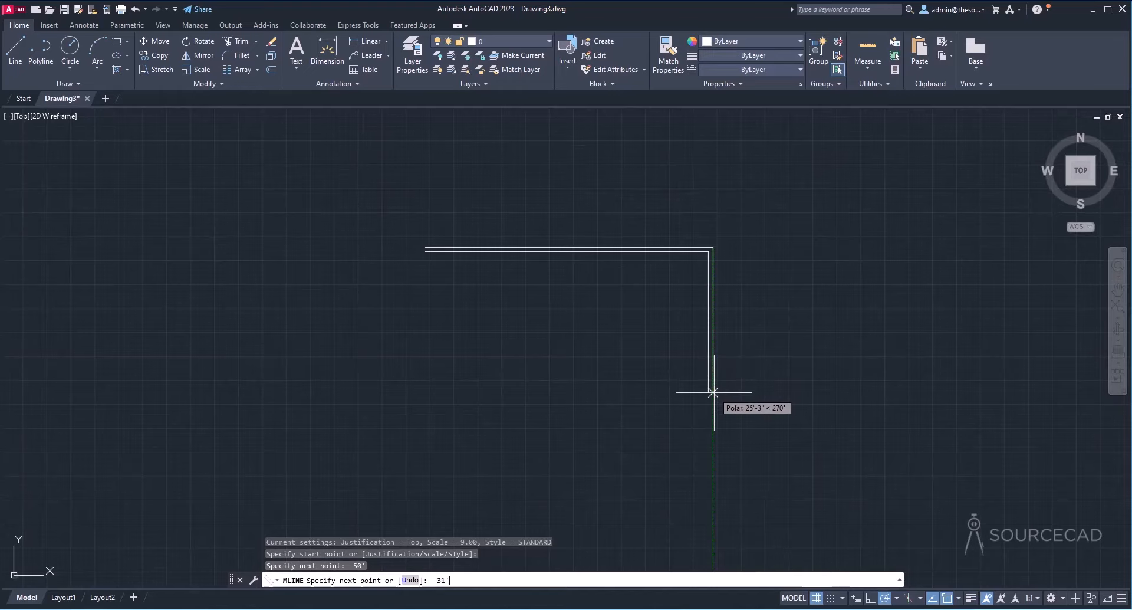
key(Return)
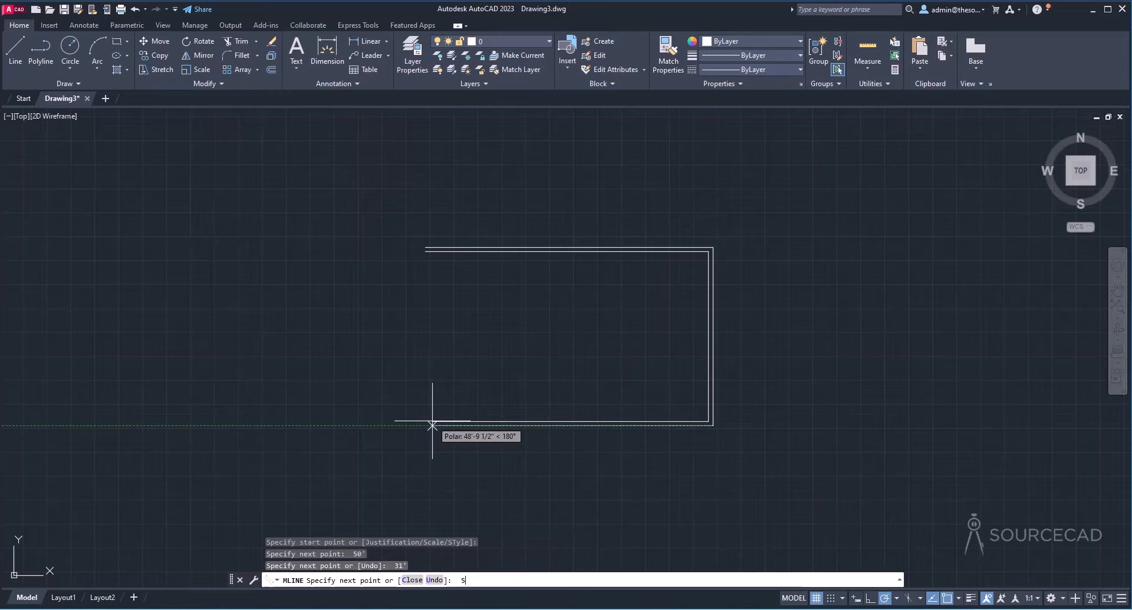
text(50')
key(Return)
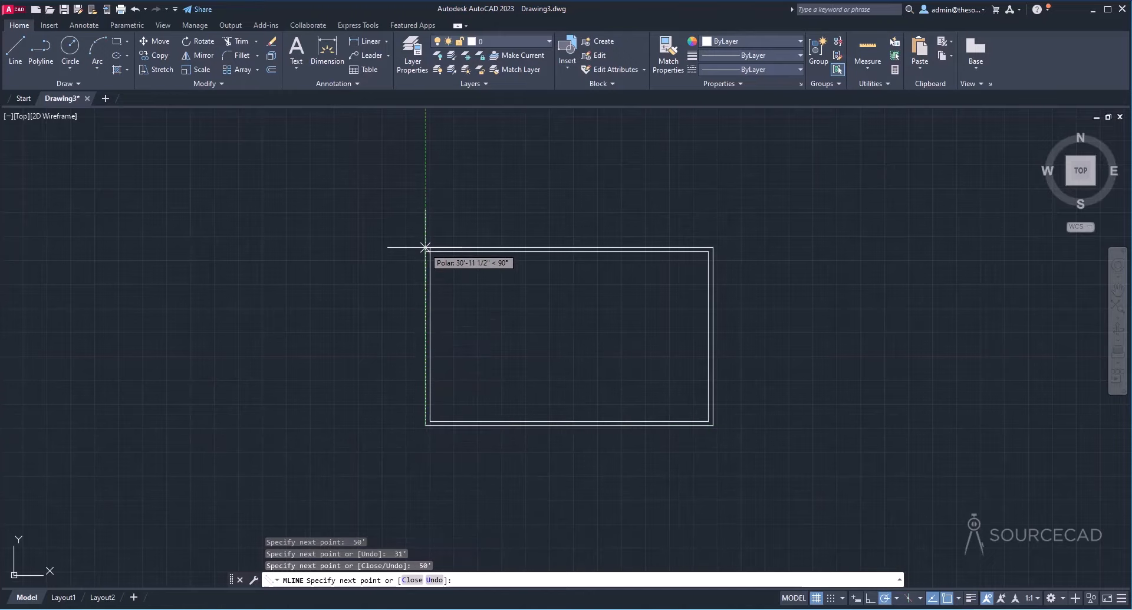
scroll(425, 250, up, 3)
scroll(423, 248, down, 3)
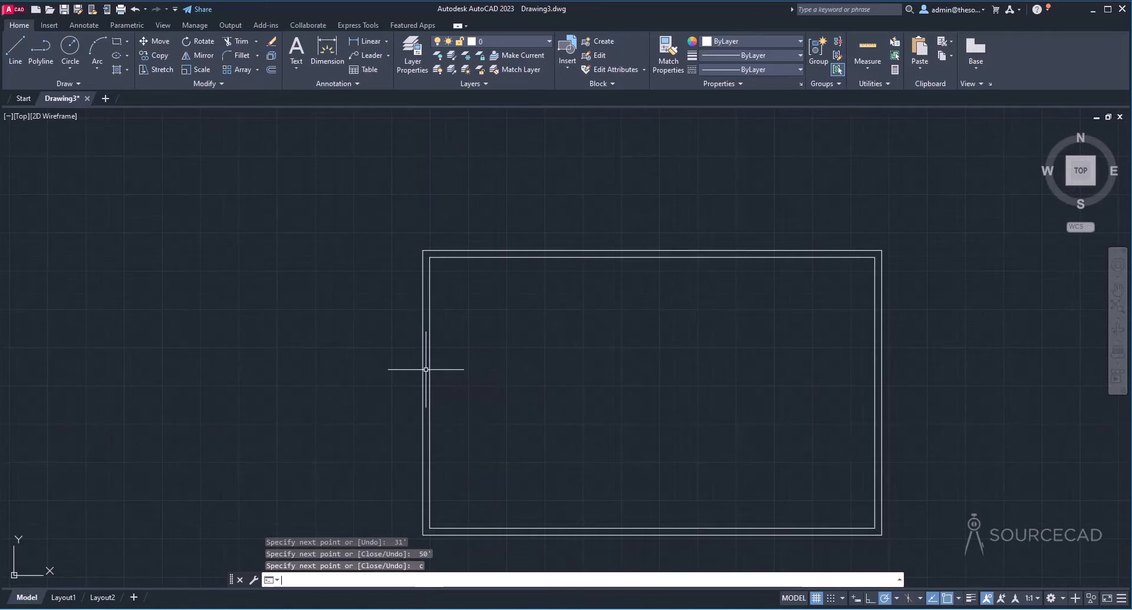
key(Return)
Step: Draw a horizontal partition multiline at scale 5 from 16' below the upper-left inner corner to the right inner wall
middle_drag(747, 424, 683, 380)
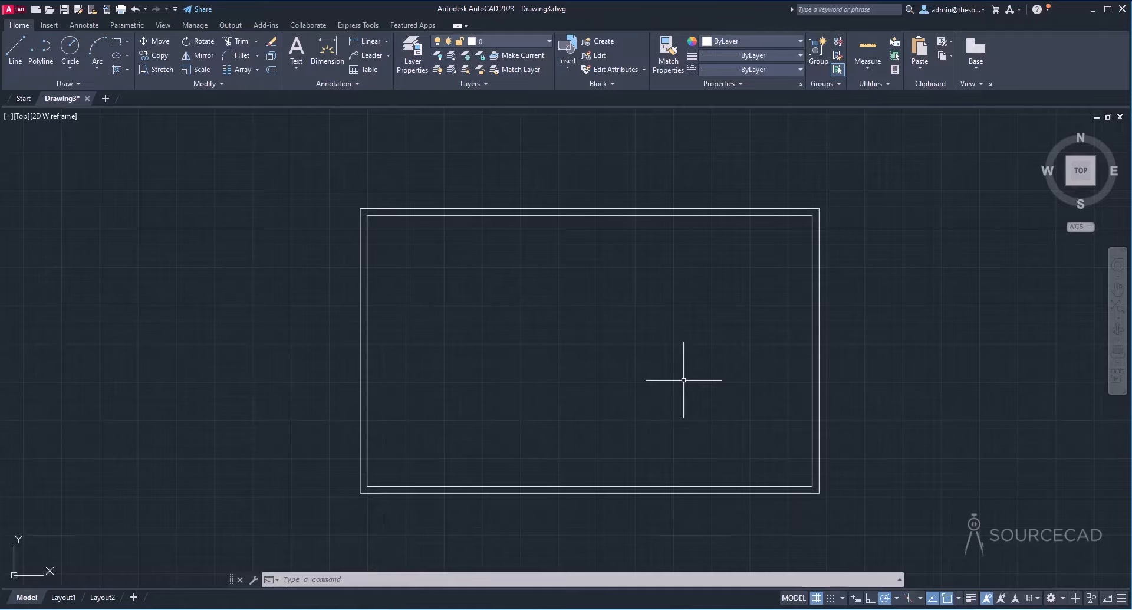
text(ml)
key(Return)
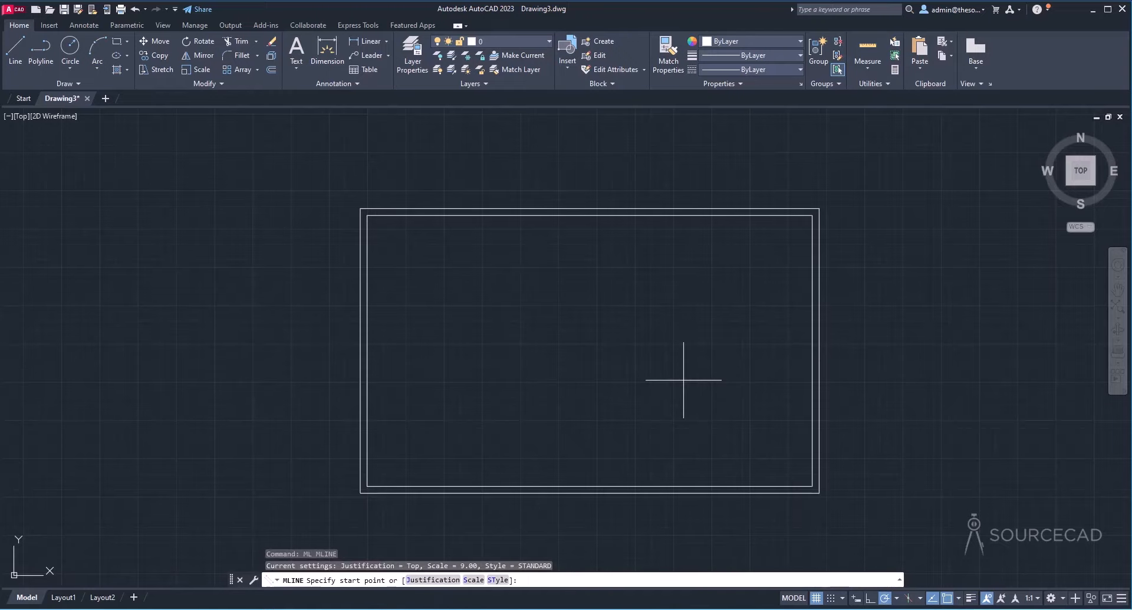
click(473, 580)
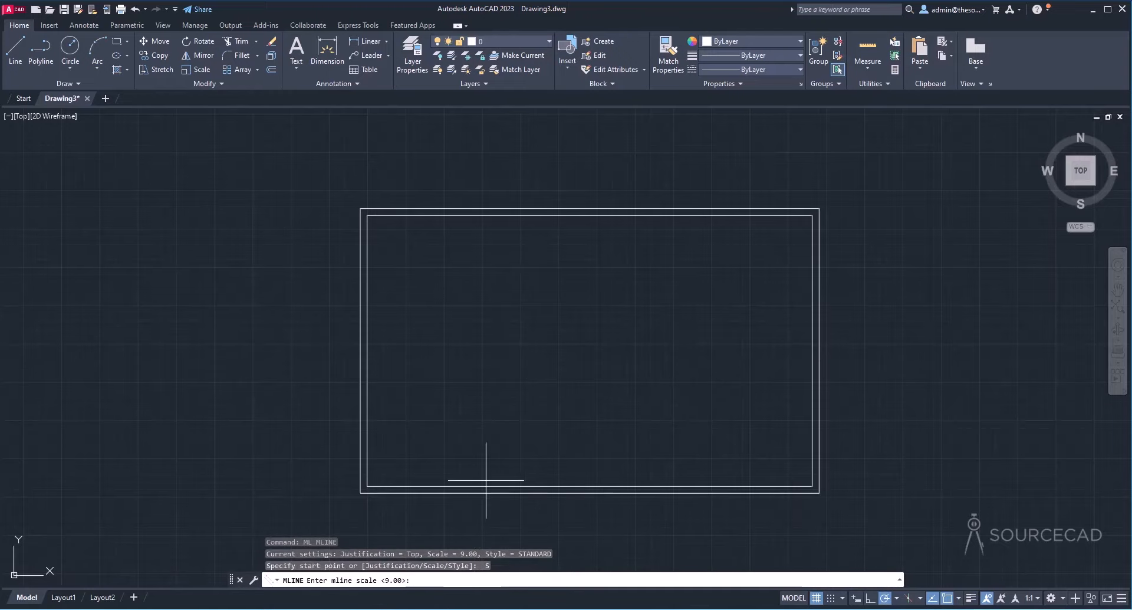
text(5)
key(Return)
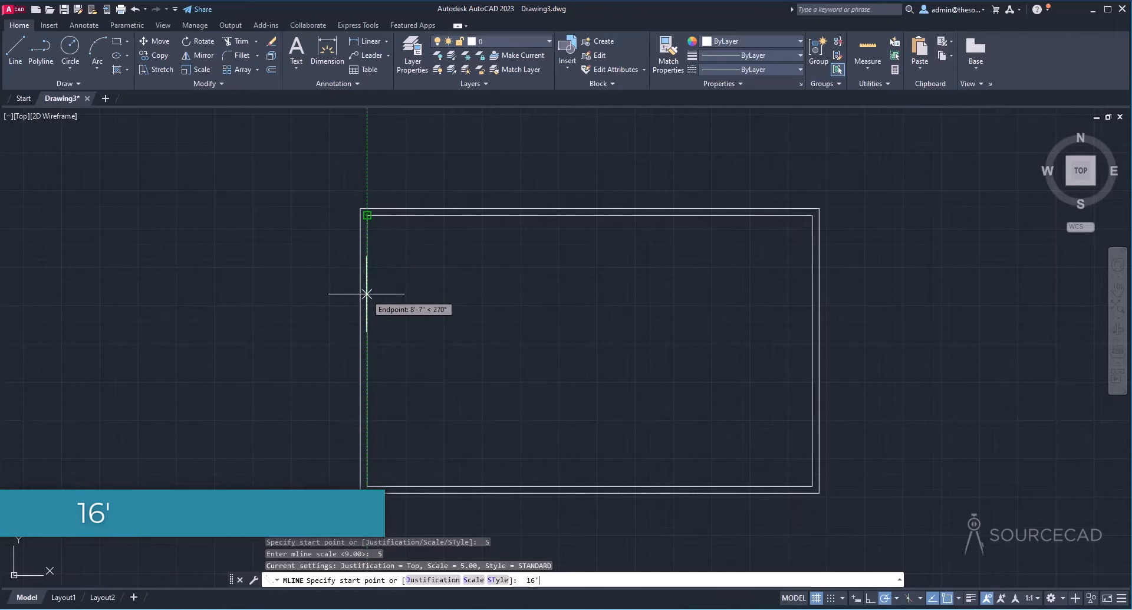
text(6')
key(Return)
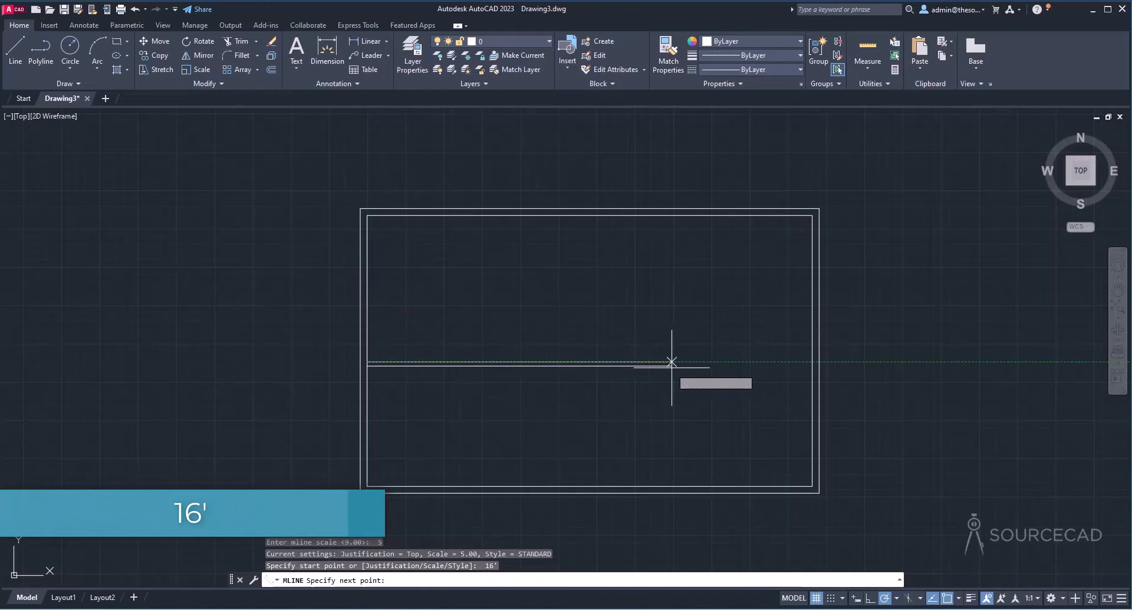
click(812, 362)
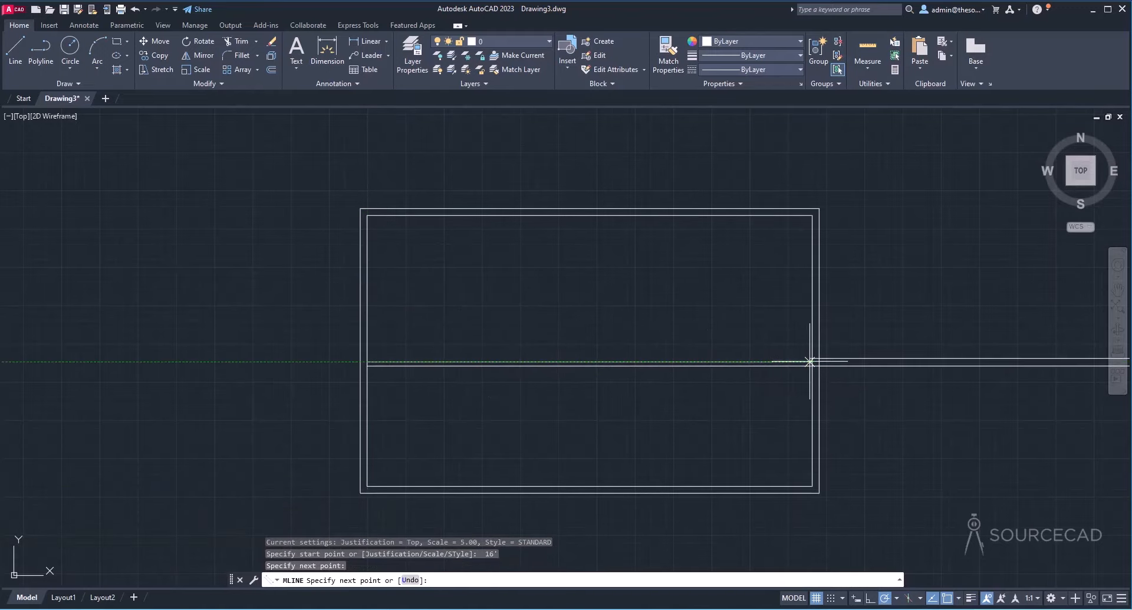
key(Return)
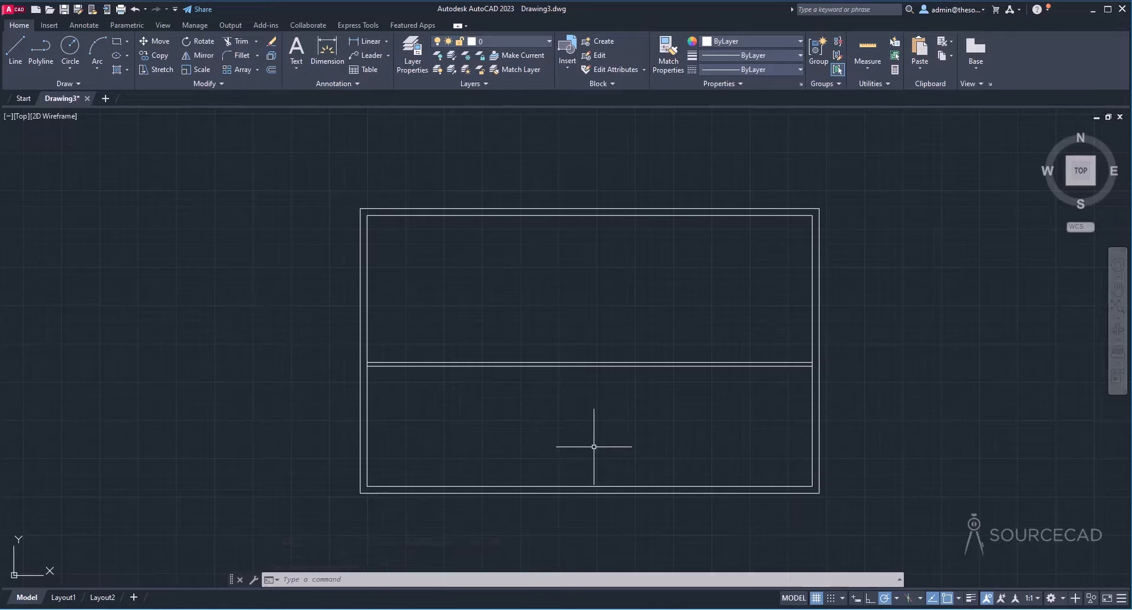
Step: Draw a vertical partition multiline from 11'6" left of the lower-right inner corner up to the horizontal partition
key(Return)
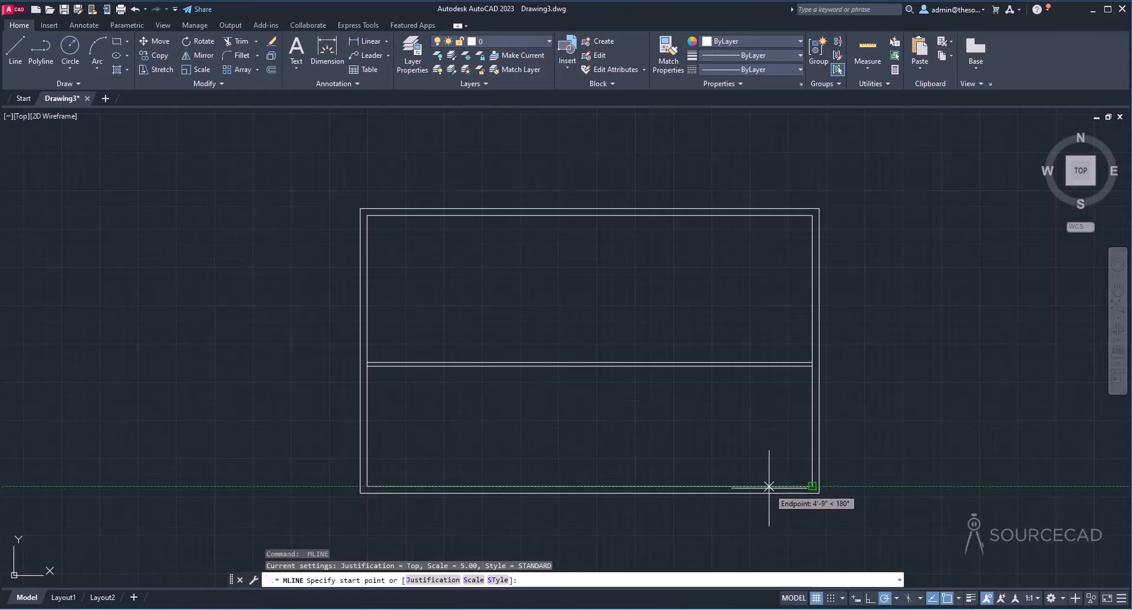
text(11'6)
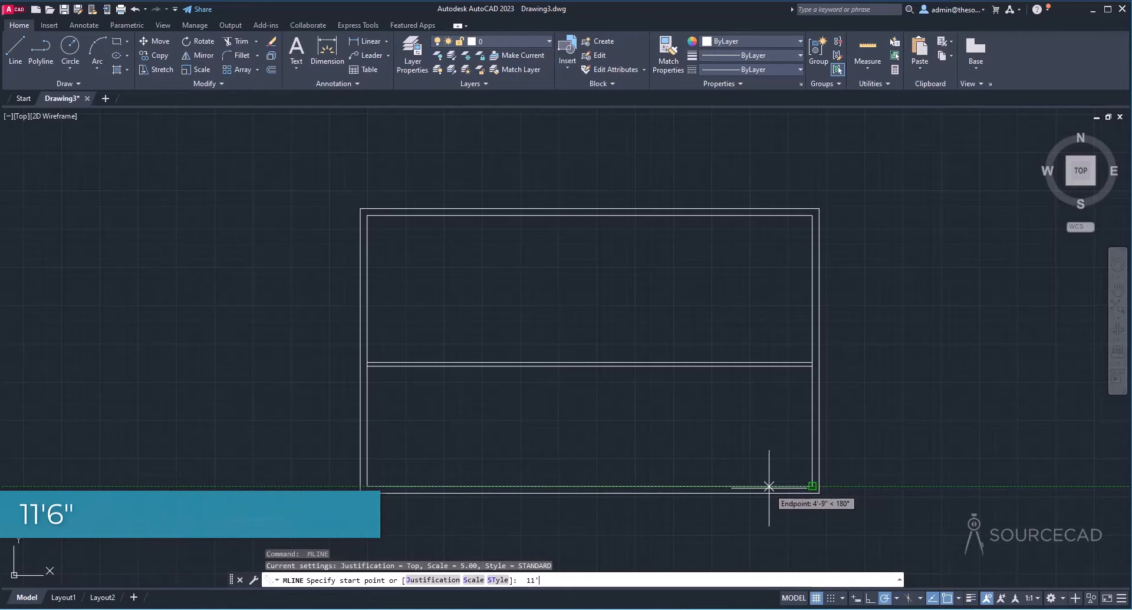
text(")
key(Return)
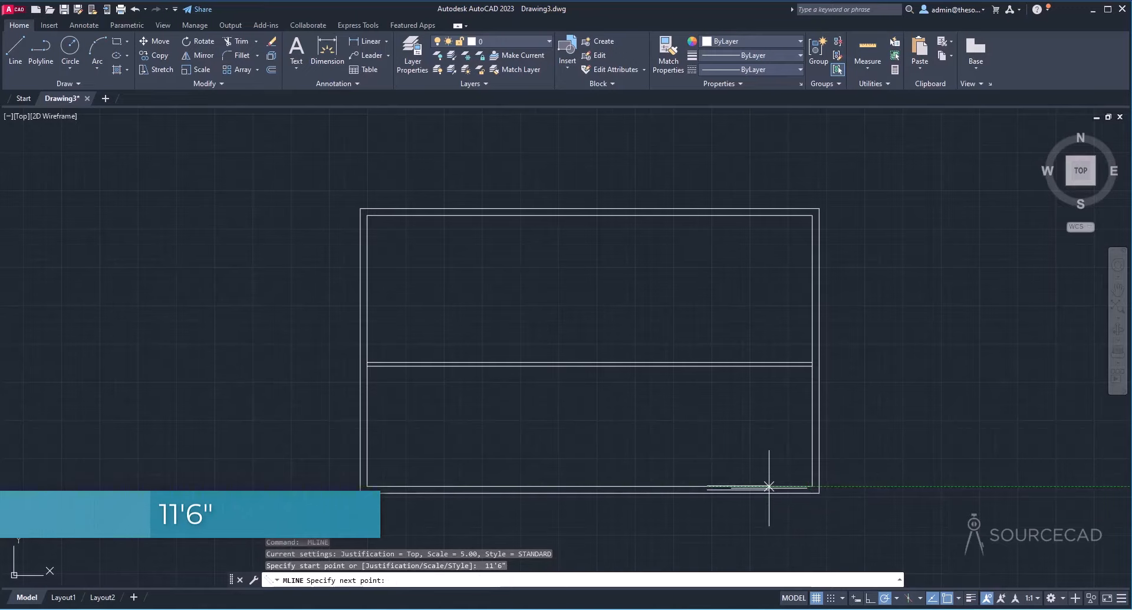
click(708, 366)
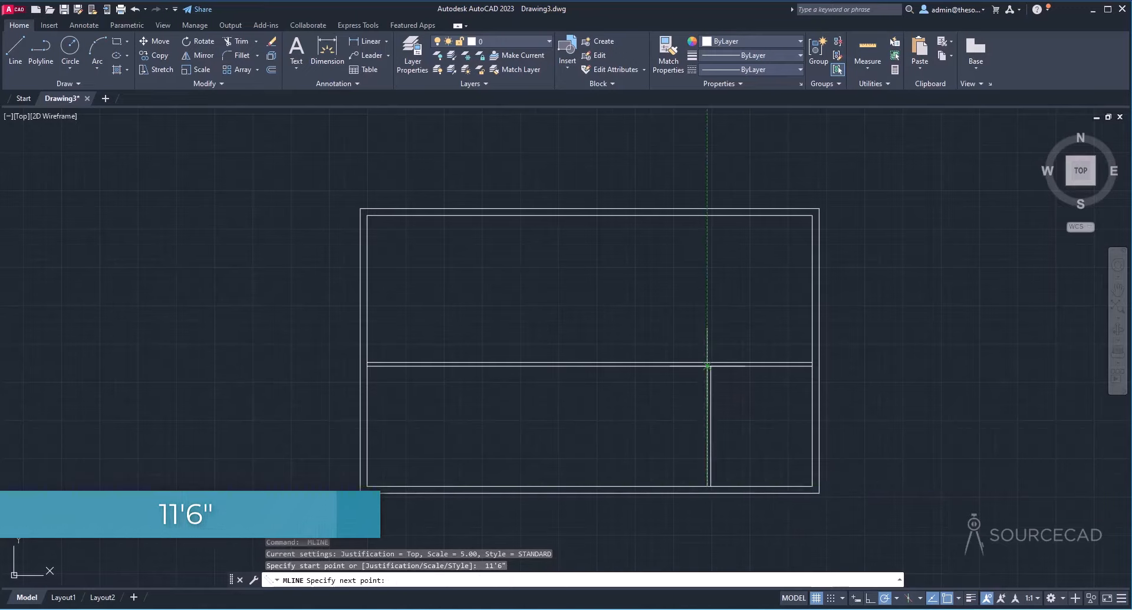
key(Return)
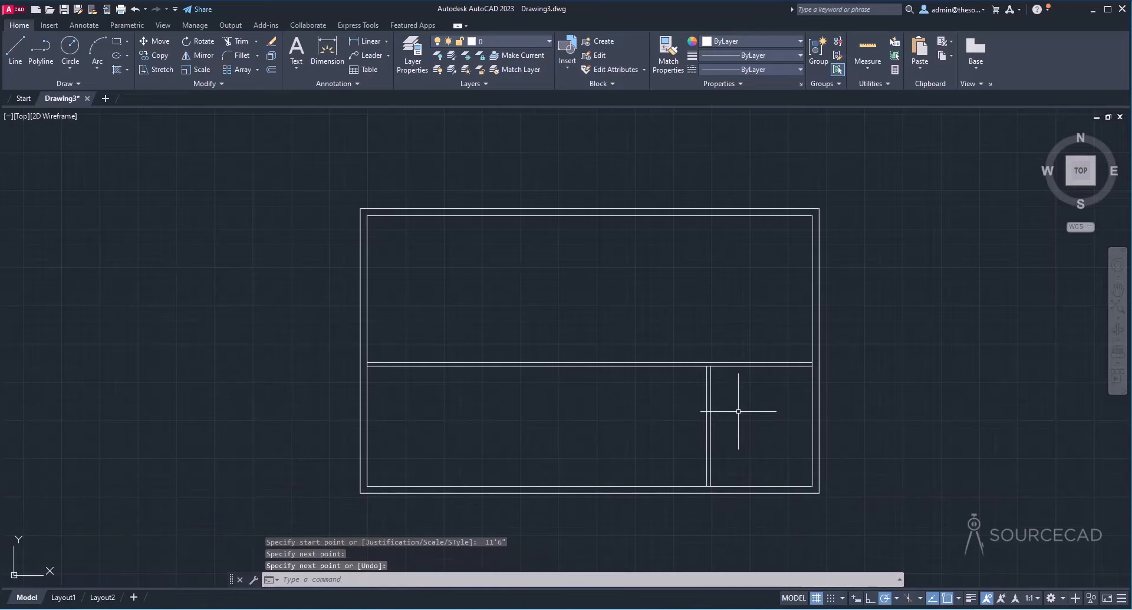
Step: Draw a vertical partition multiline from 17'6" left of the upper-right inner corner down to the horizontal partition
key(Return)
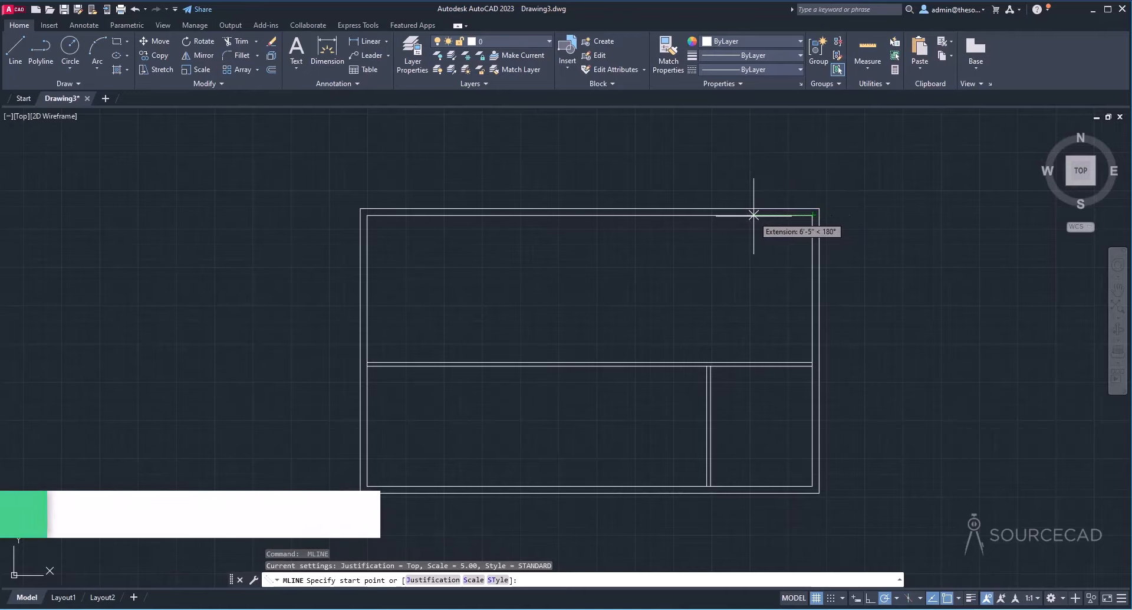
text(17')
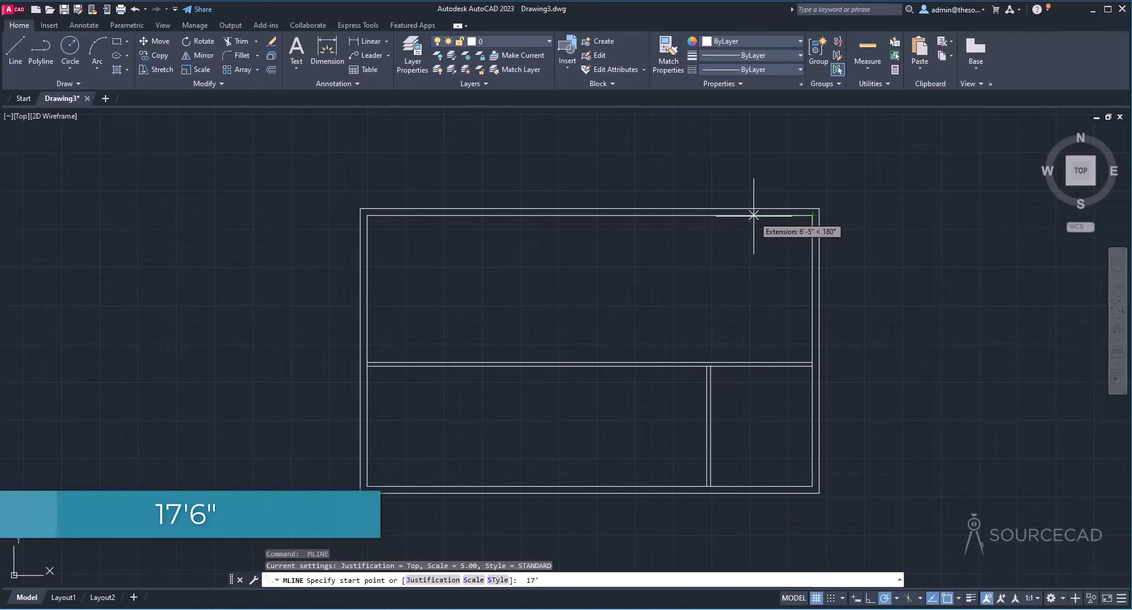
text(6")
key(Return)
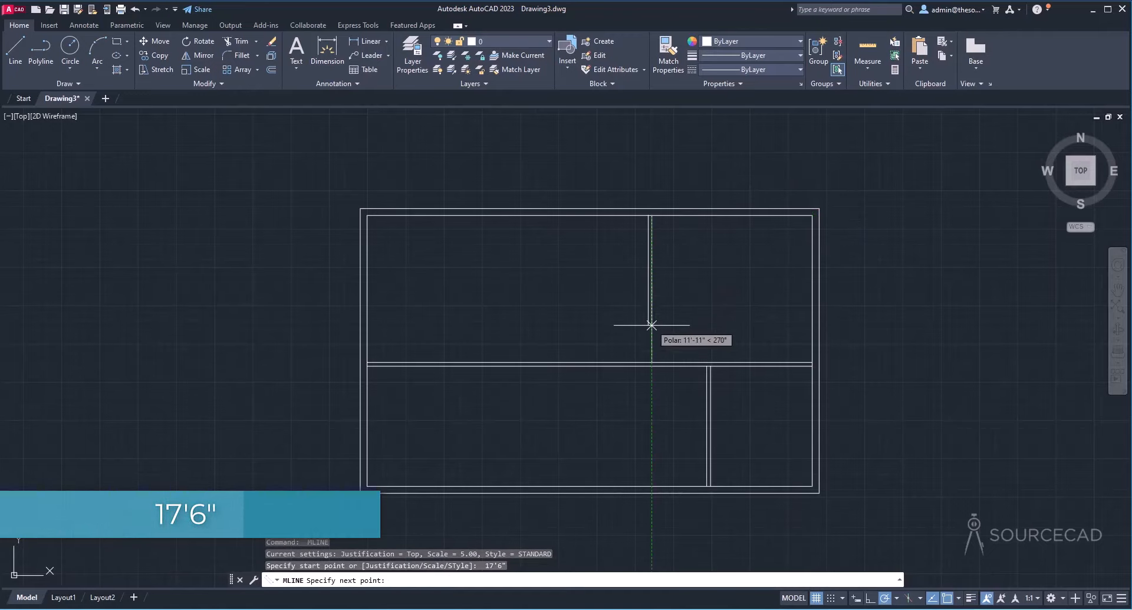
click(652, 363)
key(Return)
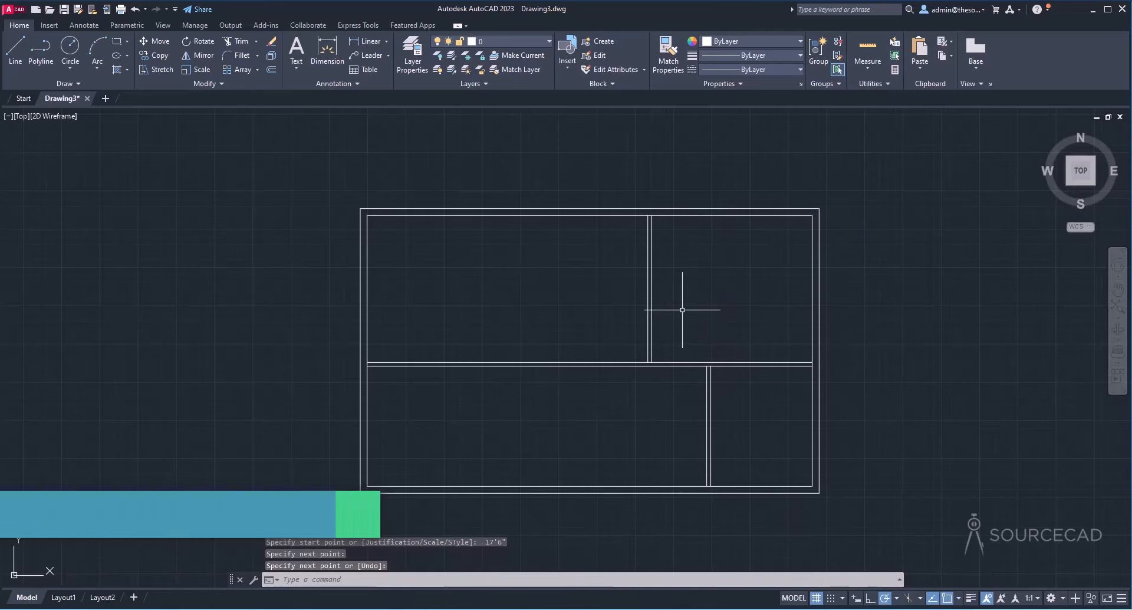
Step: Draw another vertical partition multiline from 10' left of the upper partition's top end down to the horizontal partition
key(Return)
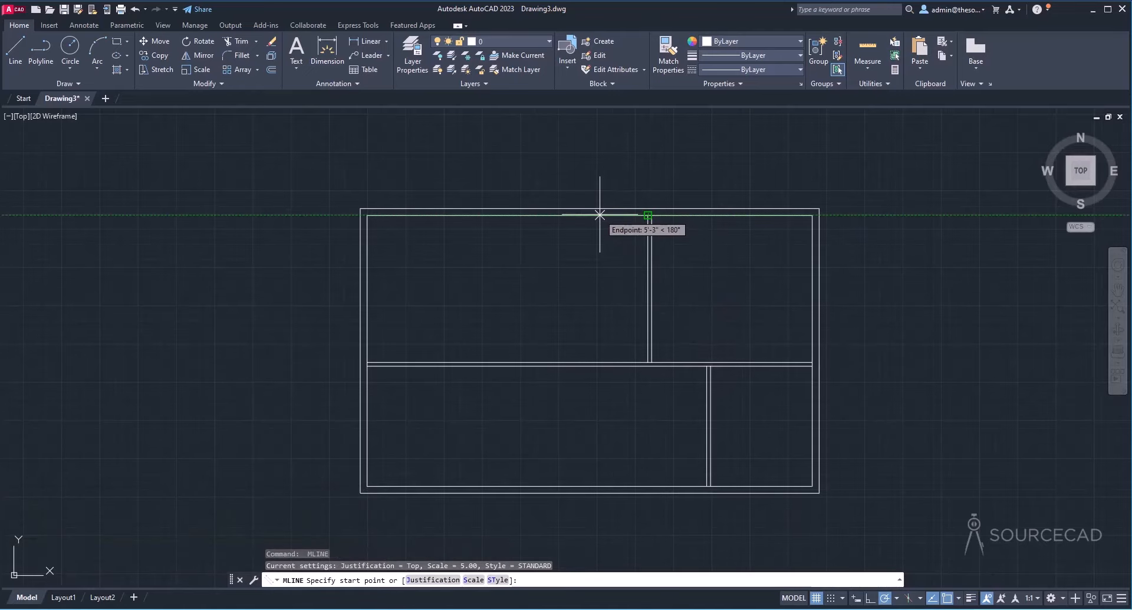
text(10')
key(Return)
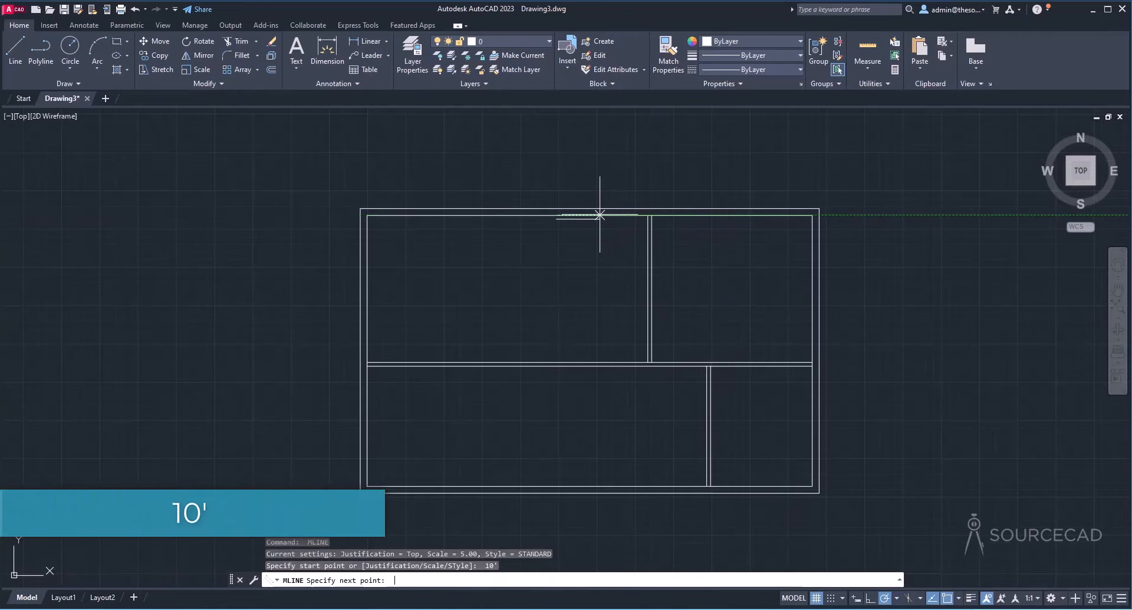
click(556, 362)
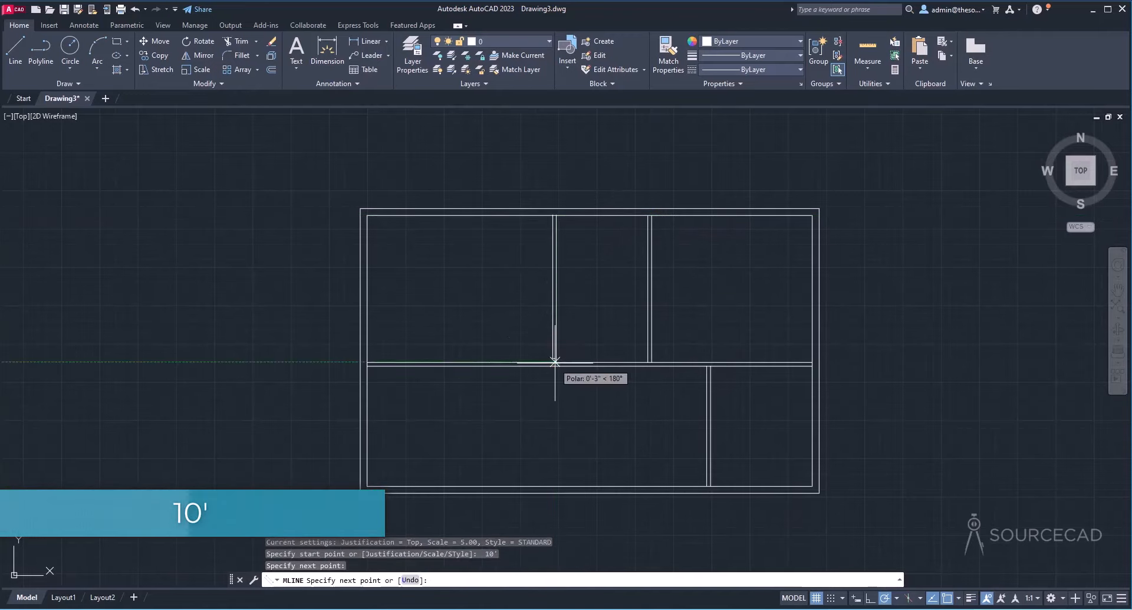
key(Return)
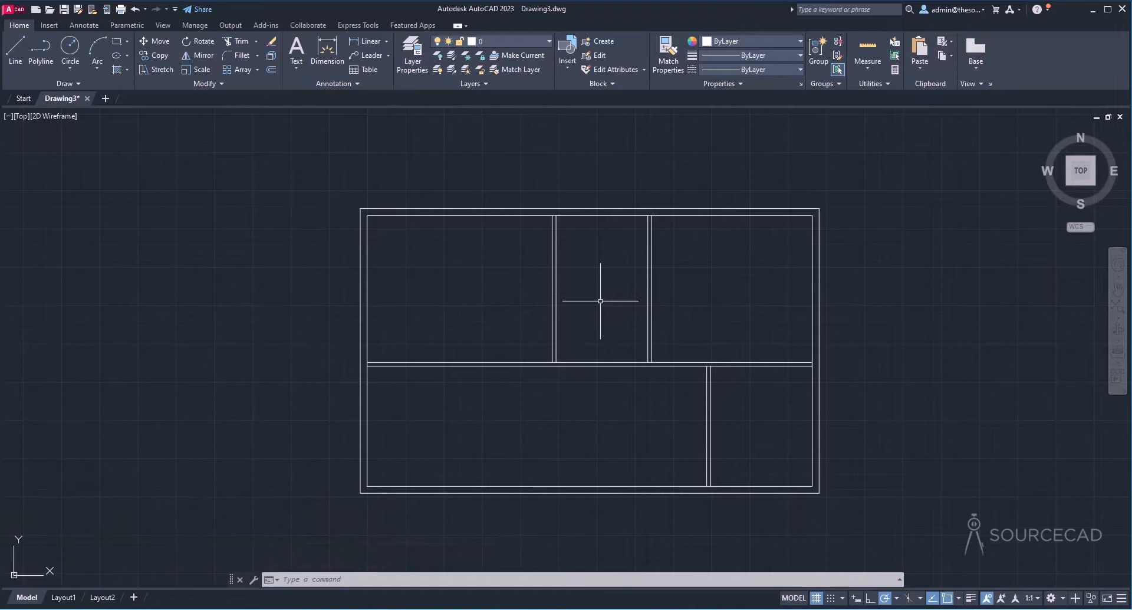
Step: Use the MLEDIT Open Tee tool to join the horizontal partition's left end with the outer wall
scroll(554, 200, up, 5)
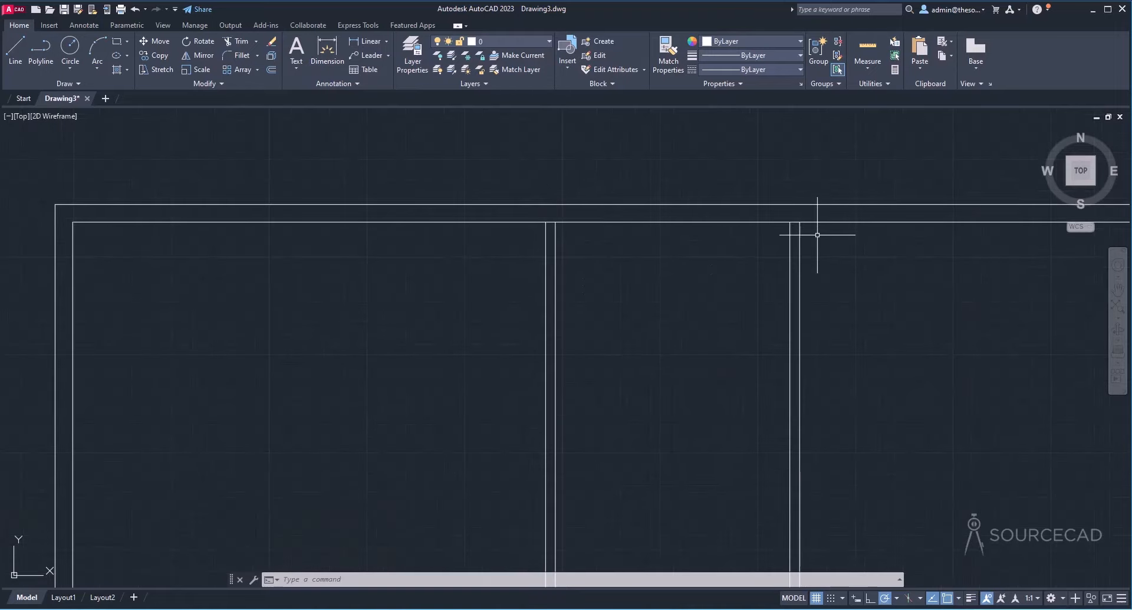
scroll(814, 236, down, 5)
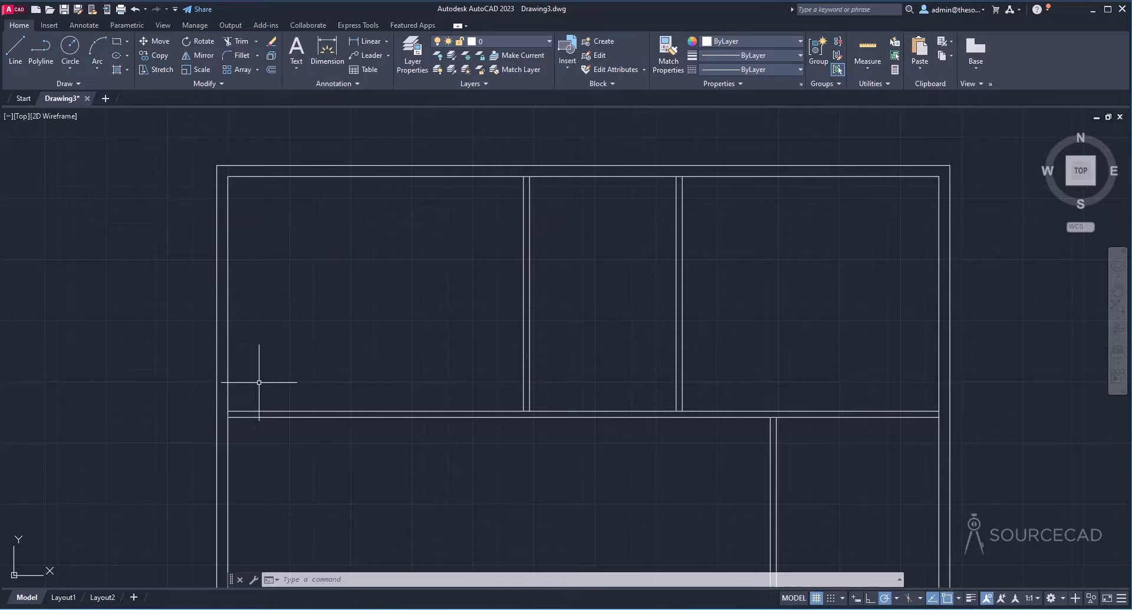
text(mled)
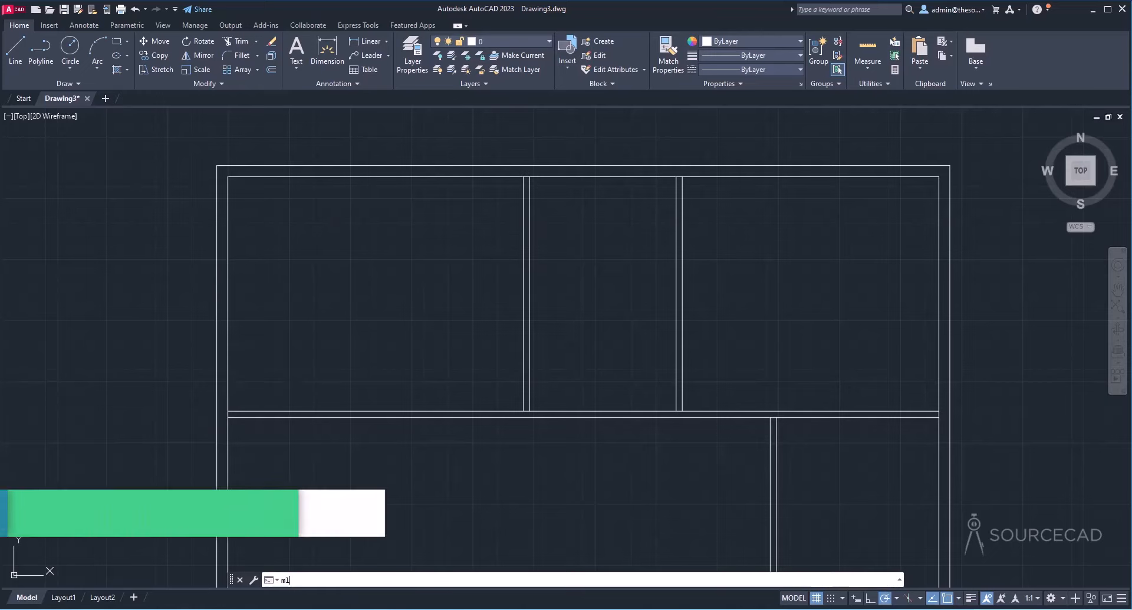
key(Return)
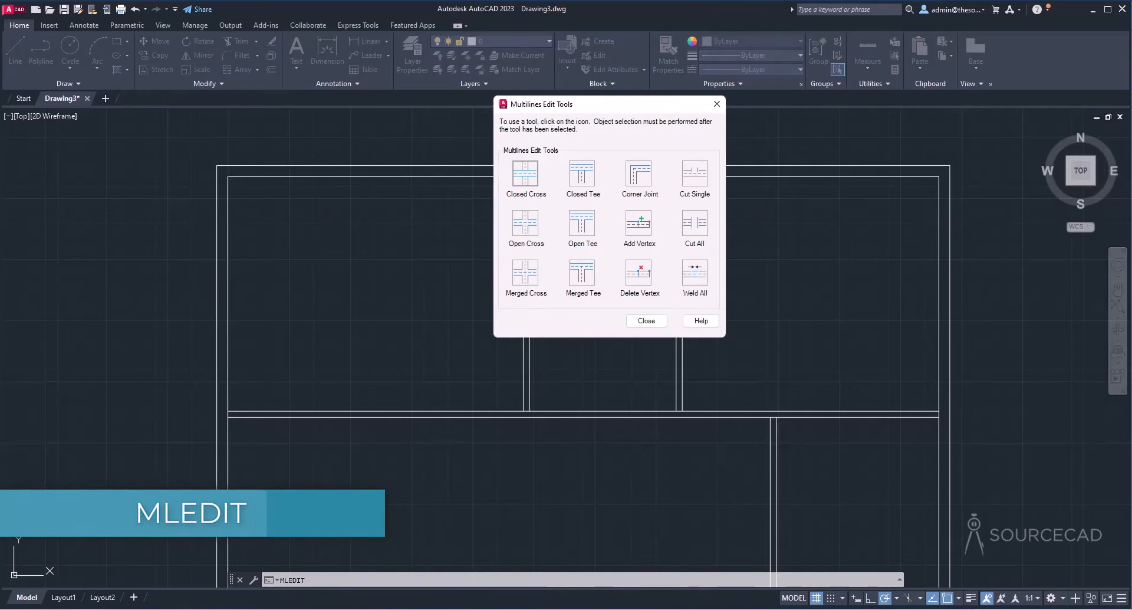
drag(581, 109, 707, 151)
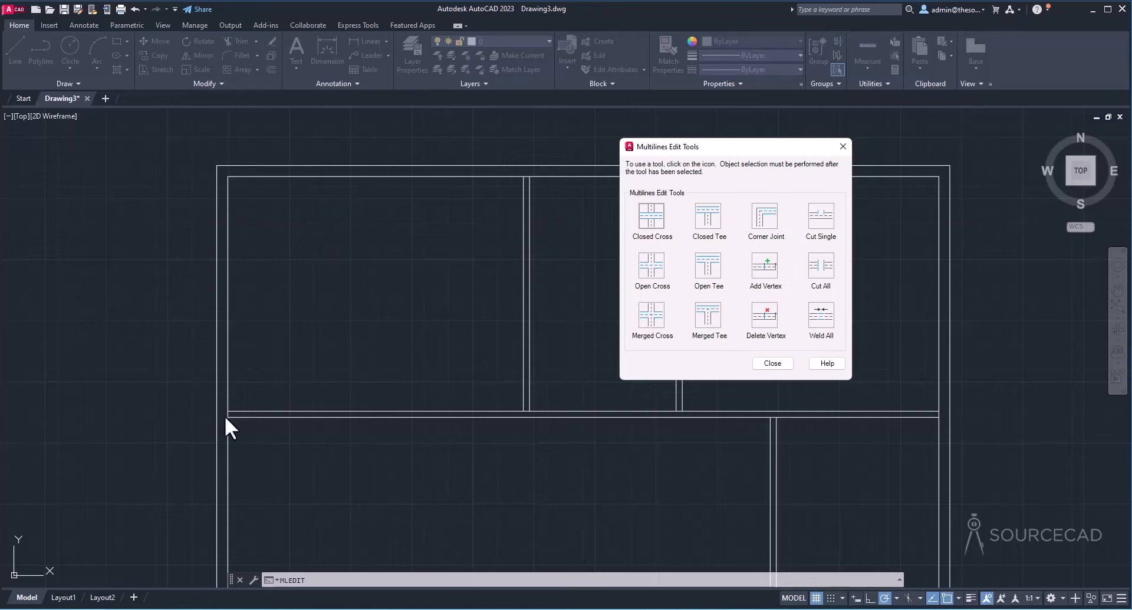
click(714, 269)
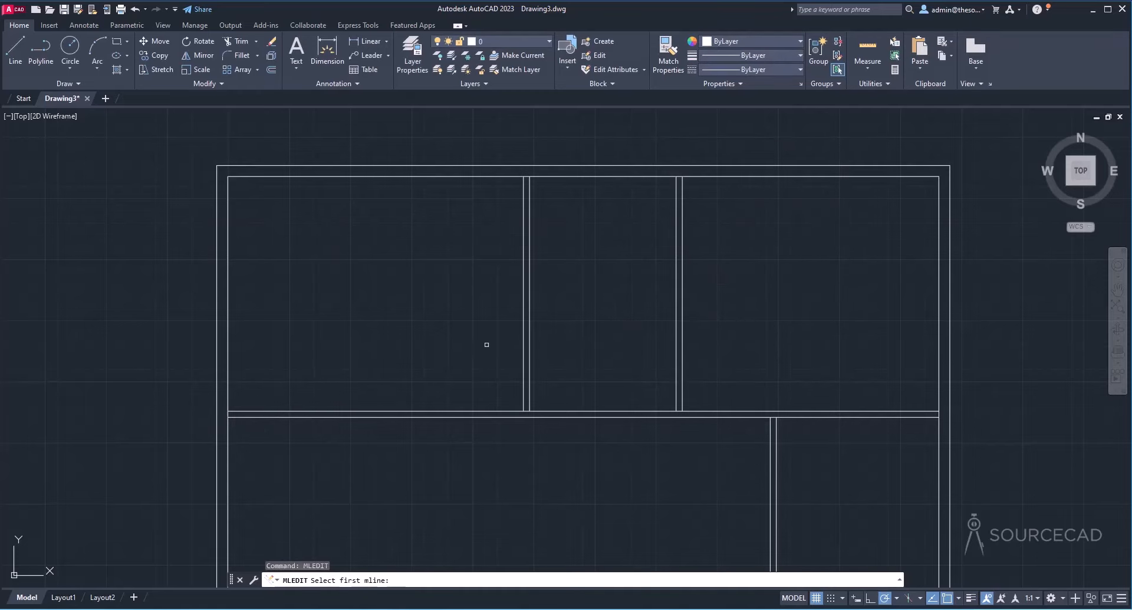
click(237, 410)
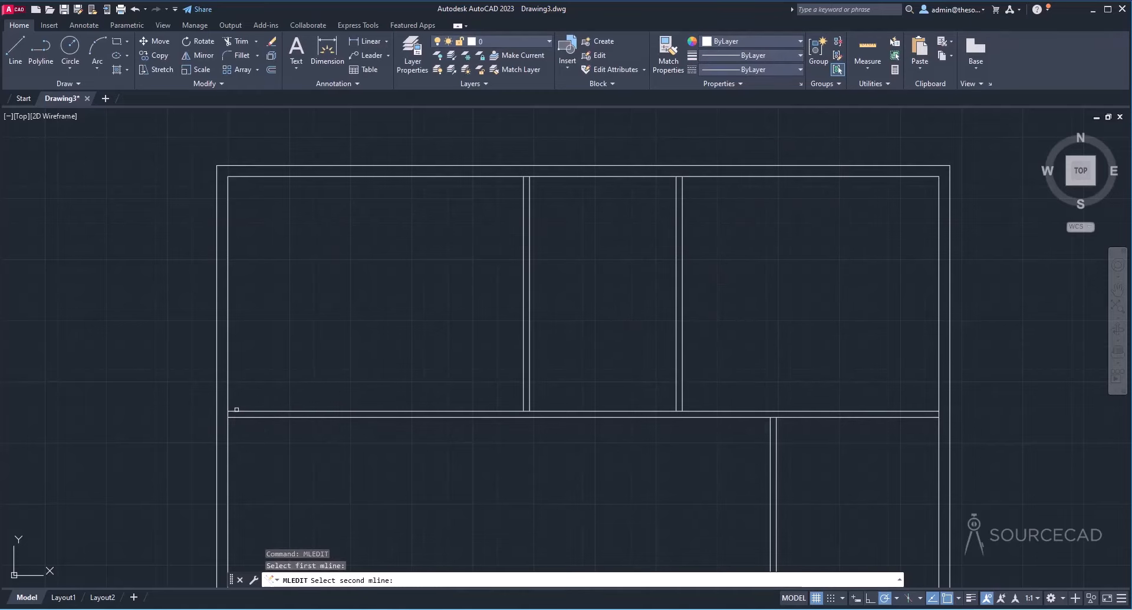
click(227, 409)
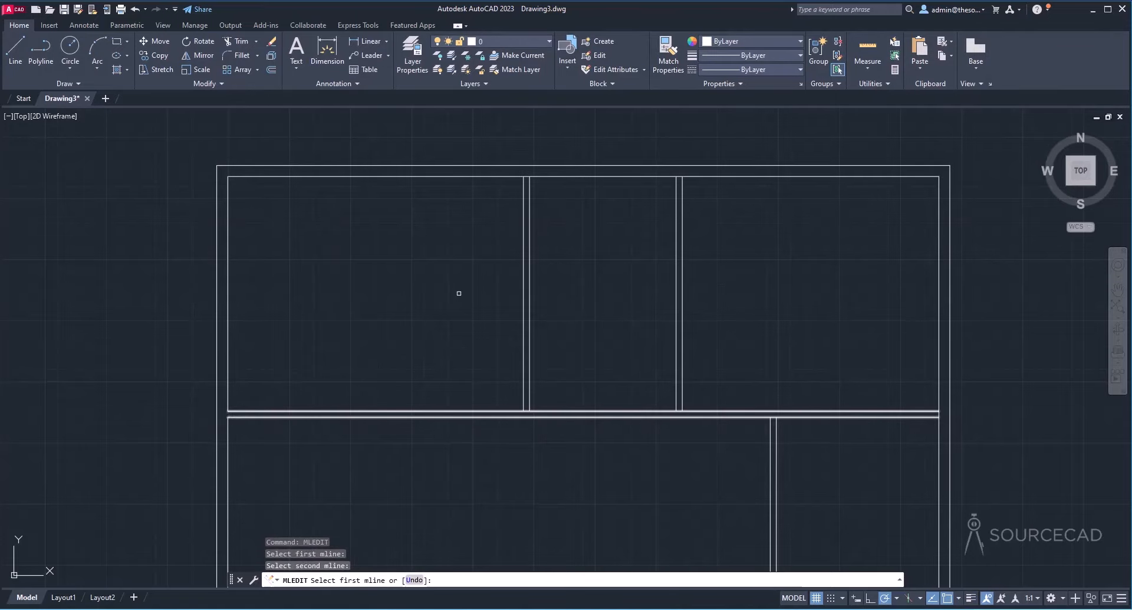
Step: Open the tee joints at both ends of the left upper vertical partition, with the outer wall and the horizontal partition
click(524, 201)
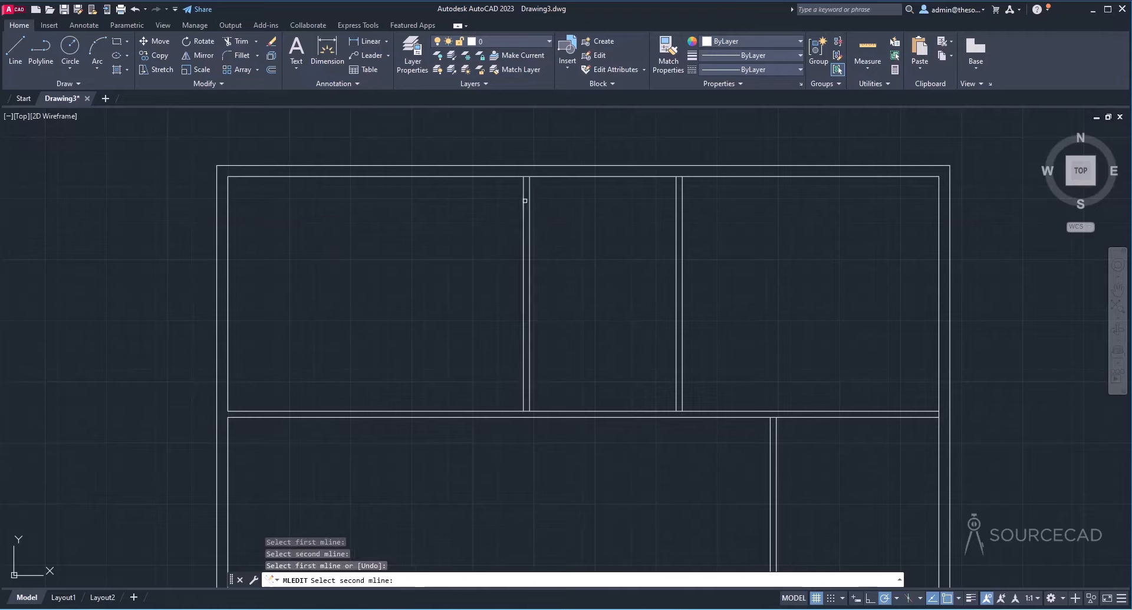
click(514, 177)
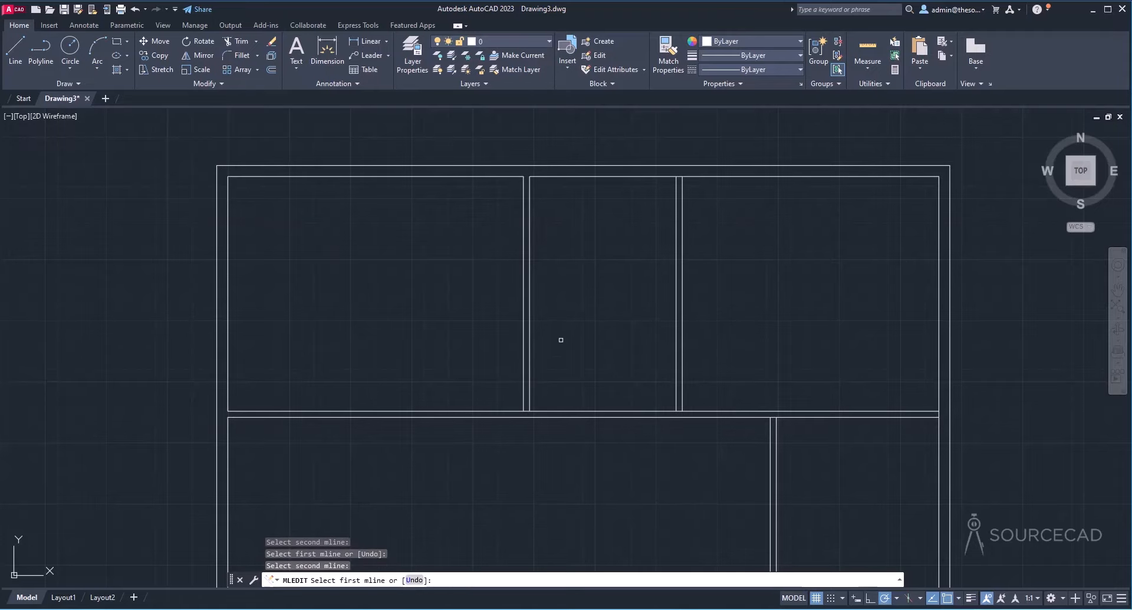
click(531, 399)
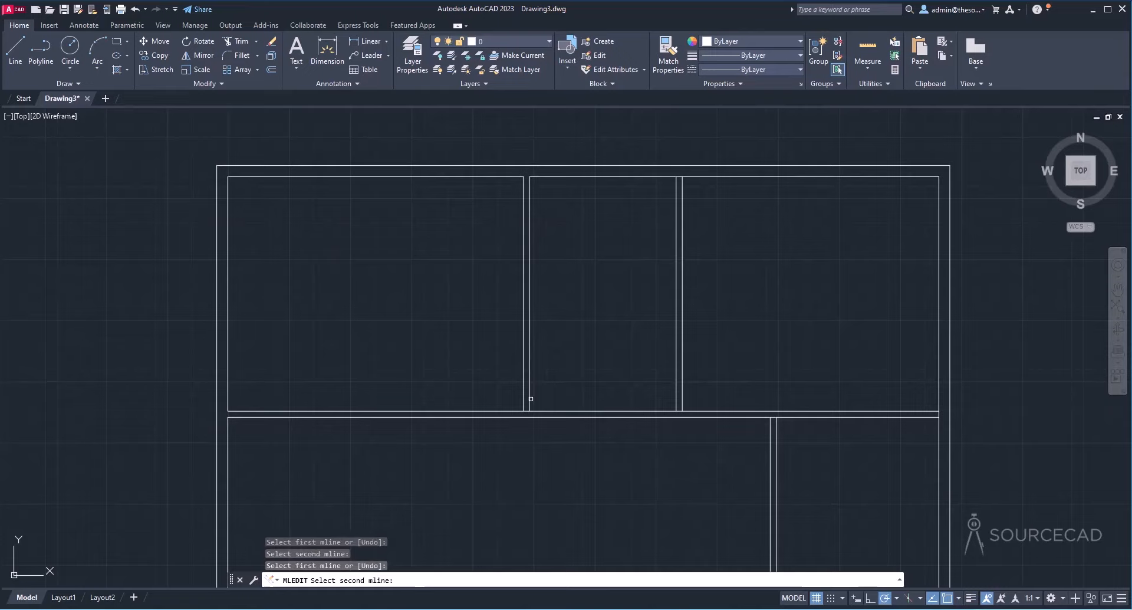
click(533, 413)
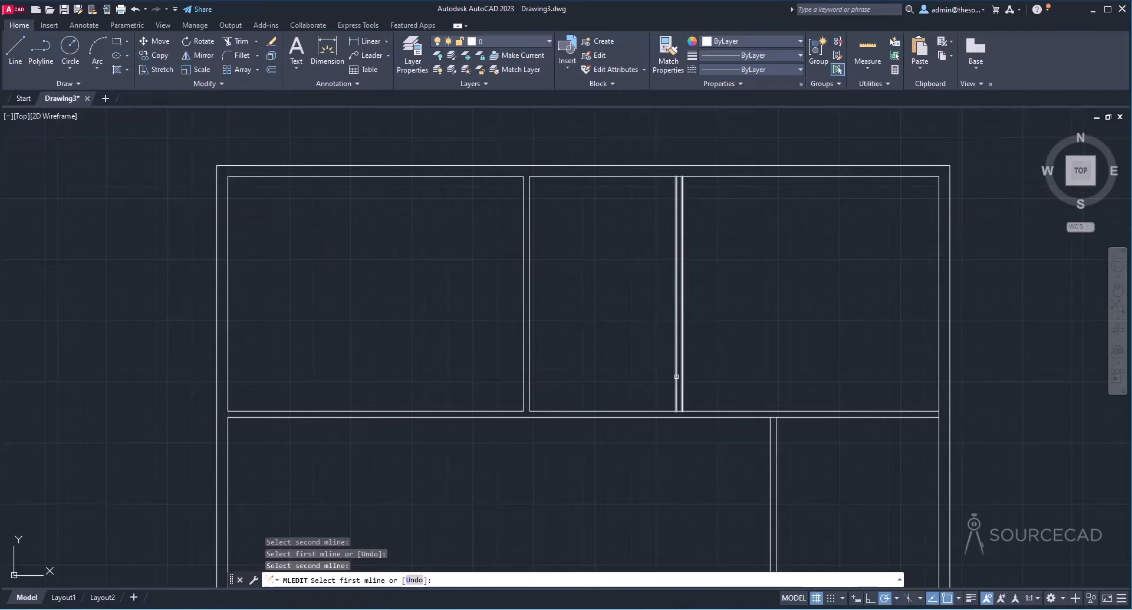
Step: Open the tee joints at both ends of the right upper vertical partition, with the horizontal partition and the outer wall
click(676, 377)
click(664, 408)
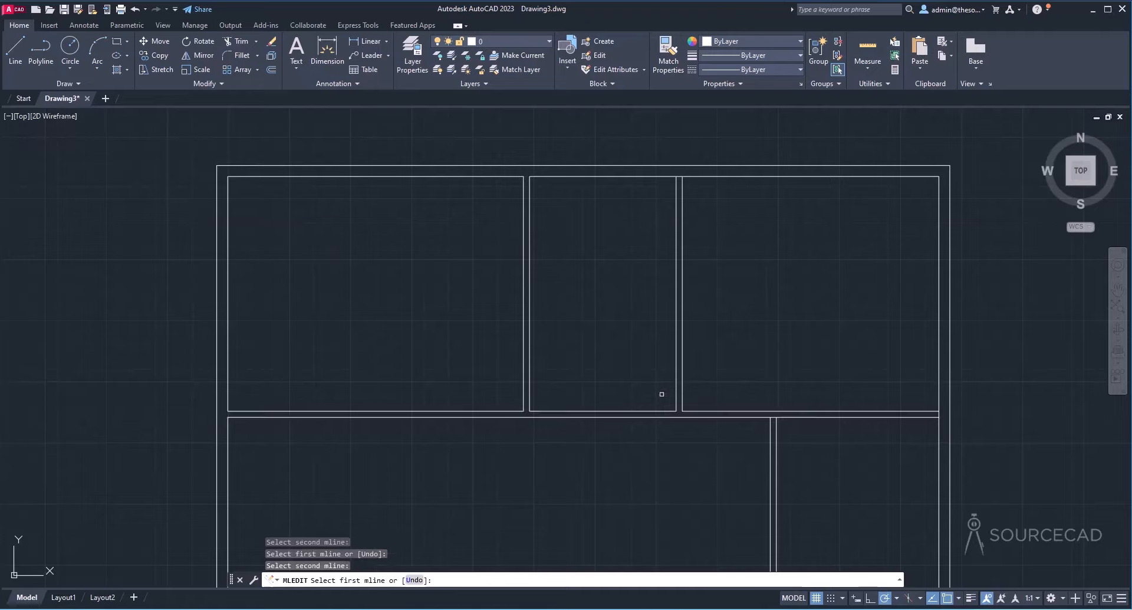
click(678, 184)
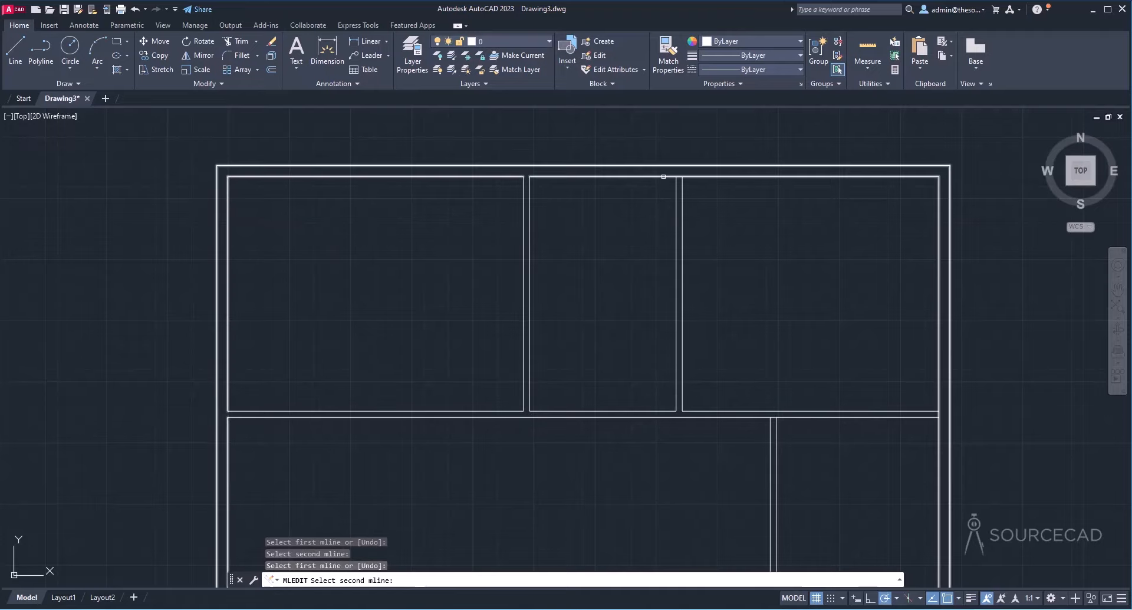
click(663, 177)
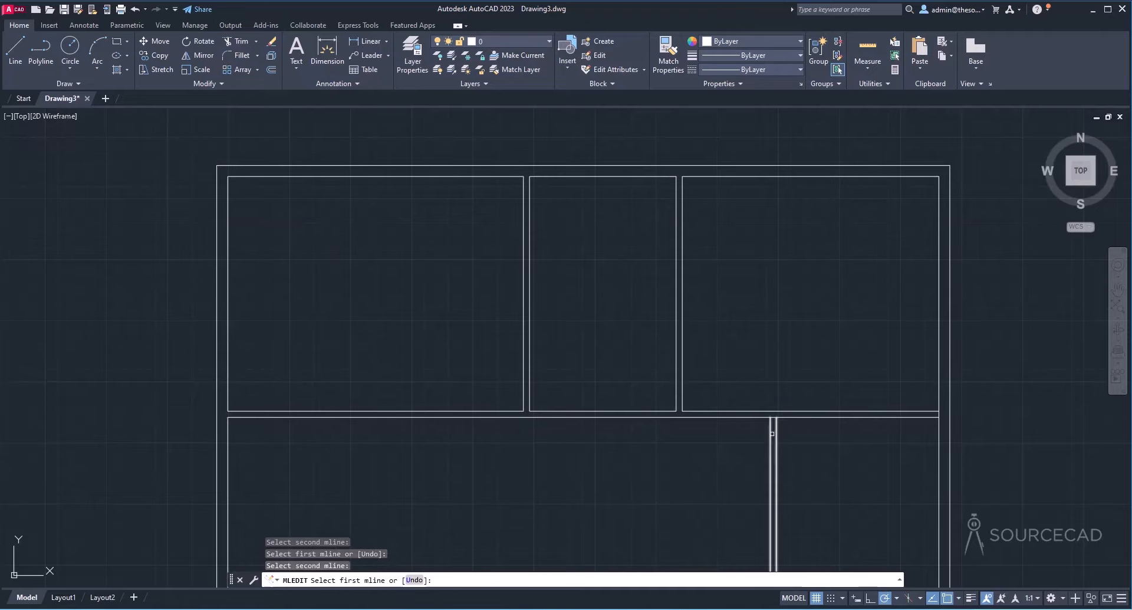
click(769, 436)
click(754, 415)
click(754, 414)
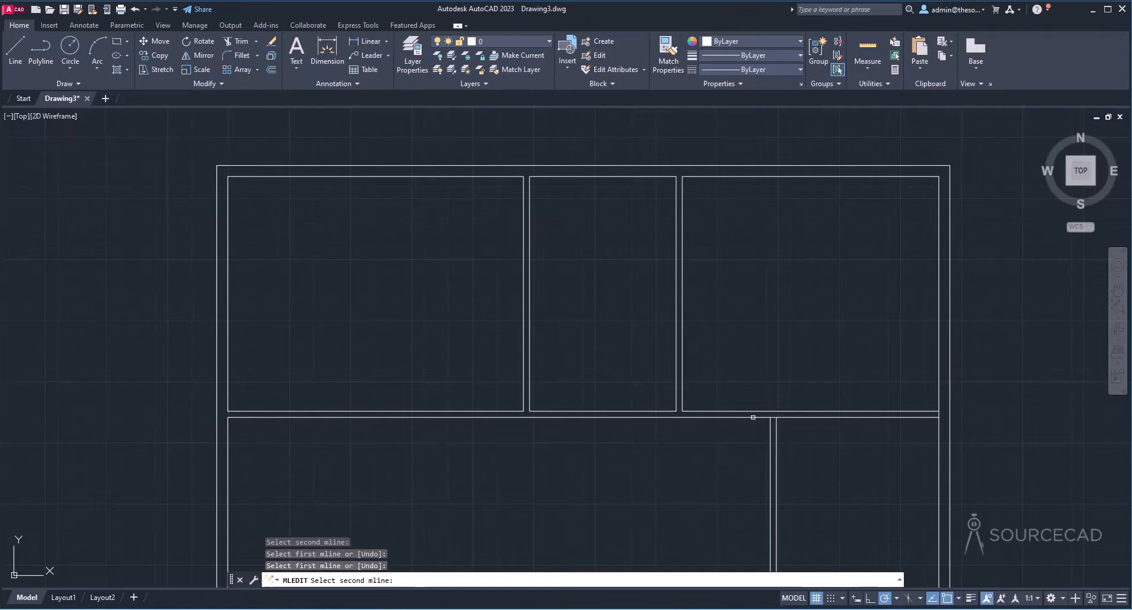
click(772, 434)
click(762, 416)
middle_drag(765, 440, 604, 312)
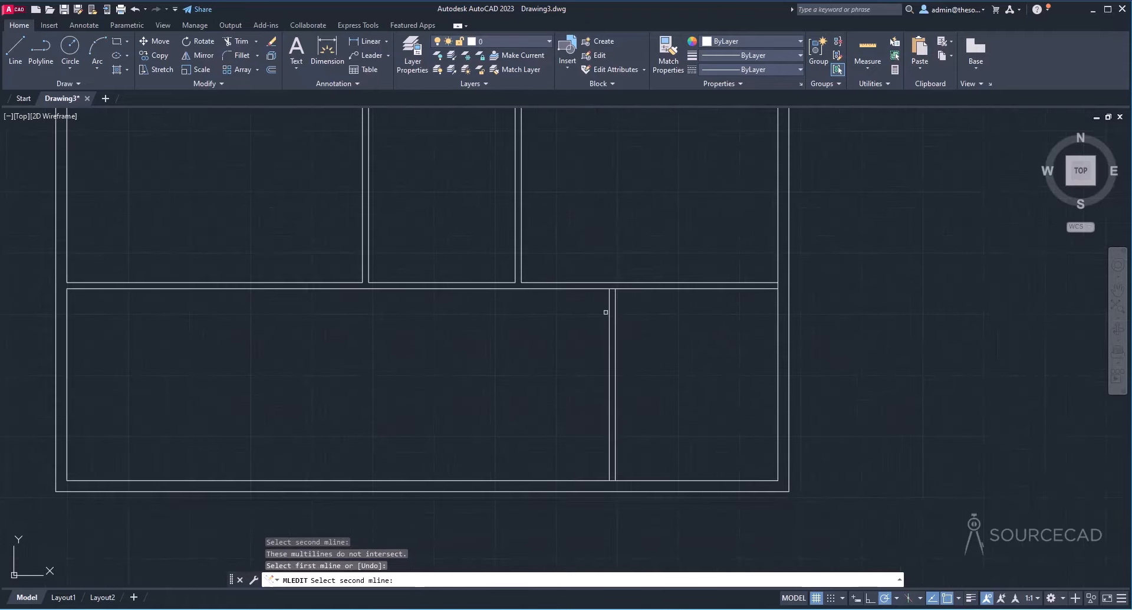
key(Escape)
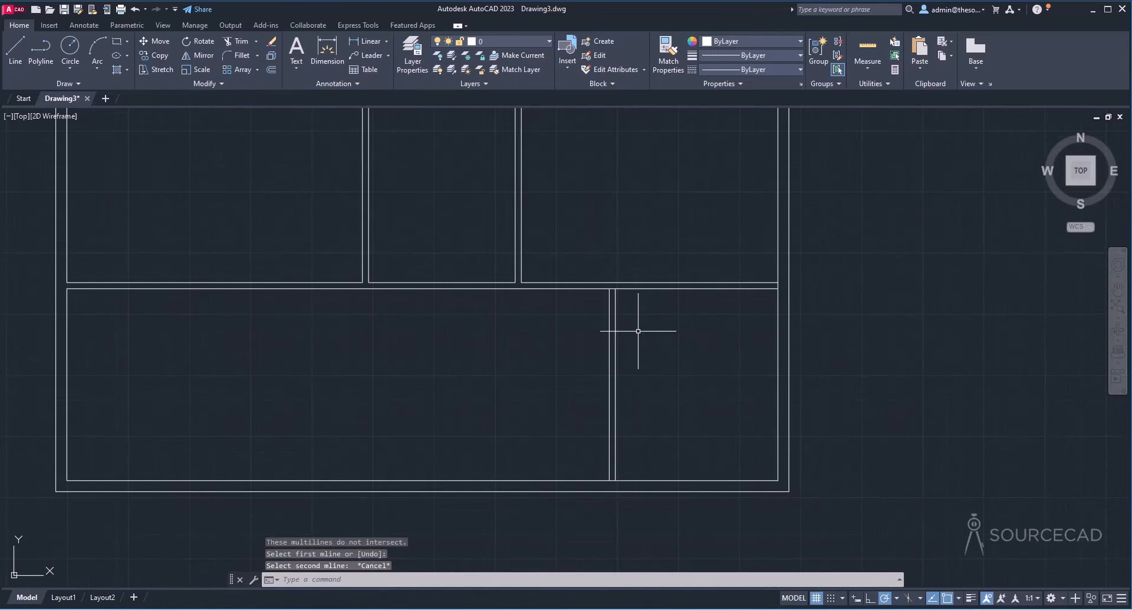
Step: Restart MLEDIT with Open Tee and join the lower vertical partition's top to the horizontal partition, and that partition's right end to the outer wall
key(Return)
click(706, 266)
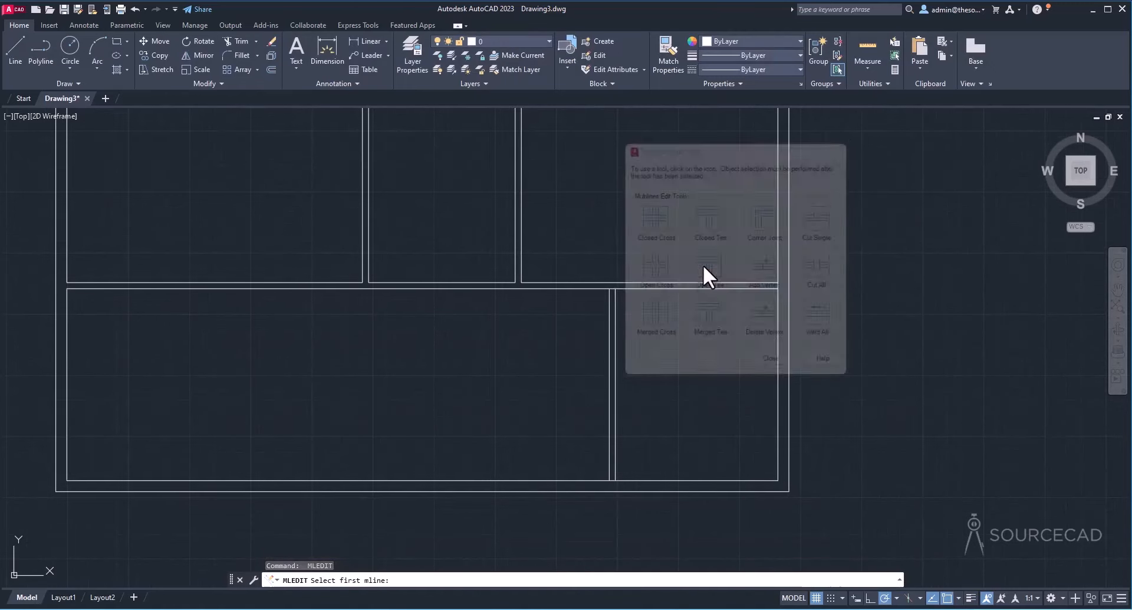
click(616, 303)
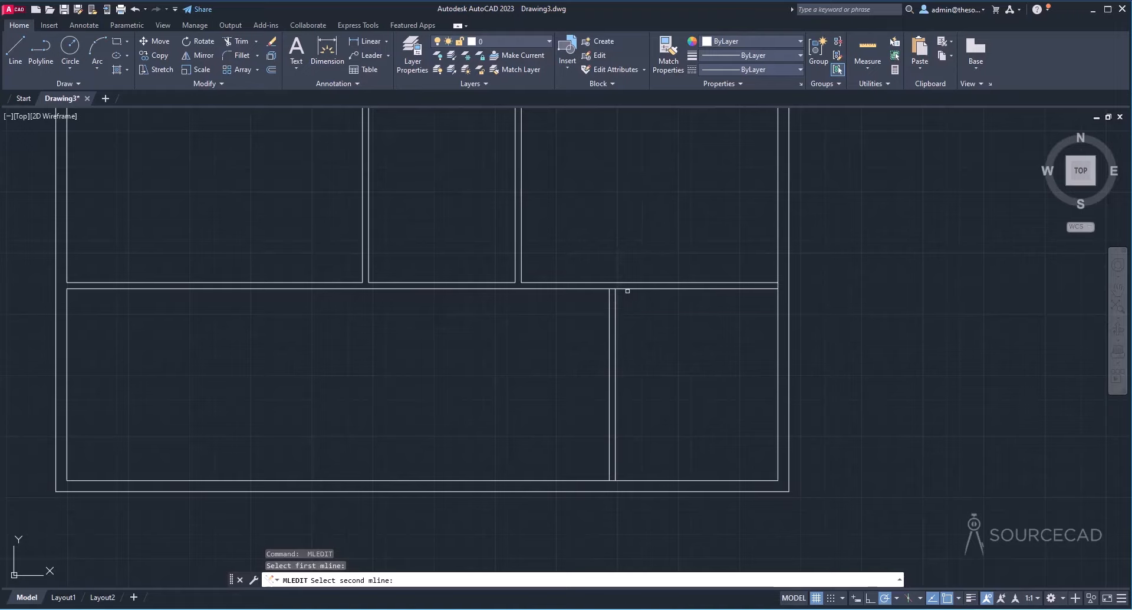
click(629, 289)
click(761, 285)
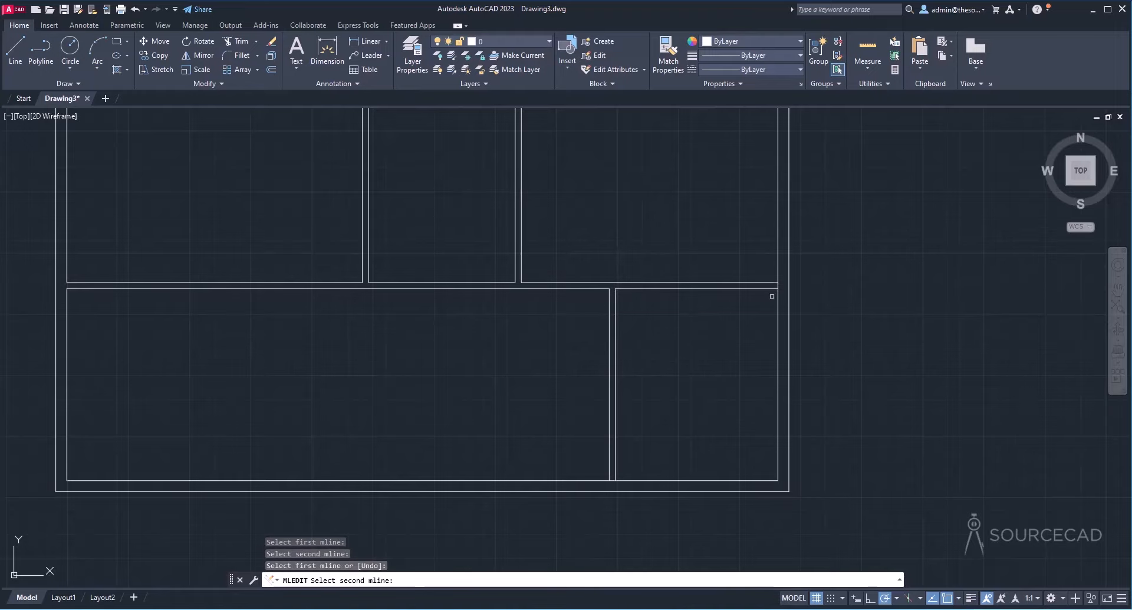
click(777, 306)
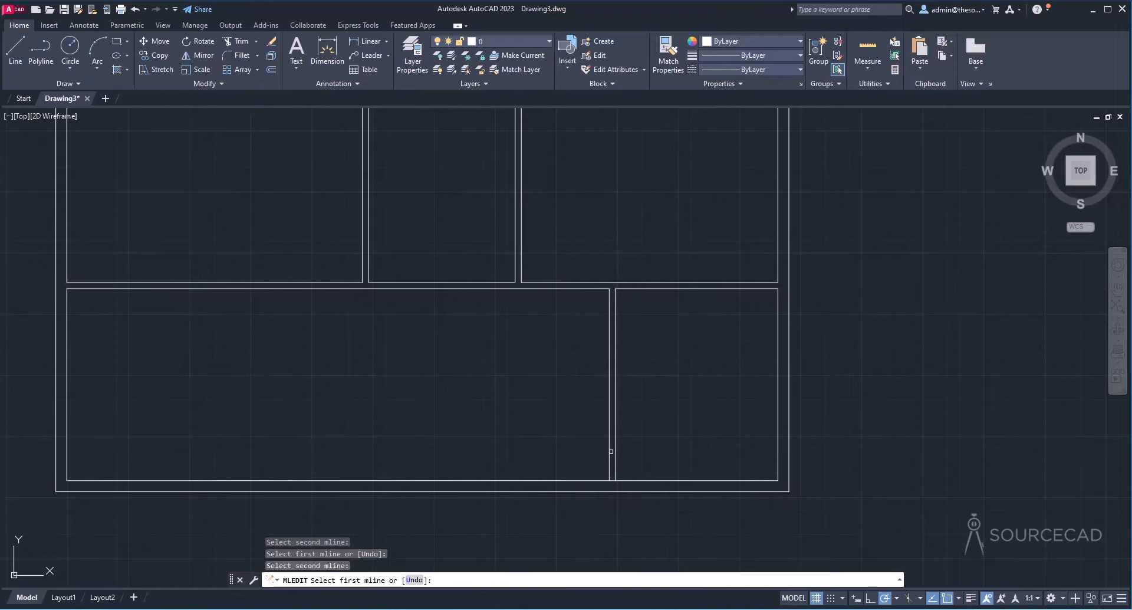
Step: Open the tee joint between the lower vertical partition's bottom end and the outer wall, and end MLEDIT
click(610, 454)
click(596, 478)
scroll(685, 420, down, 2)
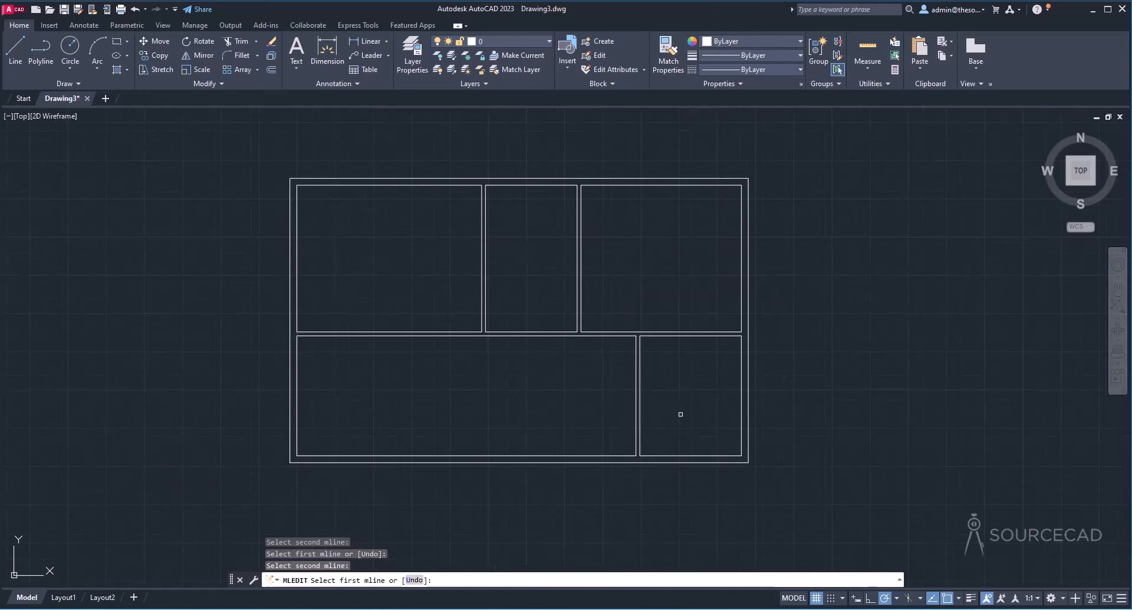
middle_drag(678, 412, 686, 428)
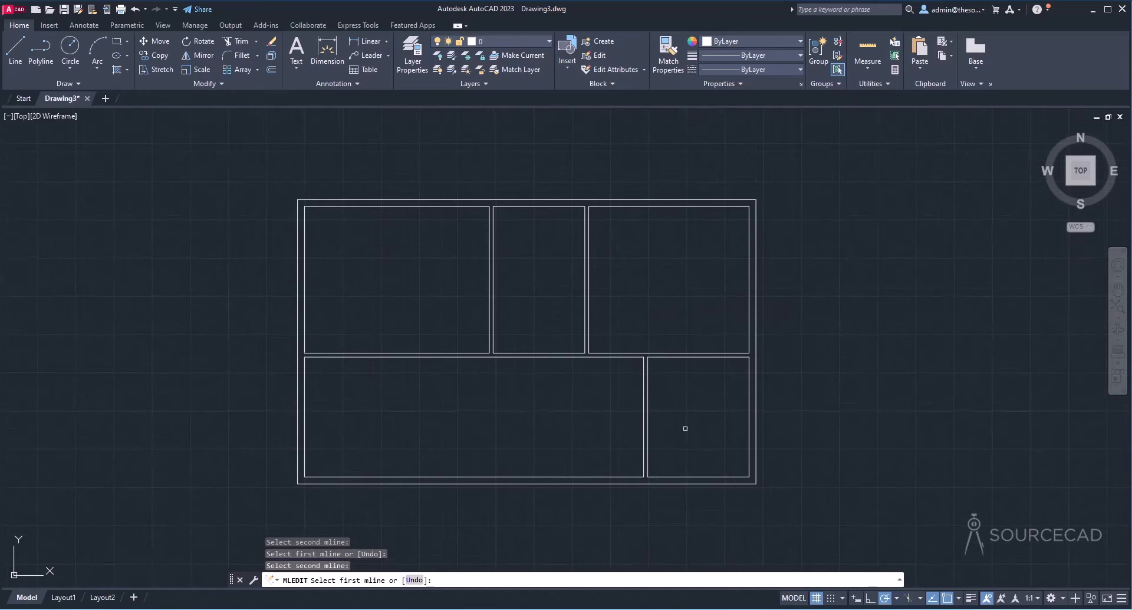
key(Escape)
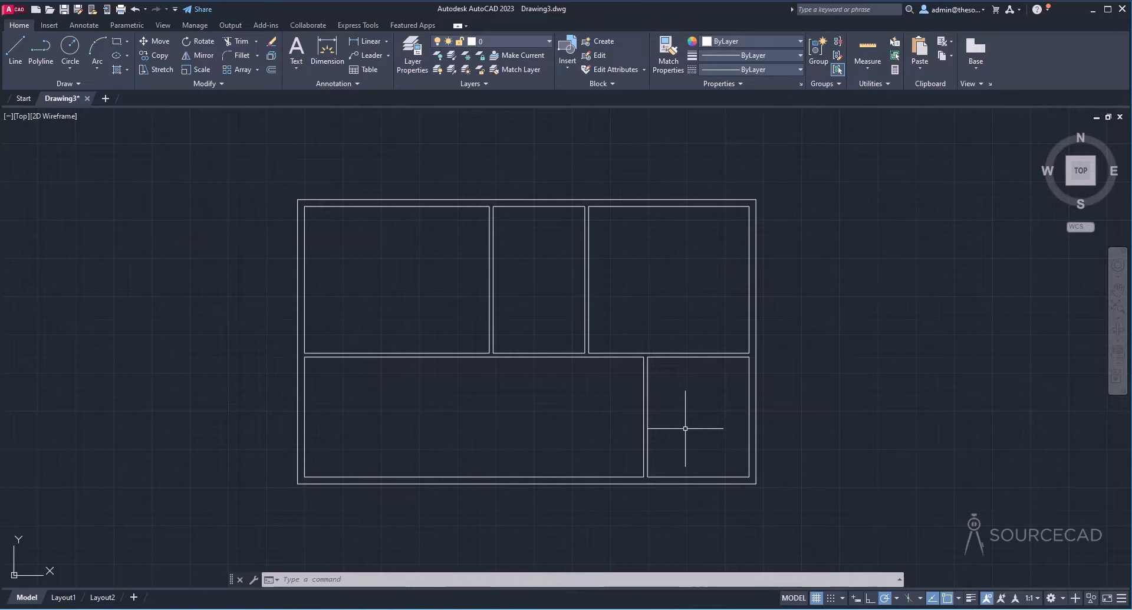
Step: Create a multiline style named Window with MLSTYLE and describe it as "9 inch and 5 inch window"
text(mlstyl)
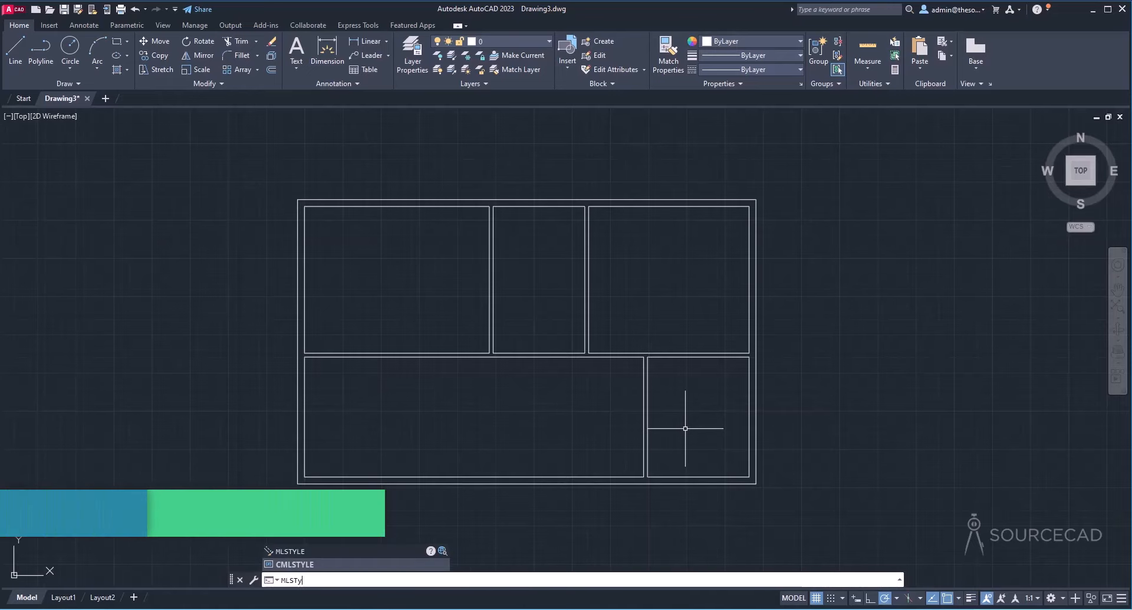
key(Return)
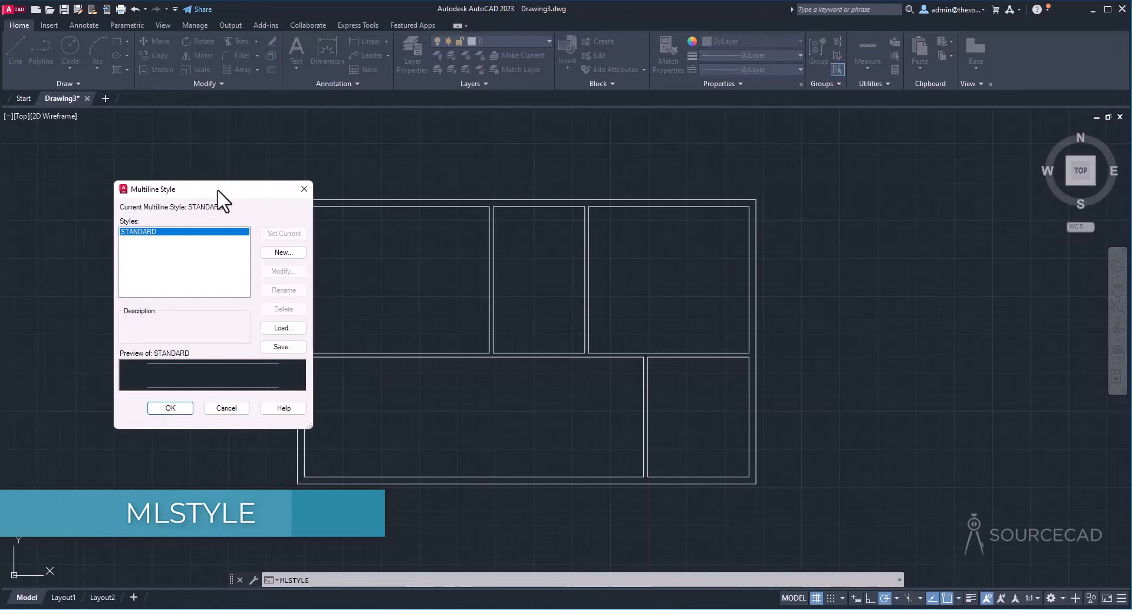
mouse_move(218, 190)
mouse_down()
mouse_move(405, 222)
mouse_move(465, 217)
mouse_up()
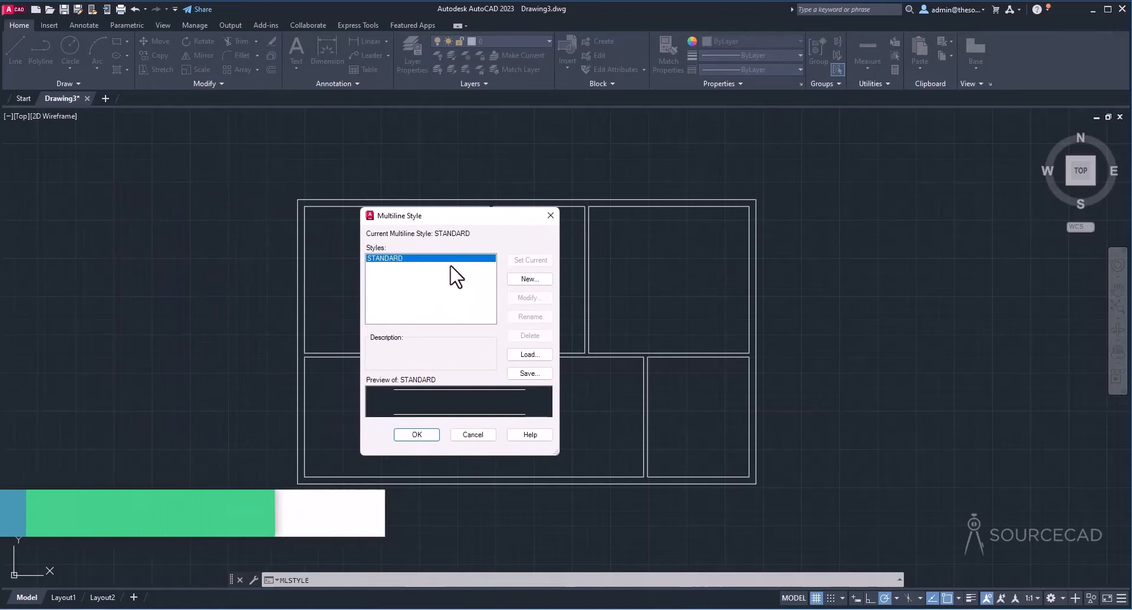
click(550, 283)
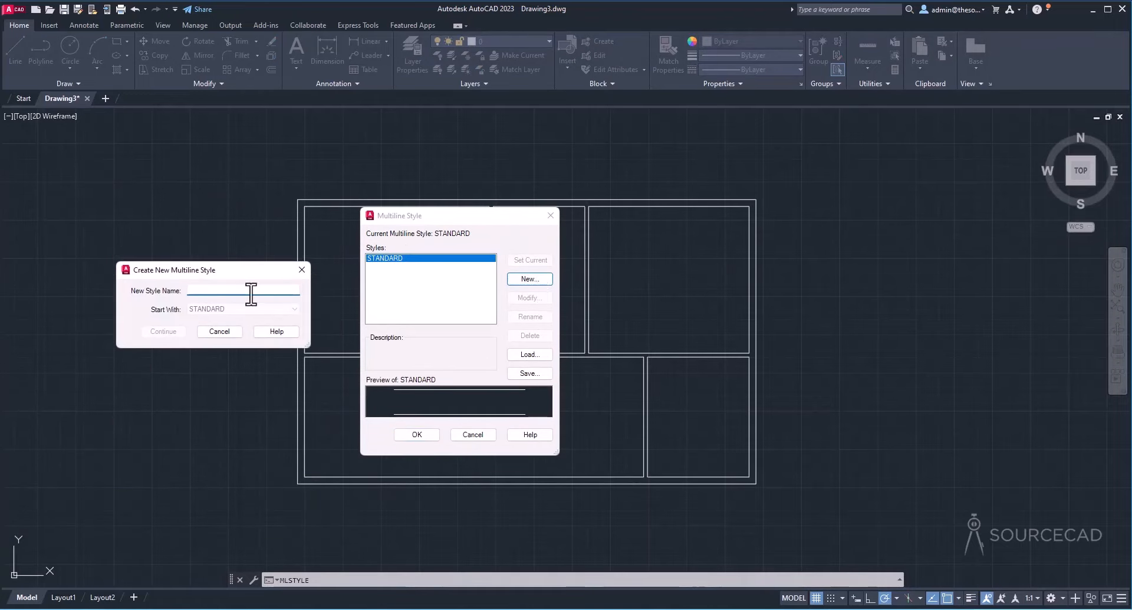
text(Window)
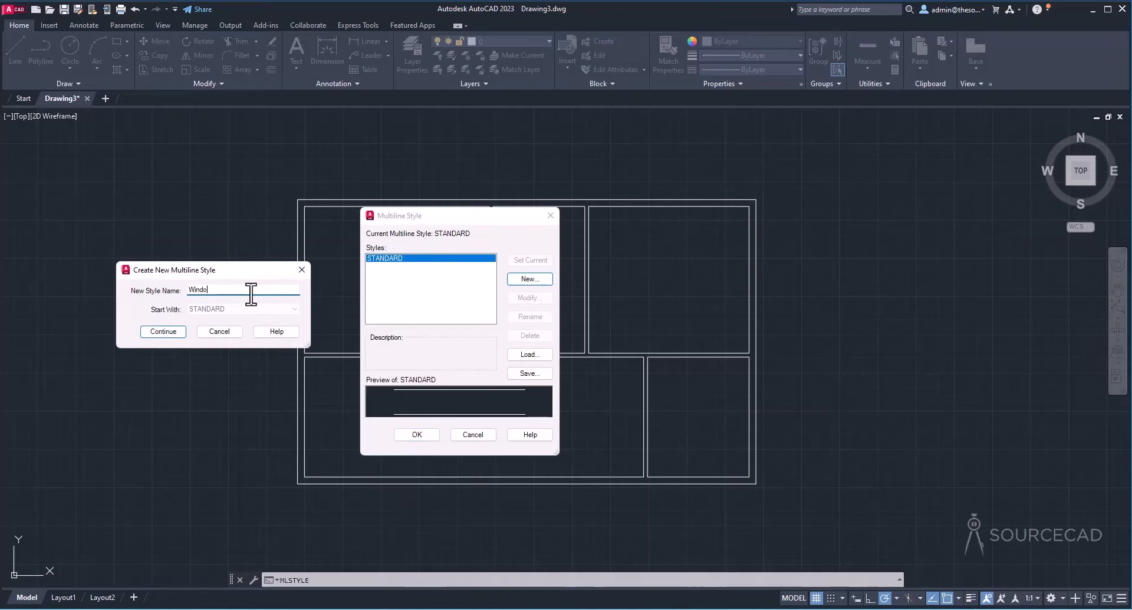
click(172, 332)
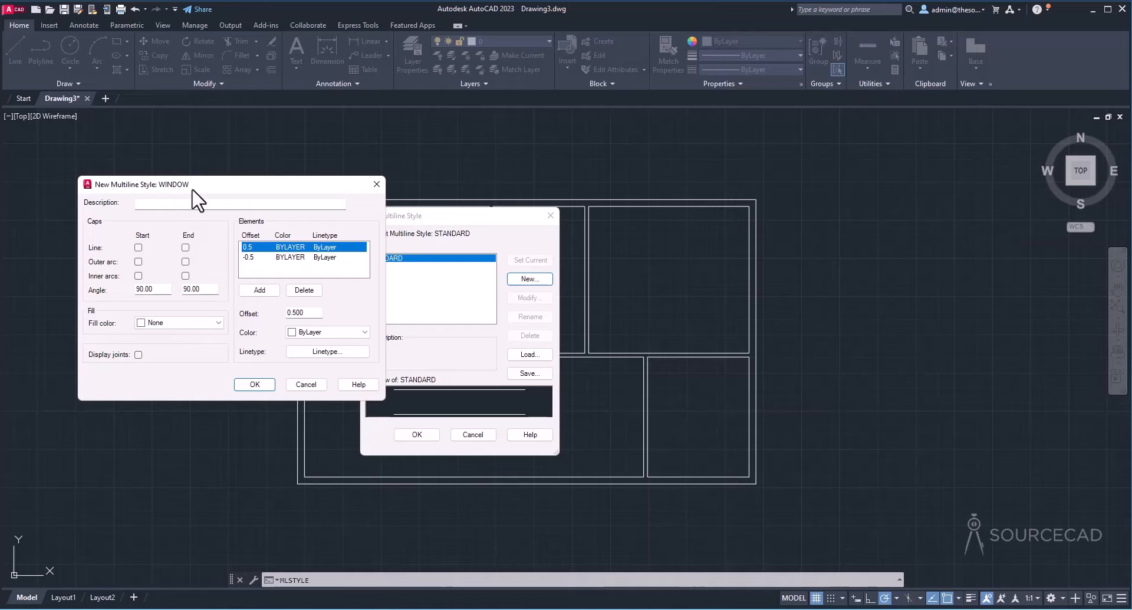
click(167, 205)
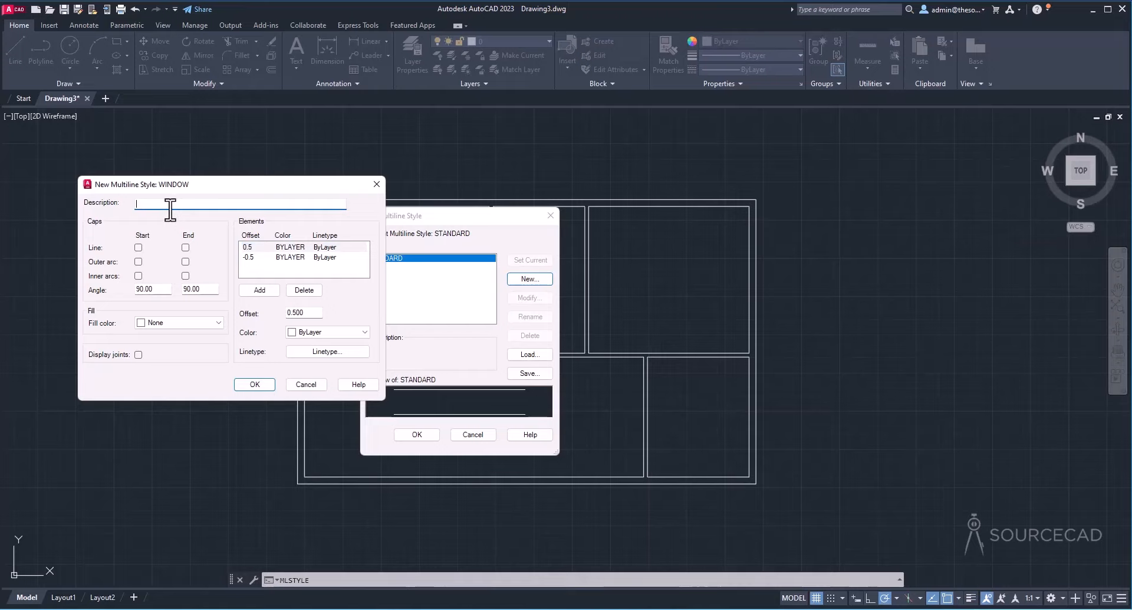
text(9 inch and 5 inch window)
Step: Add two more elements to the Window style and set one new element's offset to 0.4
click(286, 248)
click(282, 258)
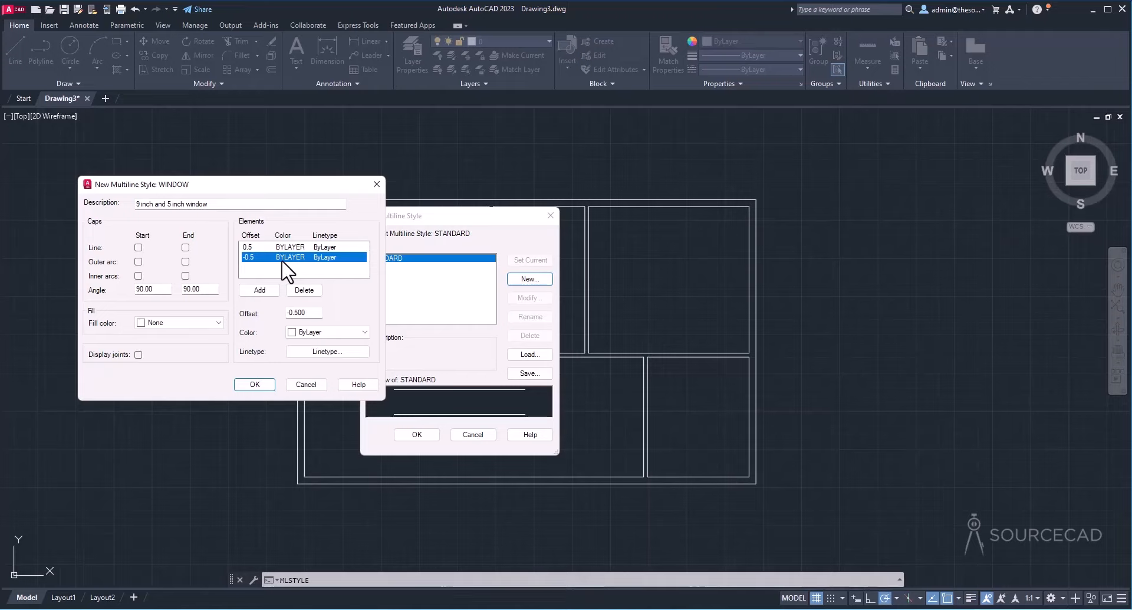
click(258, 248)
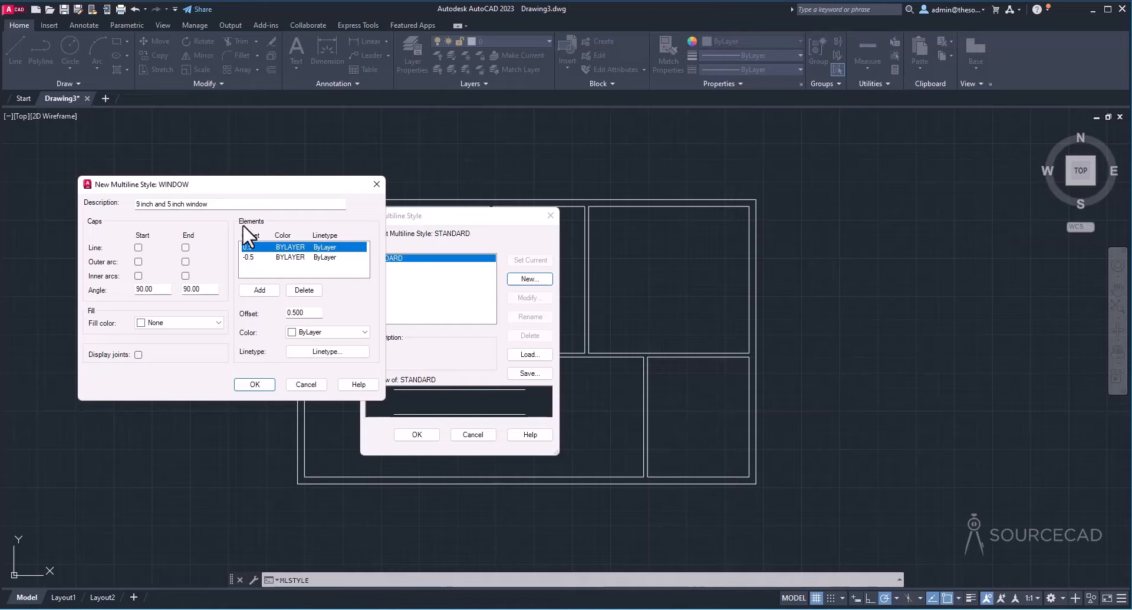
click(260, 290)
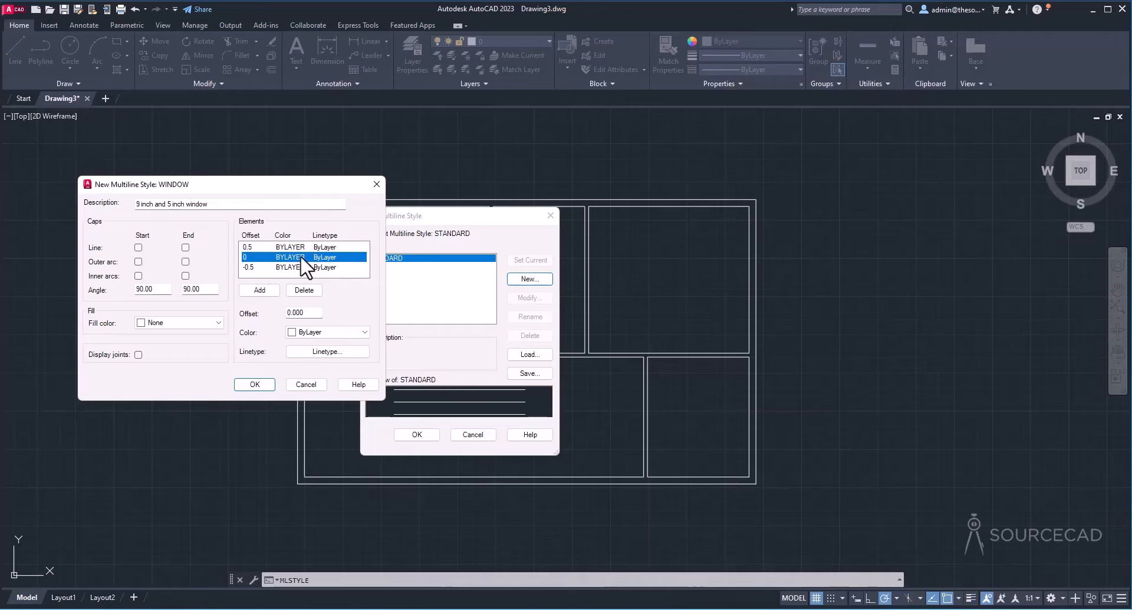
click(261, 290)
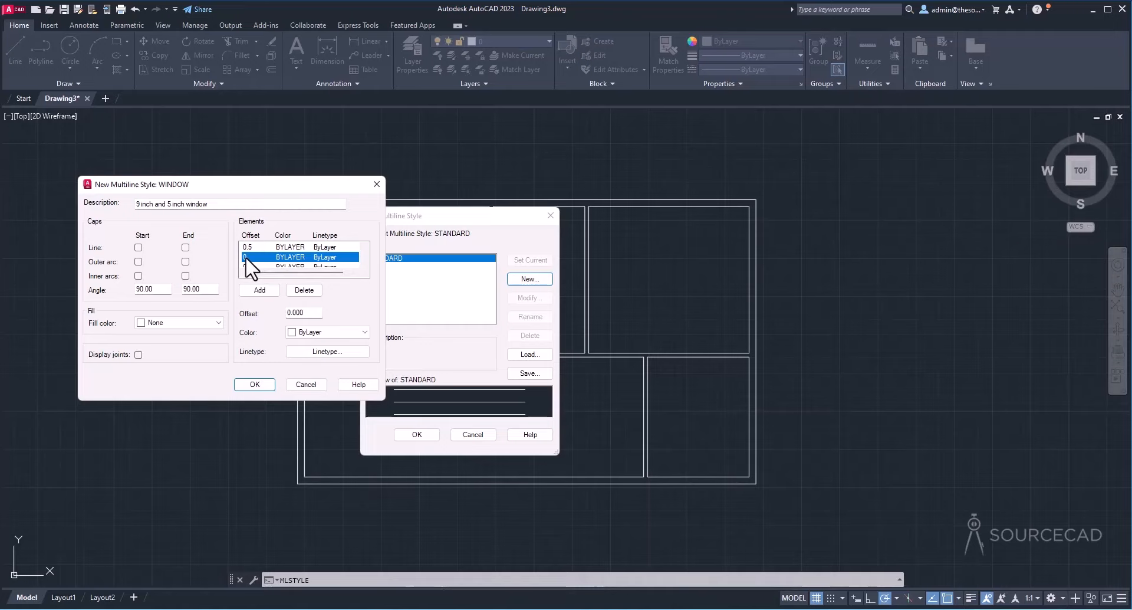
double_click(295, 312)
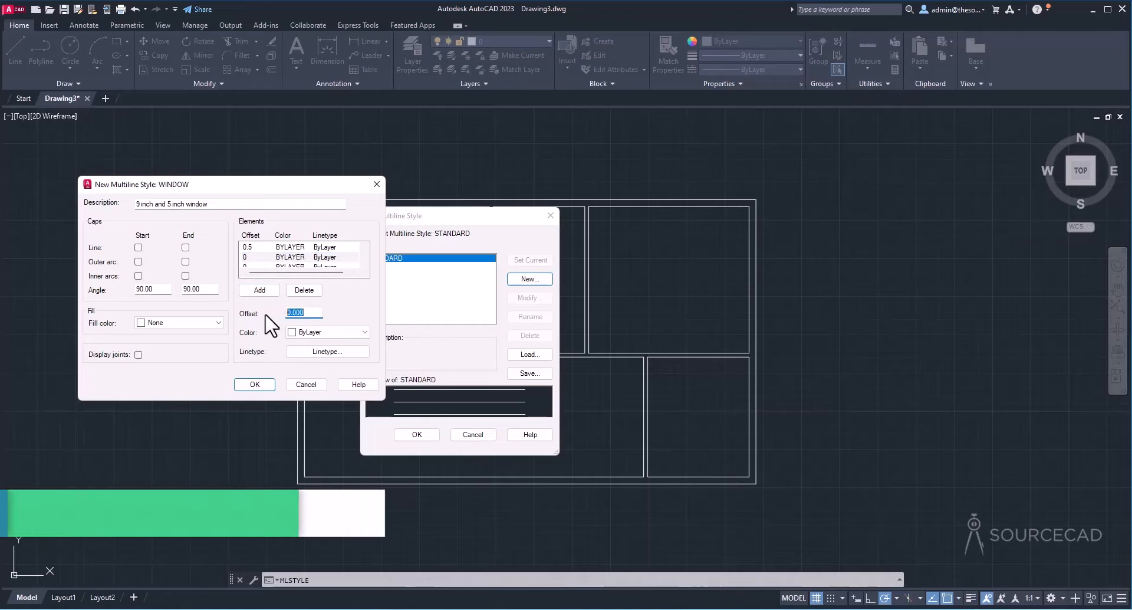
text(0.4)
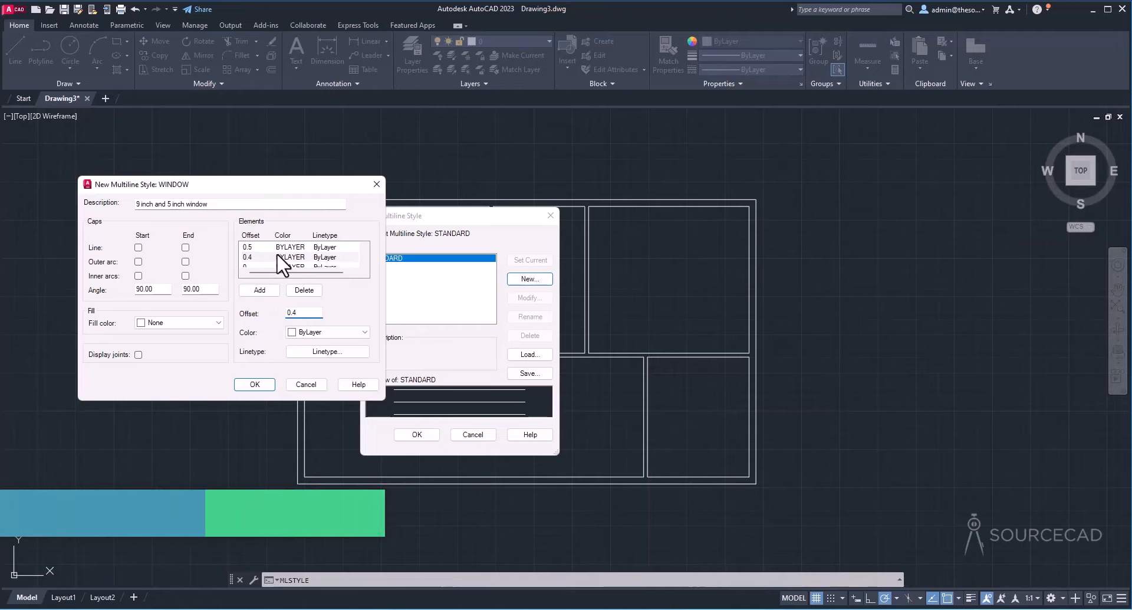
Step: Set the other added element's offset to -0.4 and check the style's list of elements
scroll(274, 256, down, 1)
click(260, 247)
double_click(304, 313)
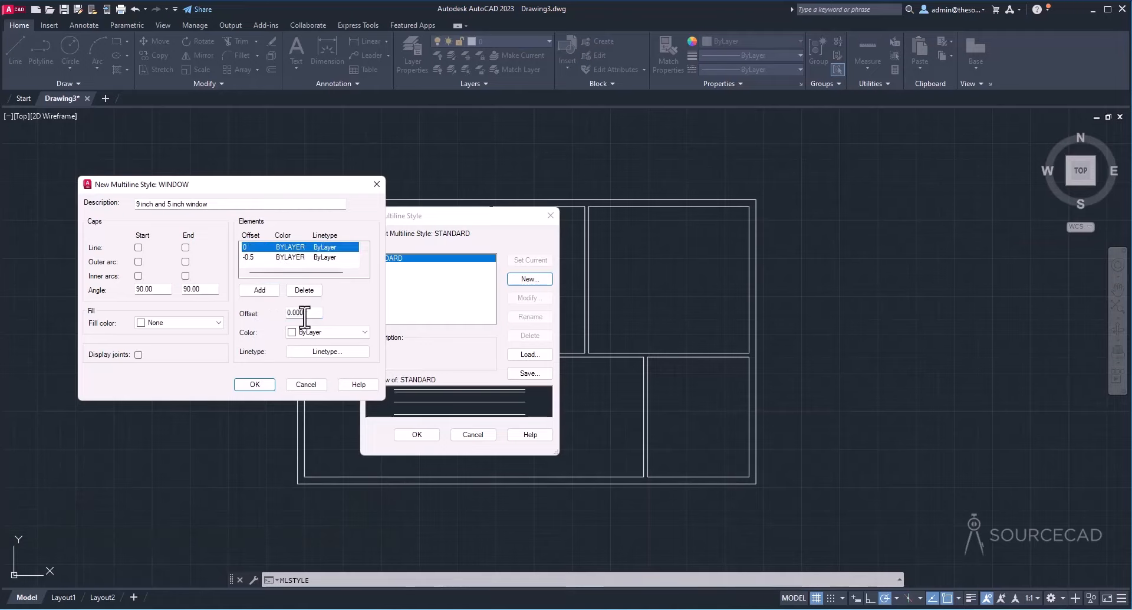
text(-0.4)
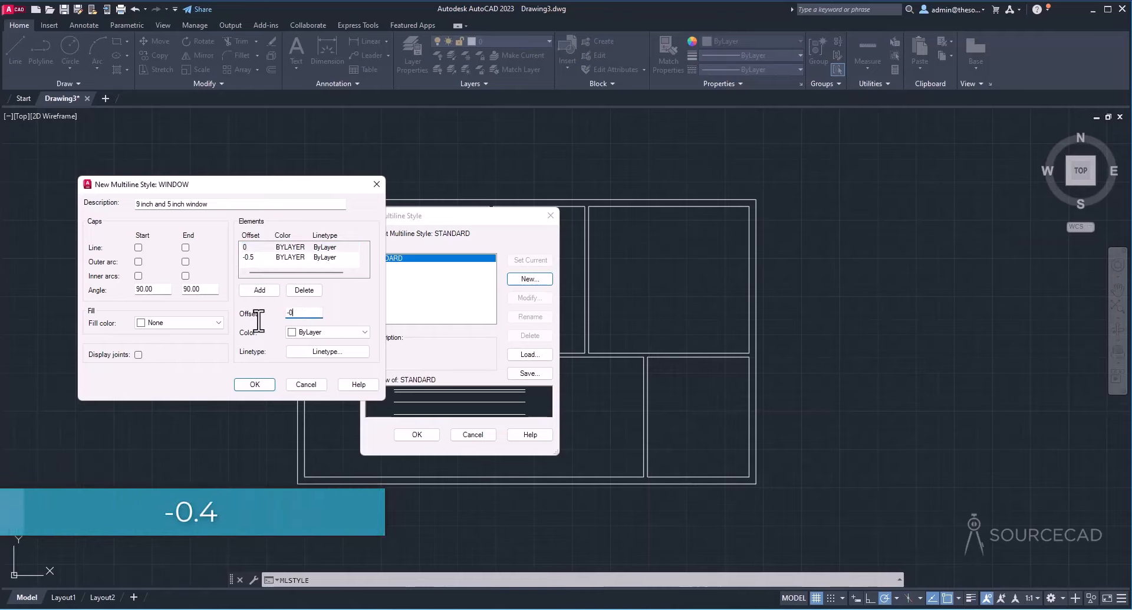
click(255, 259)
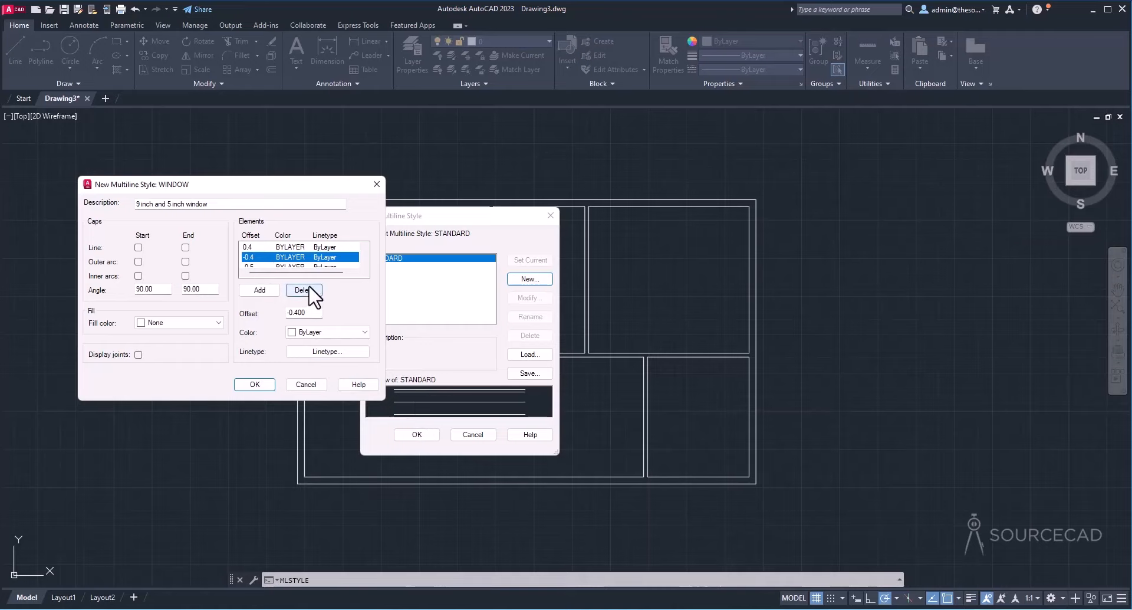
scroll(264, 249, down, 1)
click(247, 258)
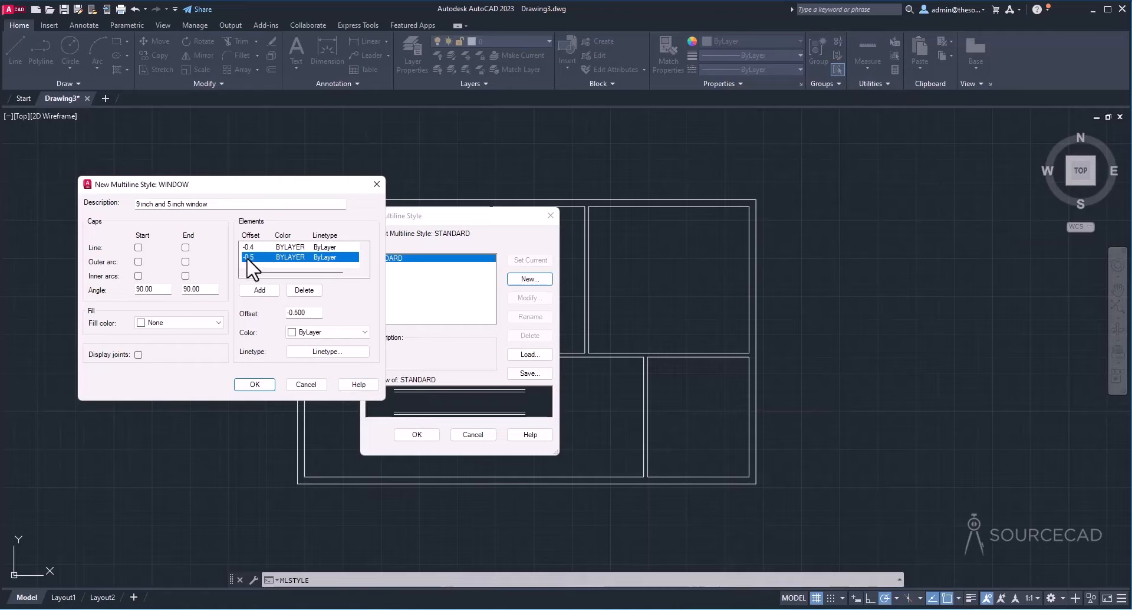
click(252, 249)
scroll(254, 248, up, 2)
click(254, 248)
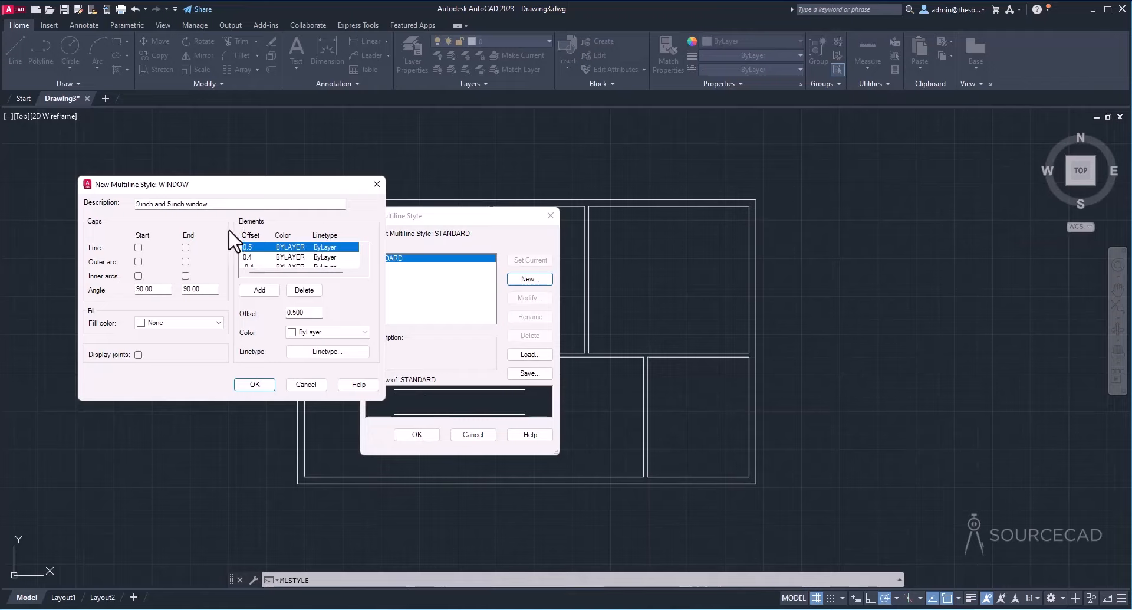
Step: Turn on line caps at both the start and the end of the Window style
click(138, 247)
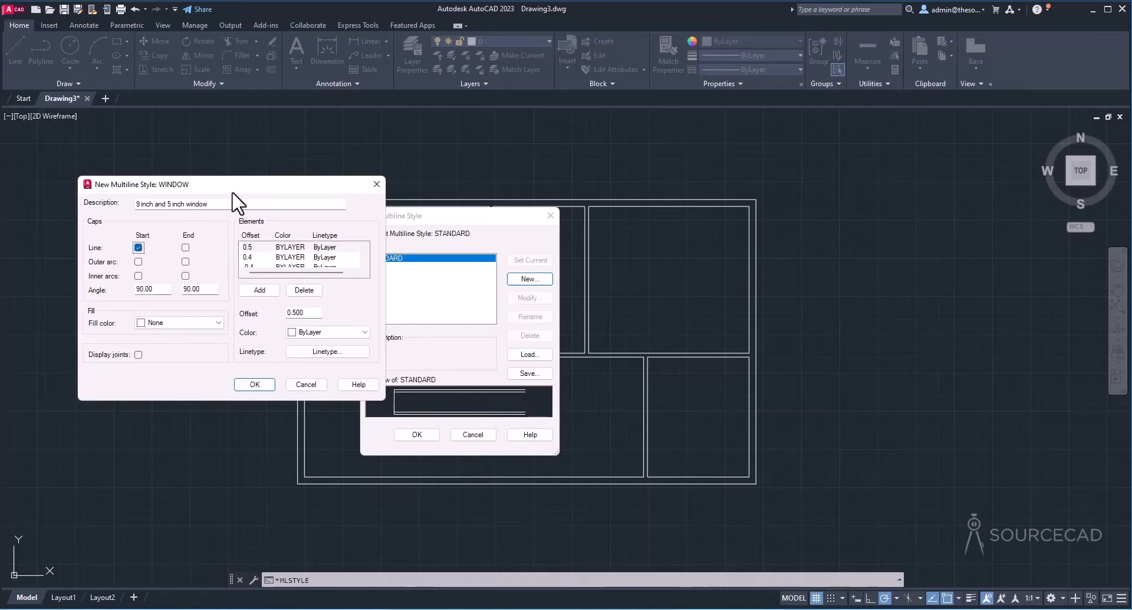
drag(235, 190, 199, 265)
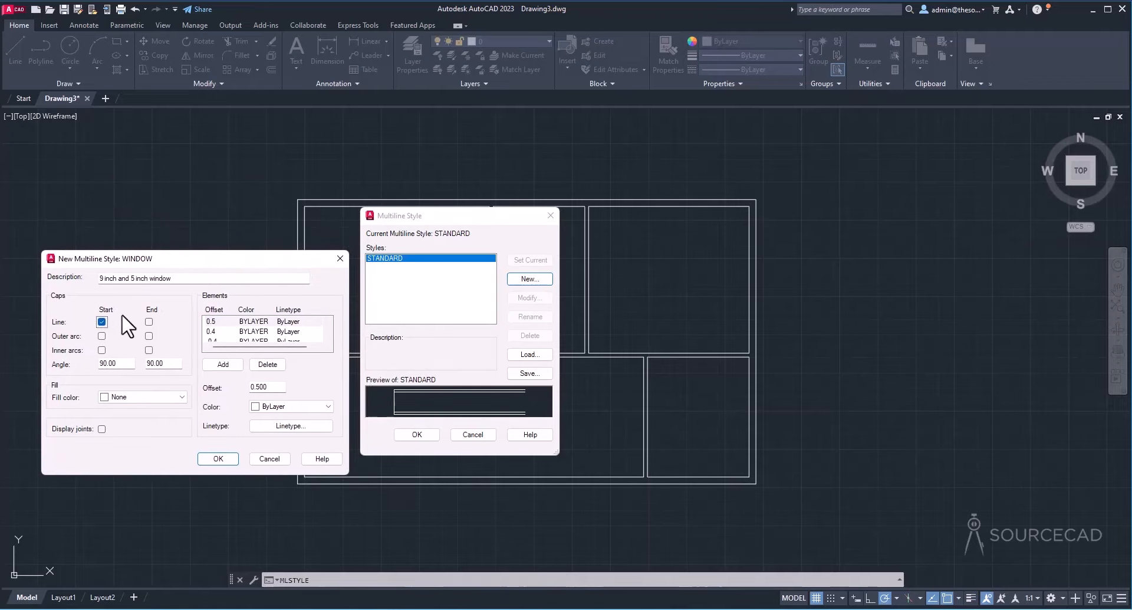
click(149, 322)
Step: Try outer arc and inner arc caps on the Window style's start and end, and restore the straight line caps
click(101, 322)
click(102, 336)
click(148, 335)
click(102, 336)
click(102, 349)
click(148, 350)
click(148, 350)
click(102, 349)
click(102, 322)
Step: Try a start cap angle of 60 degrees and return it to 90 degrees
drag(119, 364, 93, 366)
text(60)
key(Tab)
drag(133, 363, 78, 366)
text(90)
key(Tab)
Step: Set the Window style's fill color to cyan and color its -0.4 and 0.4 offset elements red
click(184, 401)
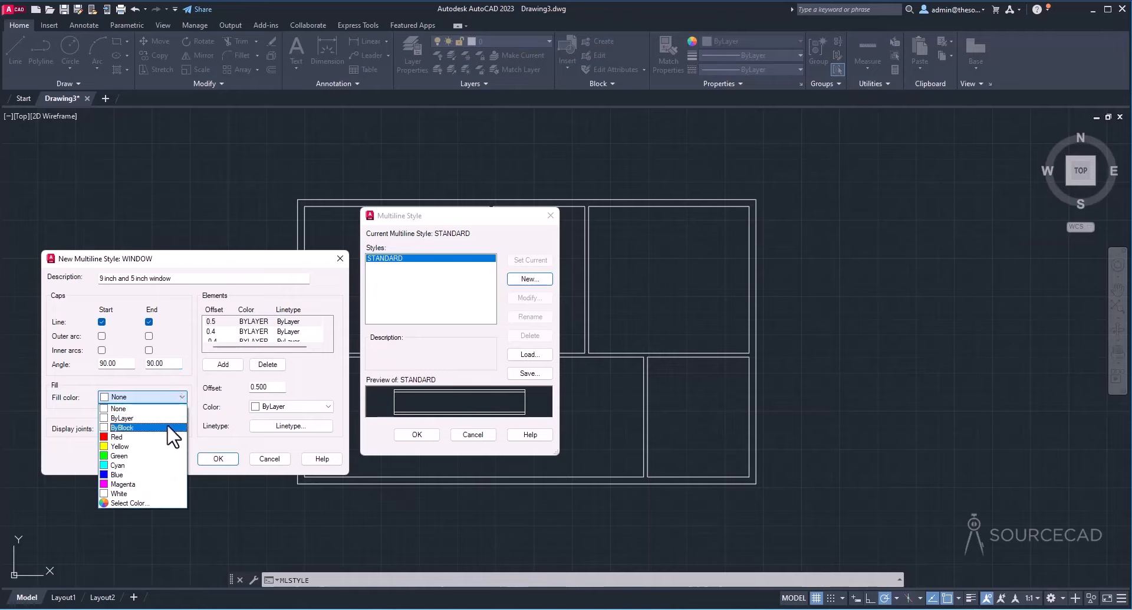
click(151, 465)
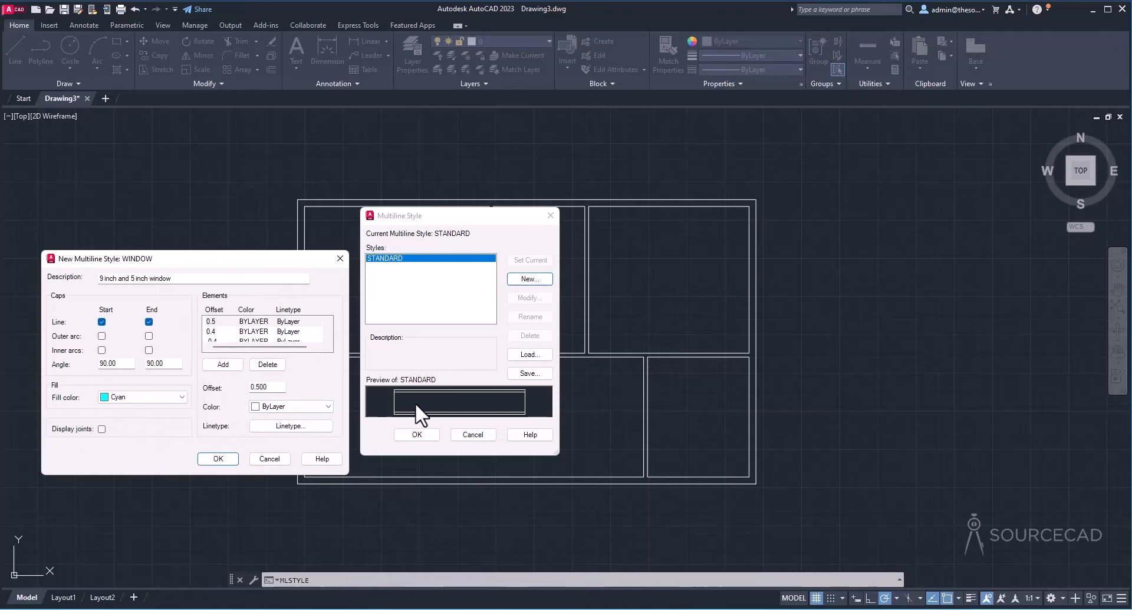
scroll(253, 330, down, 1)
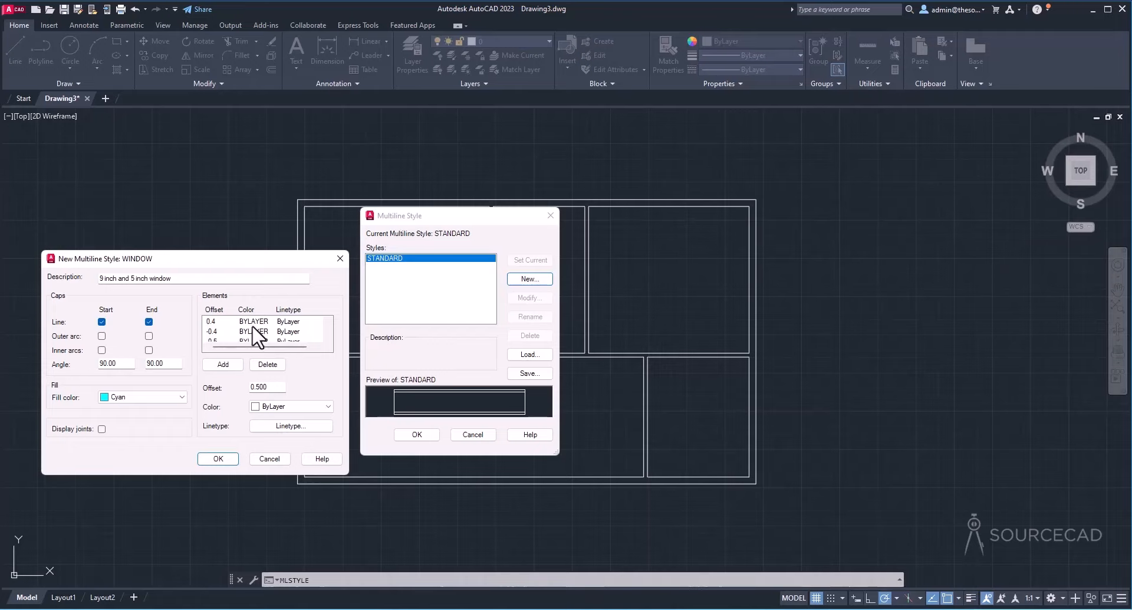
click(242, 331)
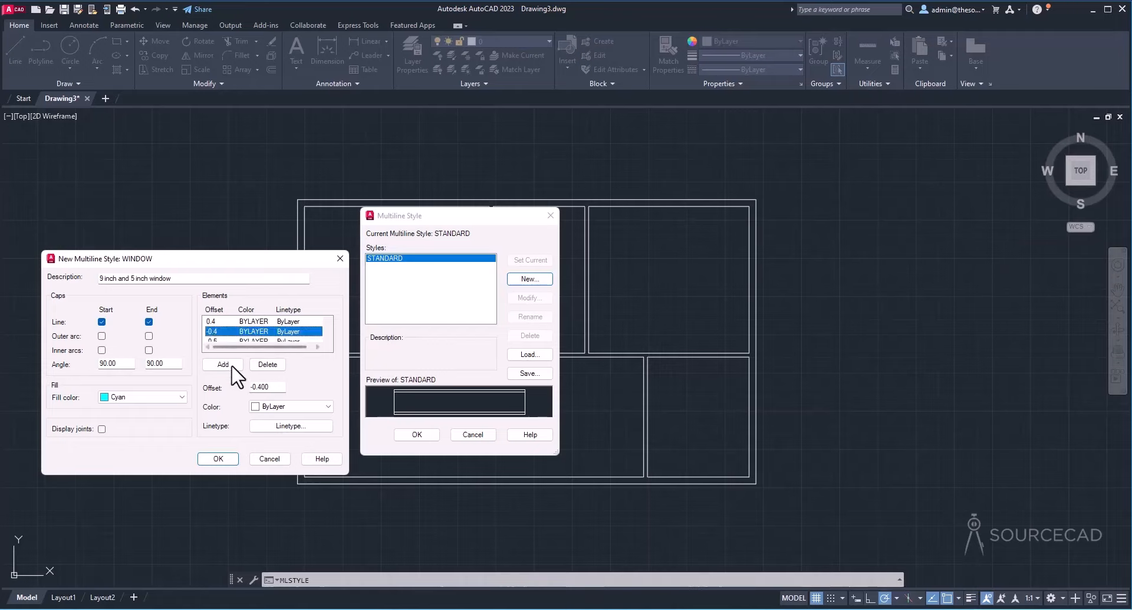
click(270, 406)
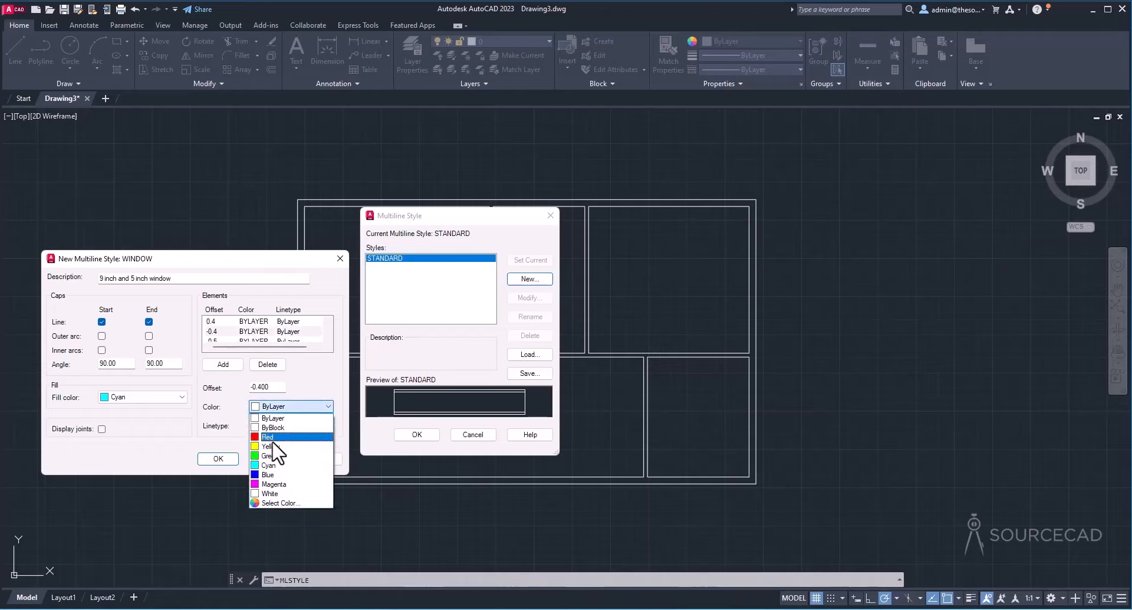
click(273, 439)
click(241, 322)
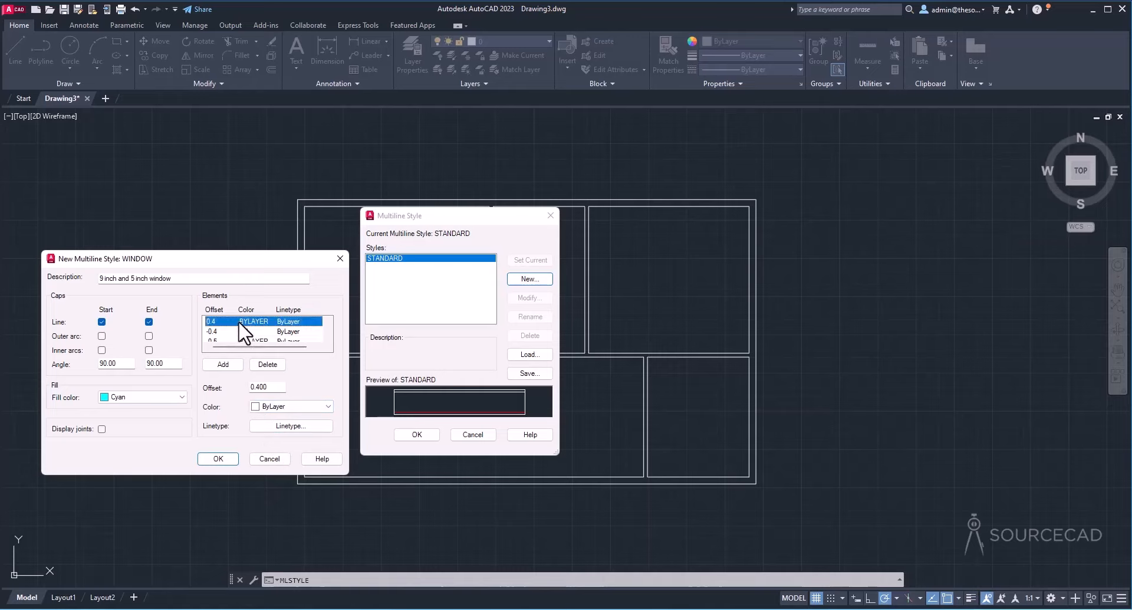
click(274, 407)
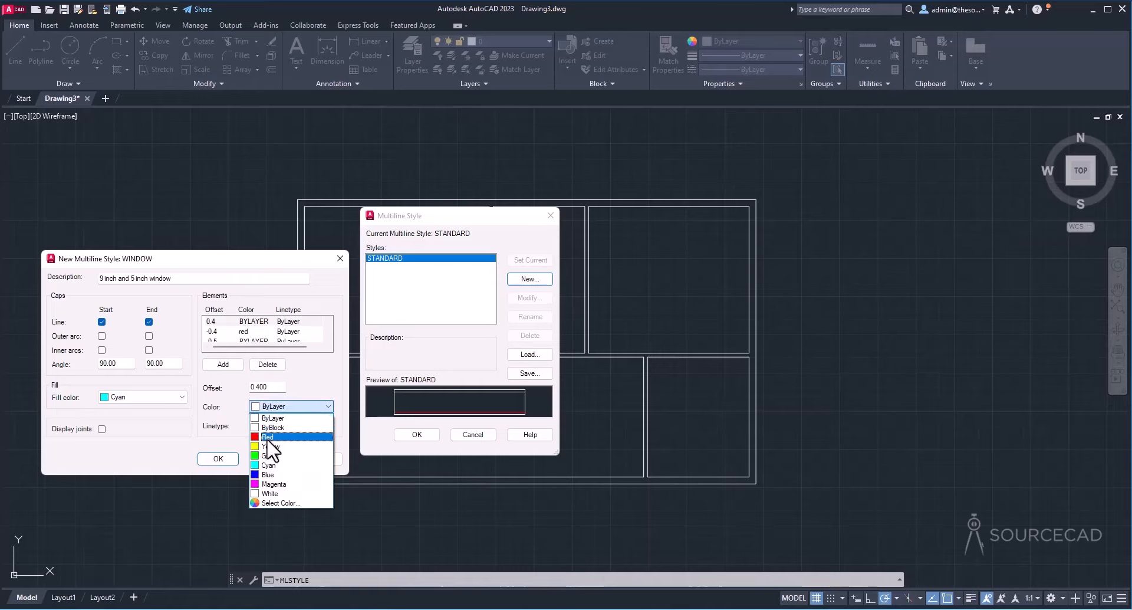
click(268, 437)
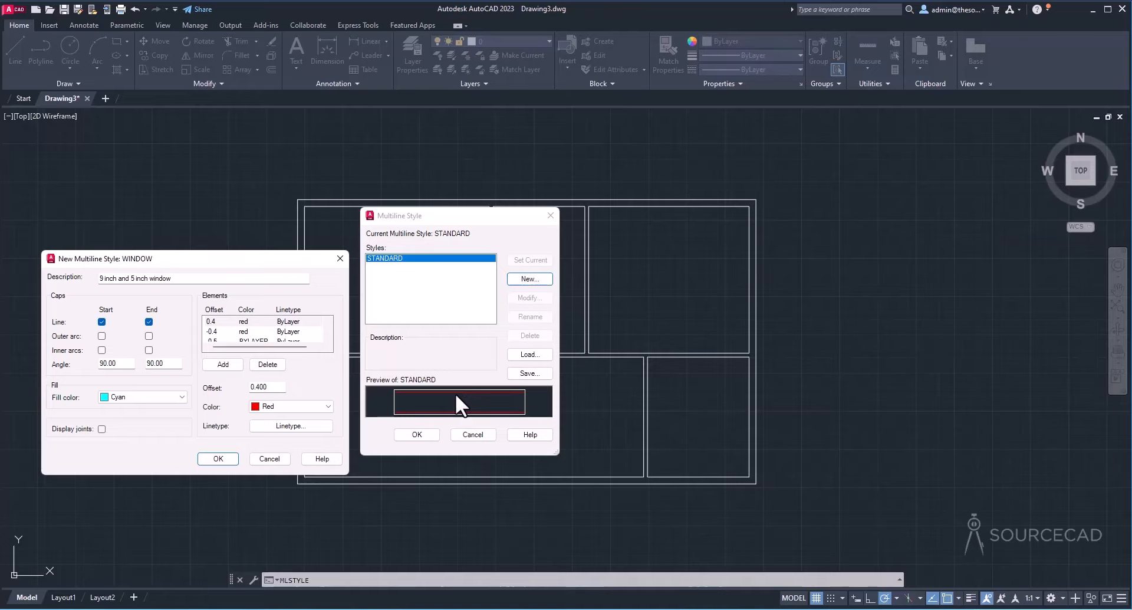
Step: Load the HIDDEN linetype from acadiso.lin and assign it to the Window style's 0.4 offset element
click(302, 428)
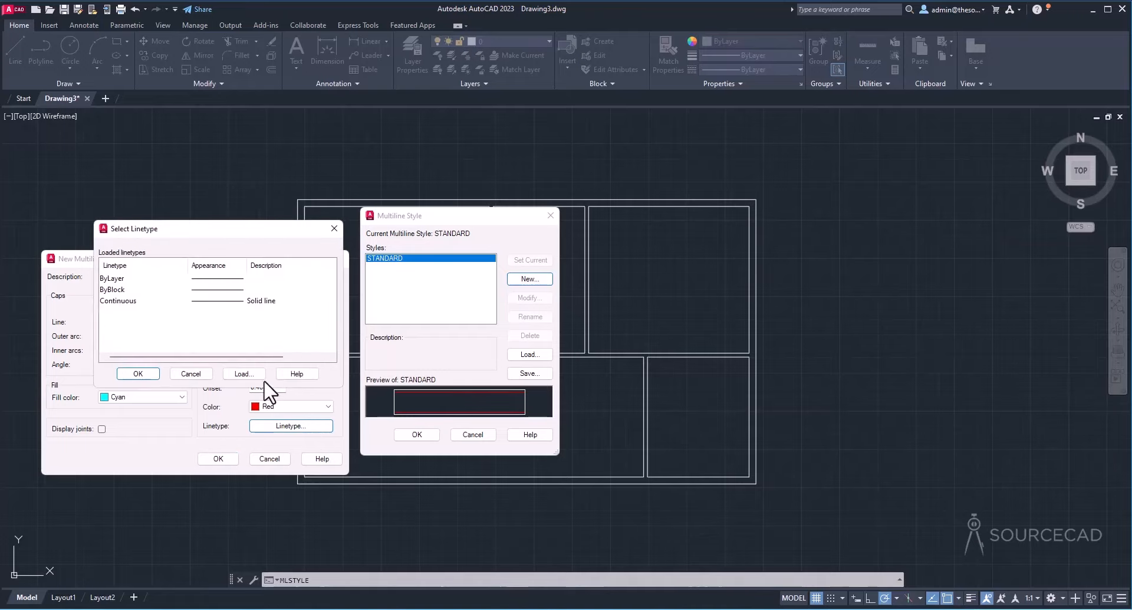
click(243, 374)
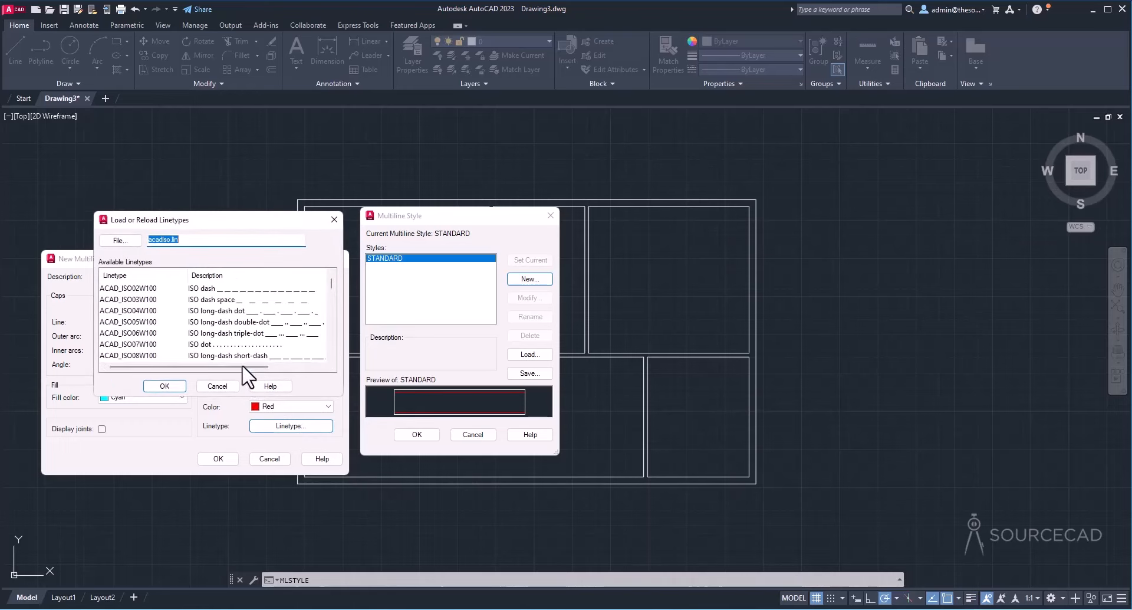
click(202, 291)
scroll(180, 333, down, 5)
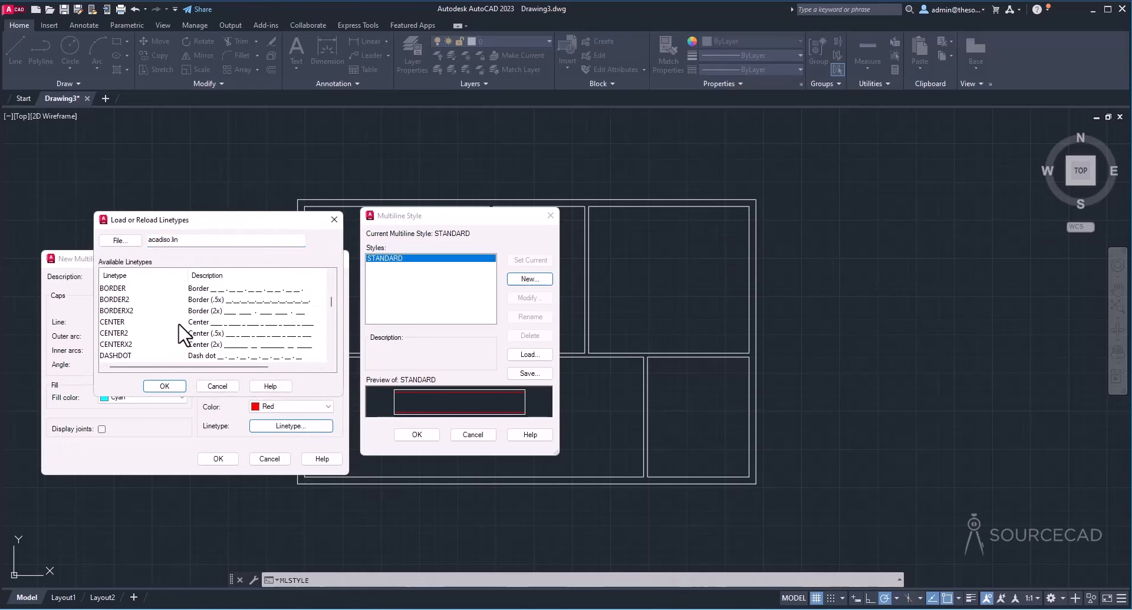
scroll(183, 331, down, 7)
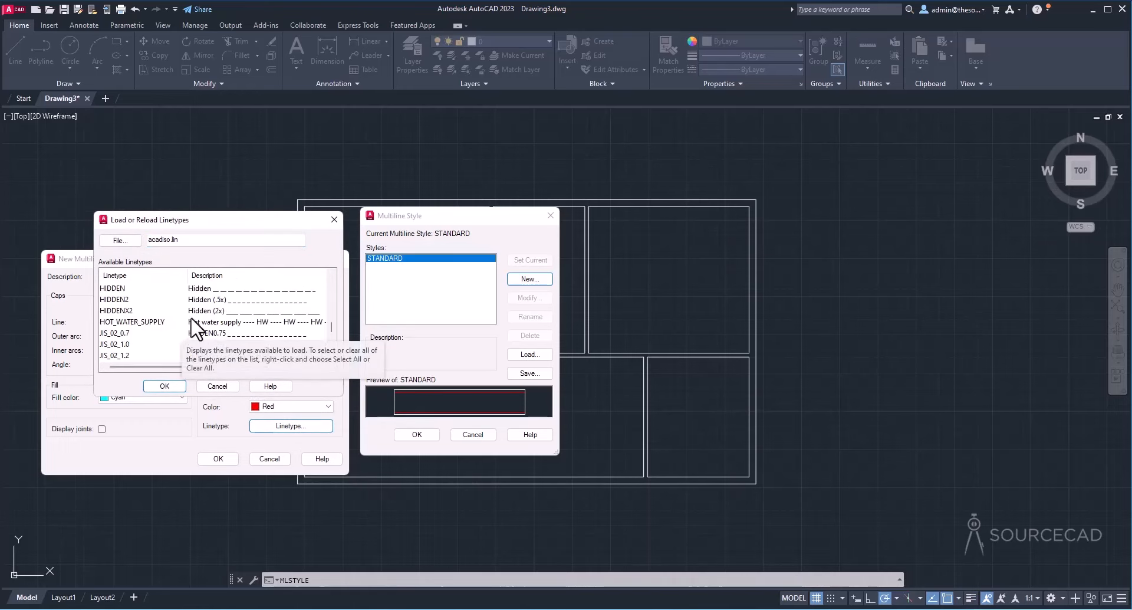
click(203, 289)
click(173, 387)
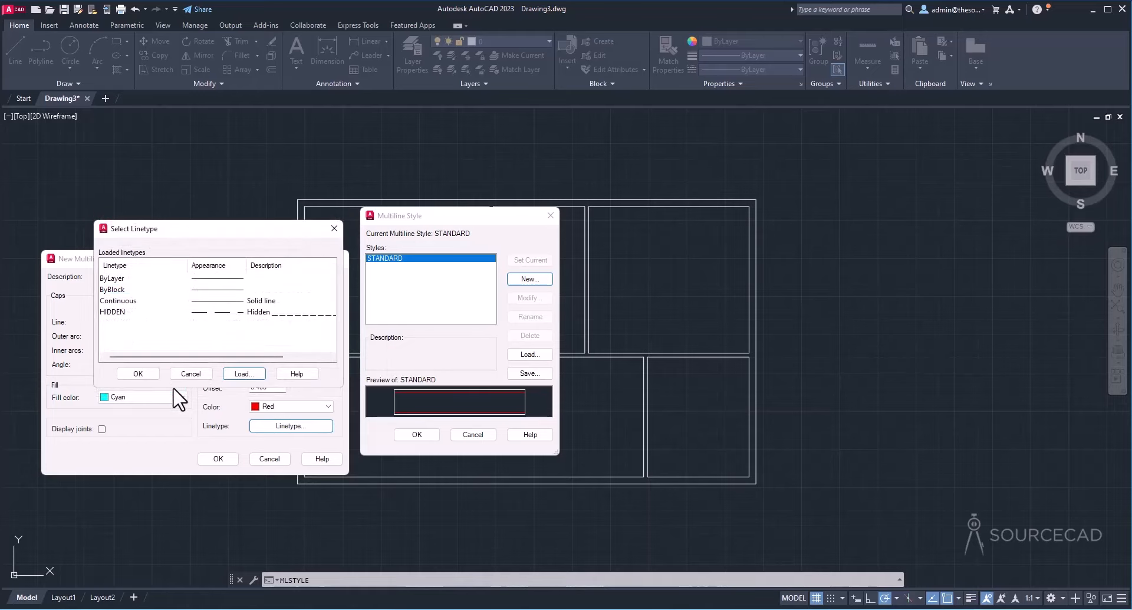
click(244, 312)
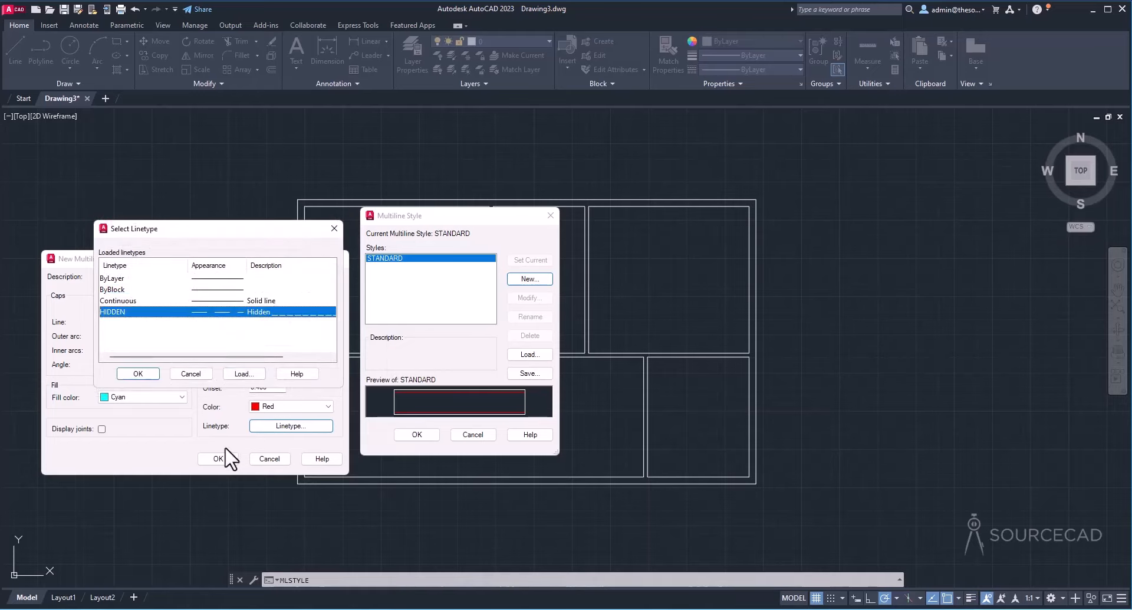
click(142, 374)
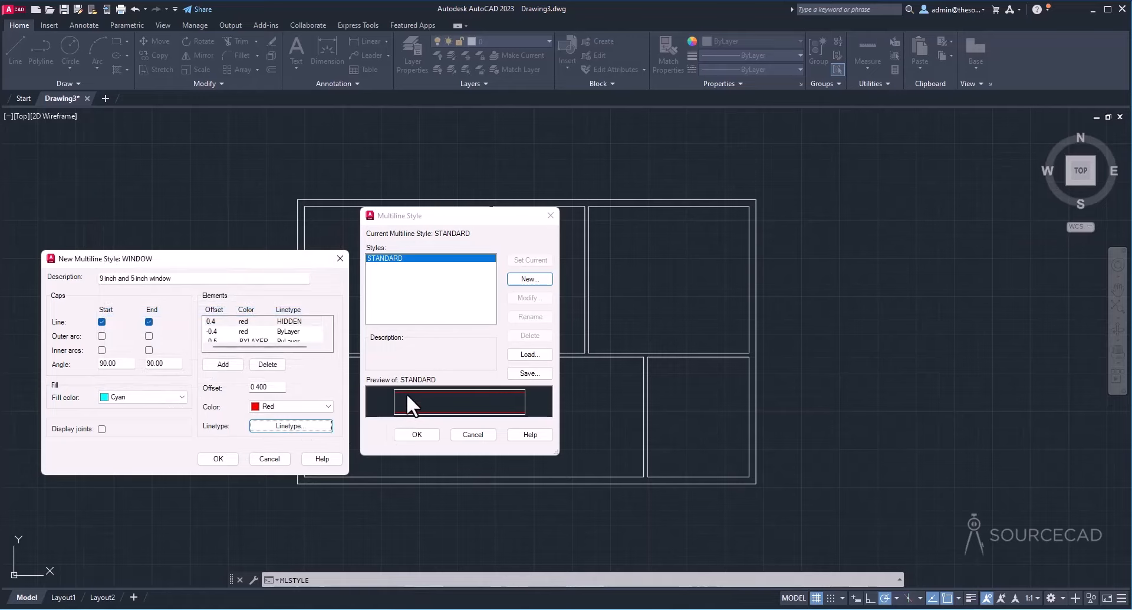
Step: Assign the HIDDEN linetype to the Window style's -0.4 offset element
click(214, 331)
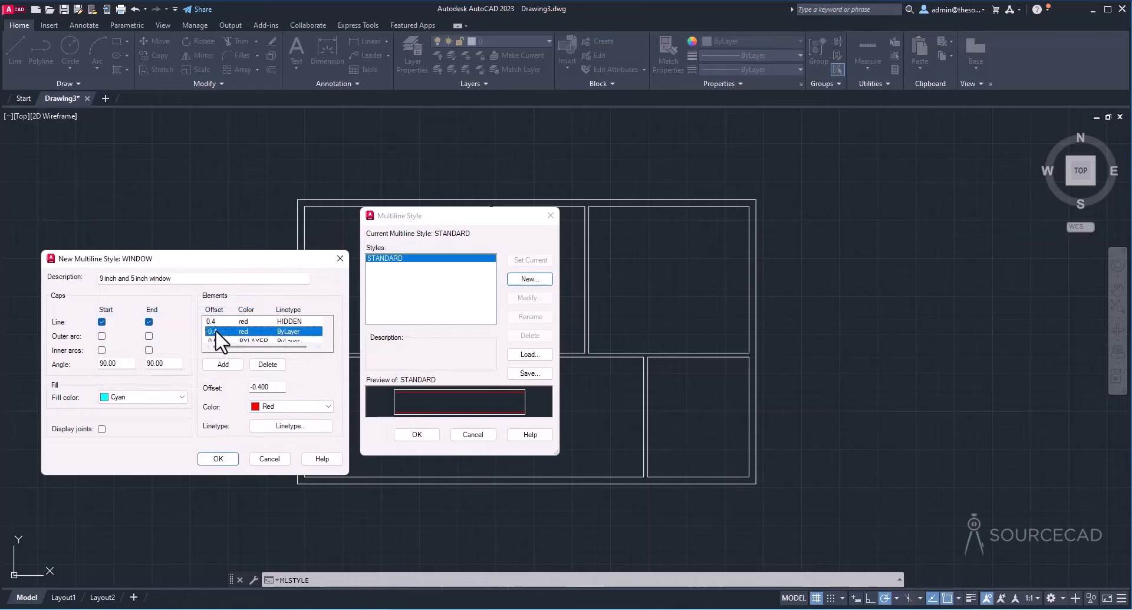
click(283, 426)
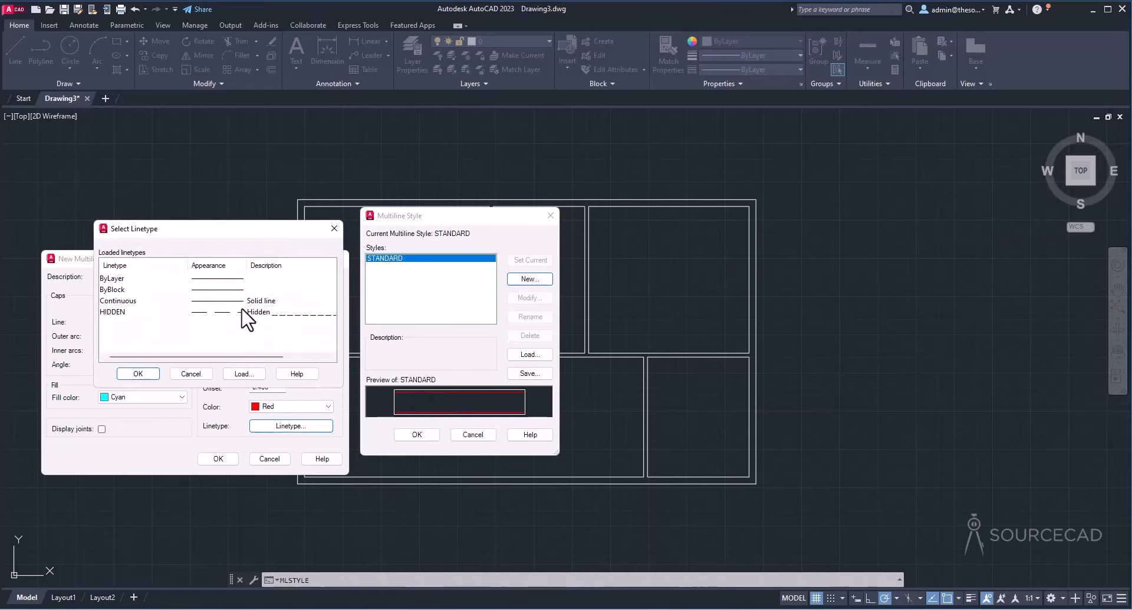
click(242, 313)
click(138, 373)
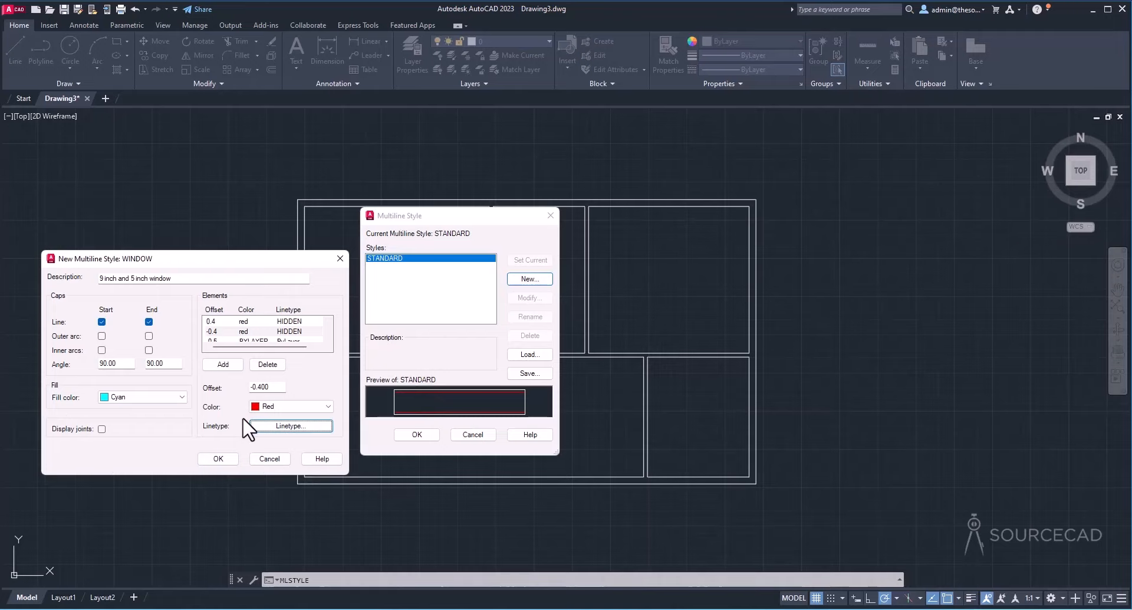
Step: Set the offsets of the two red elements to -0.3 and 0.3, and save the Window multiline style
click(220, 333)
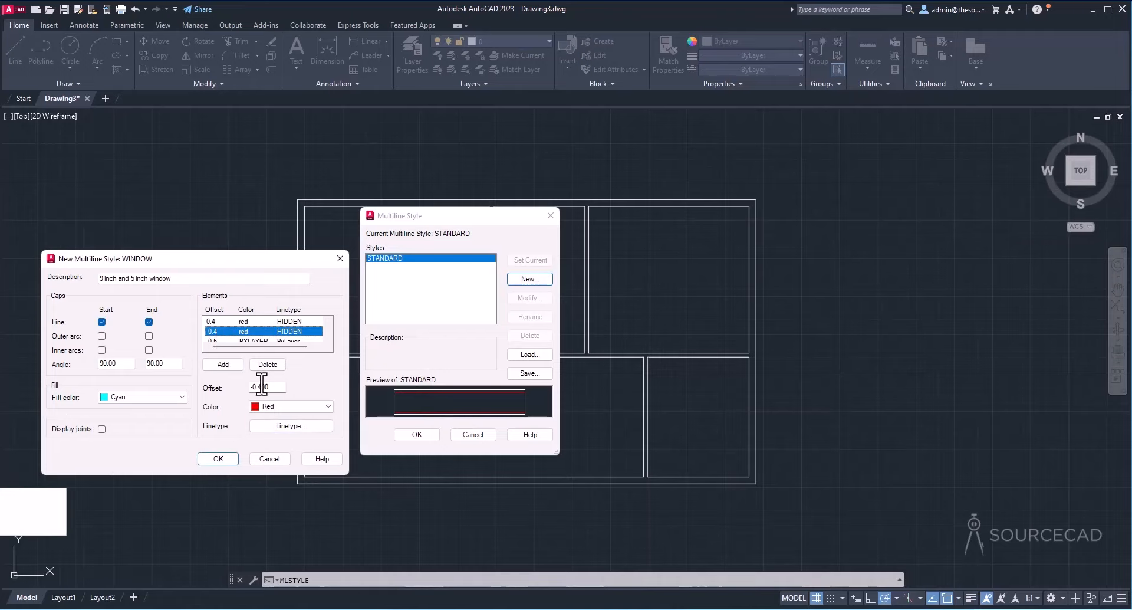
drag(257, 387, 303, 388)
text(3)
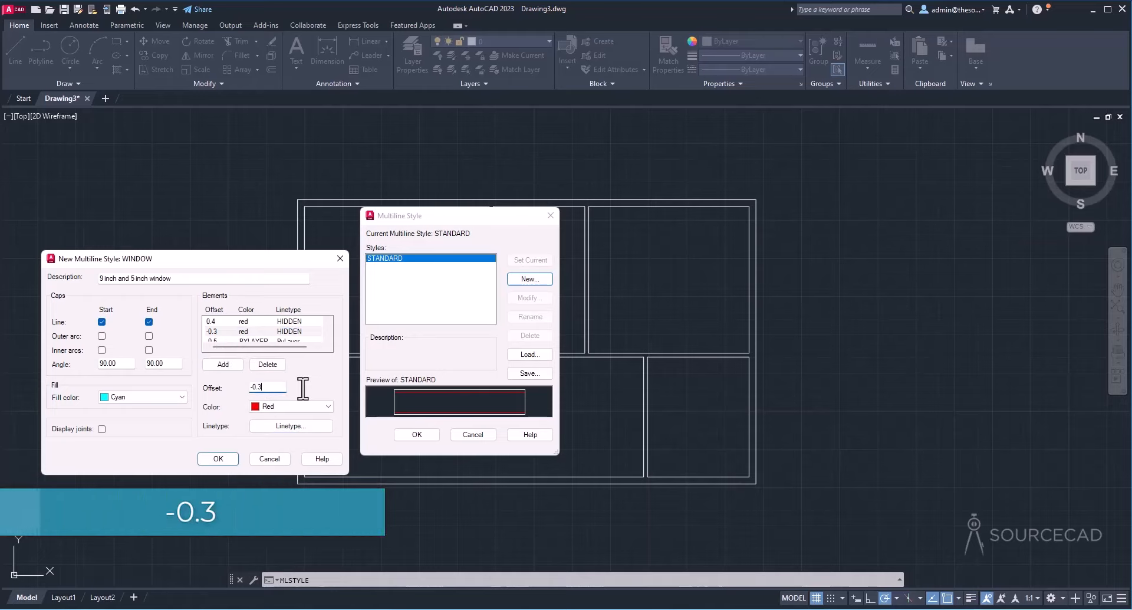
click(220, 321)
drag(258, 387, 283, 386)
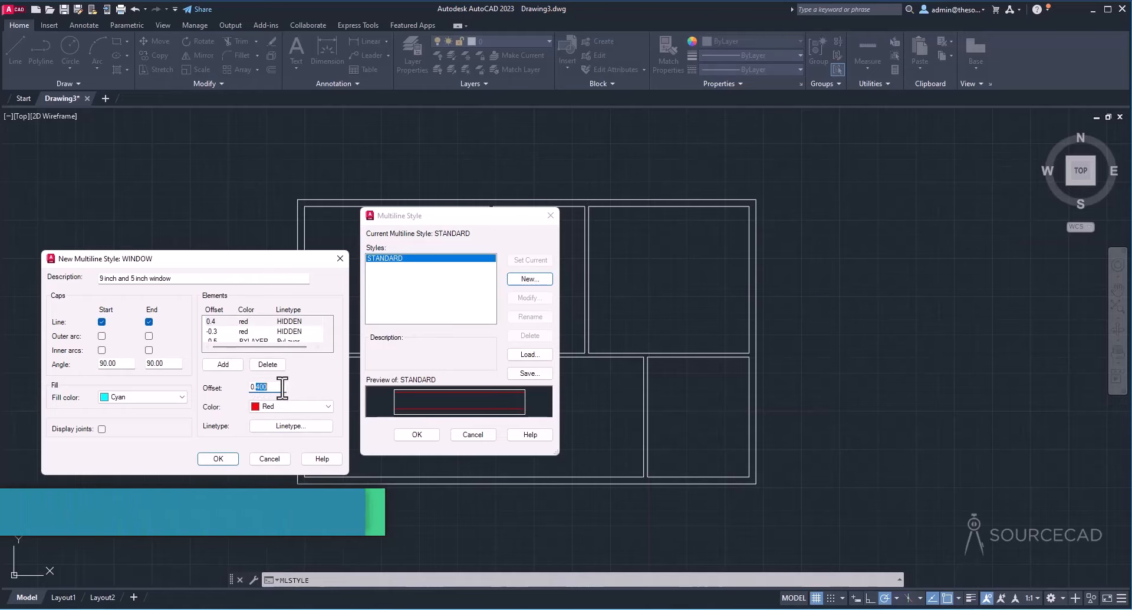
text(3)
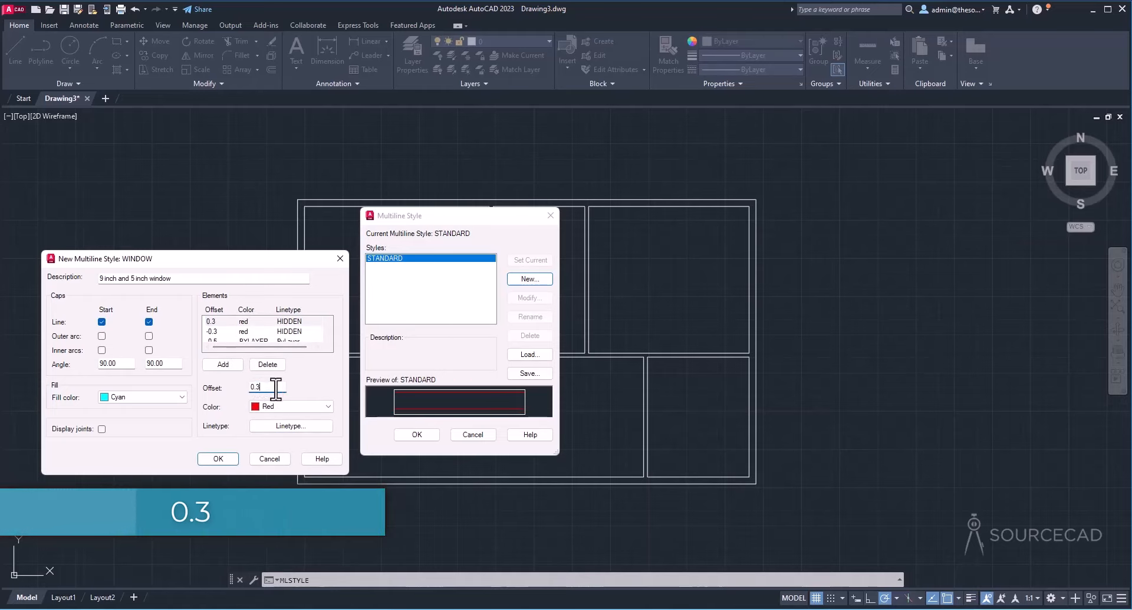
key(Tab)
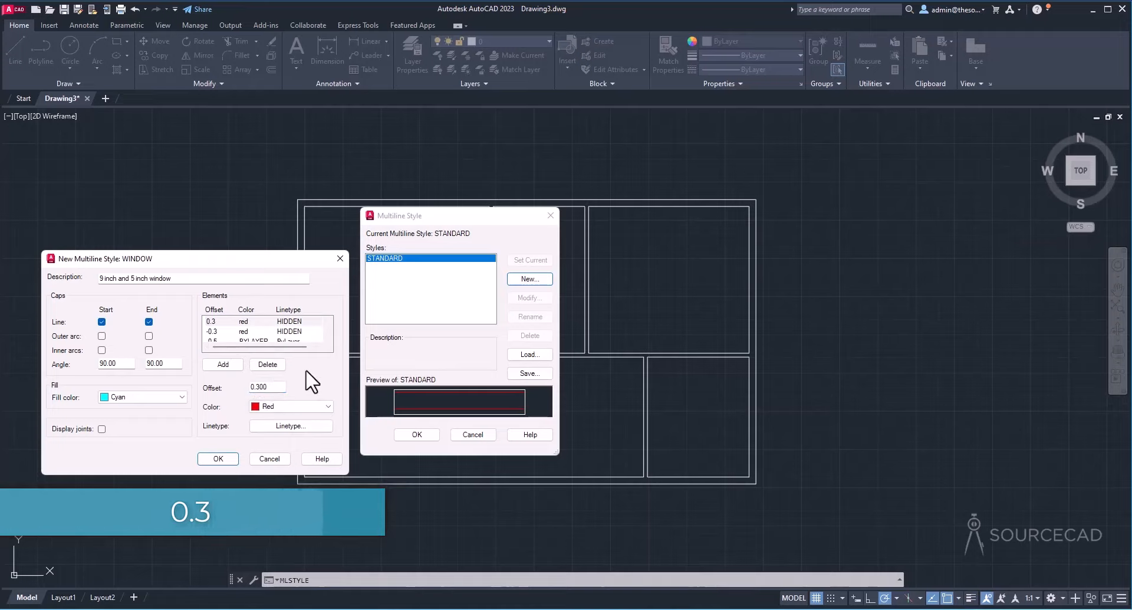
click(224, 459)
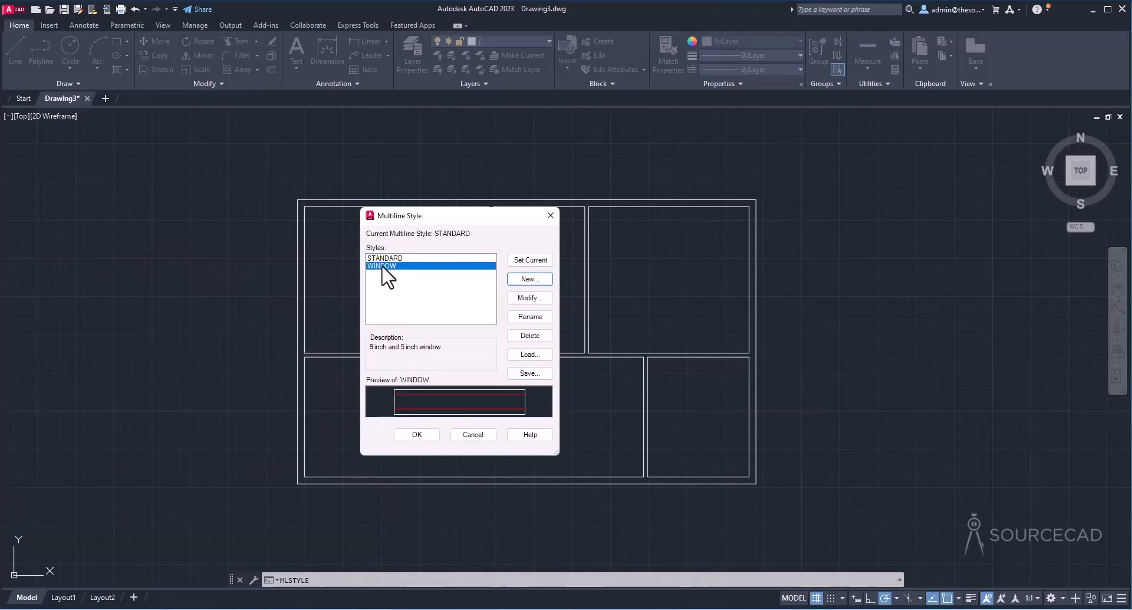
click(417, 434)
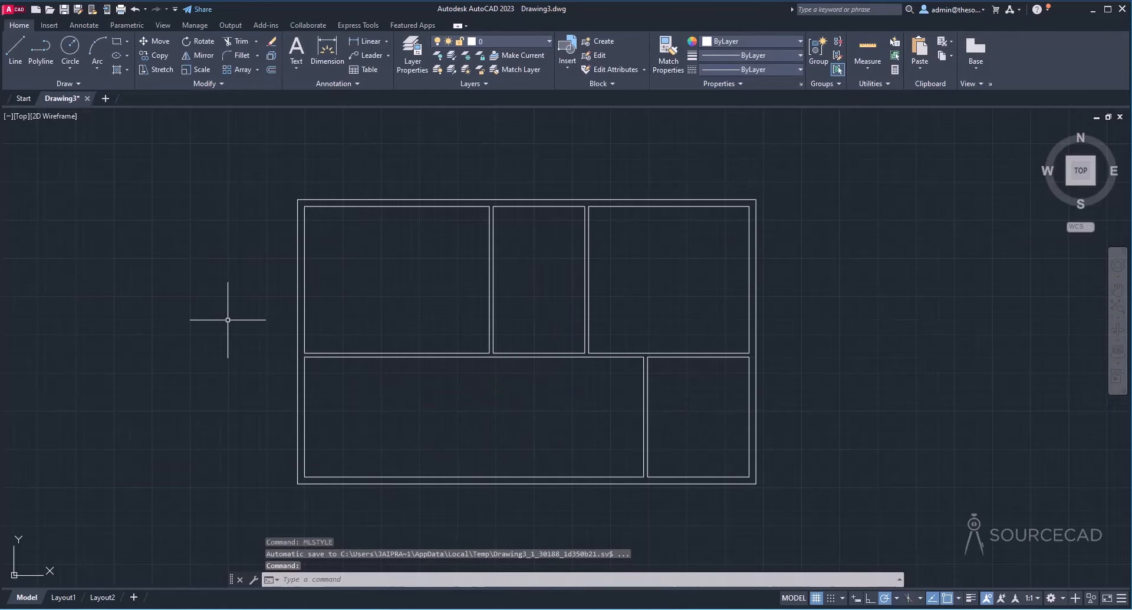
Step: Switch the multiline style to window and draw a vertical window about 6' long from the upper-left room's inner west wall line
text(ml)
key(Return)
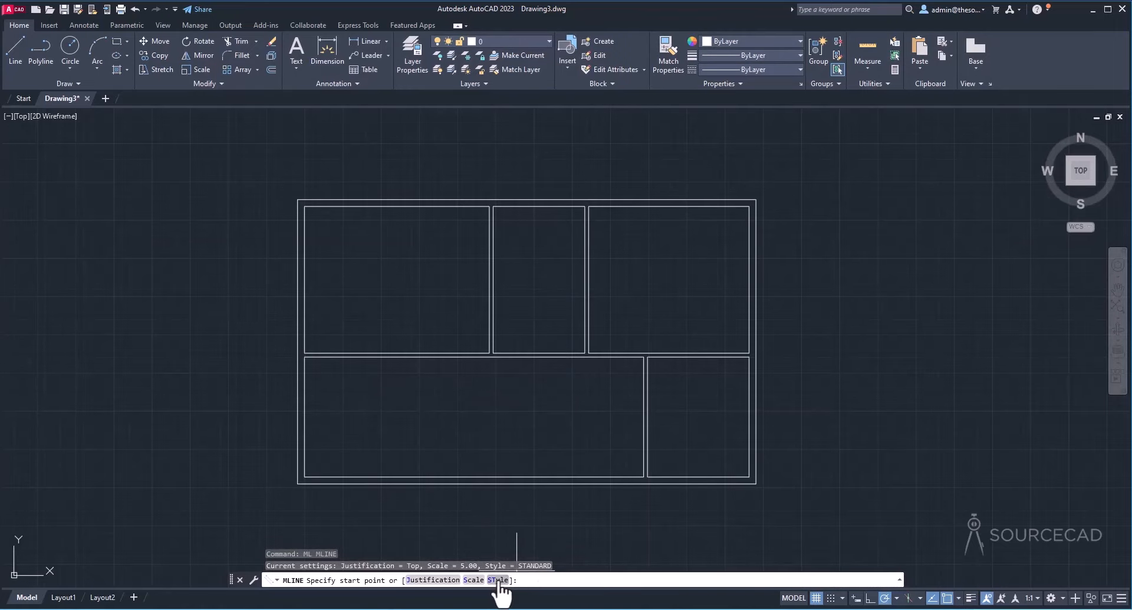
click(499, 580)
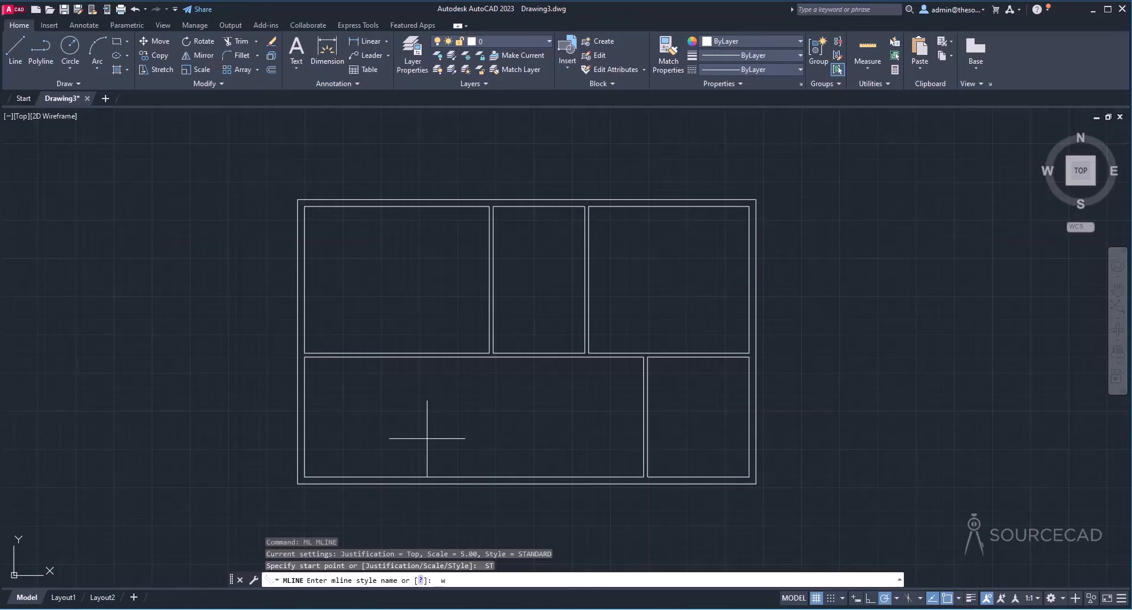
key(Return)
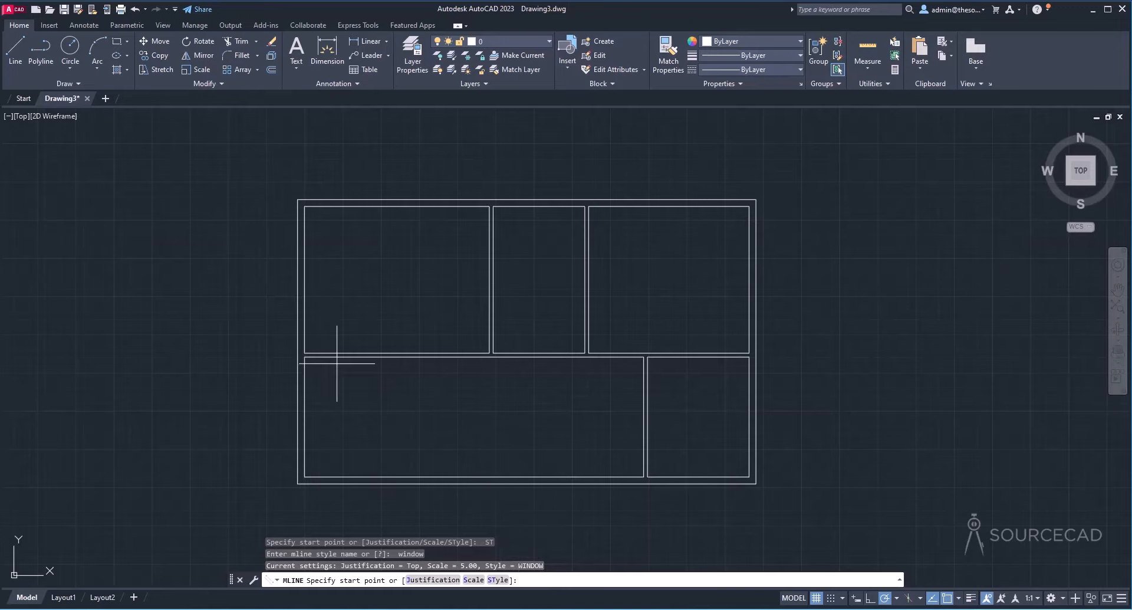
click(304, 279)
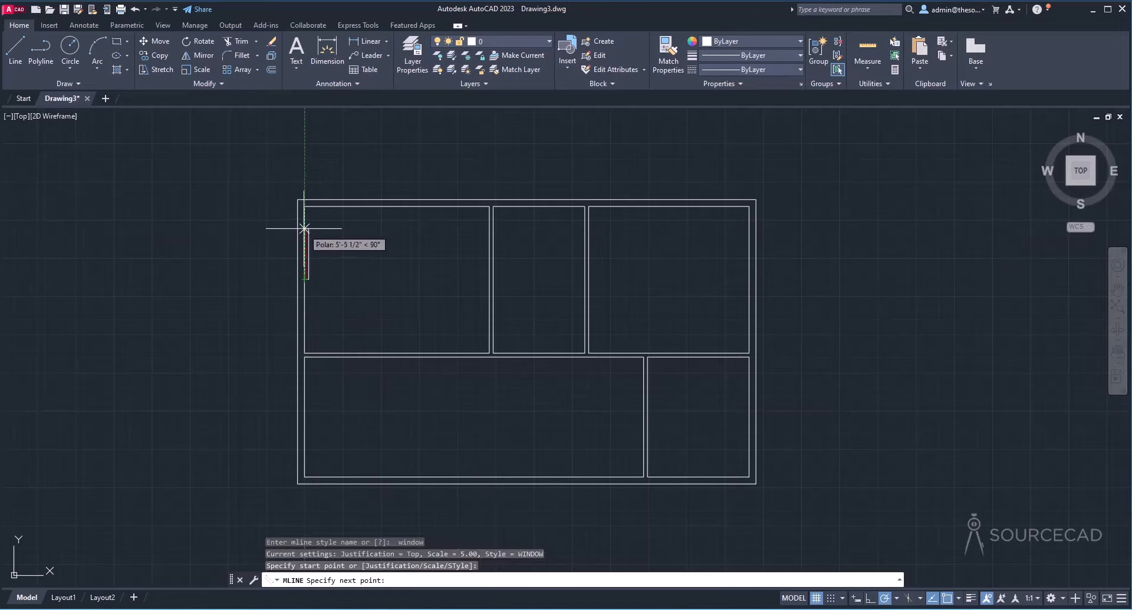
click(304, 224)
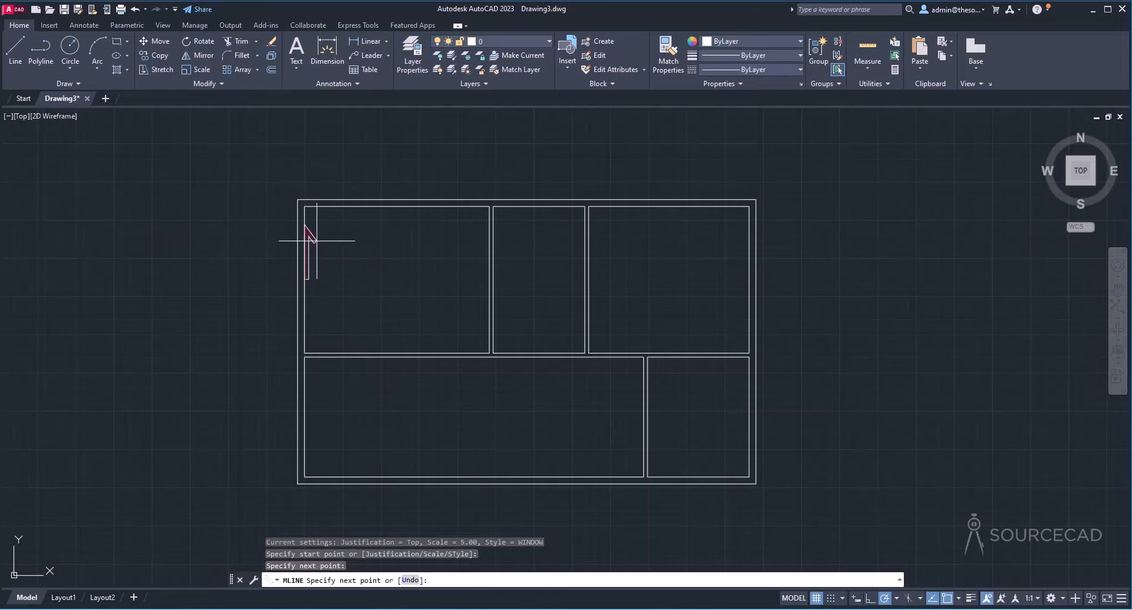
key(Return)
scroll(304, 236, up, 5)
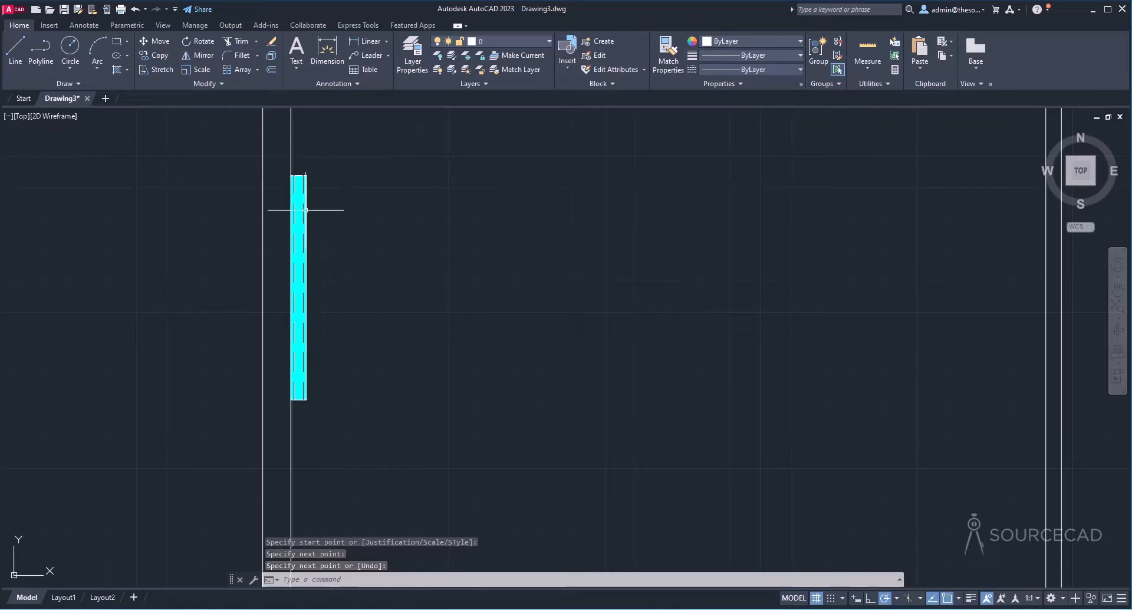
Step: Delete the narrow window multiline beside the upper-left room's west wall
click(305, 175)
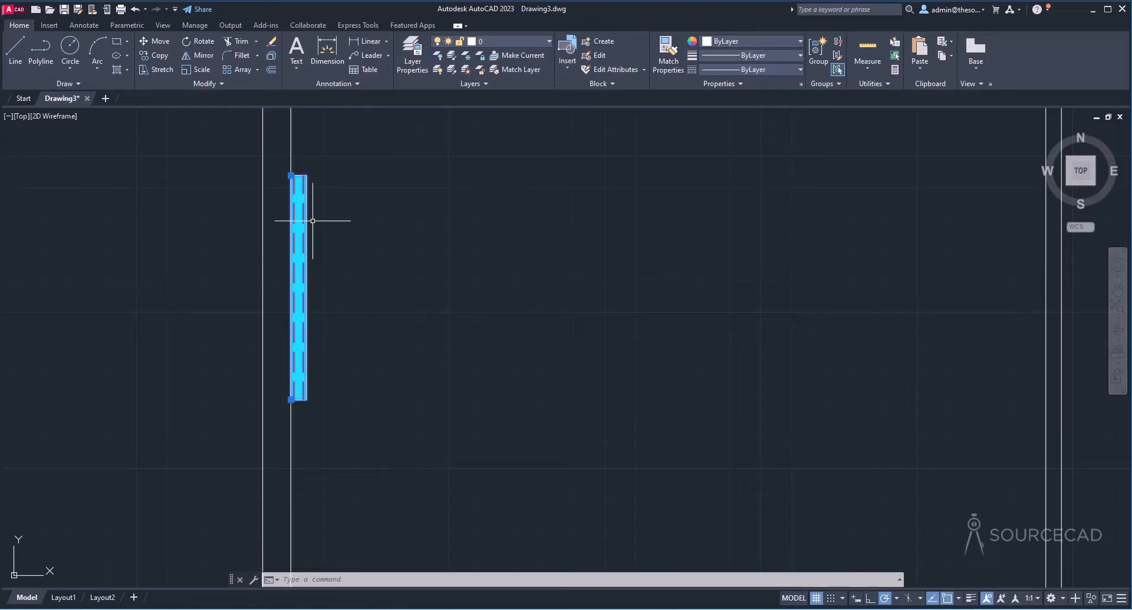
key(Escape)
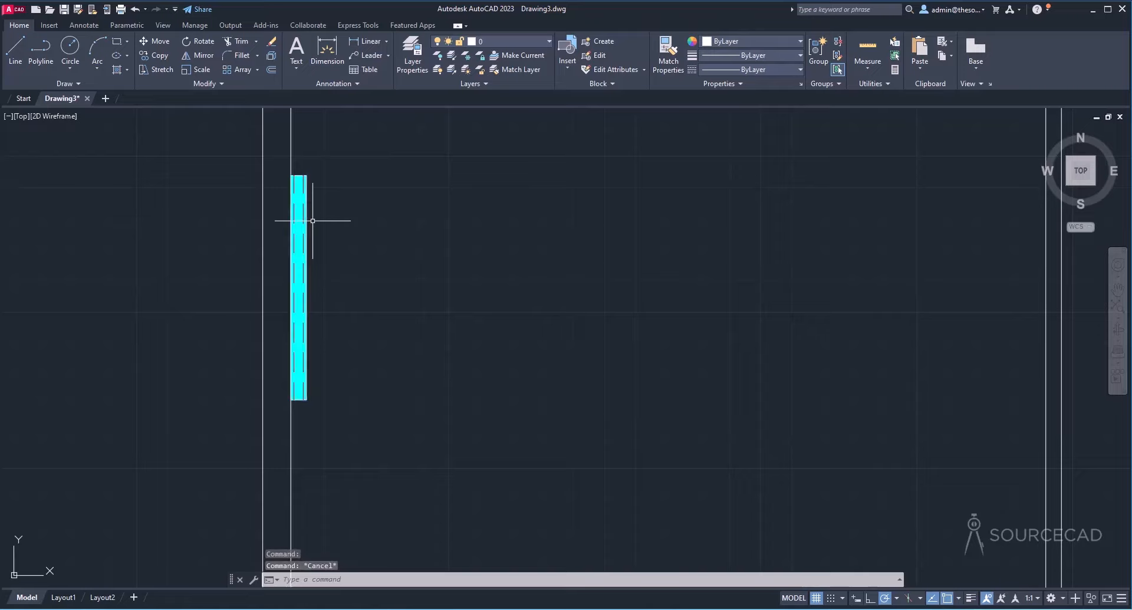
click(313, 220)
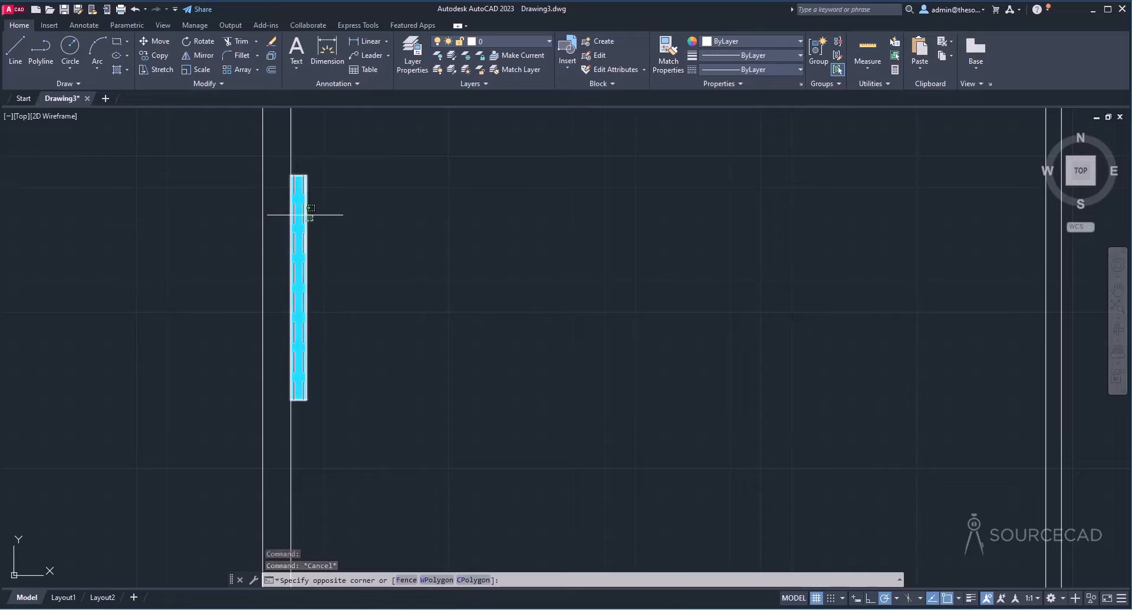
click(304, 214)
key(Delete)
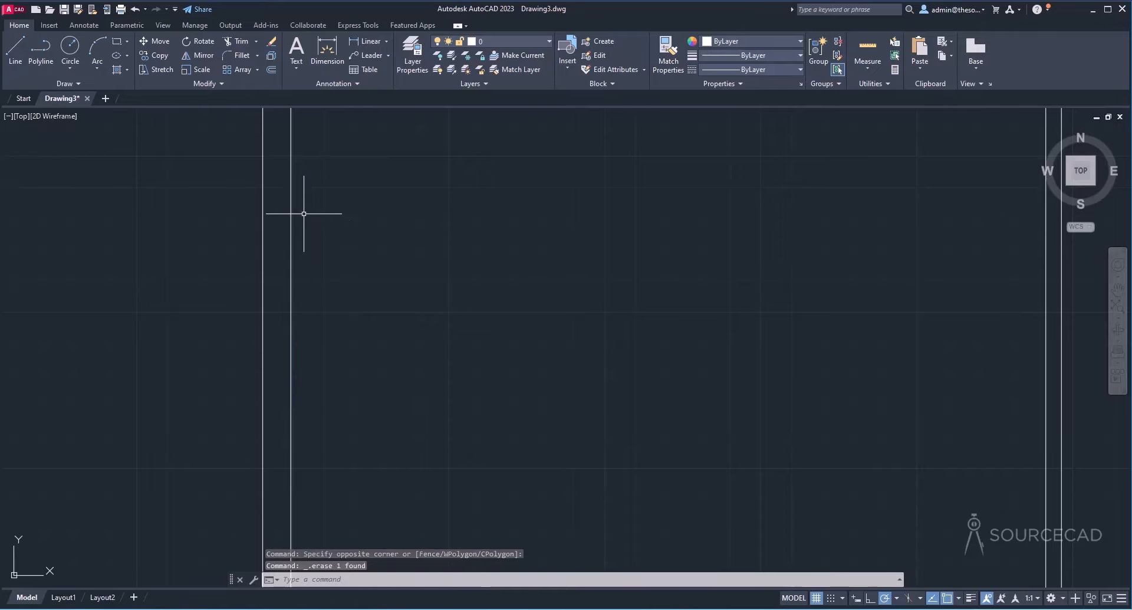
Step: Draw a 6' vertical window multiline at scale 9 within the upper-left room's outer west wall
text(ml)
key(Return)
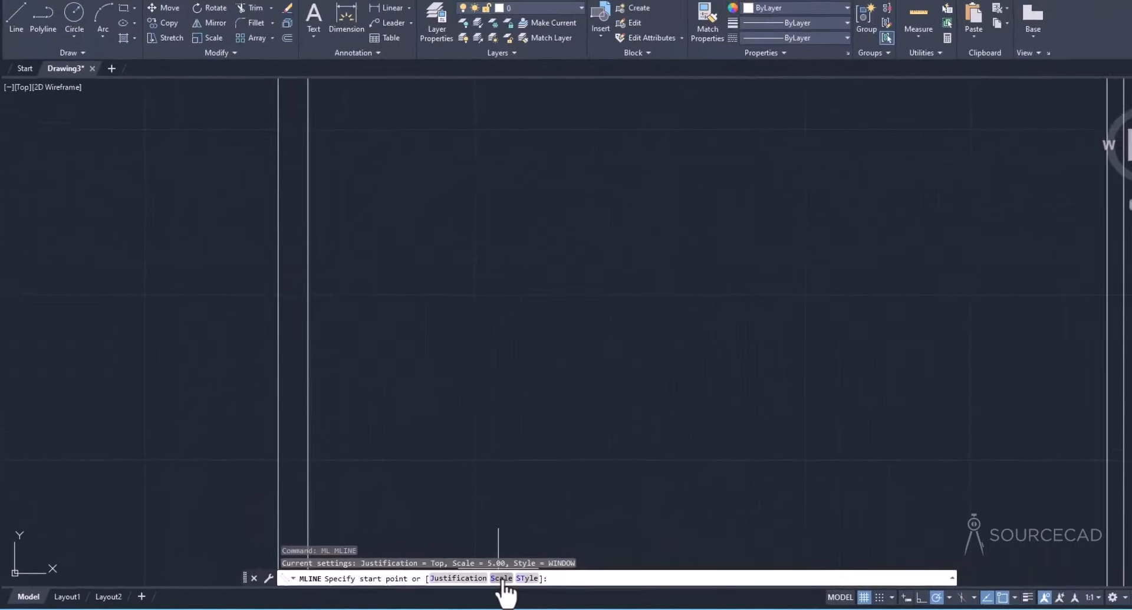
click(501, 578)
text(9)
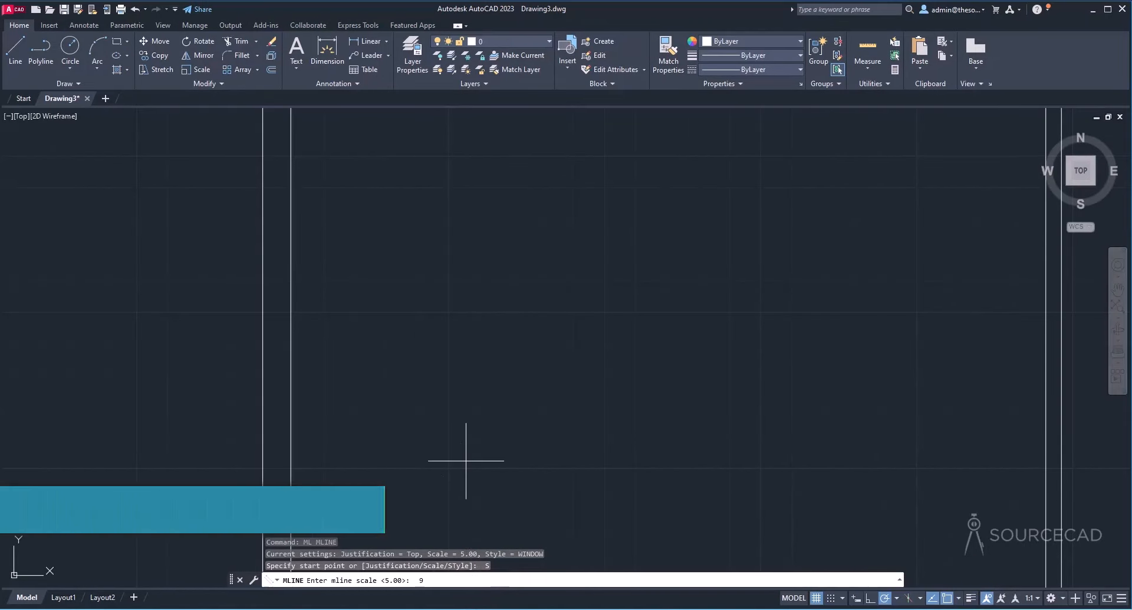
key(Return)
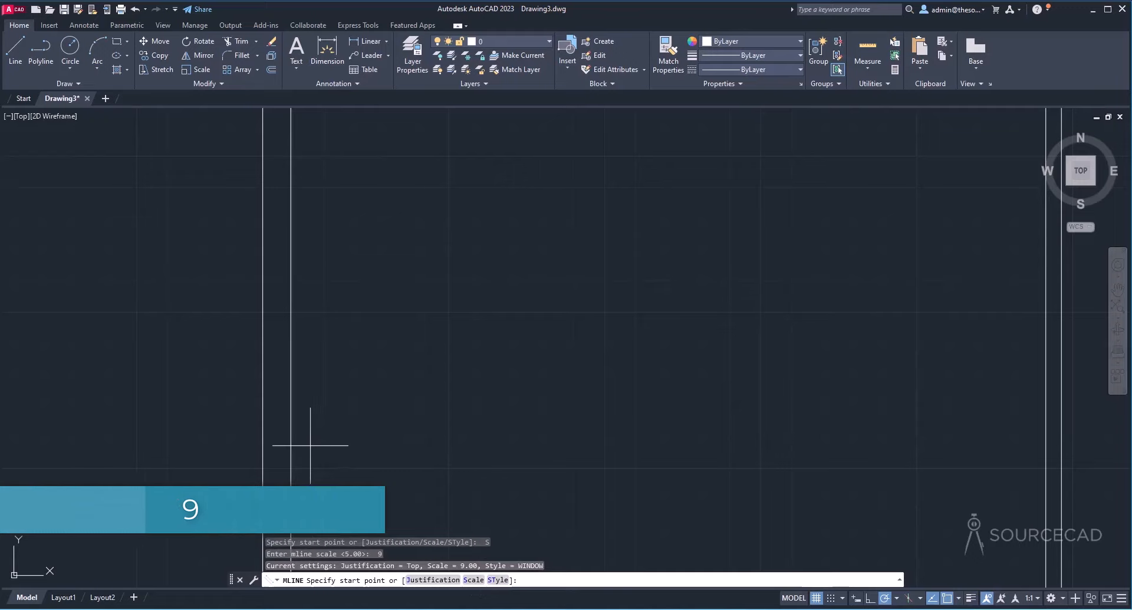
scroll(291, 405, down, 4)
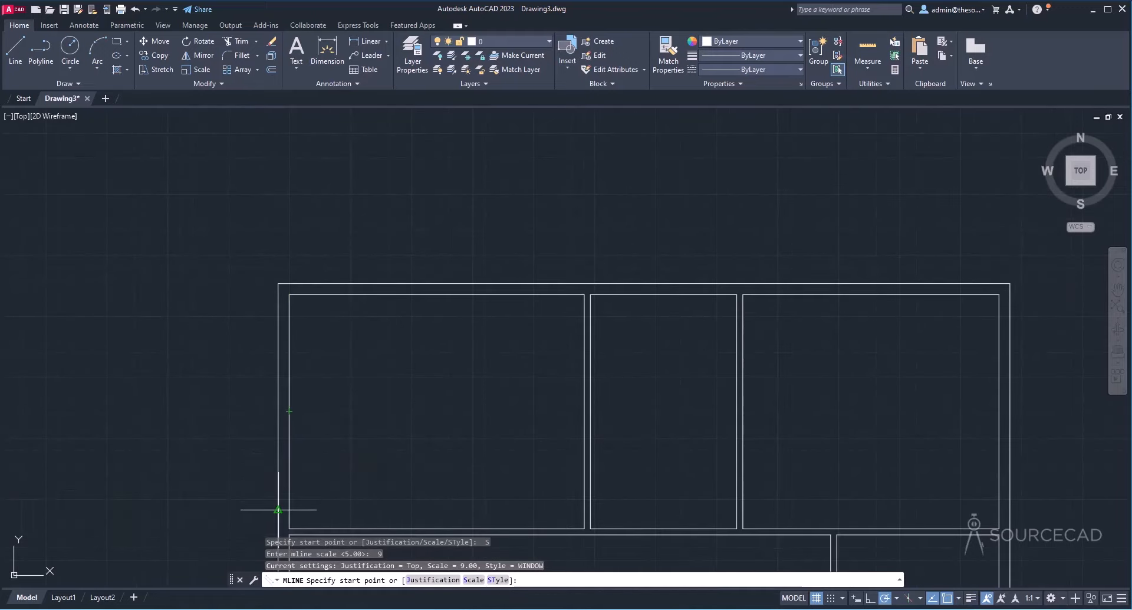
click(279, 480)
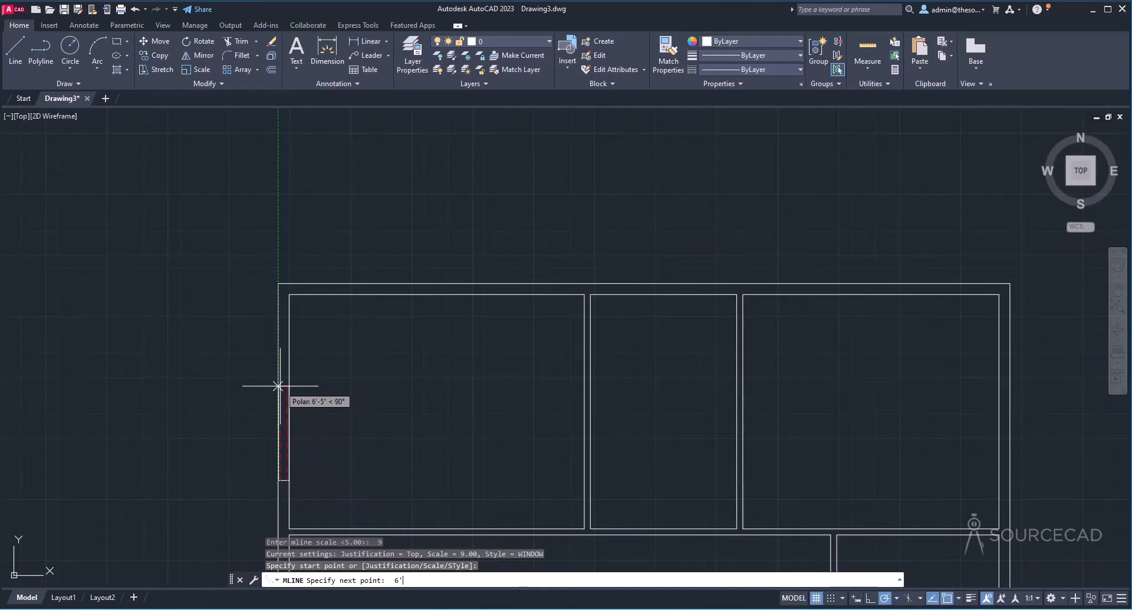
key(Return)
key(Return)
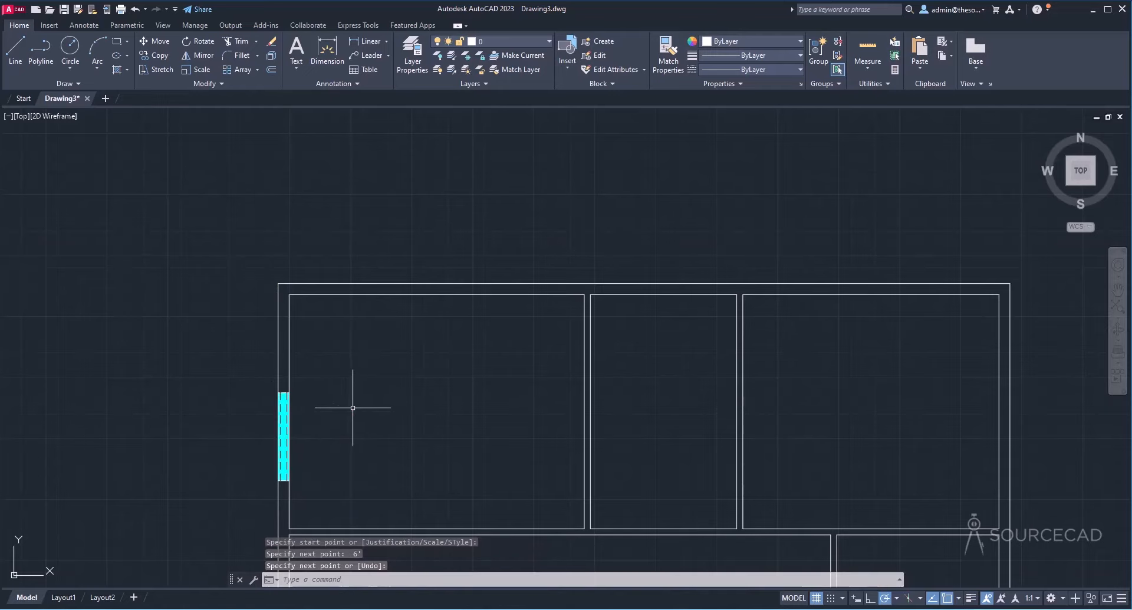
Step: Move the window multiline in the upper-left room's west wall a short distance straight up along the wall
middle_drag(354, 405, 364, 308)
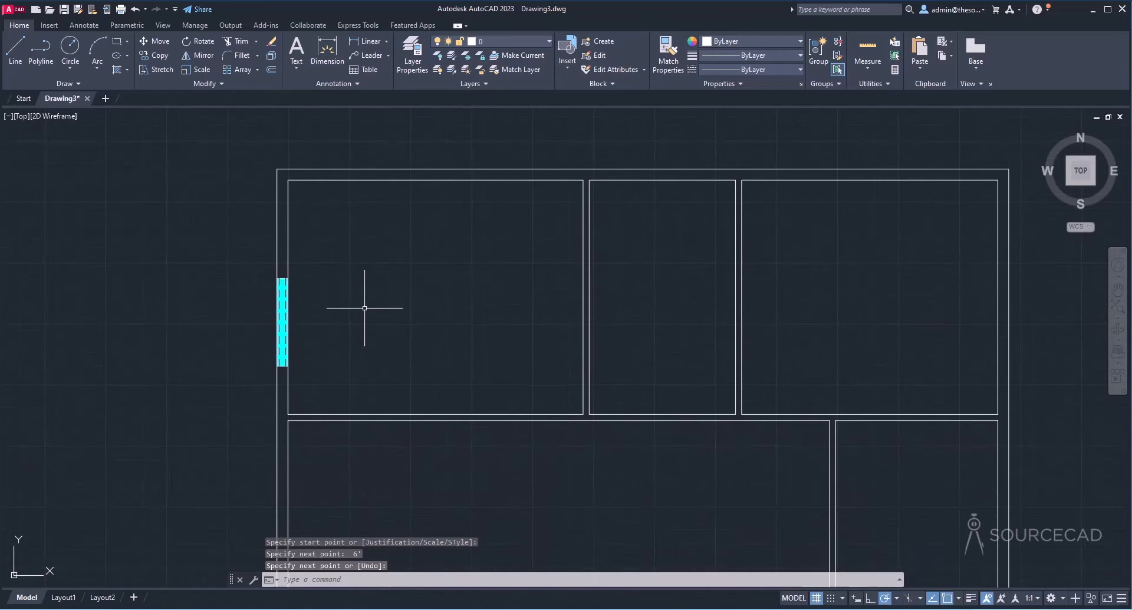
click(281, 308)
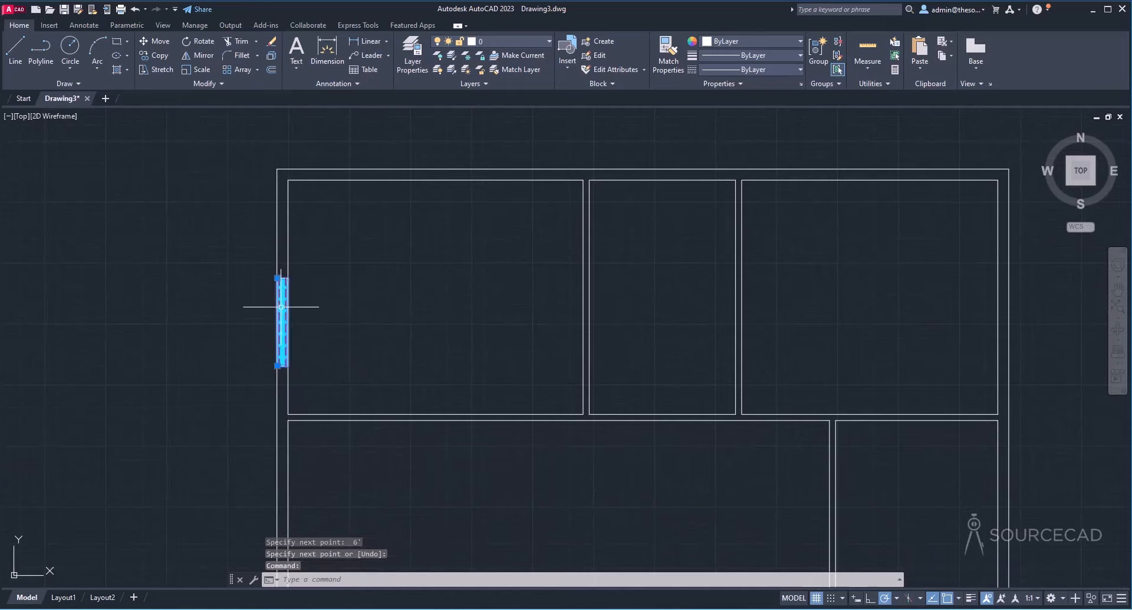
click(161, 46)
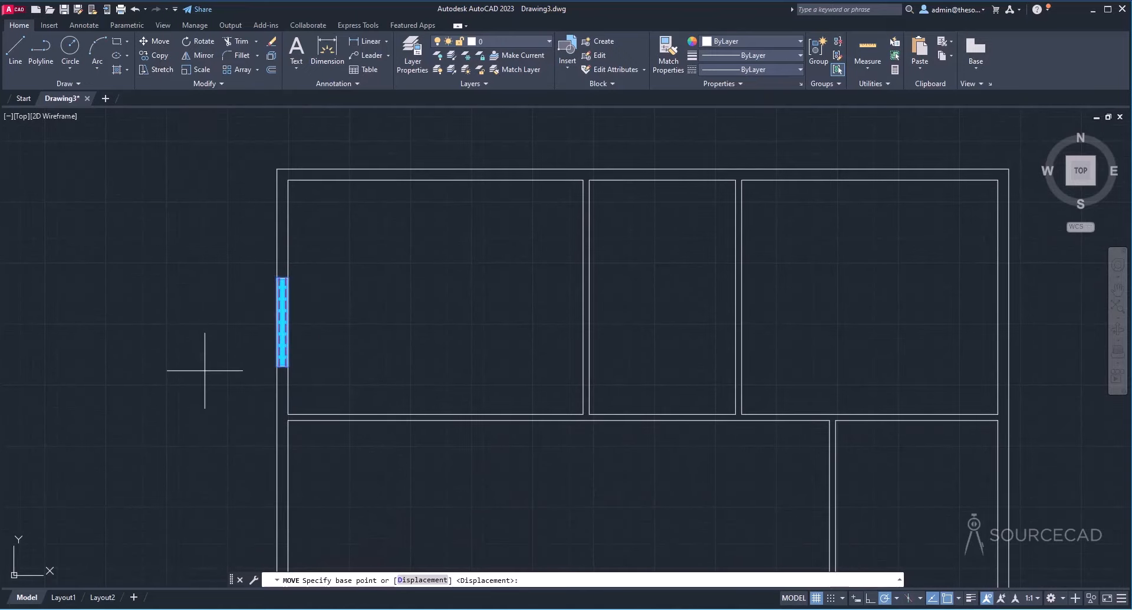
click(204, 345)
click(204, 324)
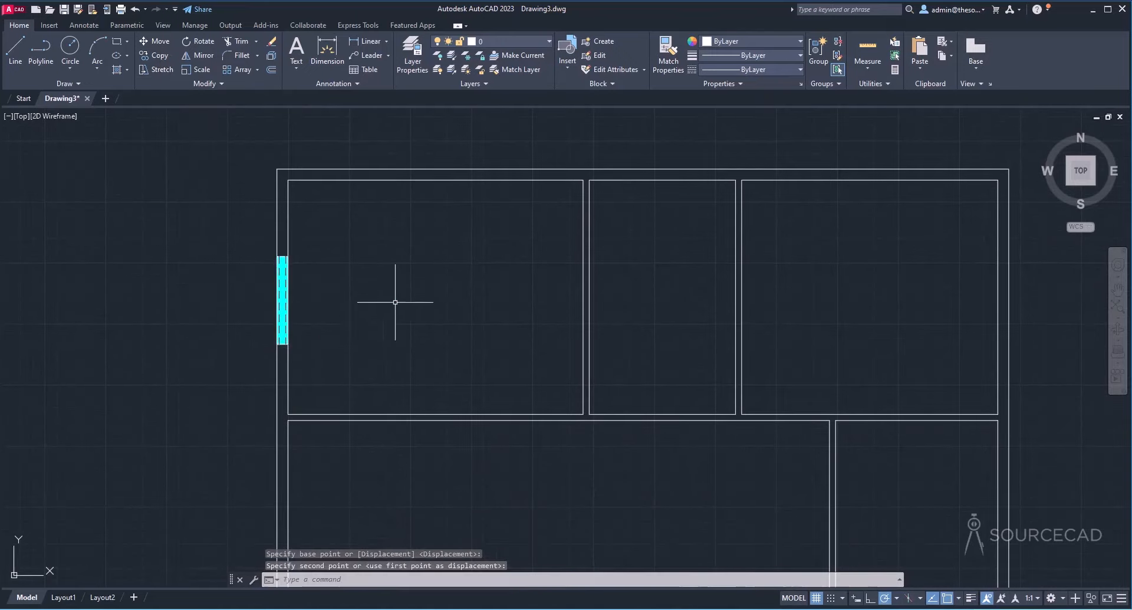
Step: Draw a 6' horizontal window multiline within the north wall of the upper-left room, starting on the outer wall line
text(ML)
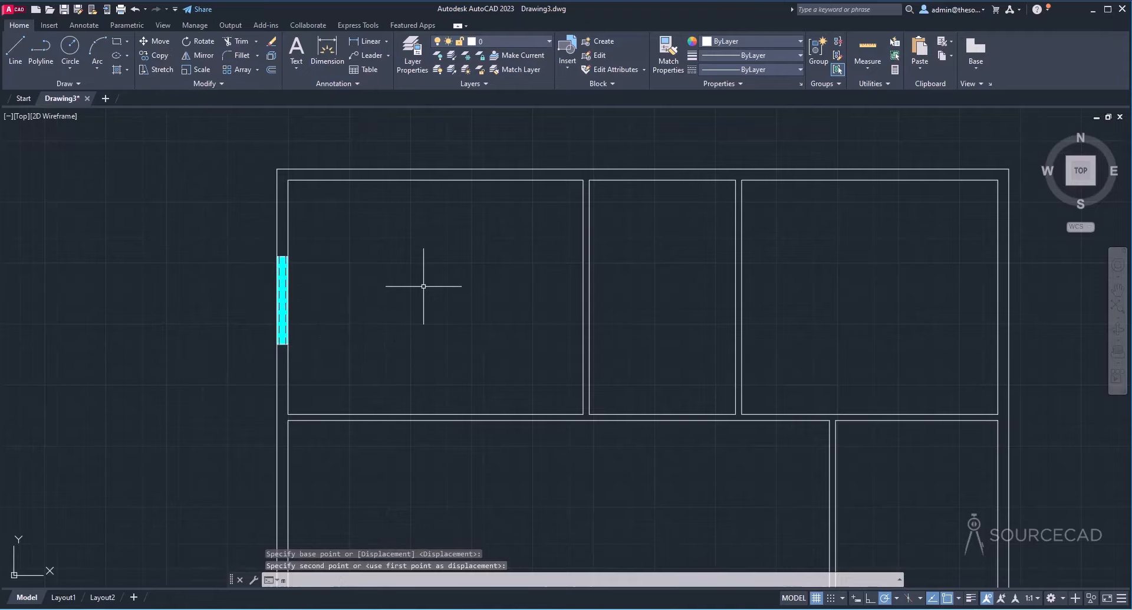
key(Return)
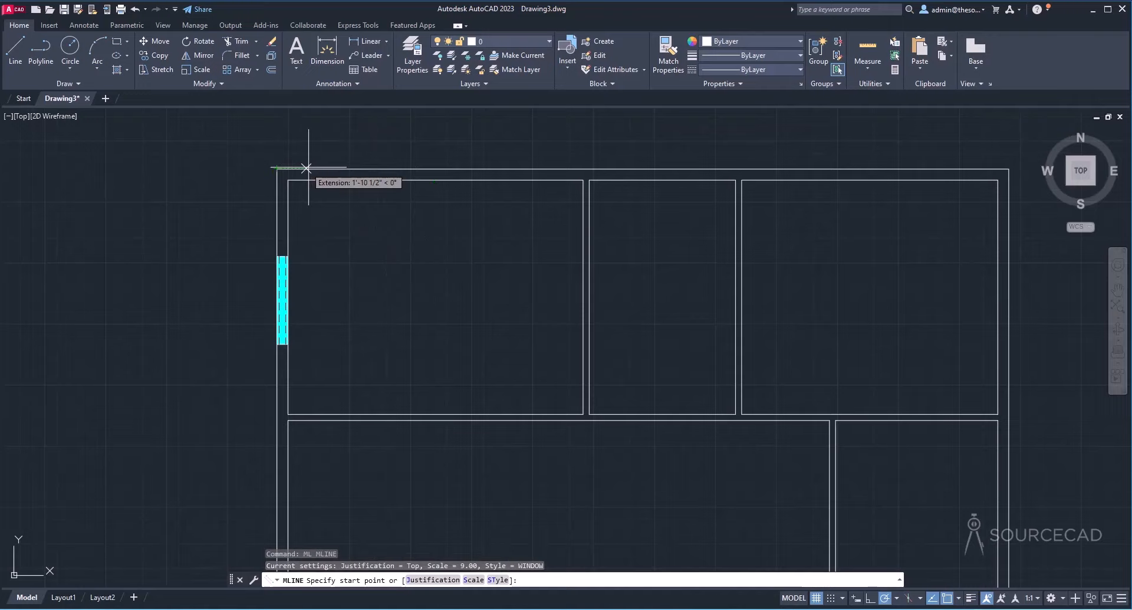
click(365, 170)
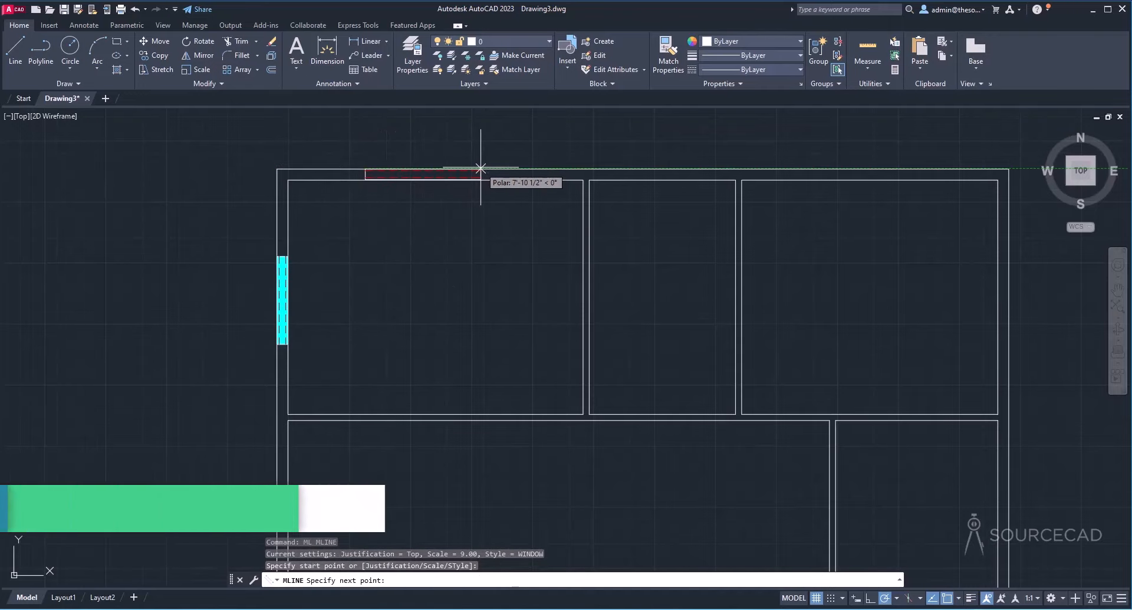
text(6')
key(Return)
key(Return)
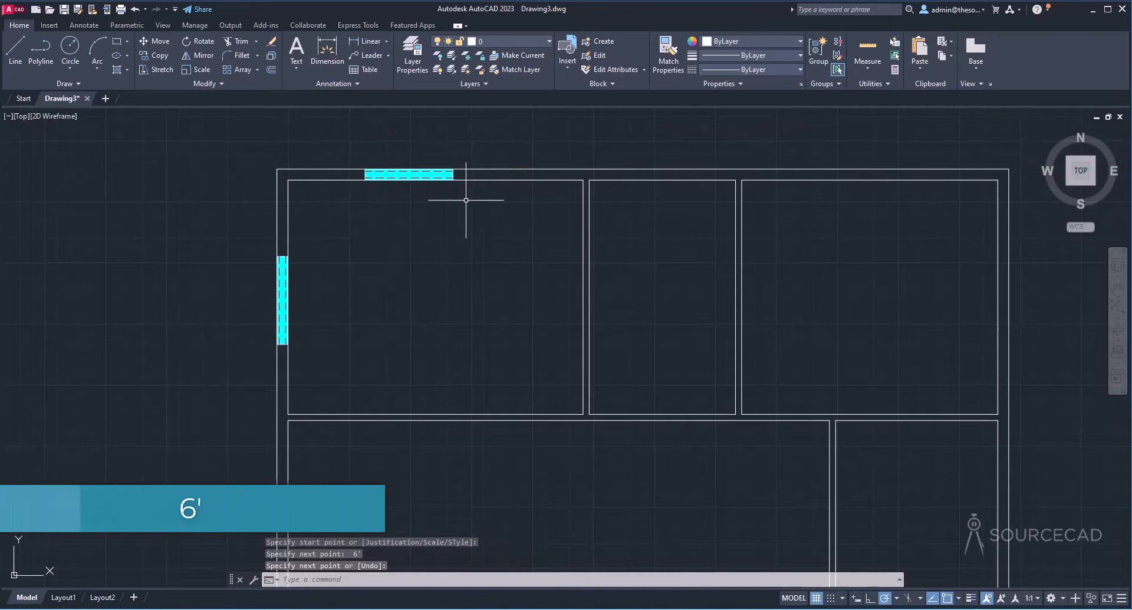
Step: Draw a 6' vertical window multiline upward within the upper-right room's east wall, starting on the inner wall line
scroll(480, 259, down, 2)
middle_drag(495, 309, 398, 293)
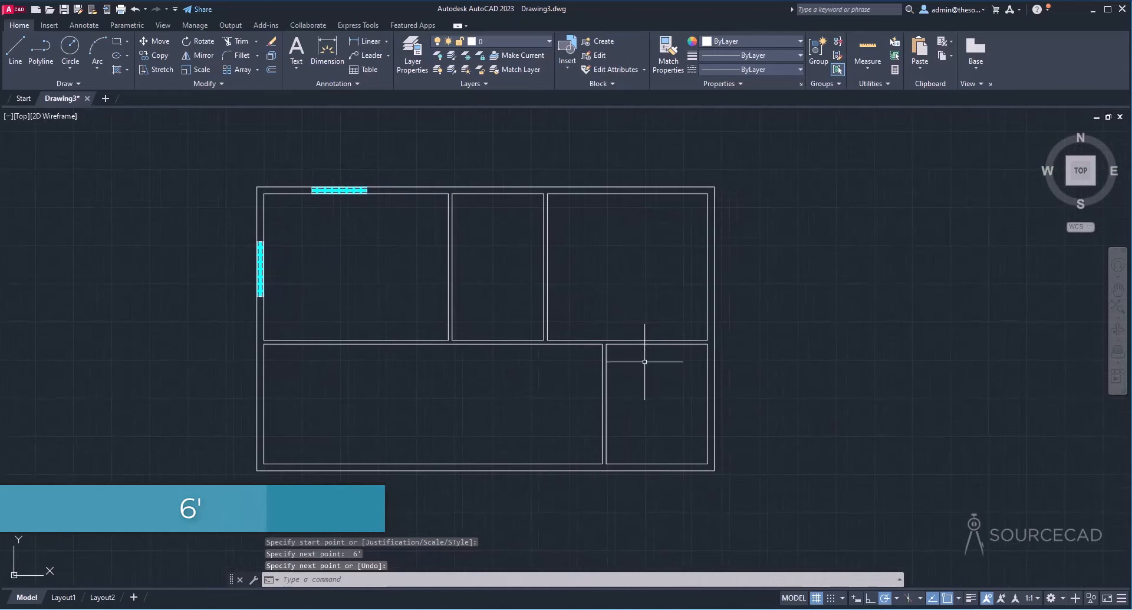
key(Return)
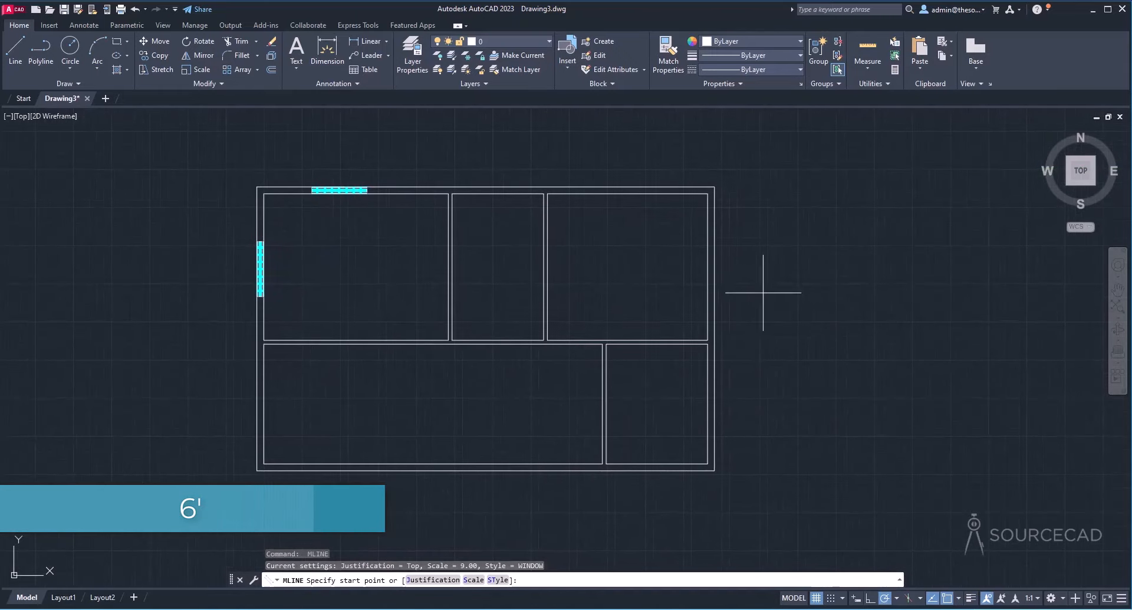
click(708, 301)
text(6')
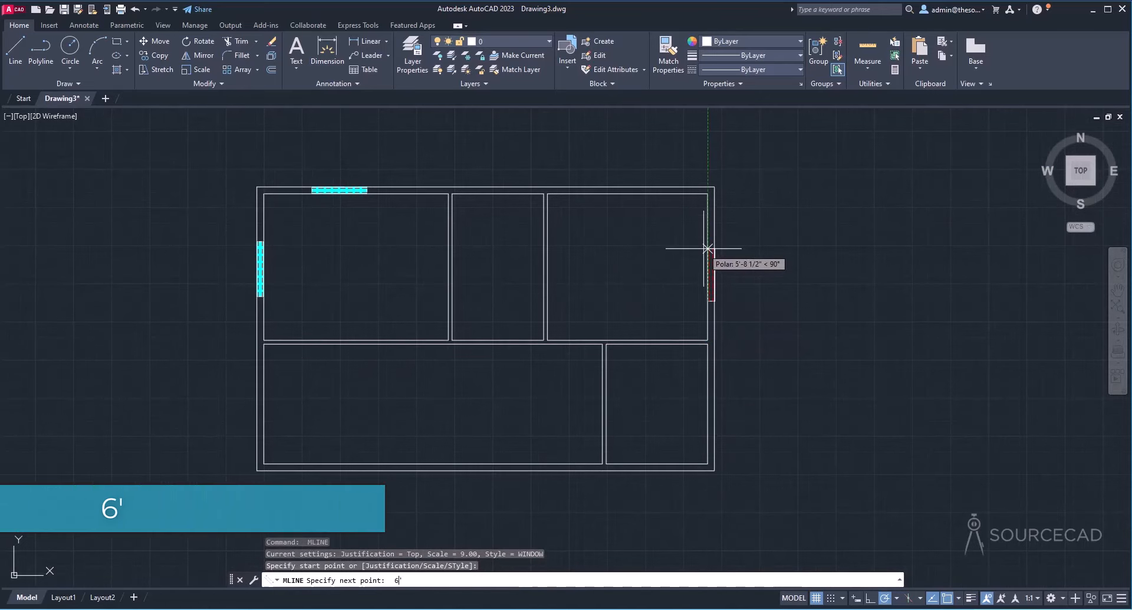
key(Return)
key(Return)
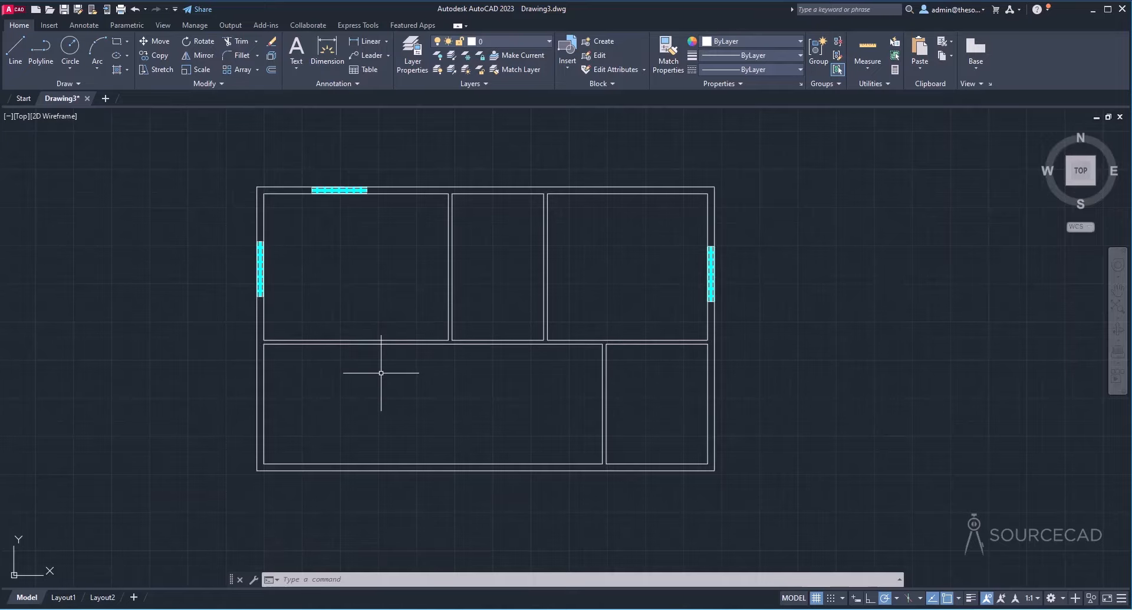
Step: Set the multiline scale to 5 and try starting a window from the lower line of the partition below the upper-left room
scroll(381, 373, up, 4)
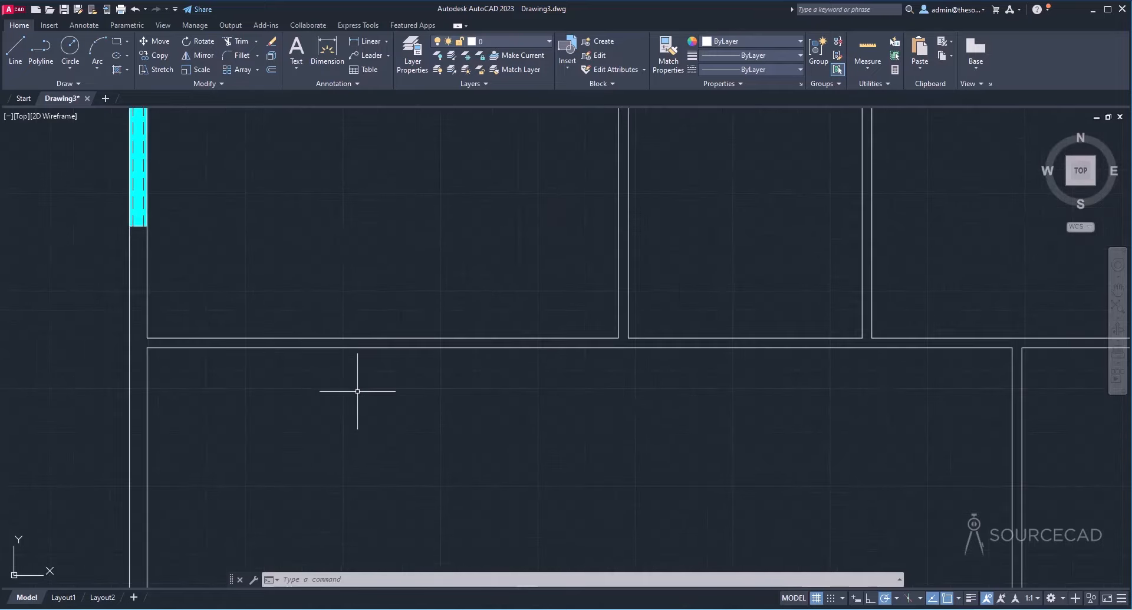
text(mline)
key(Return)
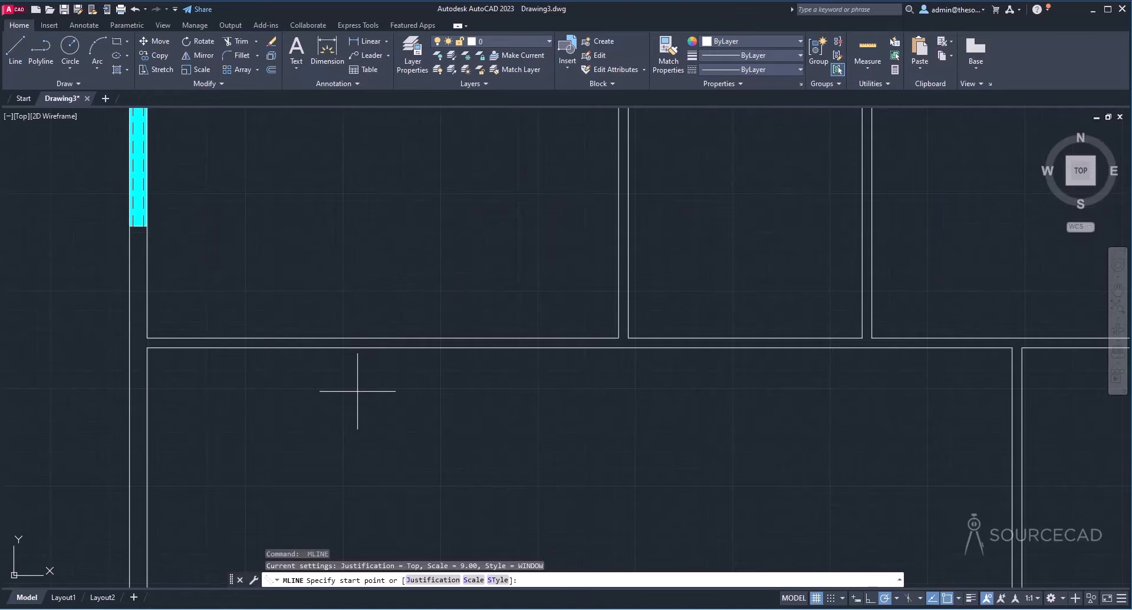
click(475, 580)
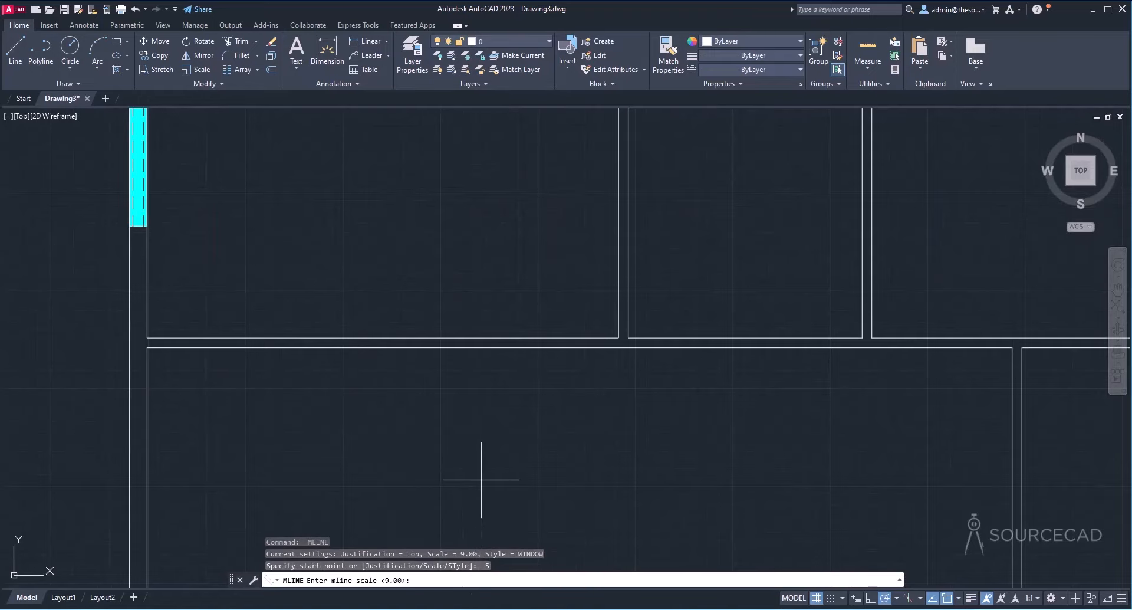
text(5)
key(Return)
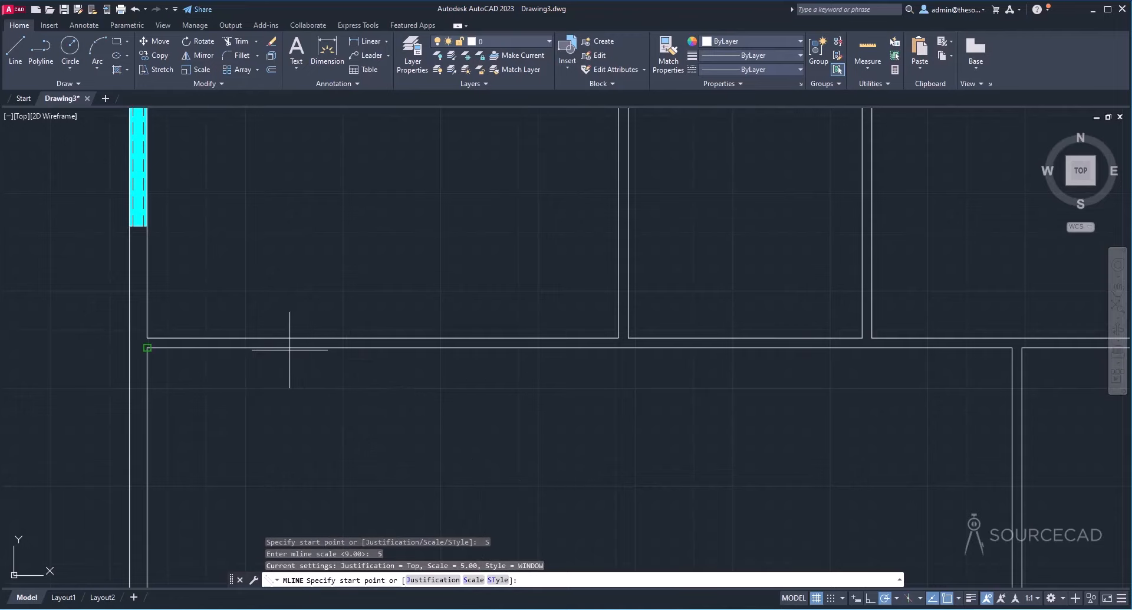
click(260, 348)
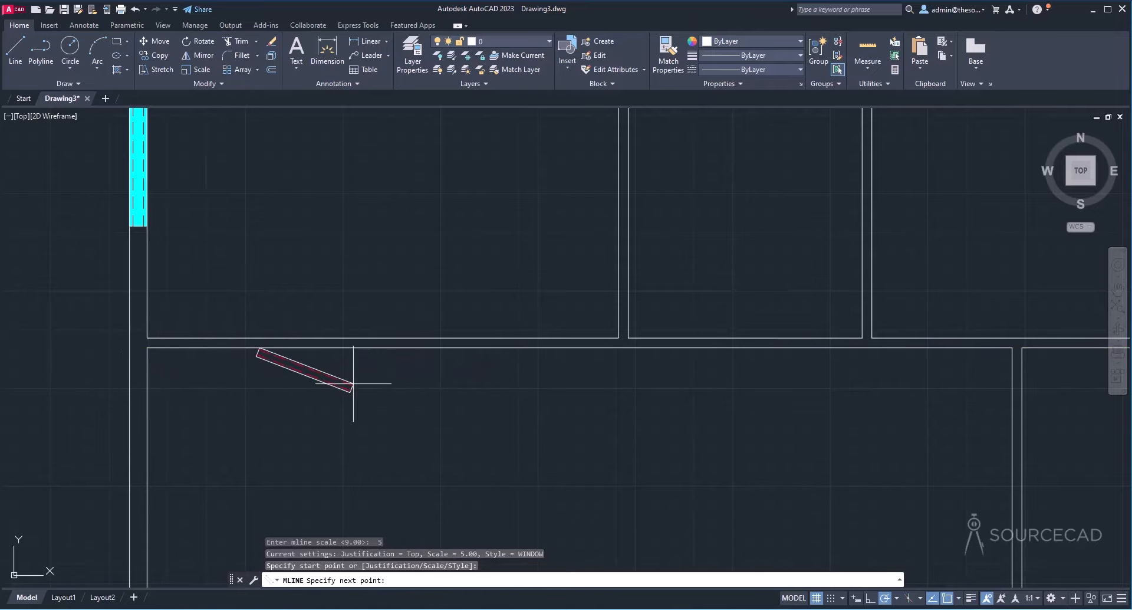
key(Escape)
Step: Draw a 5' horizontal window multiline within the partition below the upper-left room, starting on the partition's upper line
key(Return)
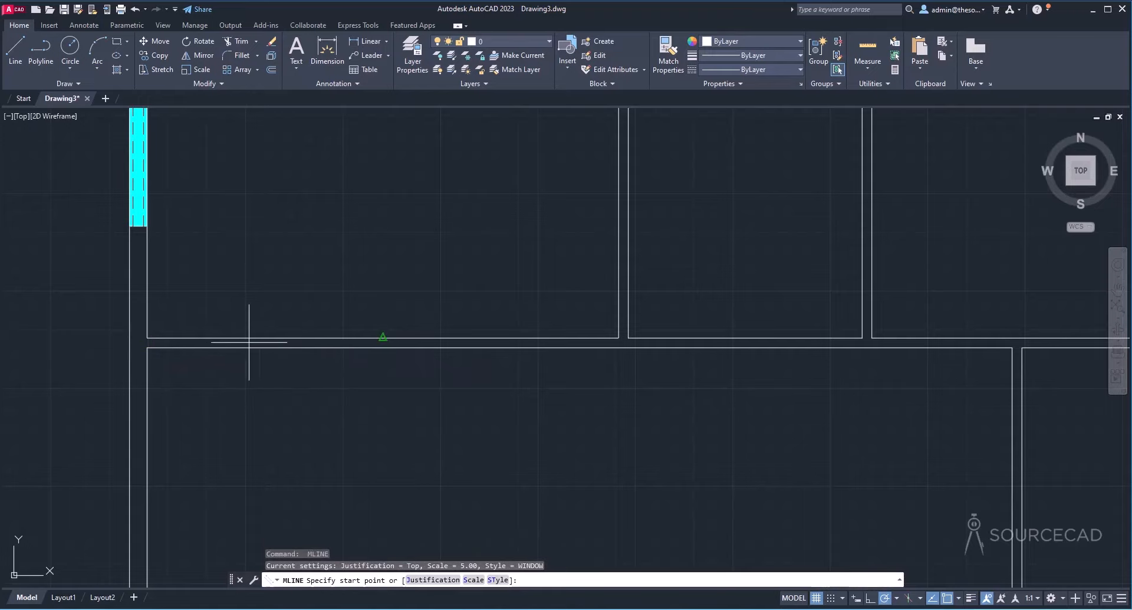
click(305, 338)
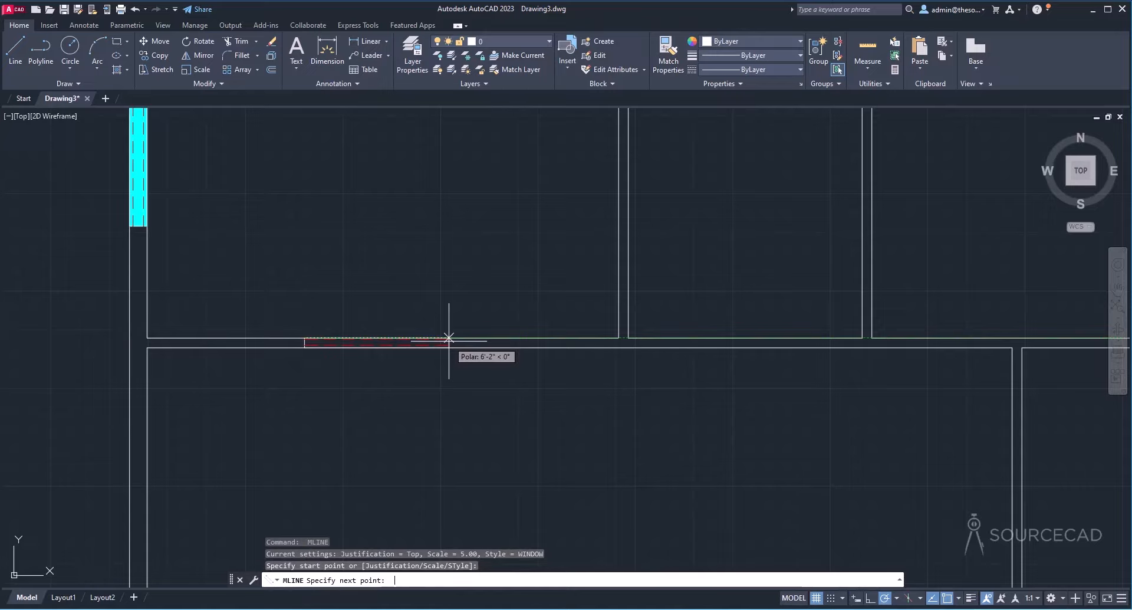
text(5')
key(Return)
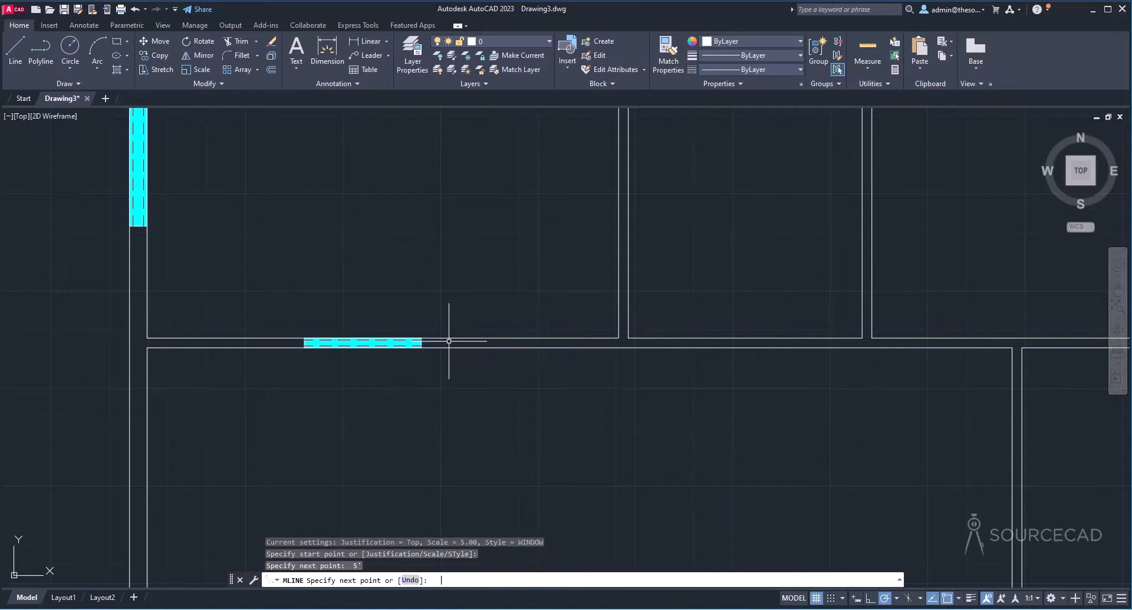
key(Return)
scroll(425, 378, down, 5)
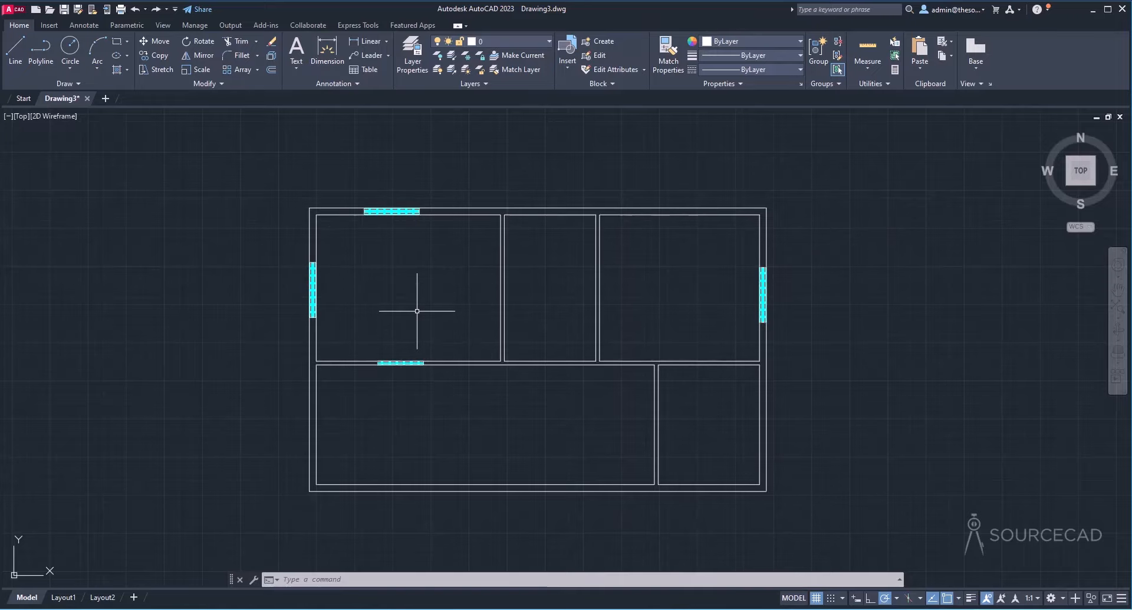
Step: Inspect the Window style in the multiline style settings, checking whether it can be modified, and close the settings
text(mlstyle)
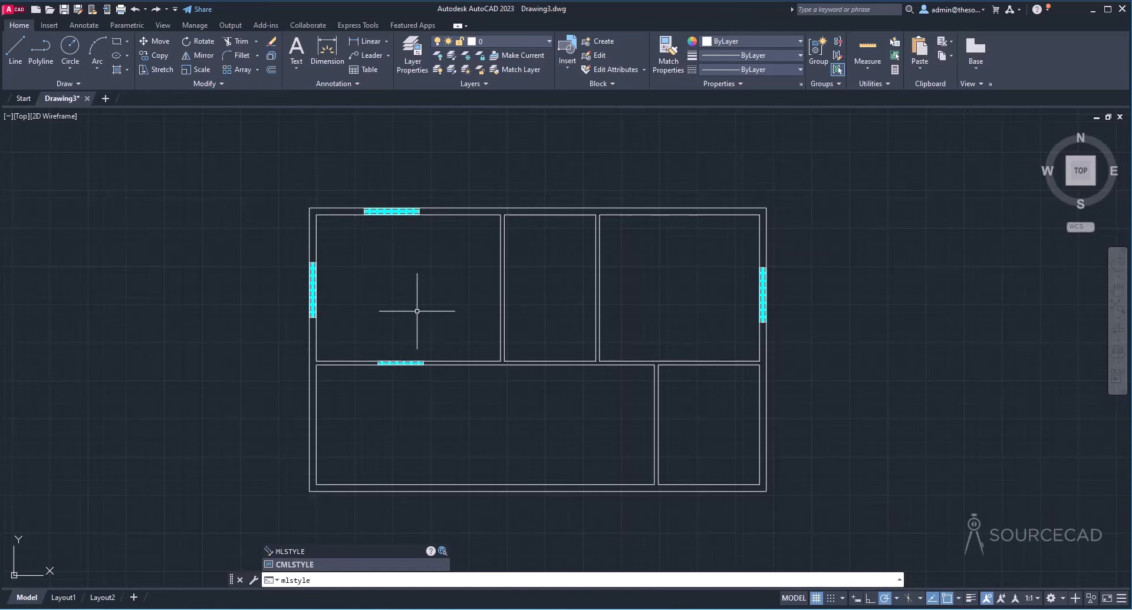
key(Return)
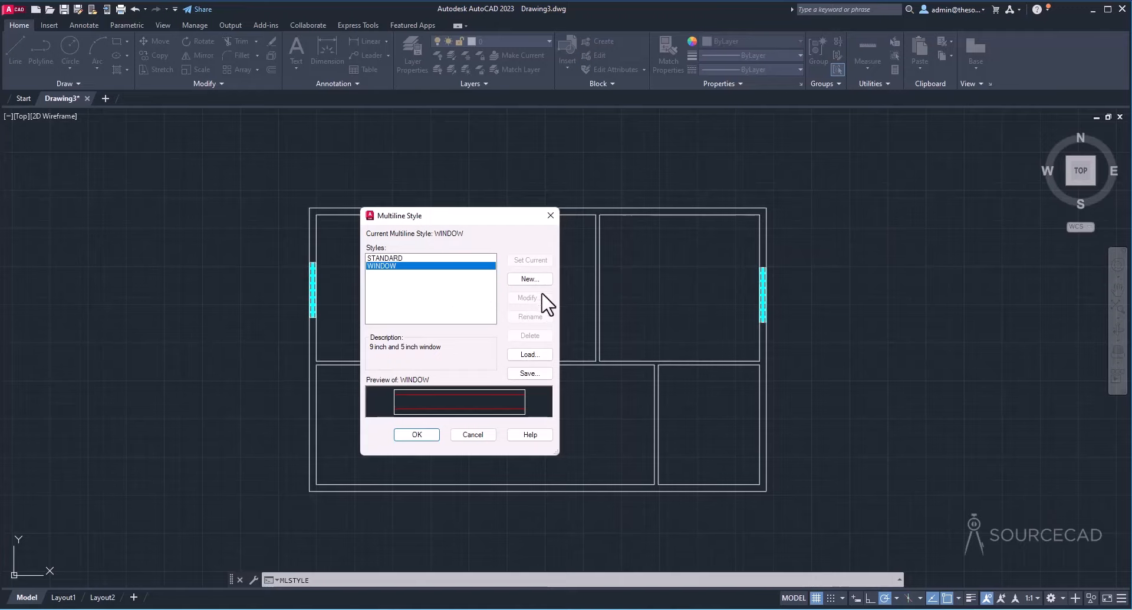
click(552, 215)
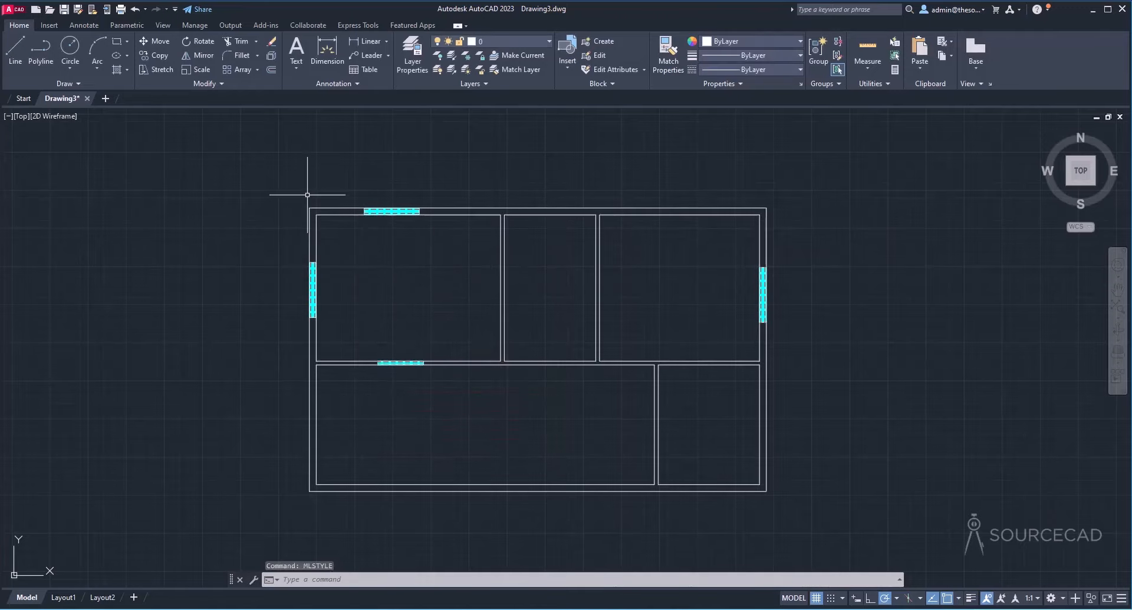
Step: Delete all four window multilines from the floor plan's walls
click(275, 184)
click(533, 447)
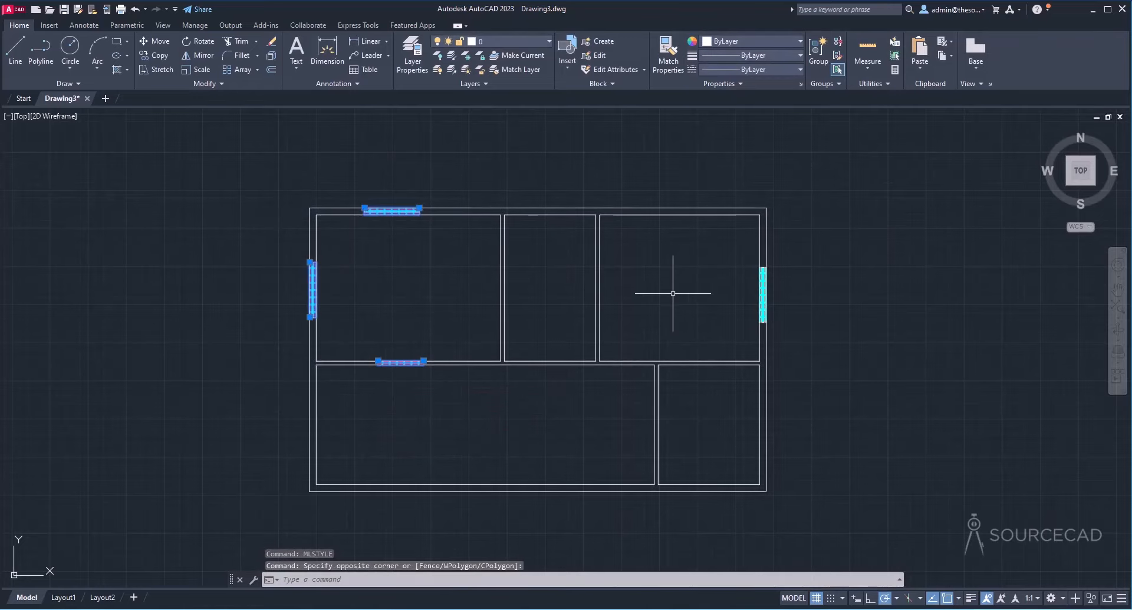
click(731, 239)
click(795, 325)
key(Delete)
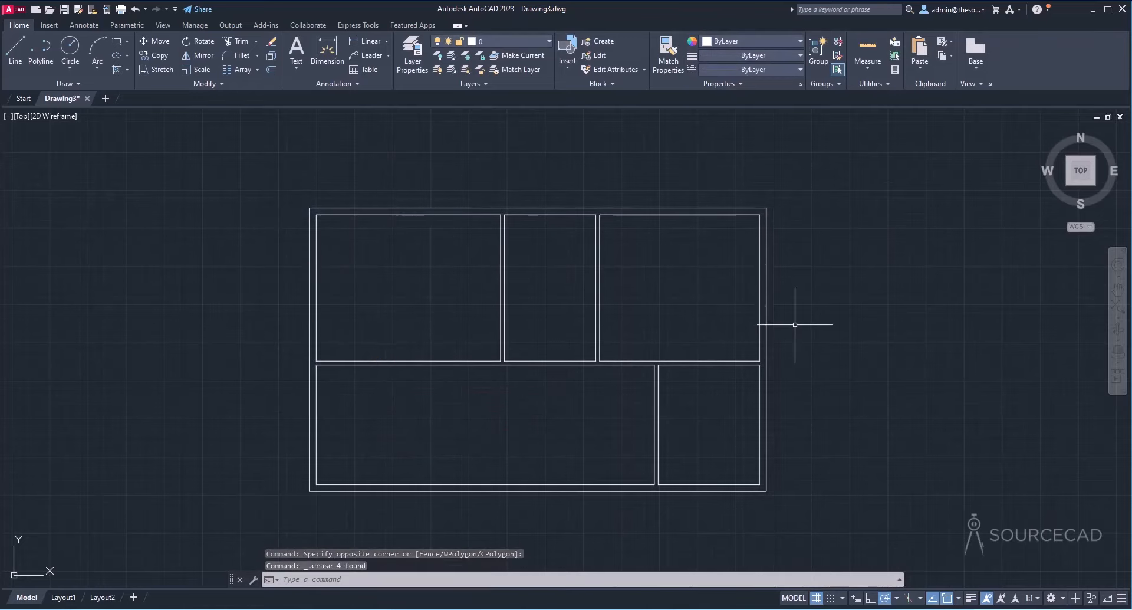
Step: Change the Window multiline style's fill color to None and save the style
text(mlstyl)
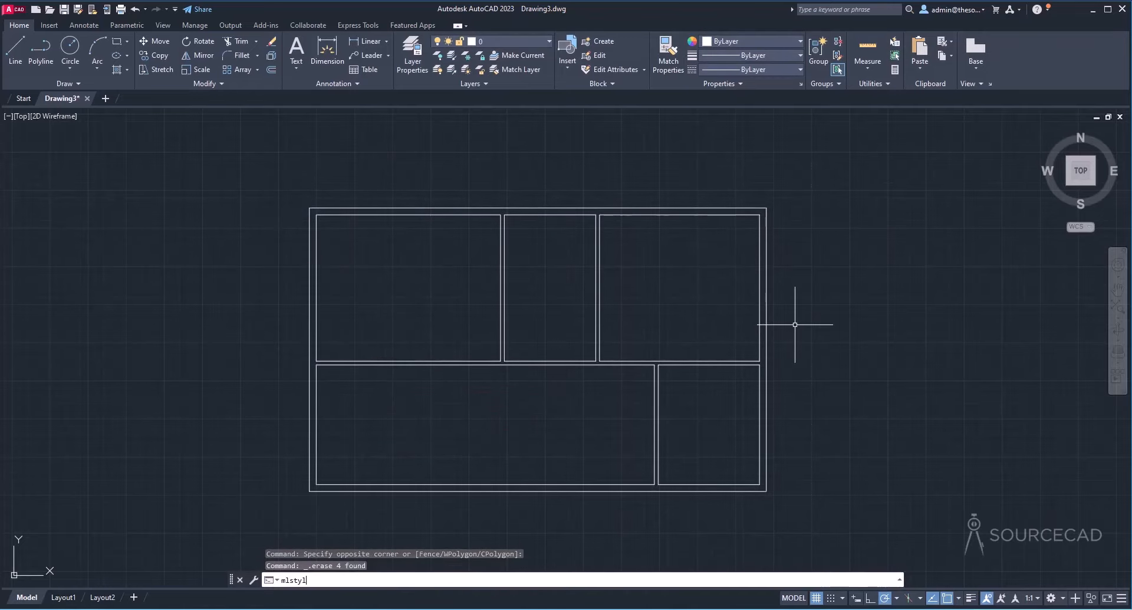
text(e)
key(Return)
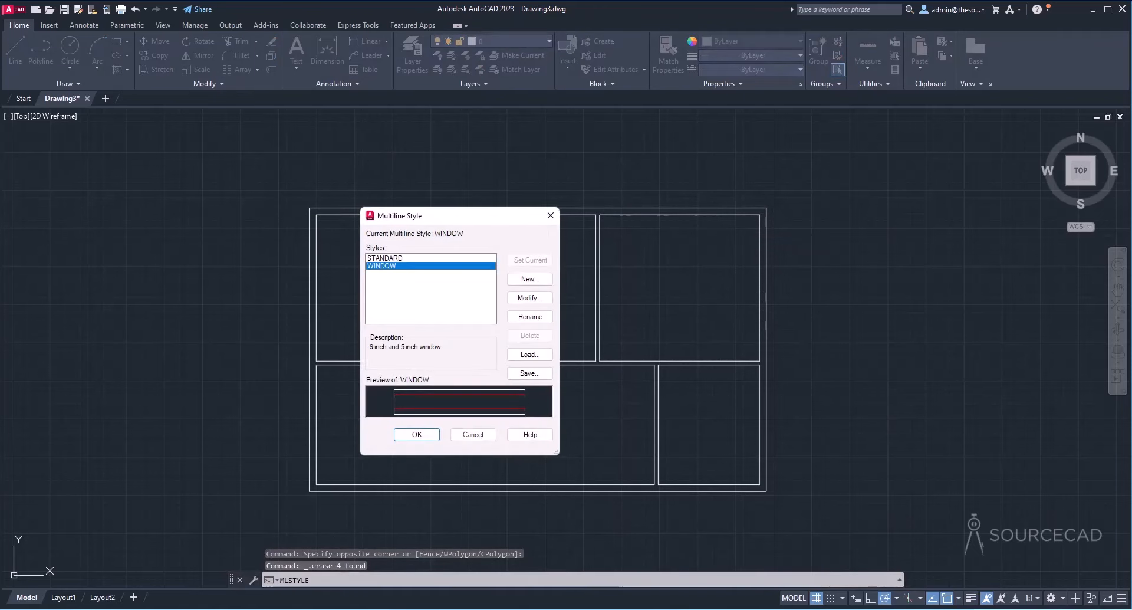
click(528, 299)
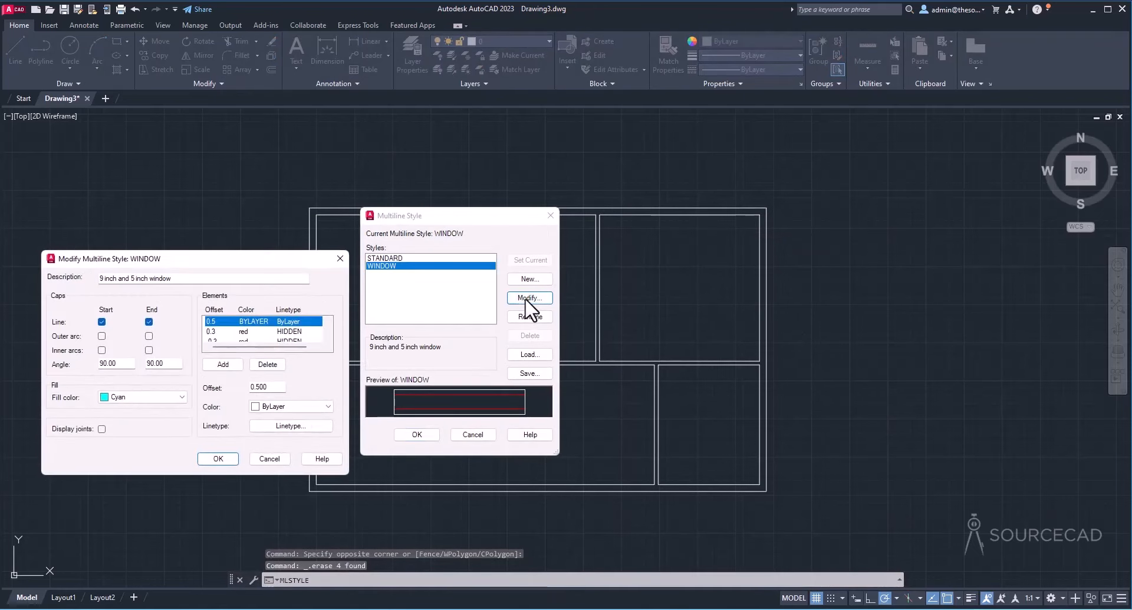
click(135, 397)
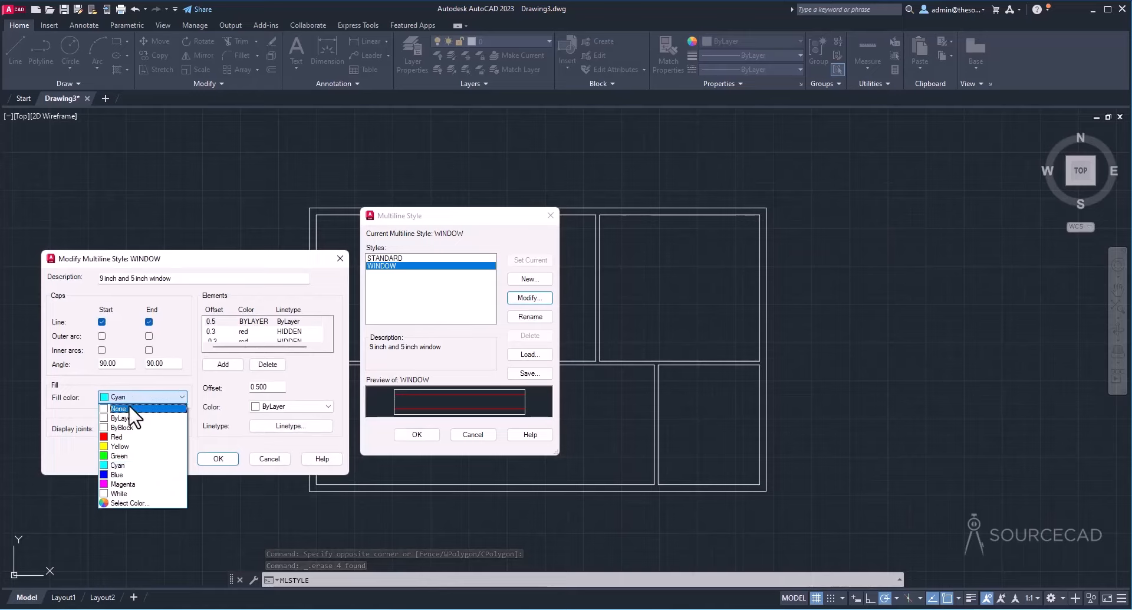
click(133, 408)
click(210, 459)
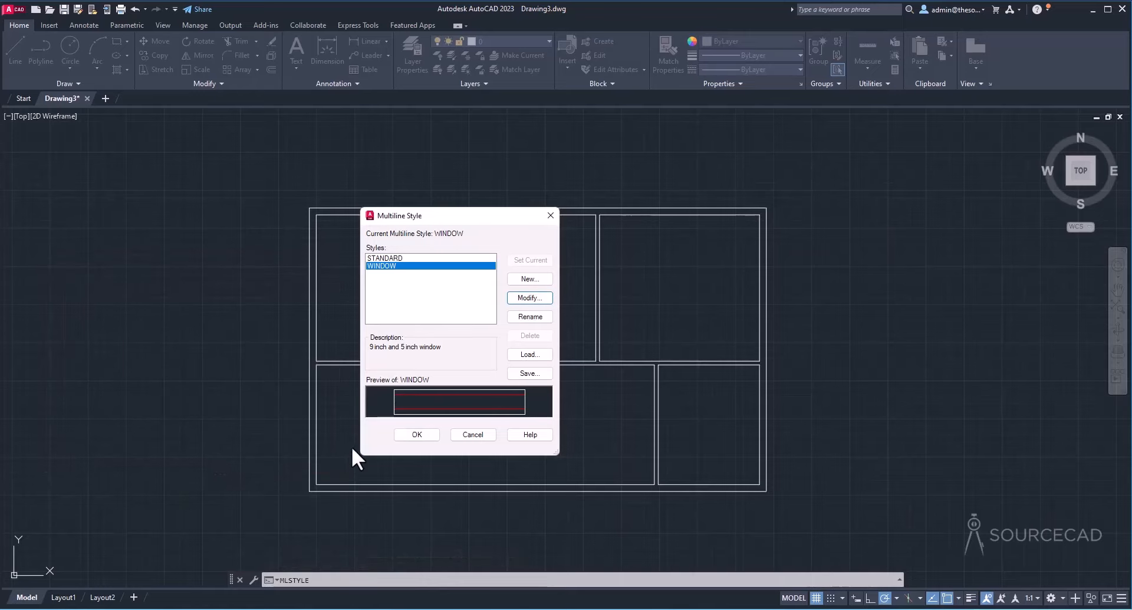
click(417, 434)
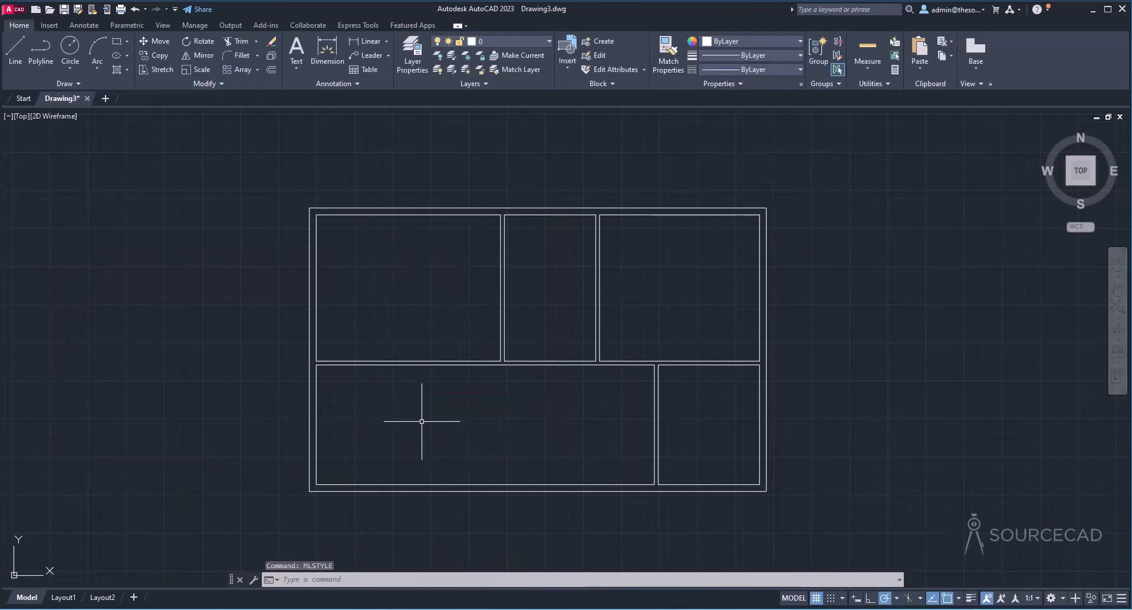
Step: Draw a 6' vertical Window-style multiline at scale 9 in the outer left wall of the upper-left room
text(ml)
key(Return)
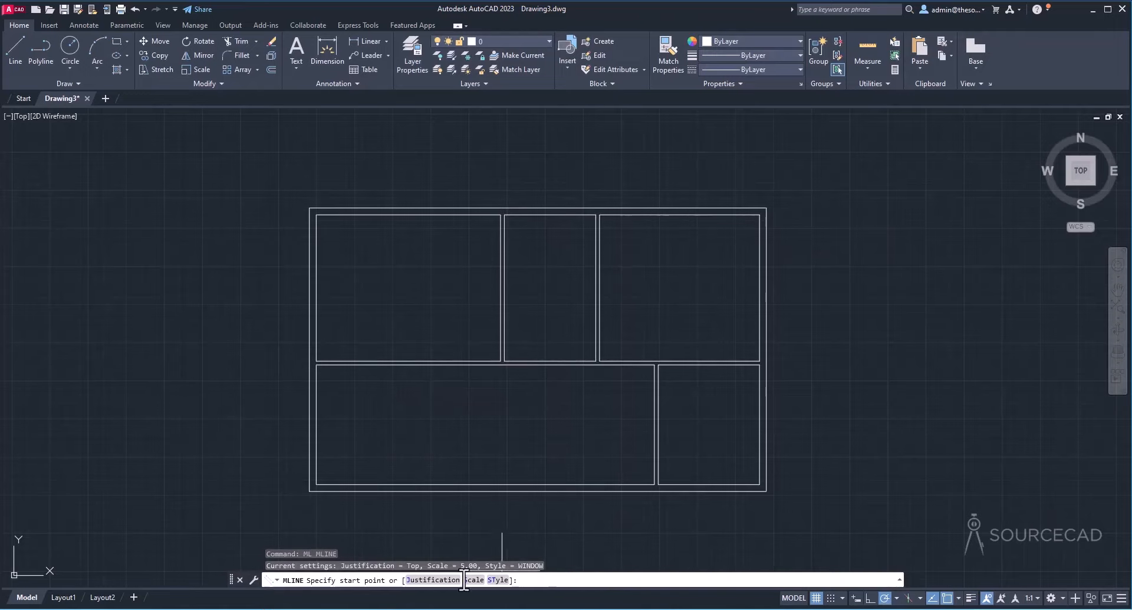
text(s)
key(Return)
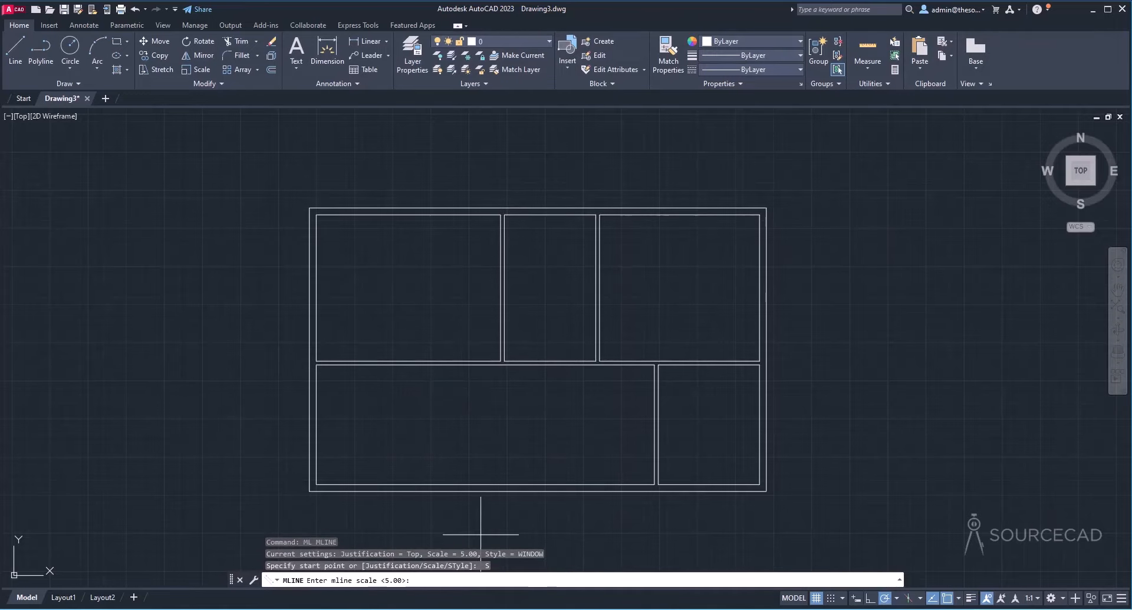
key(Return)
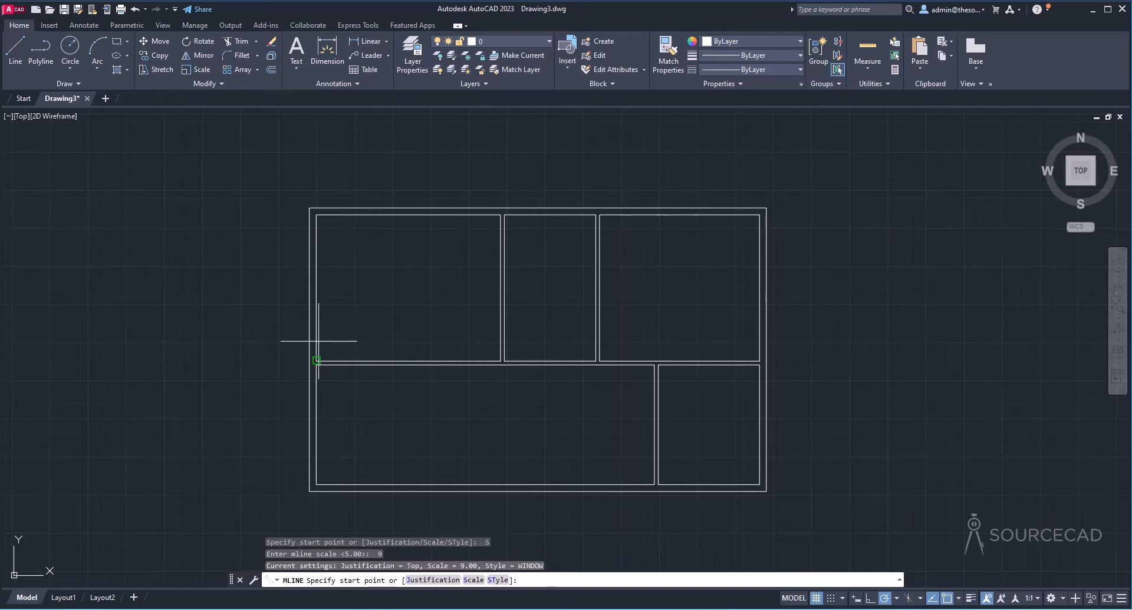
click(309, 317)
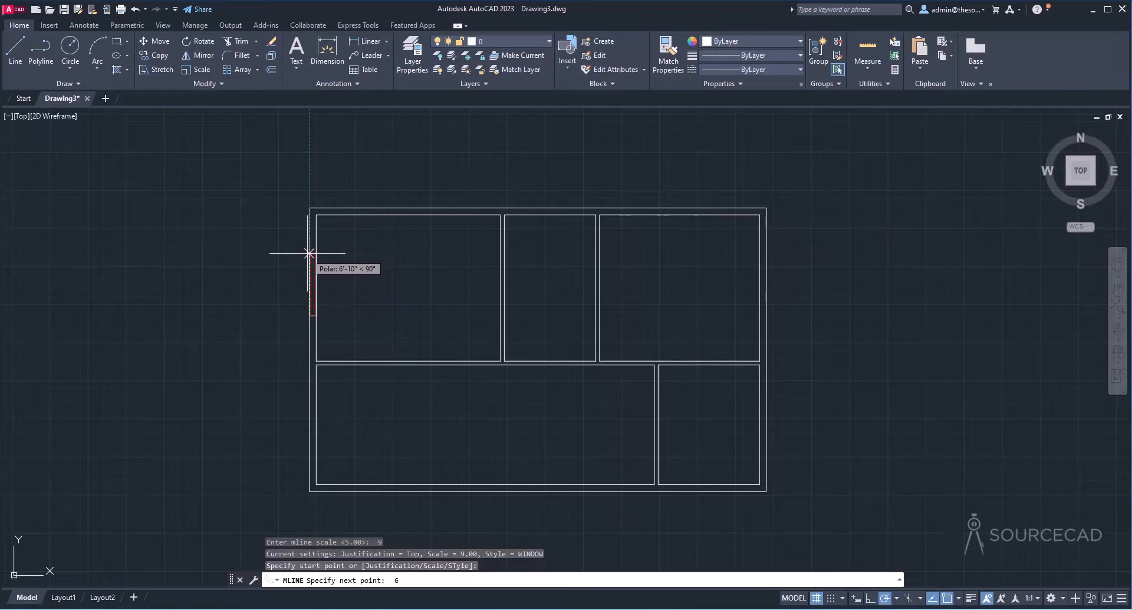
key(Return)
key(Return)
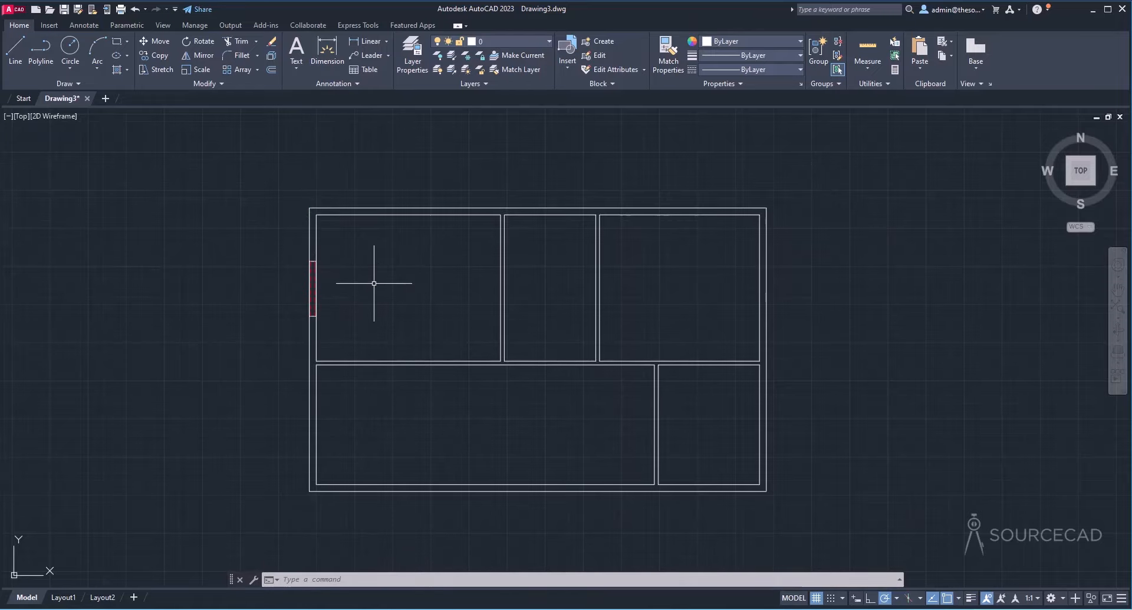
Step: Create a new drawing and set its units to Decimal length with 0.0 precision, choosing the insertion scale unit as well
click(107, 98)
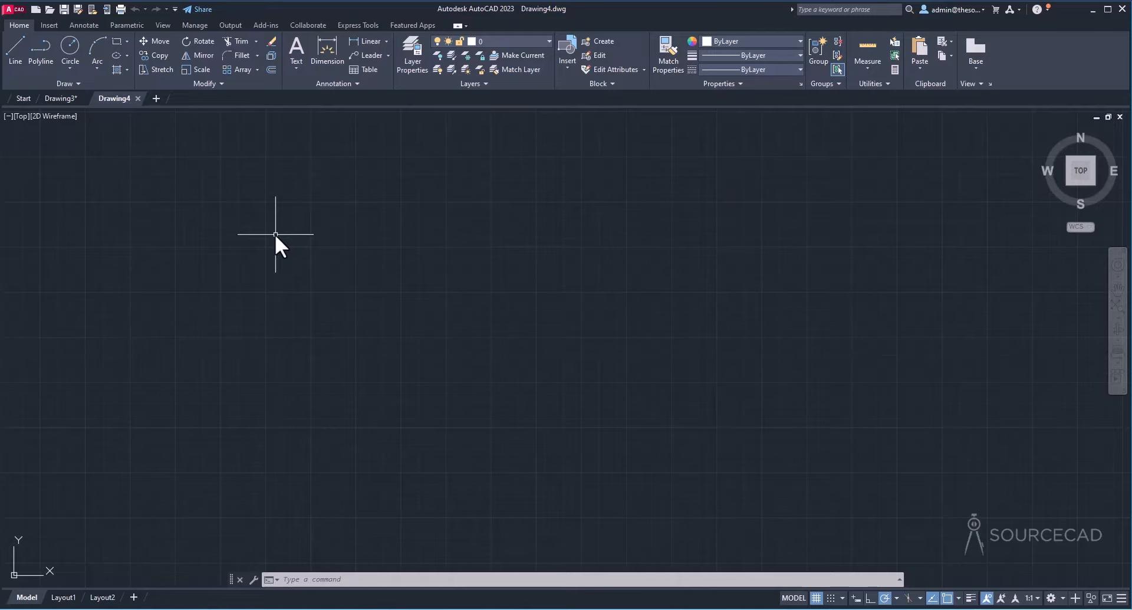
text(UN)
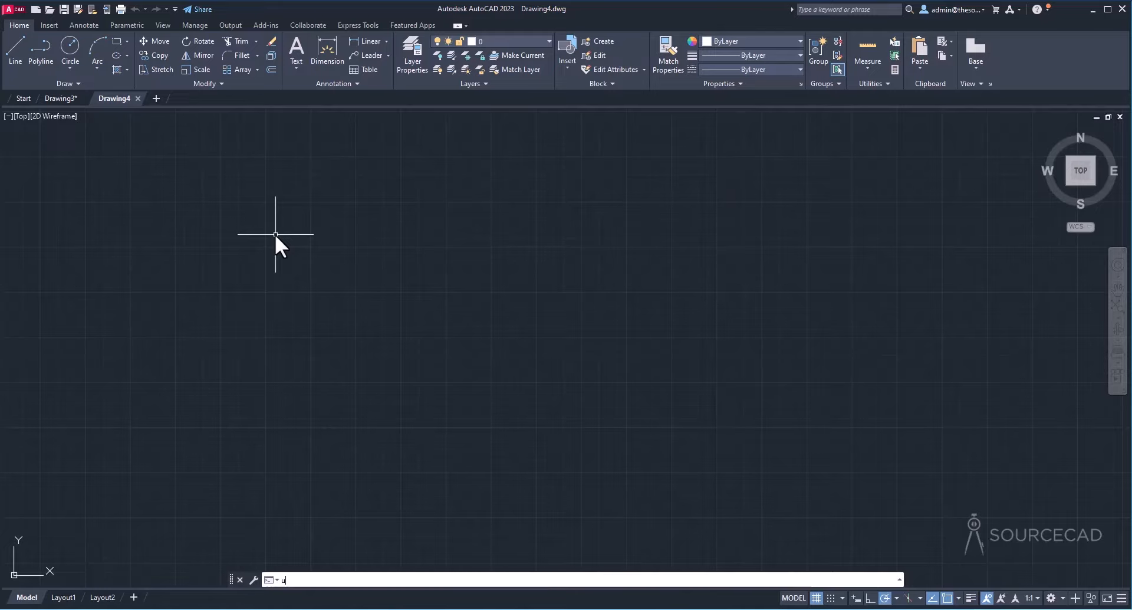
key(Return)
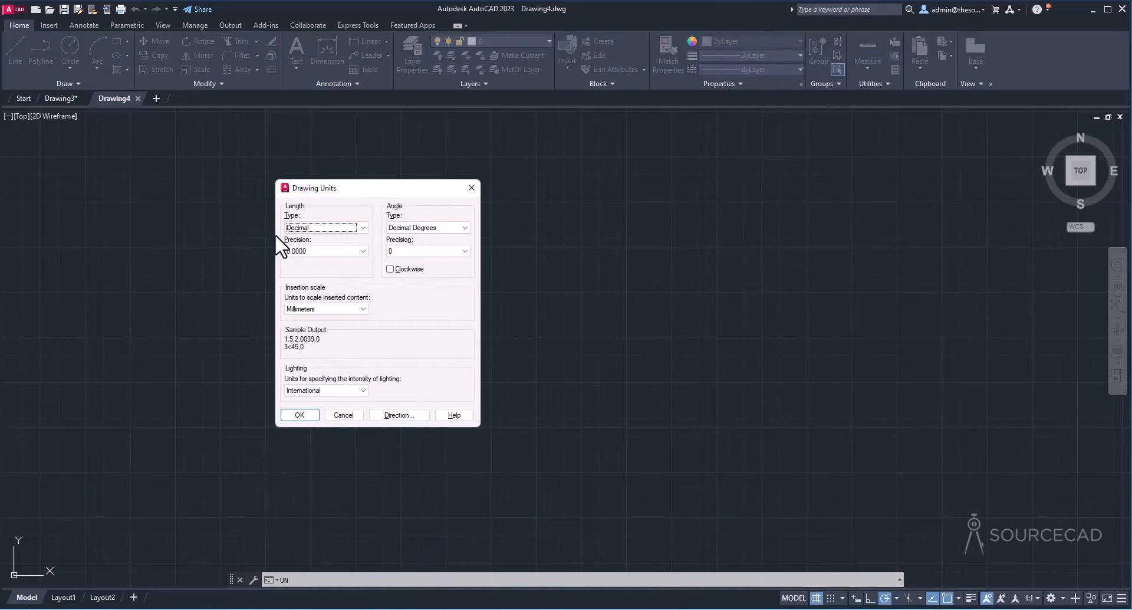
click(326, 228)
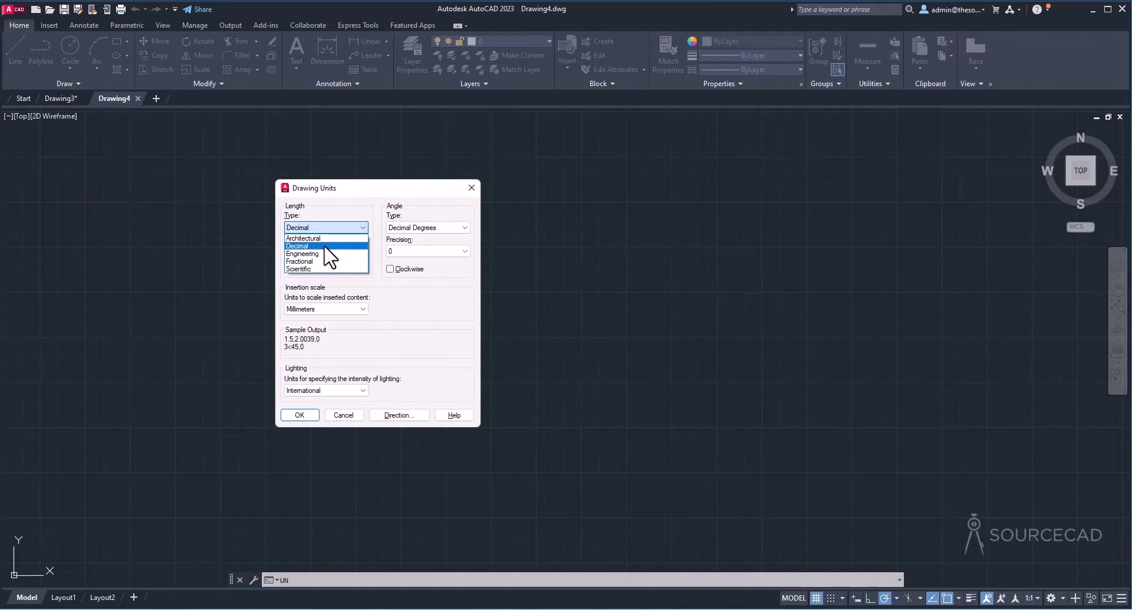
click(324, 245)
click(328, 251)
click(321, 271)
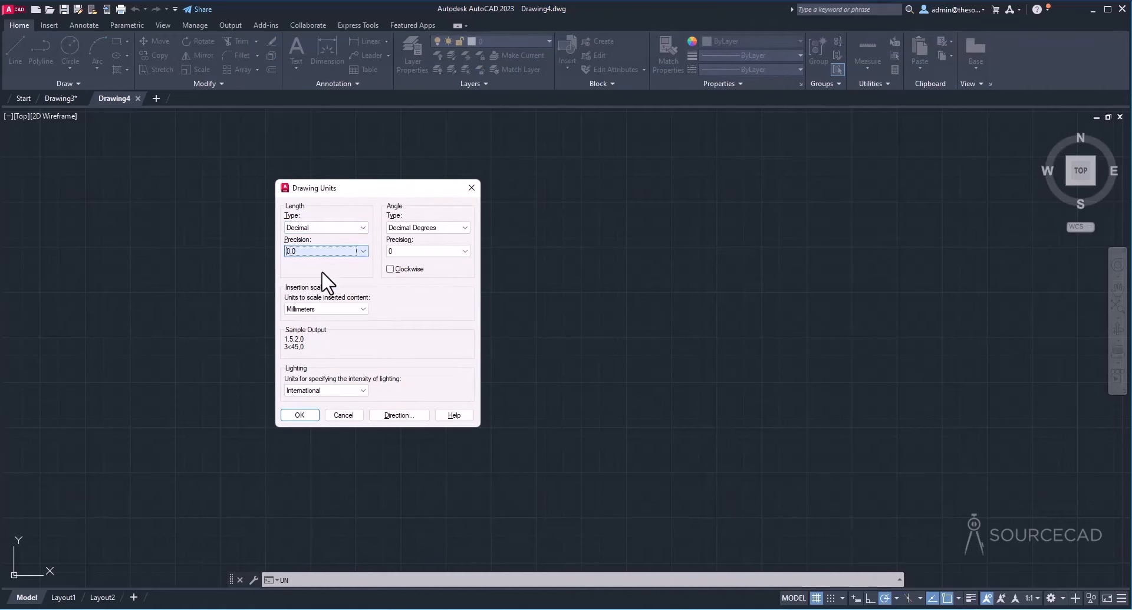
click(326, 309)
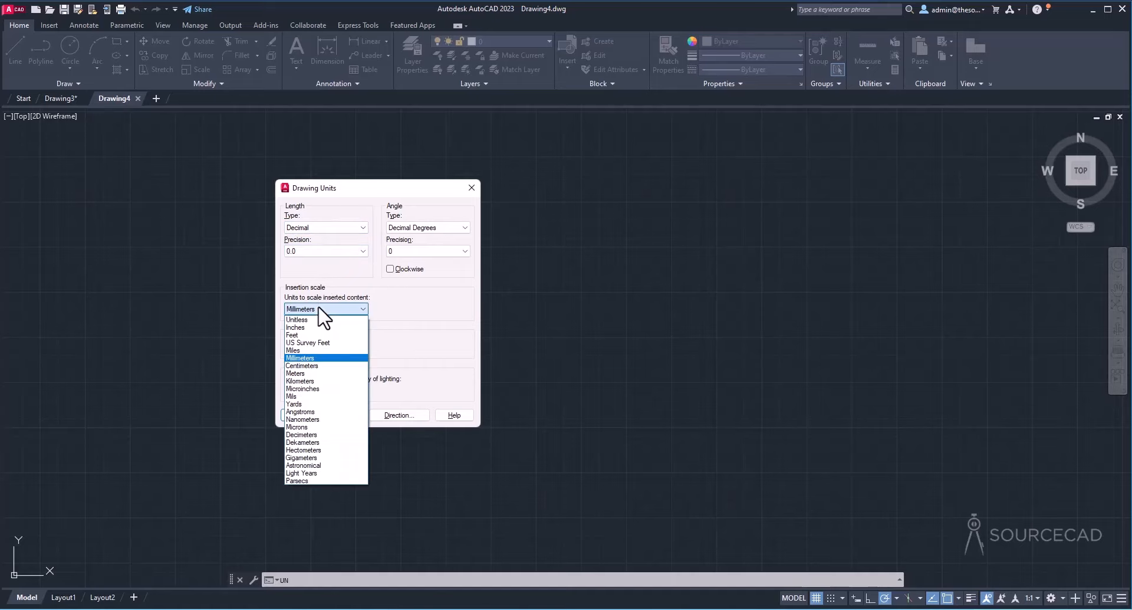
click(316, 381)
click(304, 418)
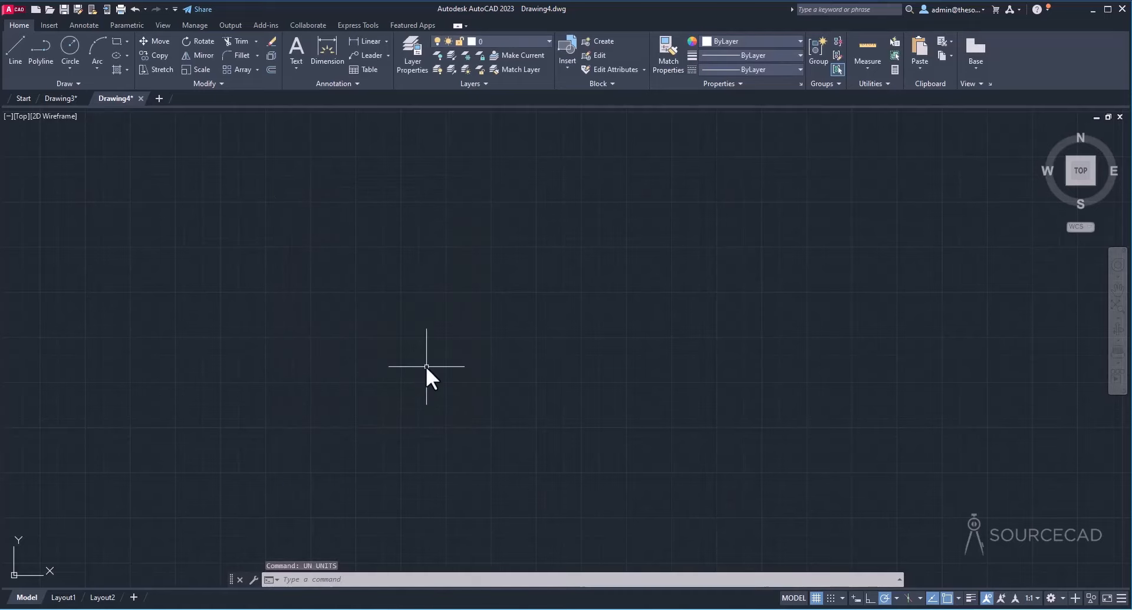
Step: Create a multiline style named Road based on STANDARD and set its two elements' offsets to 6 and -6
text(mlsty)
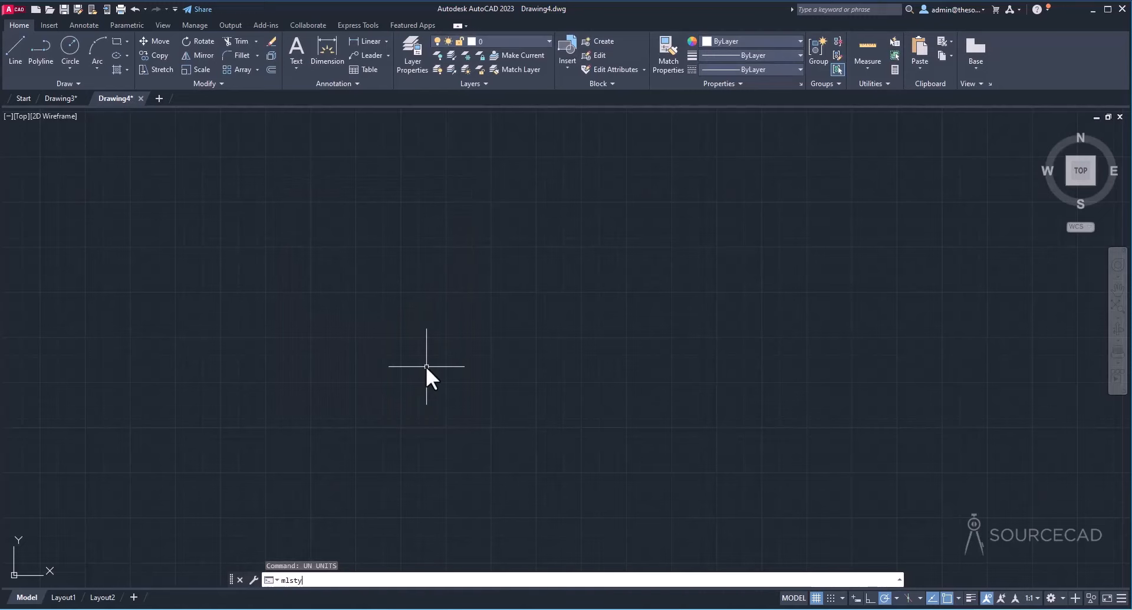
key(Return)
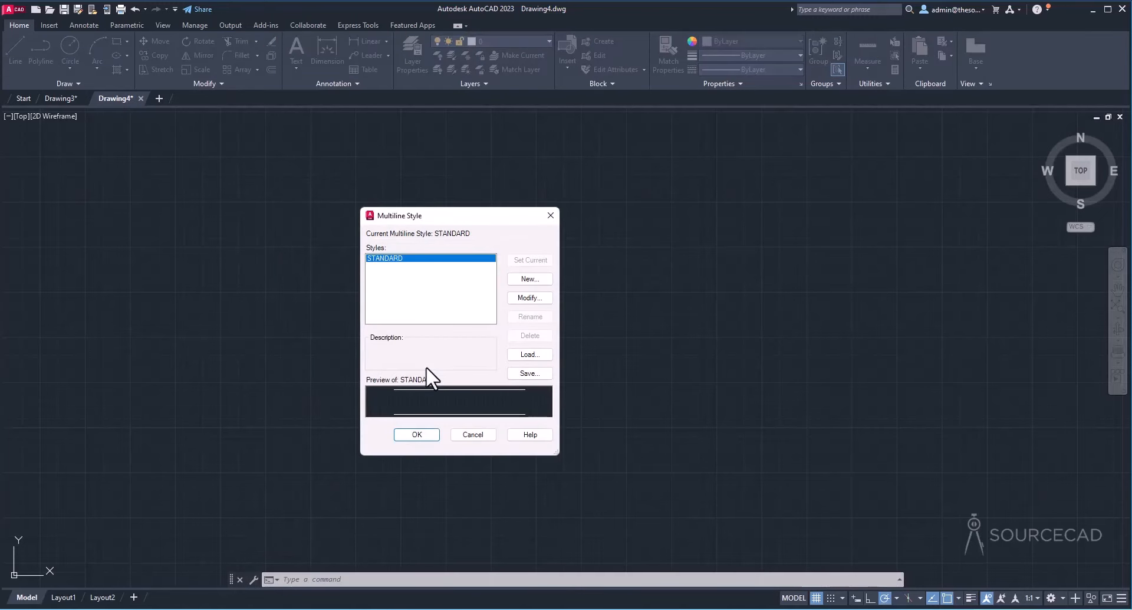
click(534, 283)
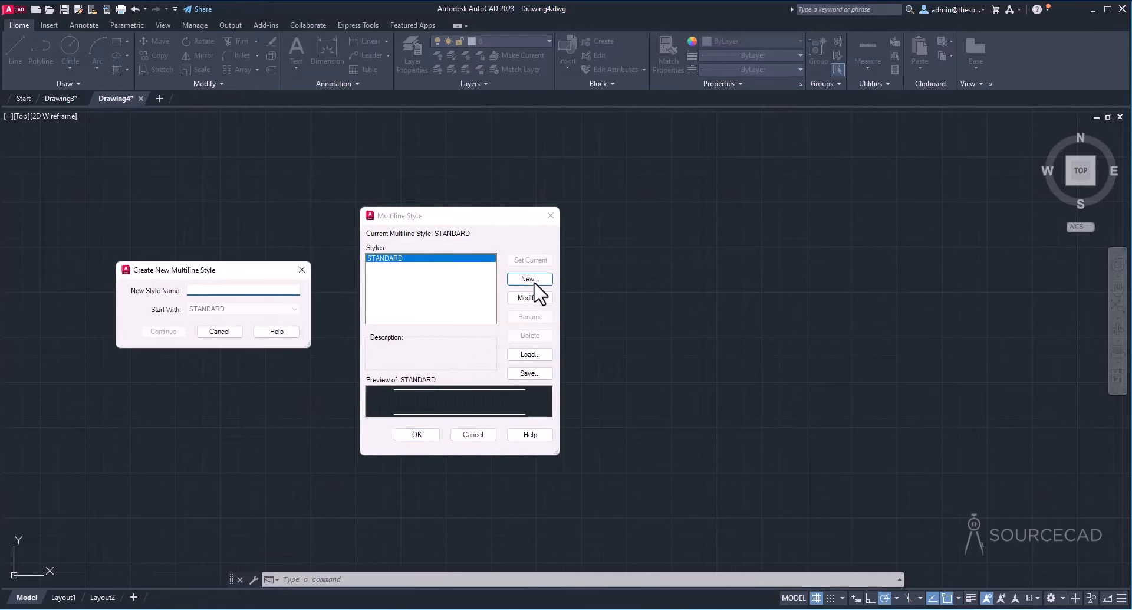
text(Road)
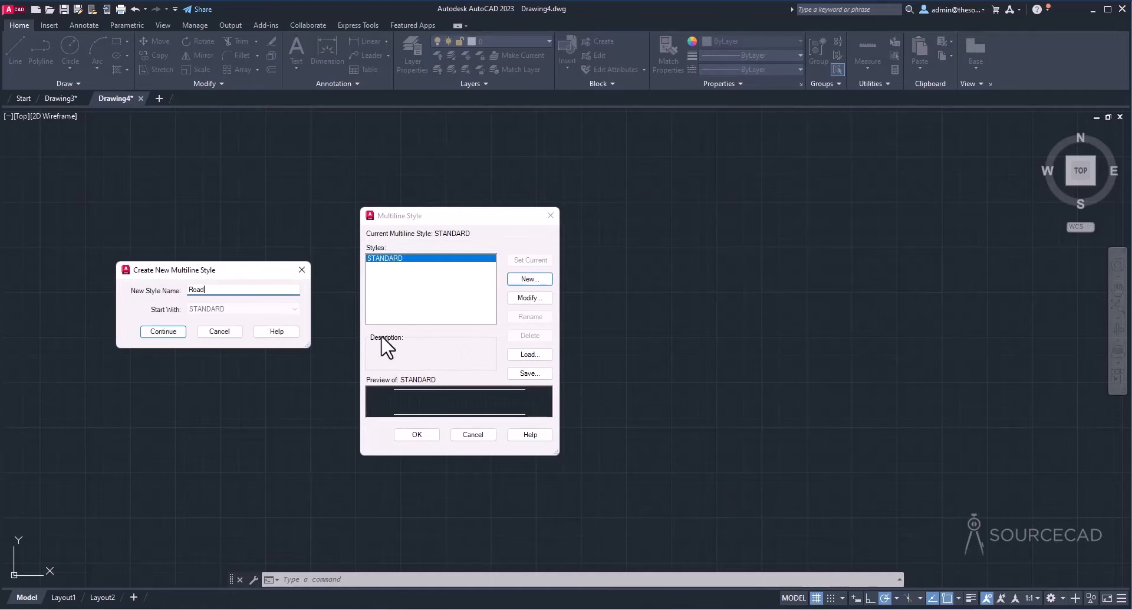
click(181, 334)
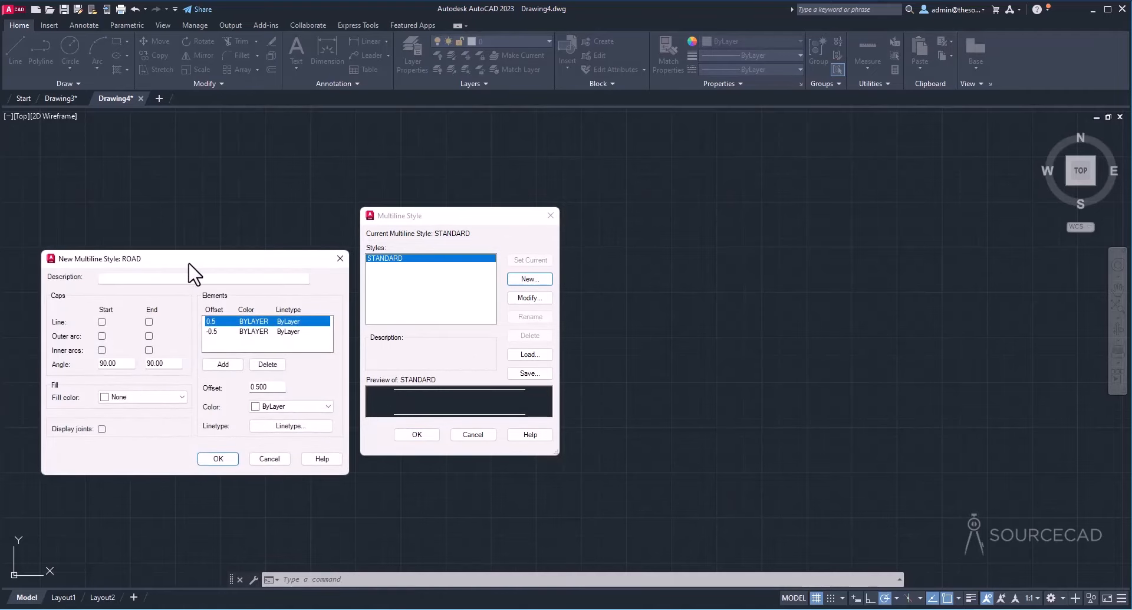
drag(190, 265, 472, 265)
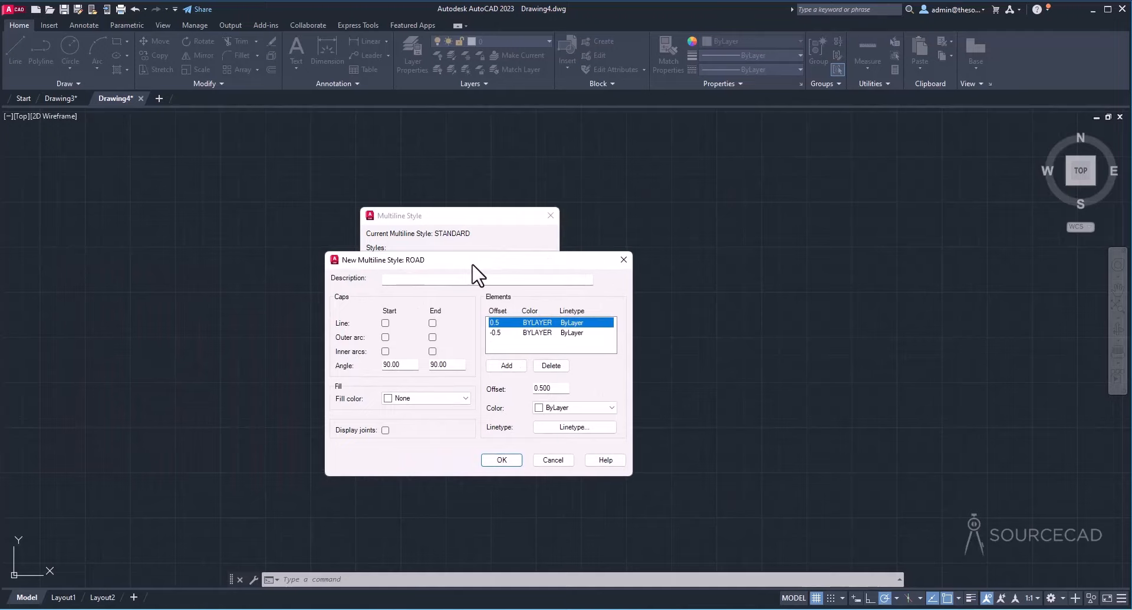
drag(563, 388, 510, 394)
click(503, 332)
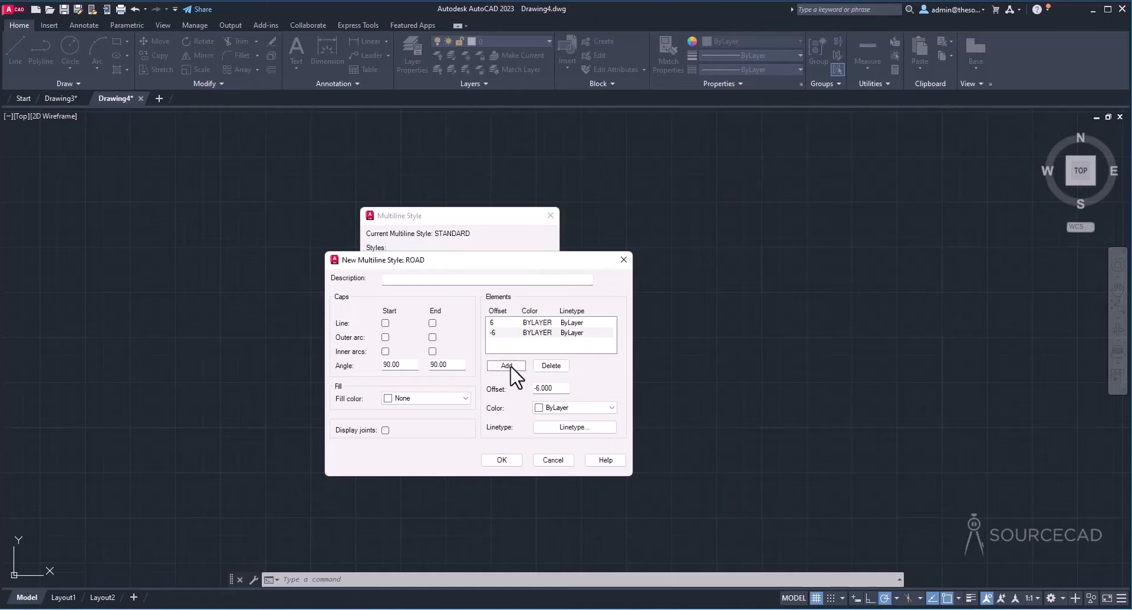
Step: Add two elements to the Road style and set their offsets to 2 and -2
click(507, 366)
click(506, 365)
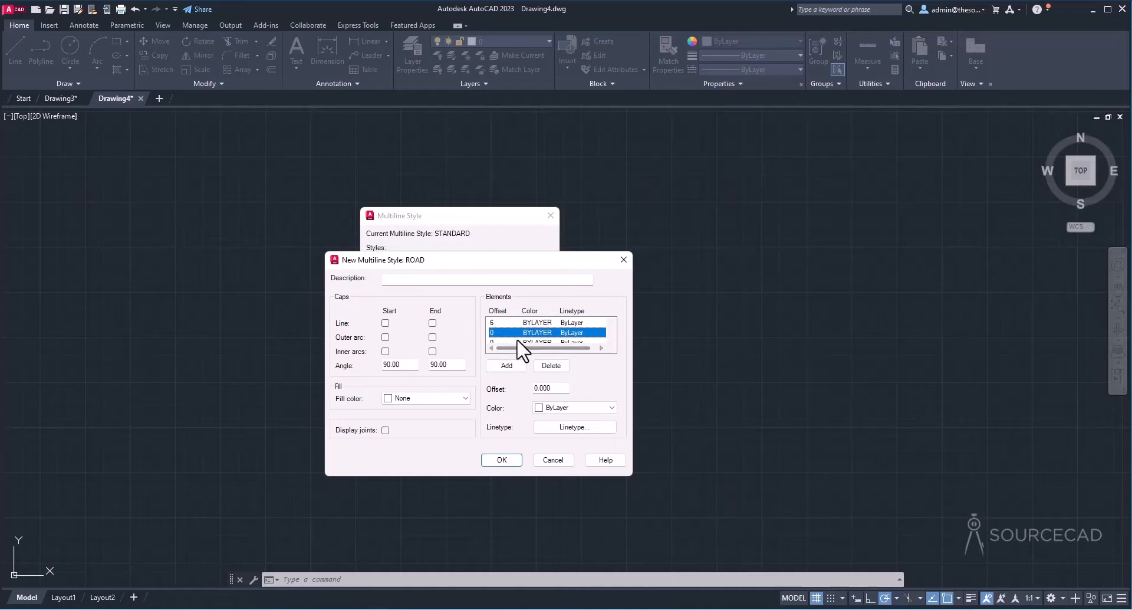
drag(487, 267, 241, 225)
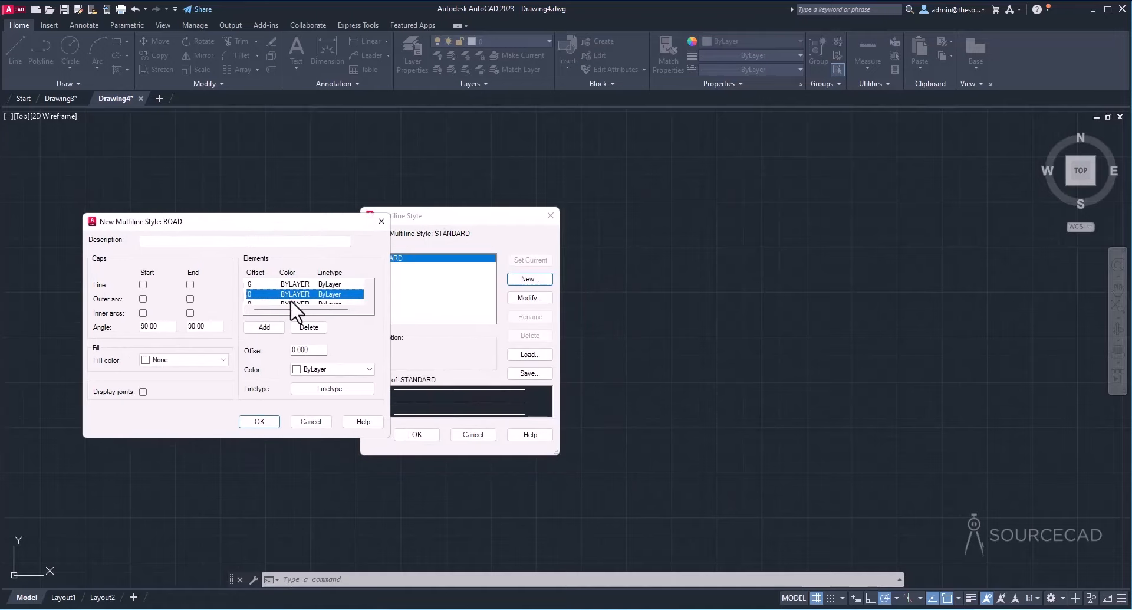
double_click(315, 349)
text(2)
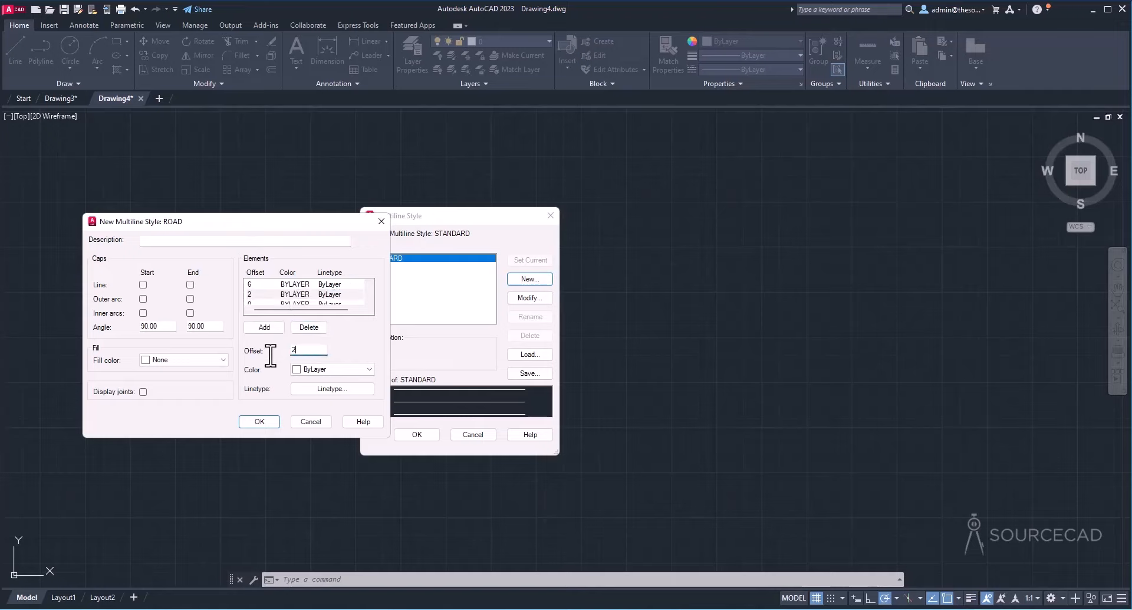
key(Tab)
click(264, 302)
double_click(313, 349)
text(-2.000)
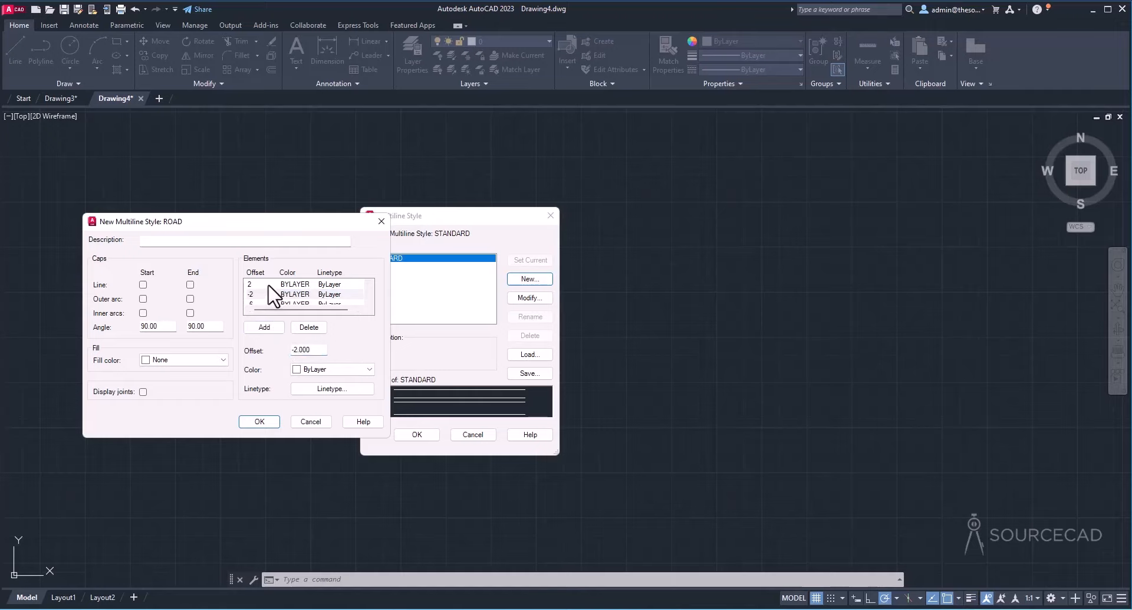
Step: Load the ACAD_ISO02W100 dashed linetype and assign it to the Road style's element at offset 2
click(269, 285)
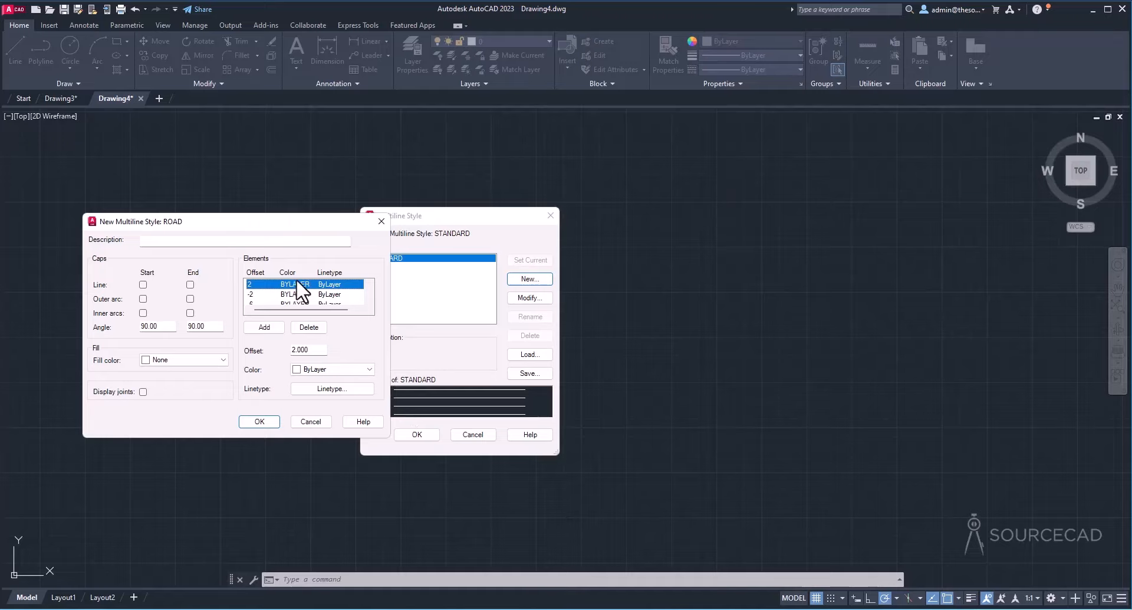
click(332, 388)
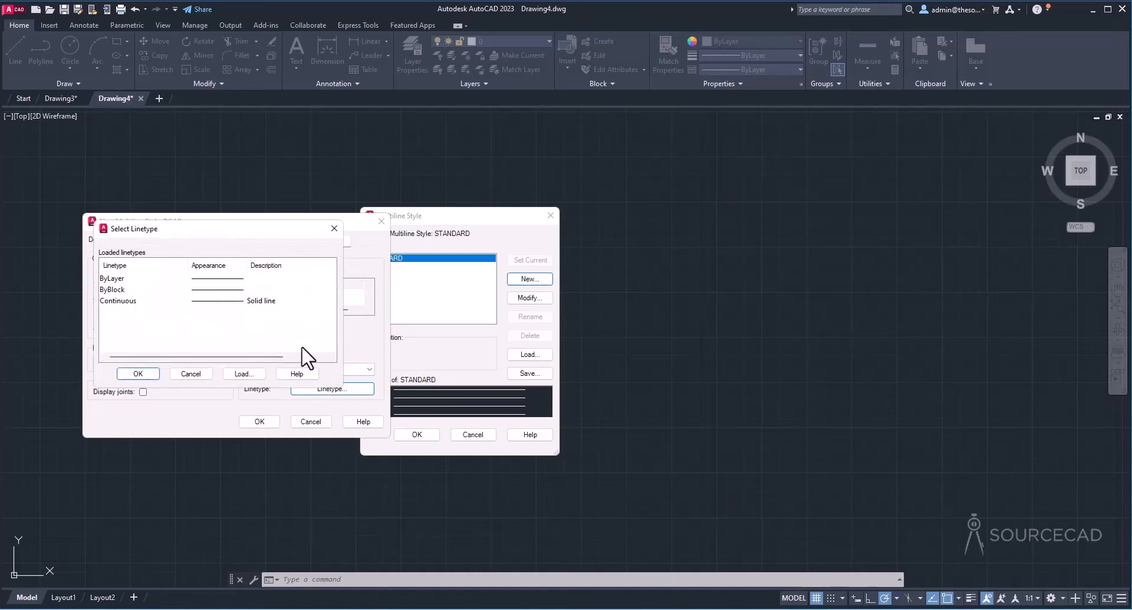
click(233, 374)
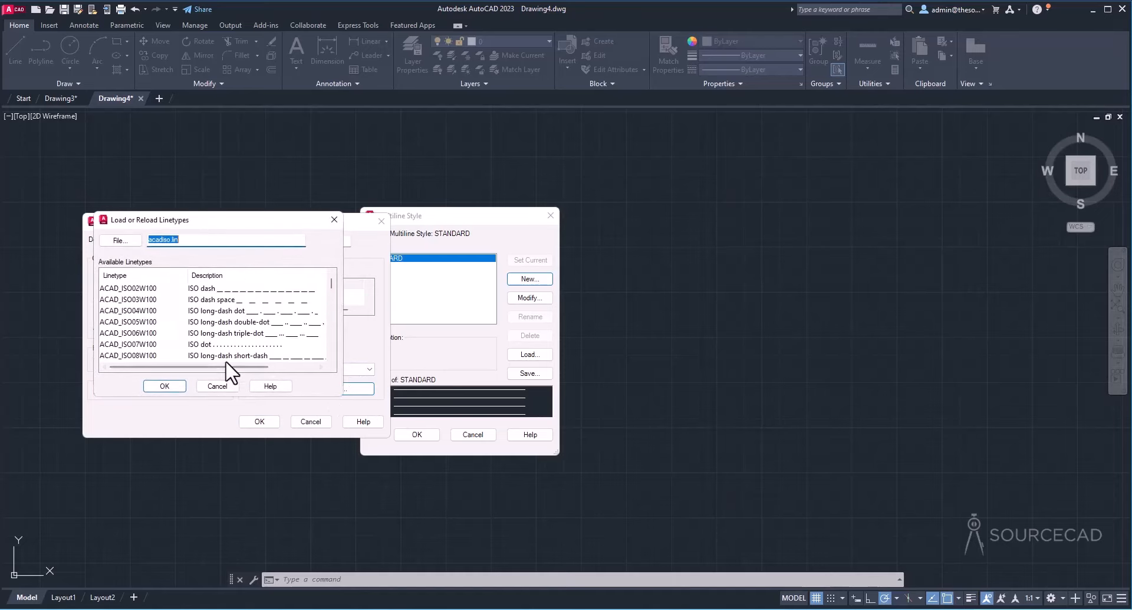
click(206, 289)
click(176, 388)
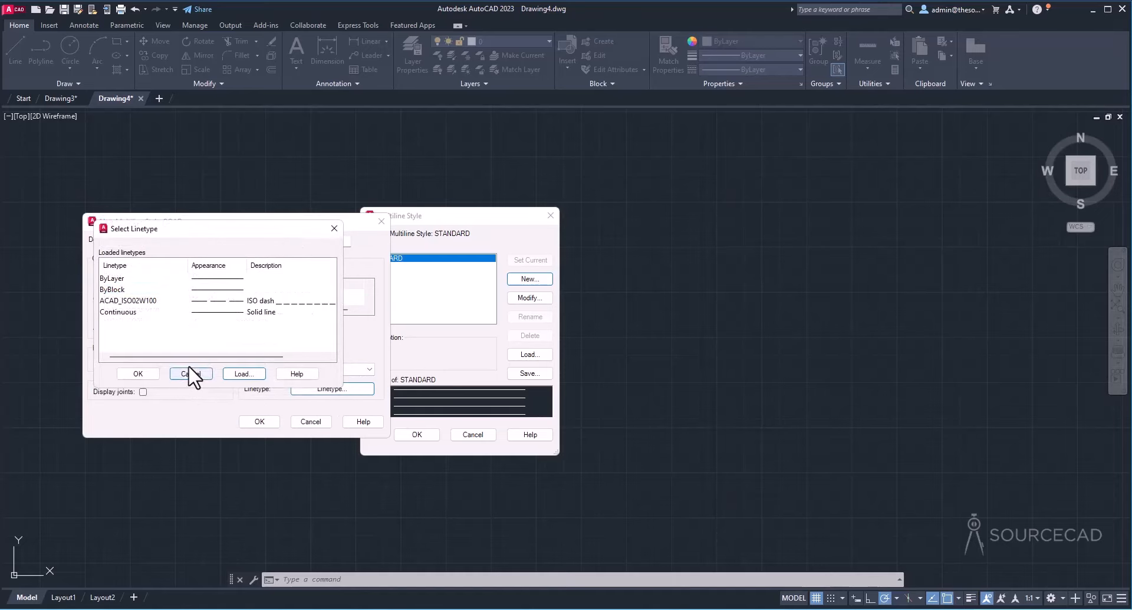
click(230, 301)
click(139, 373)
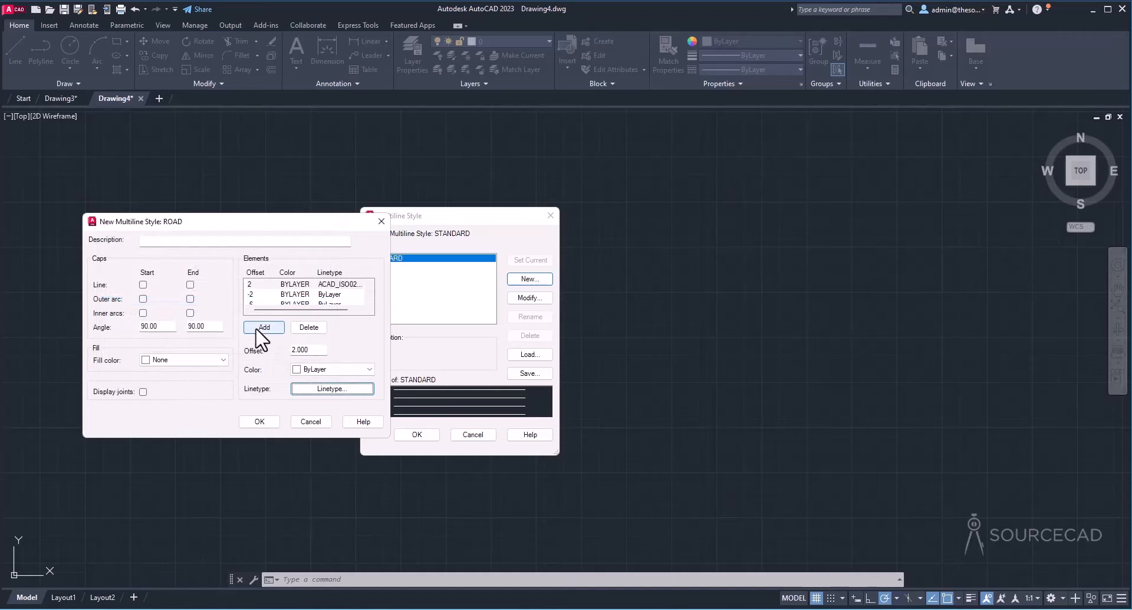
Step: Assign the ACAD_ISO02W100 linetype to the Road style's element at offset -2
click(259, 295)
click(316, 388)
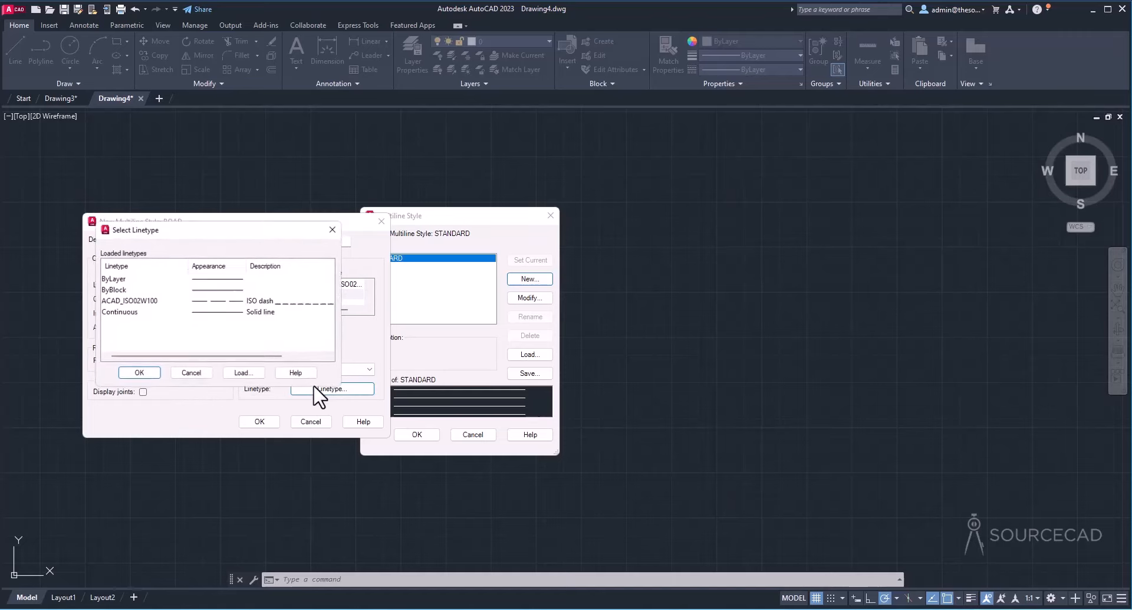
click(243, 300)
click(139, 372)
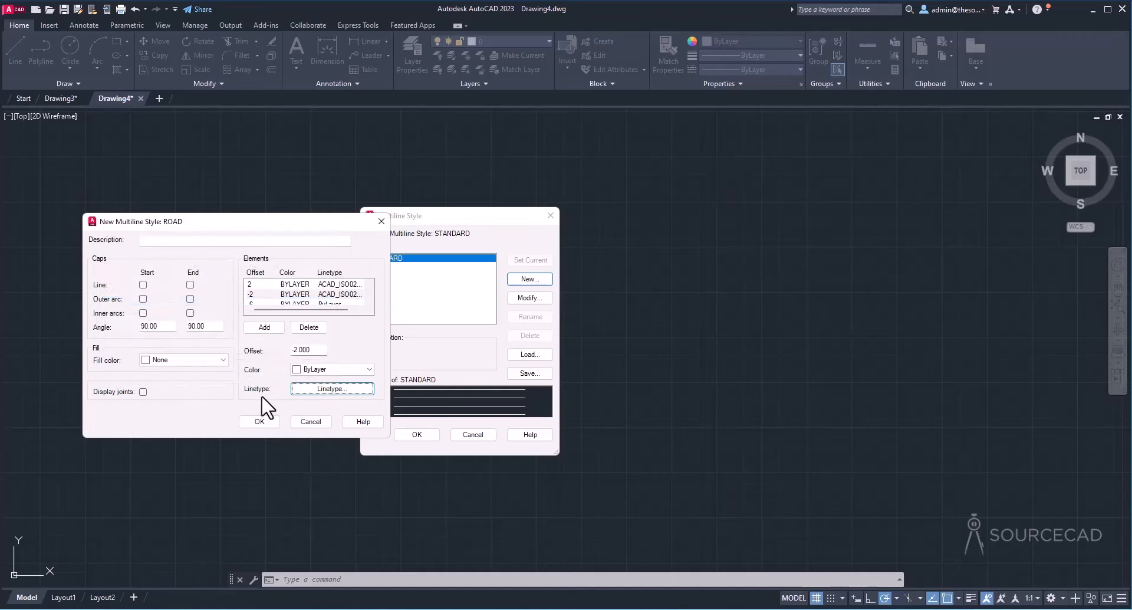
Step: Turn on joint display for the Road style, accept the new style and close the multiline style settings
click(143, 391)
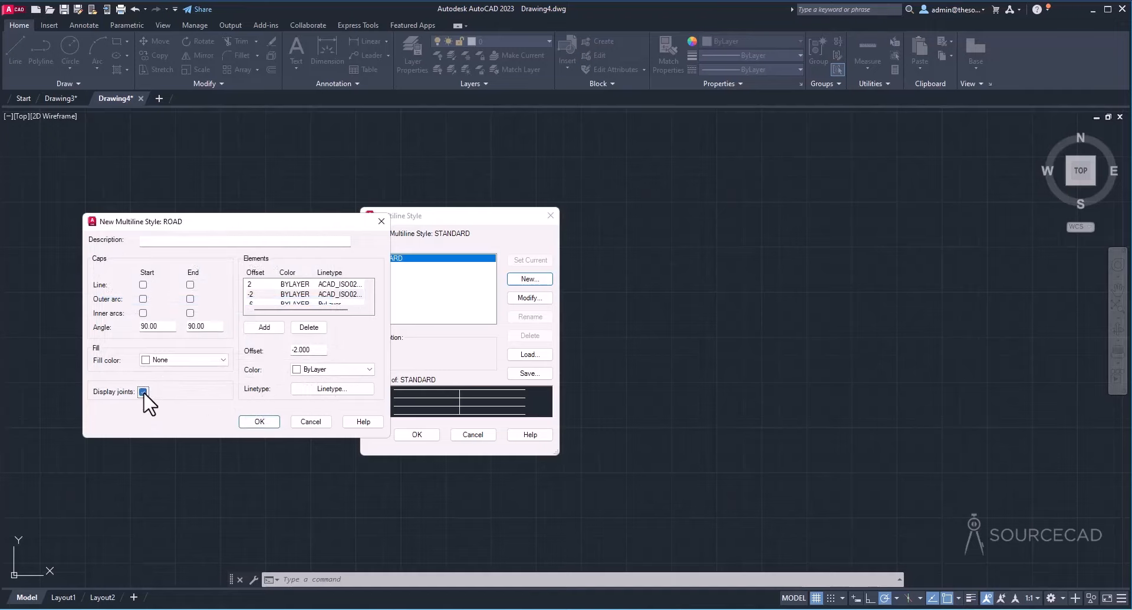
click(263, 420)
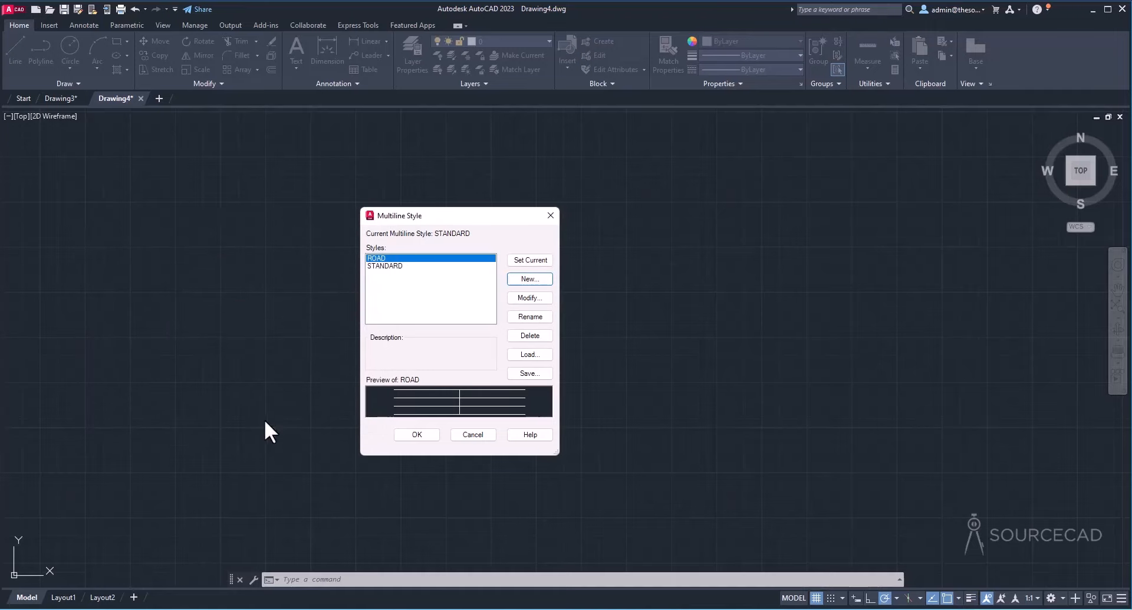
click(416, 435)
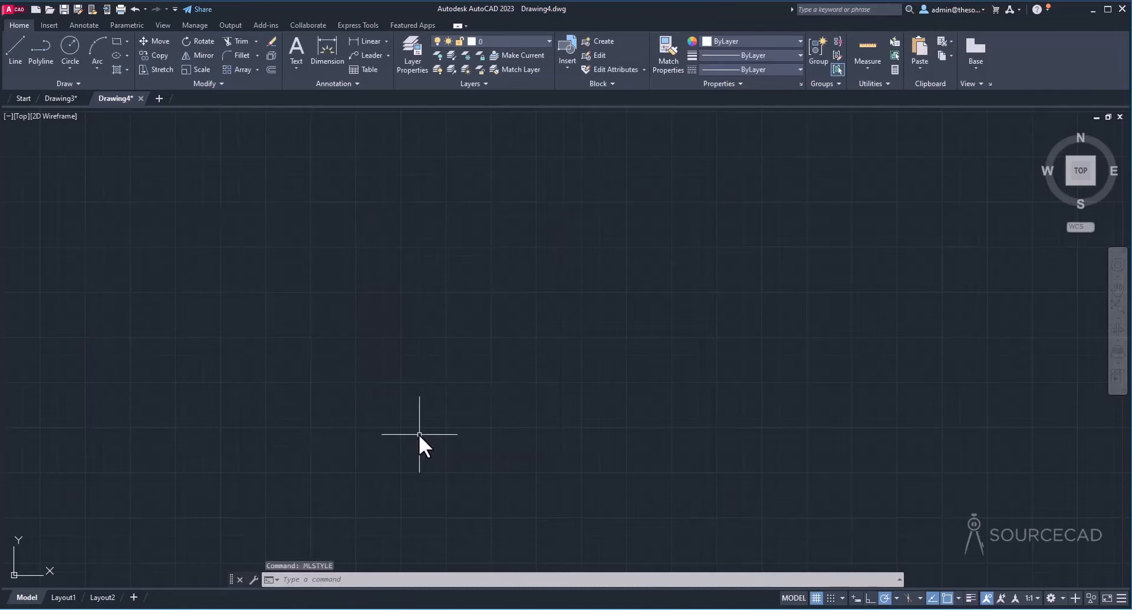
Step: Draw a three-segment multiline in the Road style, running horizontally, rising diagonally, and sloping slightly down at its end
text(ml)
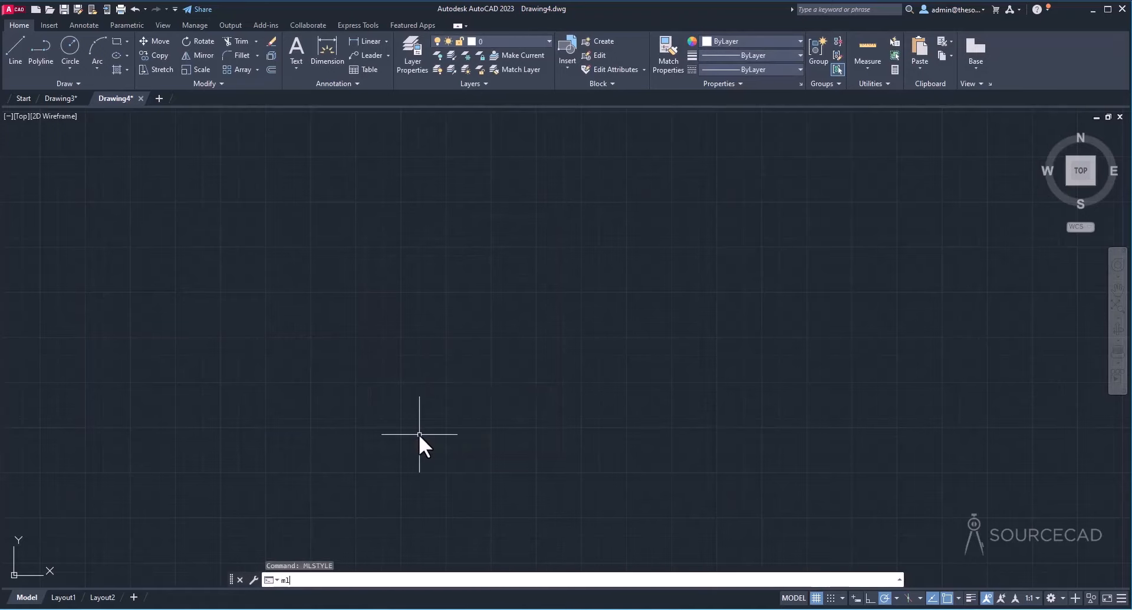
key(Return)
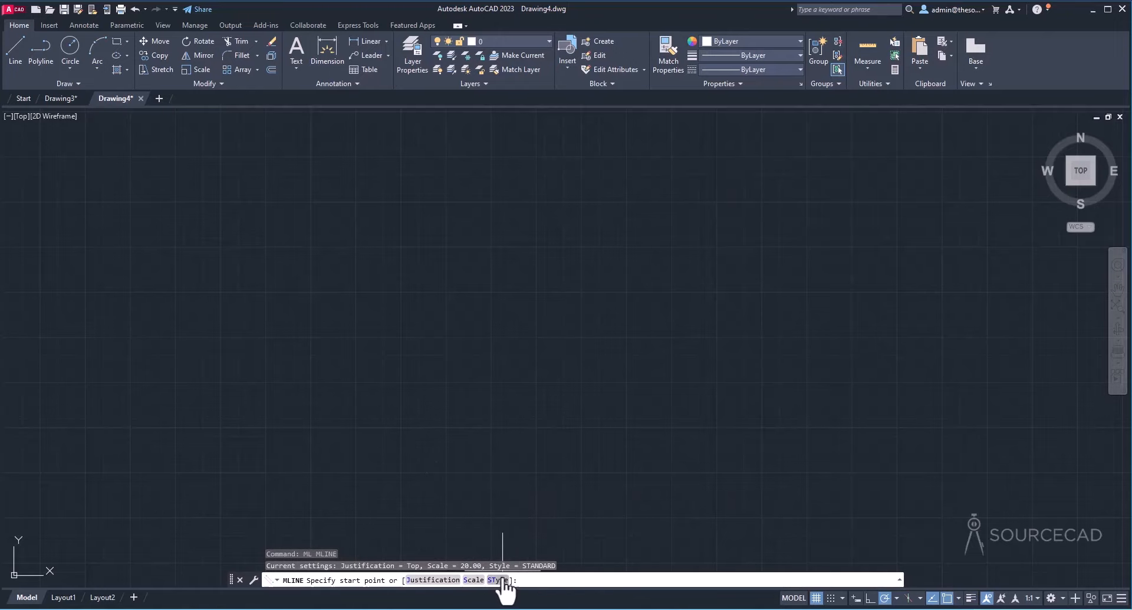
click(503, 580)
text(road)
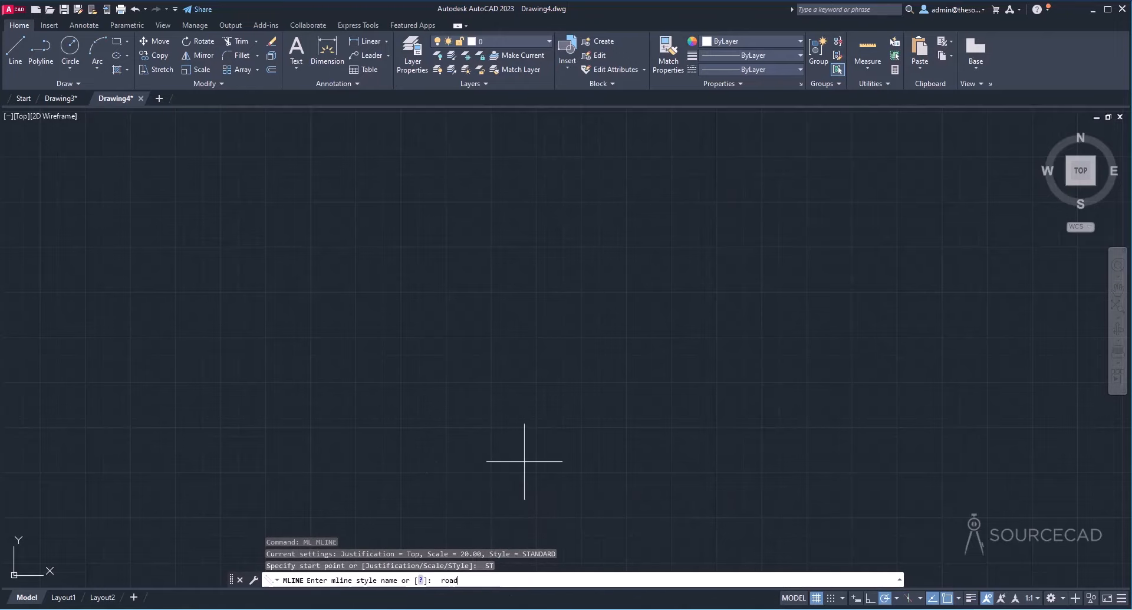
key(Return)
click(325, 349)
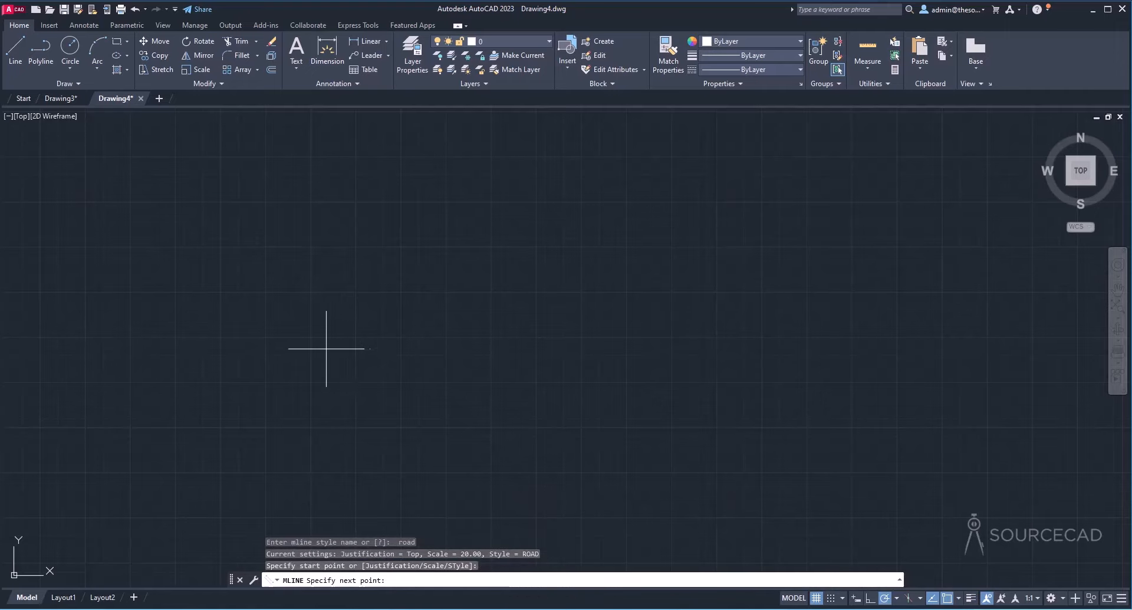
click(515, 350)
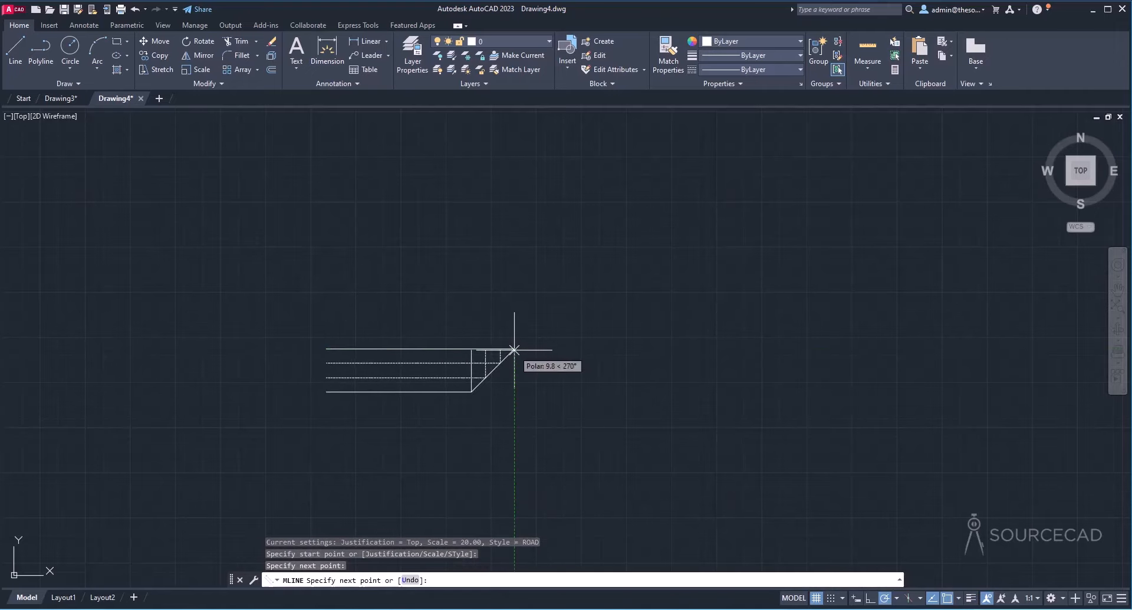
click(715, 260)
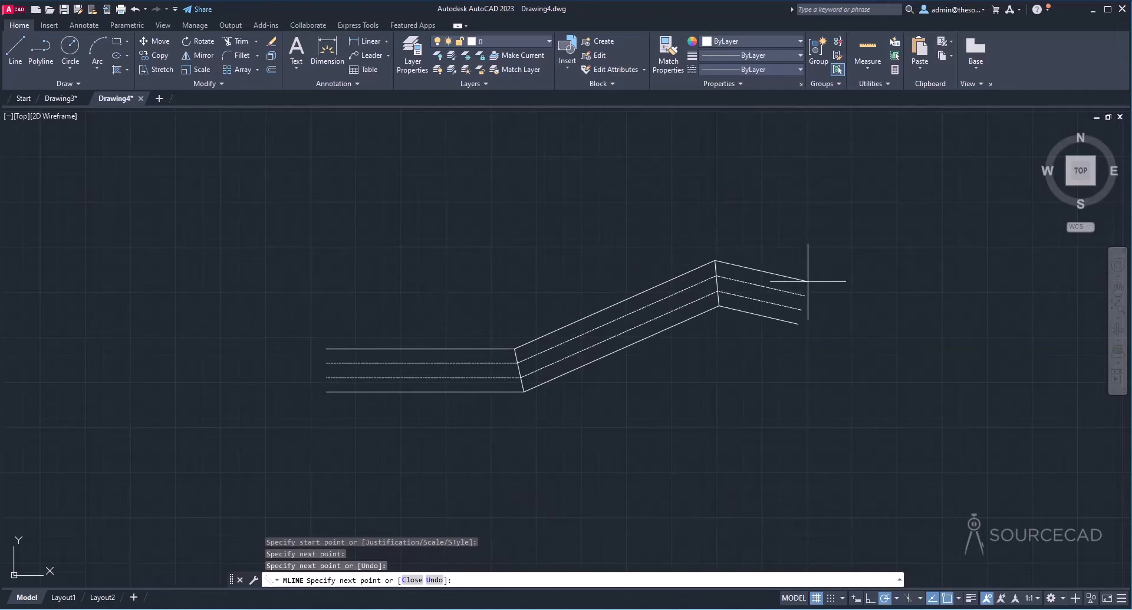
click(919, 289)
key(Return)
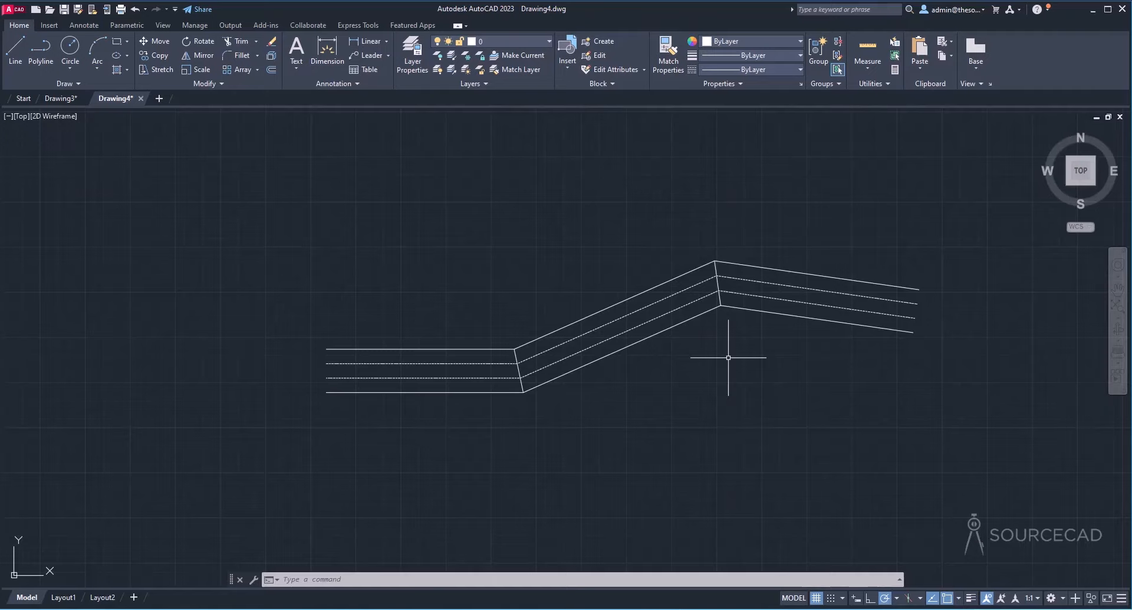
Step: Delete the three-segment Road multiline from the drawing
click(729, 357)
click(519, 246)
key(Delete)
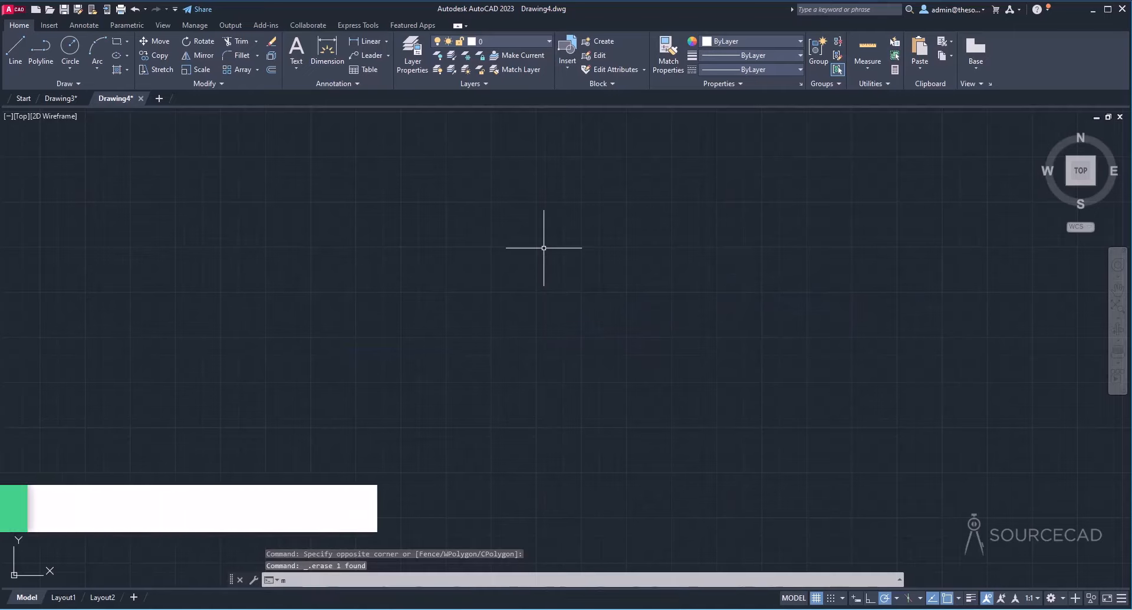
Step: Turn off joint display in the Road multiline style and accept the modified style
text(mlstyle)
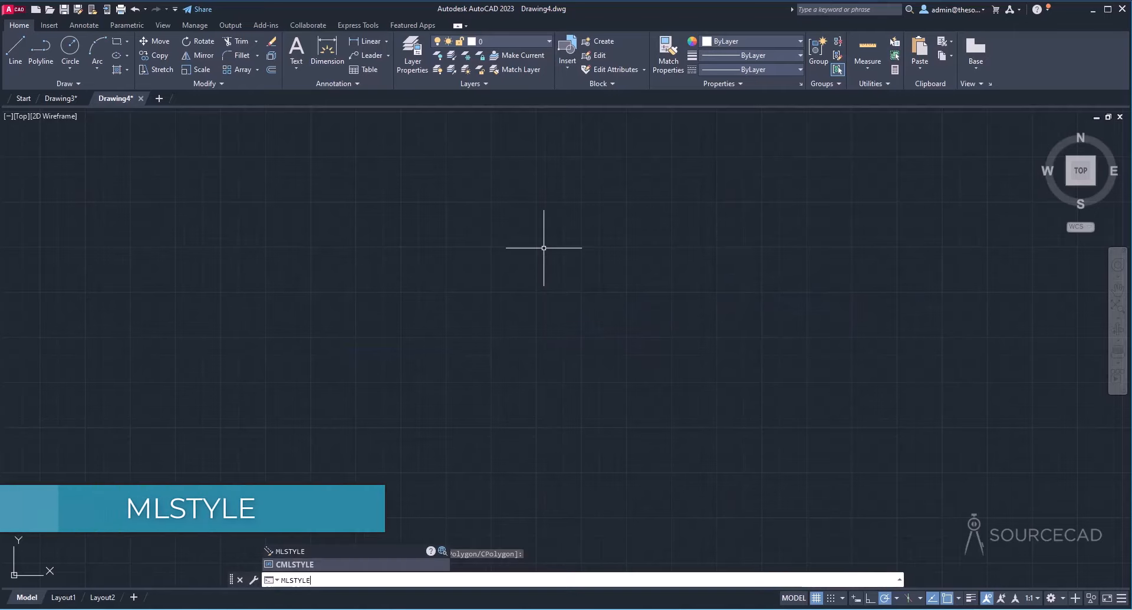
key(Return)
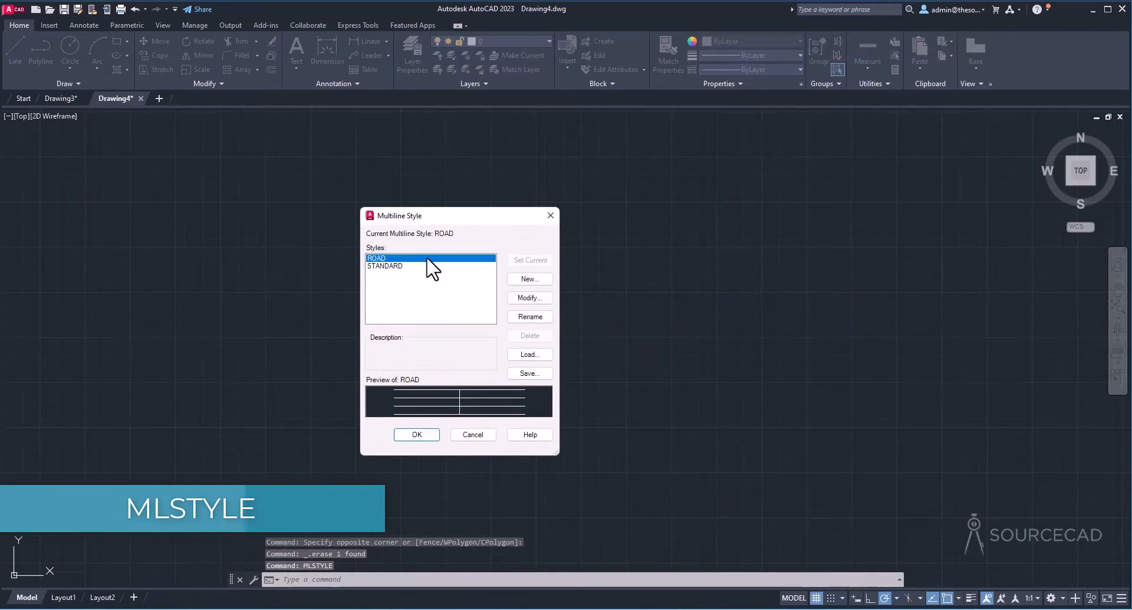
click(542, 298)
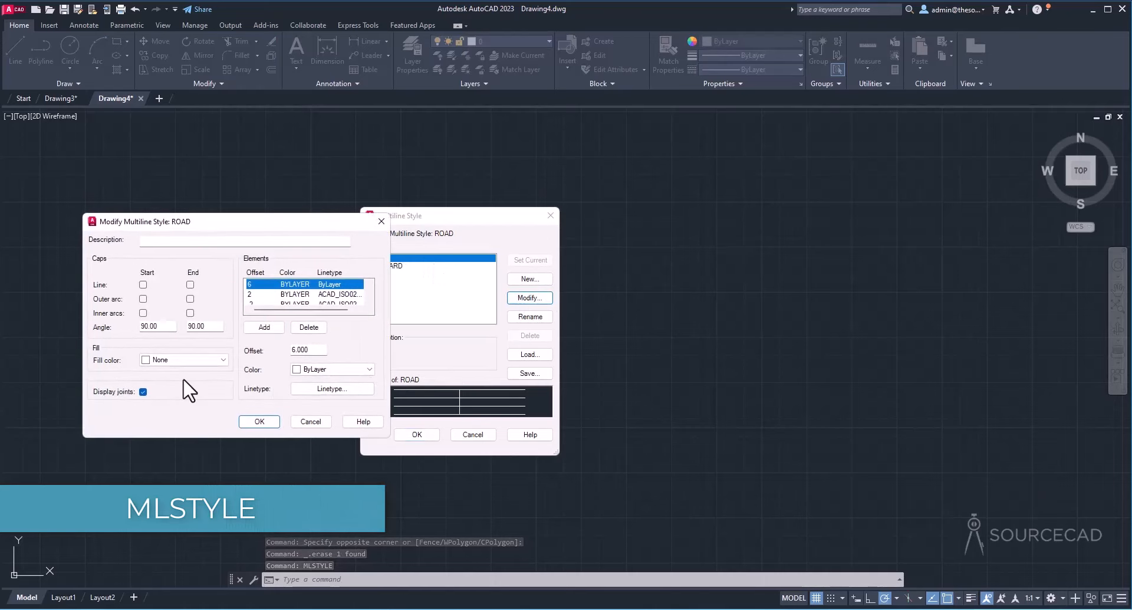
click(143, 392)
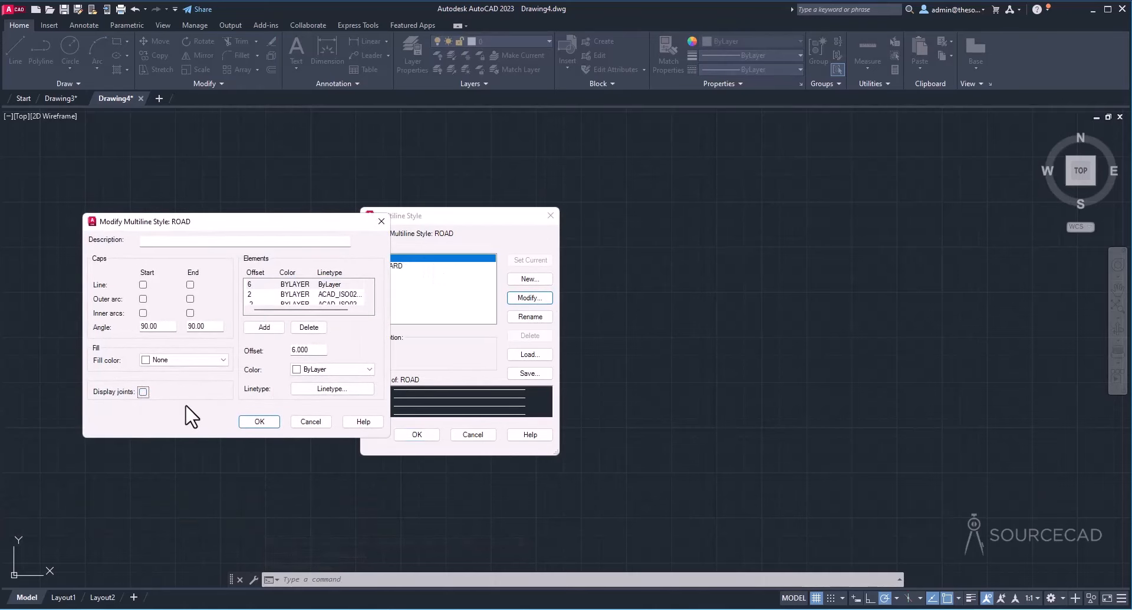
click(257, 421)
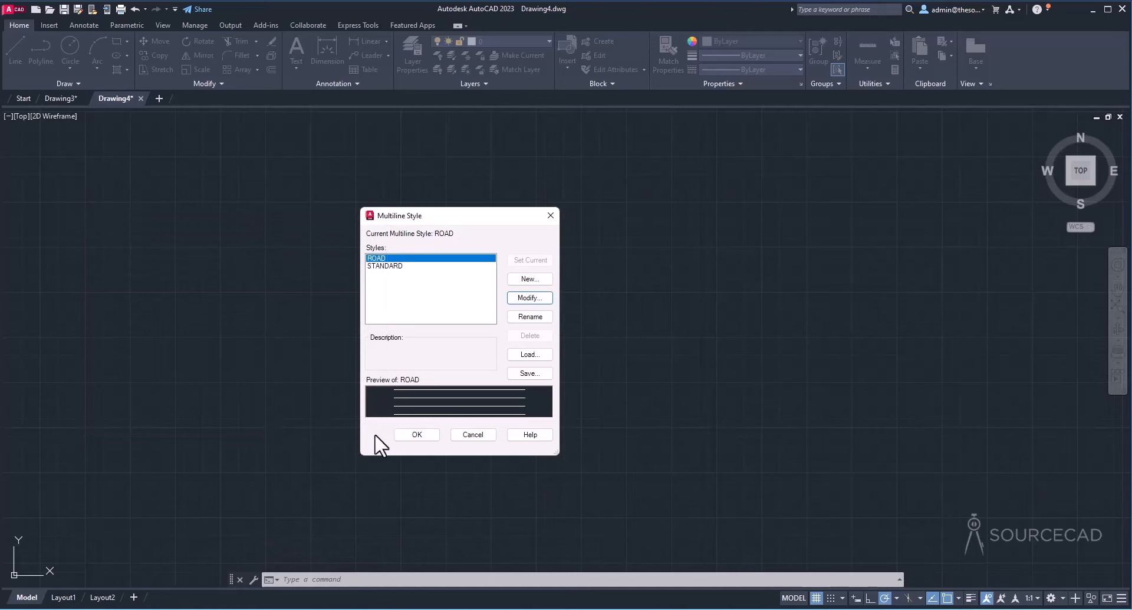
click(417, 434)
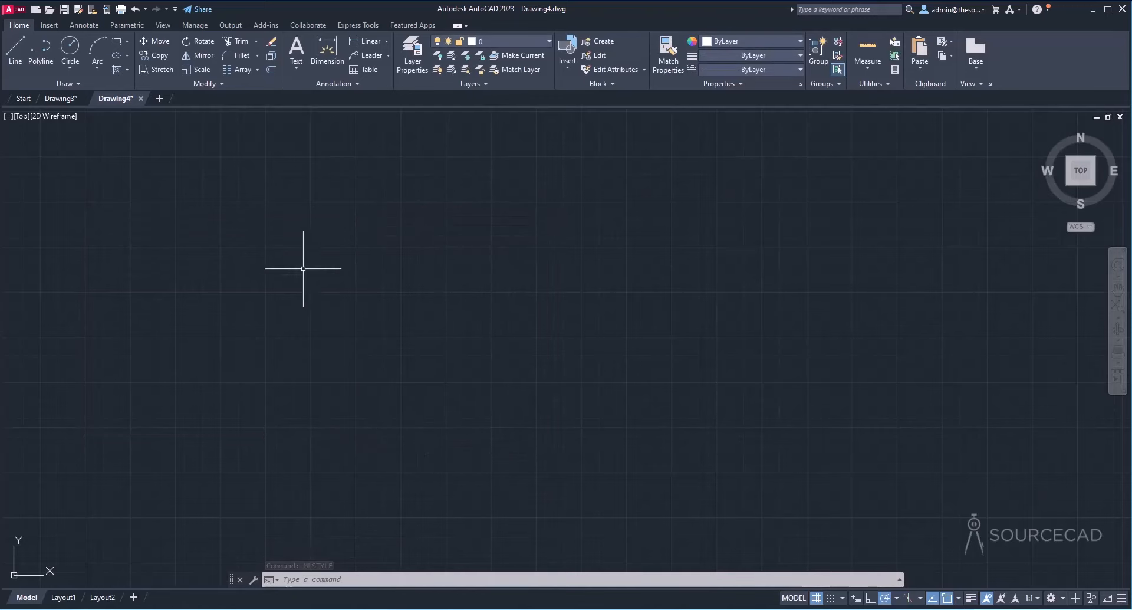
Step: Draw a stepped Road multiline with a horizontal segment, a vertical rise and a second horizontal segment
text(ML)
key(Return)
click(211, 300)
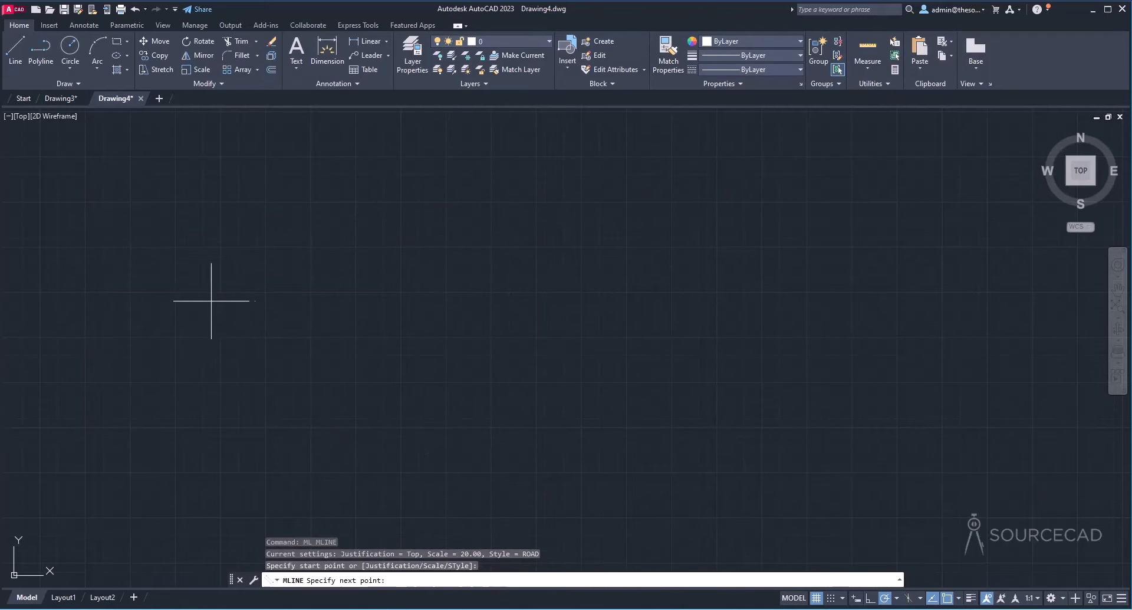
click(452, 300)
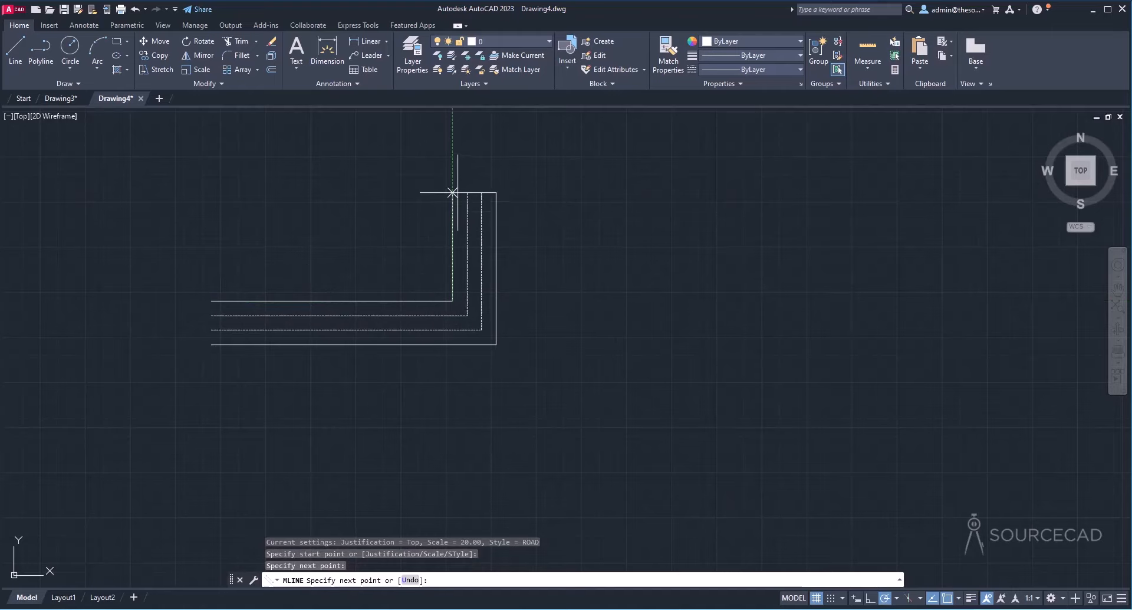
click(452, 190)
click(737, 190)
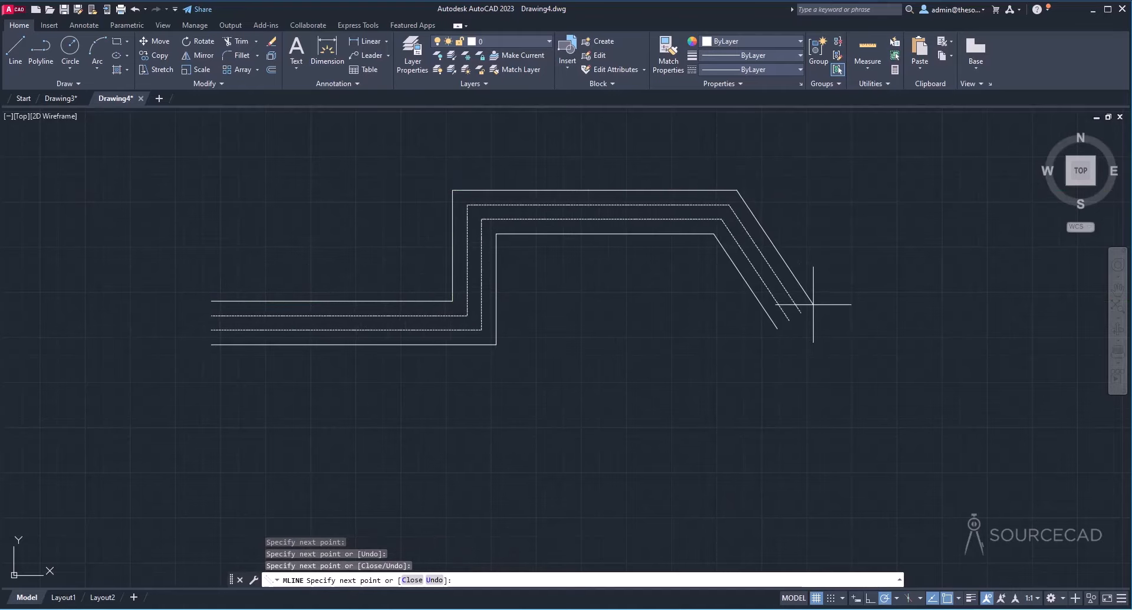
key(Return)
Step: Set the drawing's linetype scale factor to 5 with LTSCALE
scroll(309, 325, up, 2)
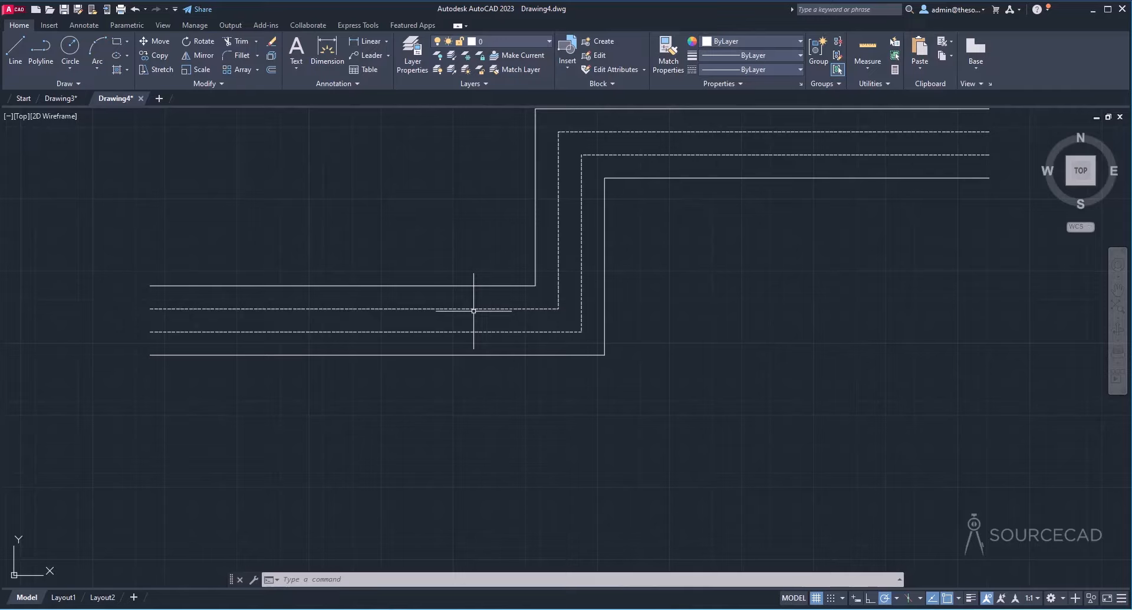
text(ltscale)
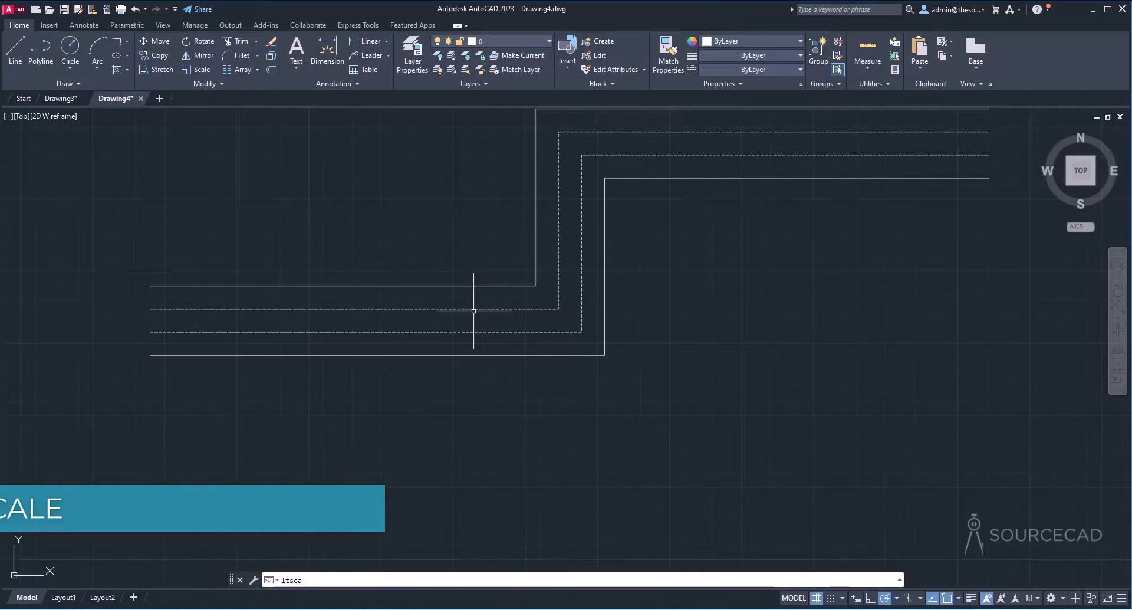
key(Return)
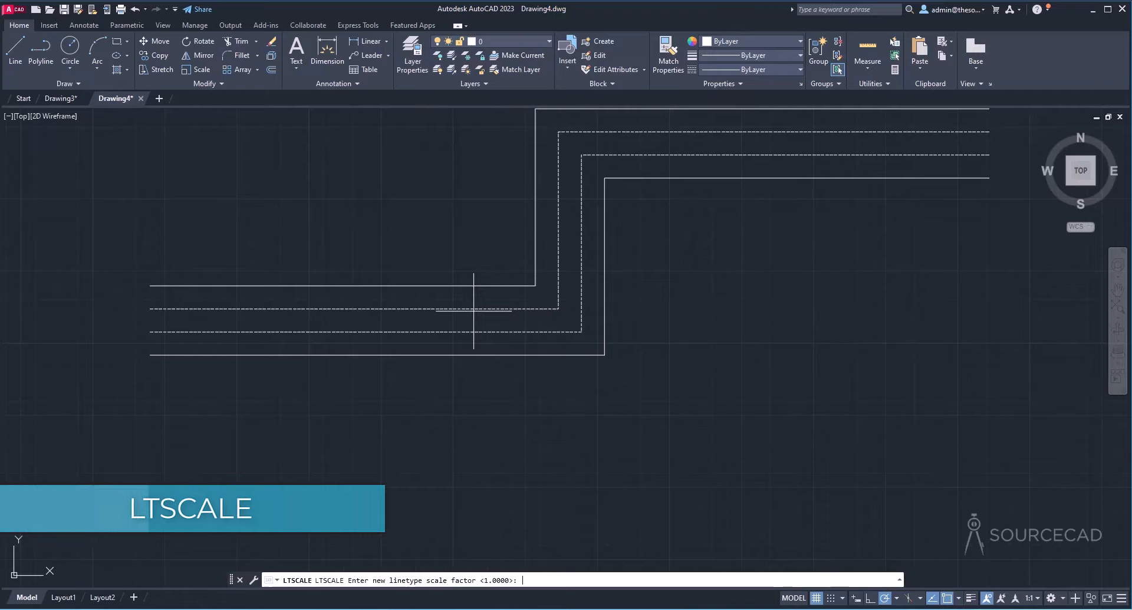
text(5)
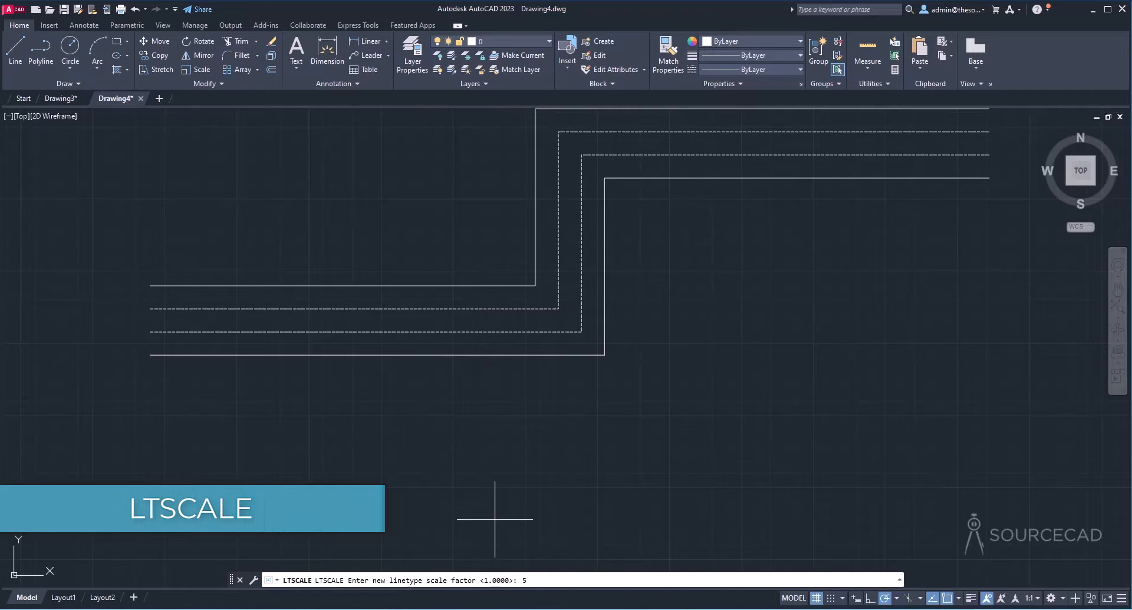
key(Return)
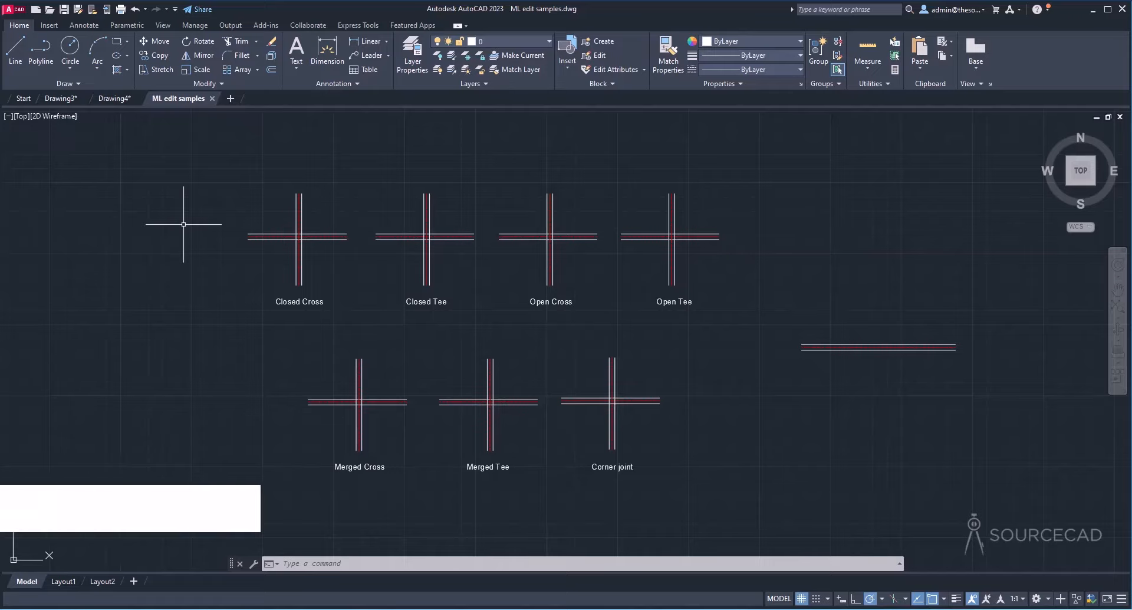
Step: Apply the Closed Cross multiline edit to the Closed Cross sample, picking the vertical multiline first and the horizontal one second
text(mledit)
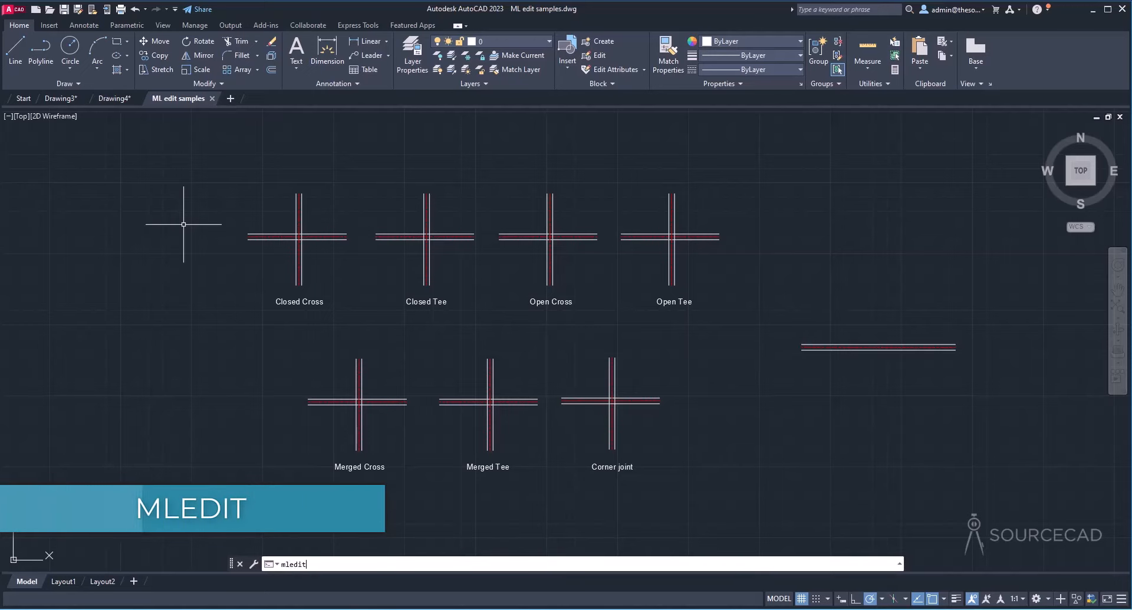
key(Return)
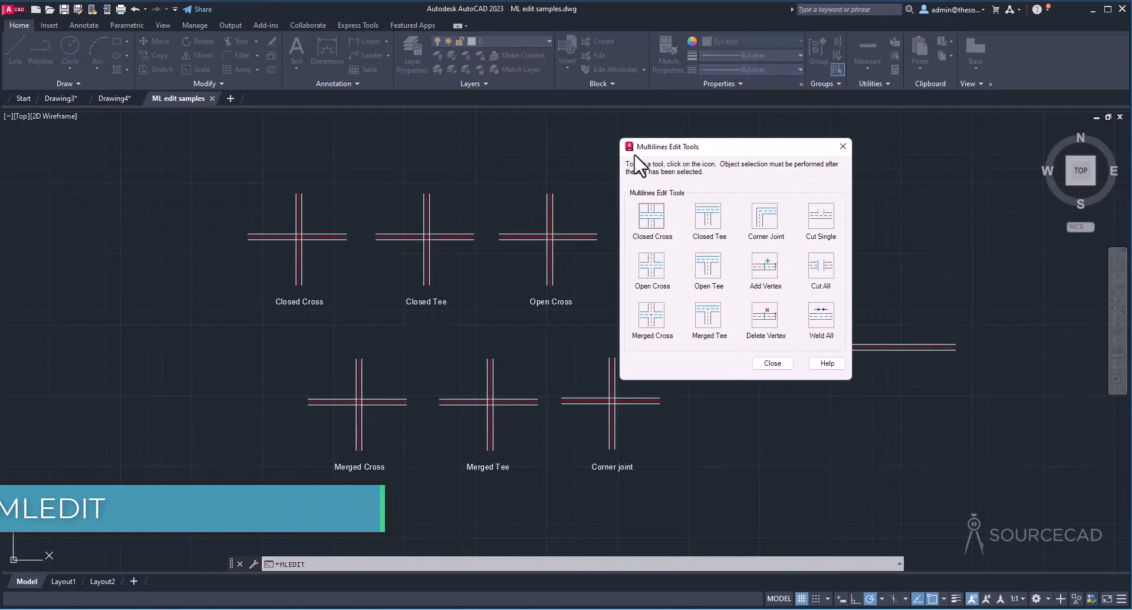
drag(773, 148, 701, 183)
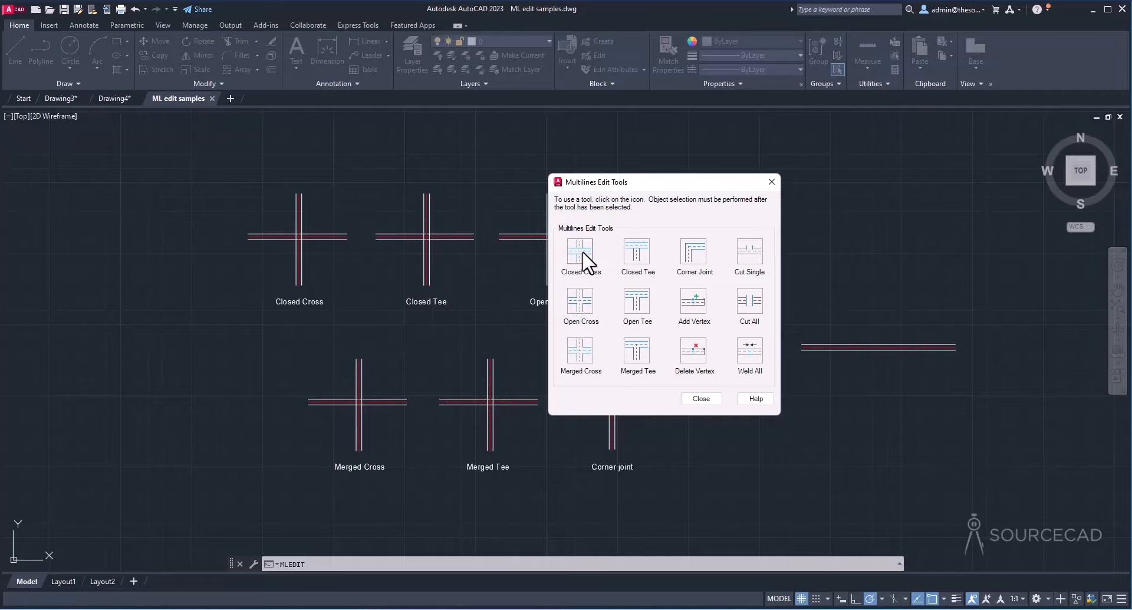
click(583, 252)
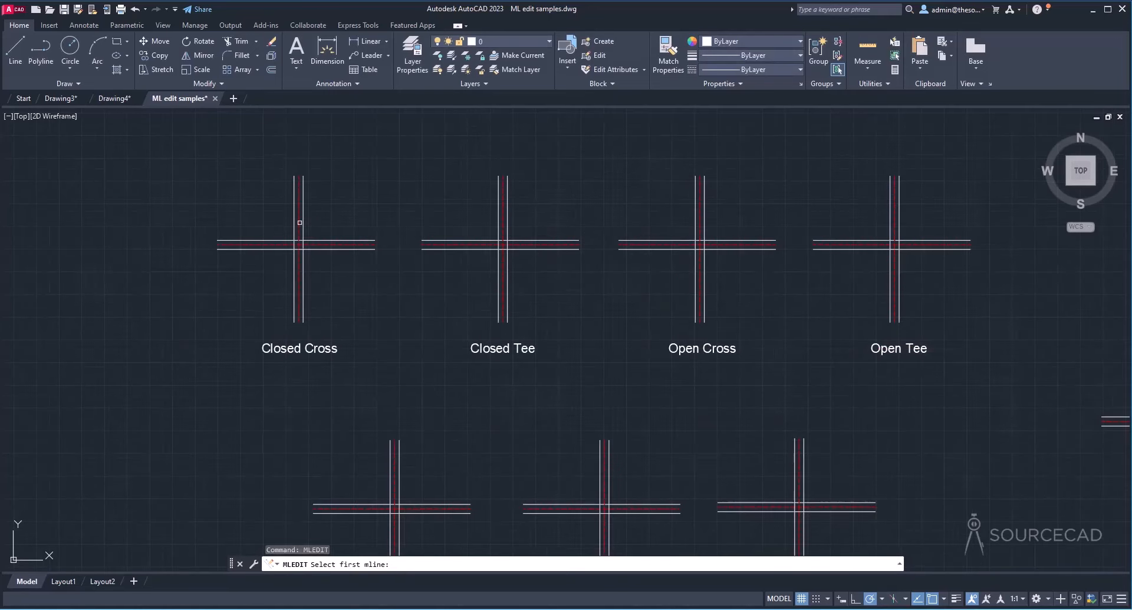
scroll(295, 223, up, 4)
click(304, 232)
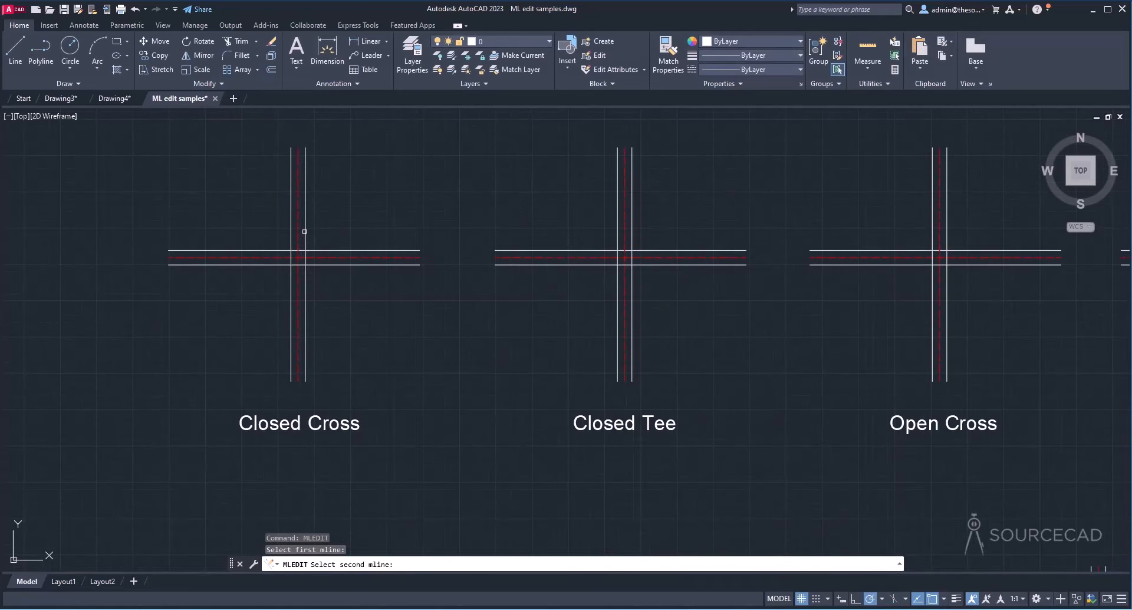
click(322, 250)
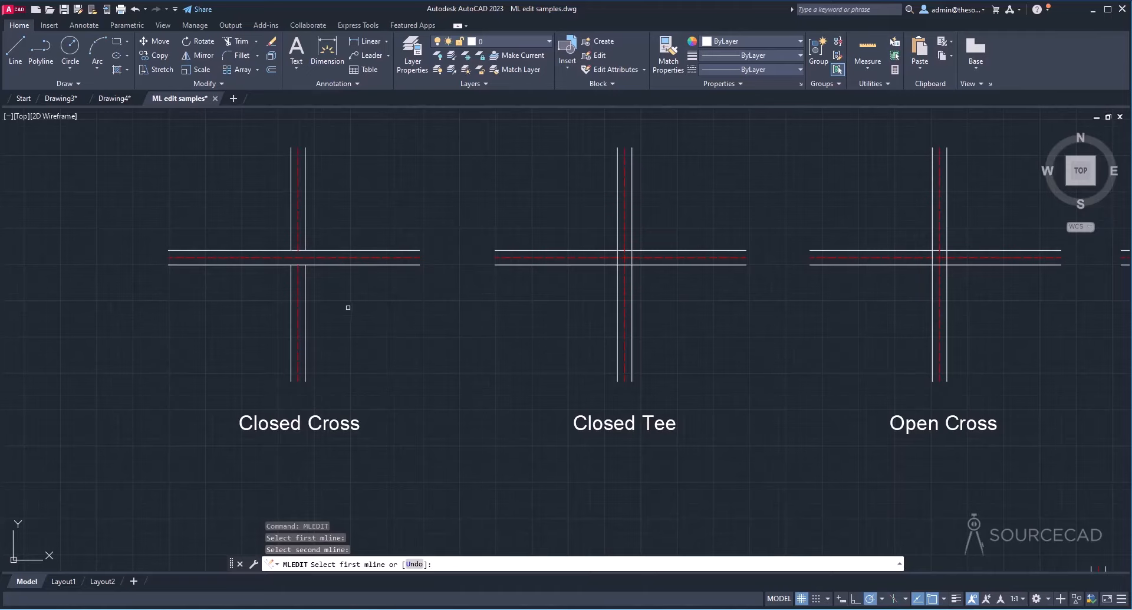
key(Return)
Step: Apply the Closed Tee edit to the Closed Tee sample, picking the vertical multiline below the crossing first and the horizontal one second
key(Return)
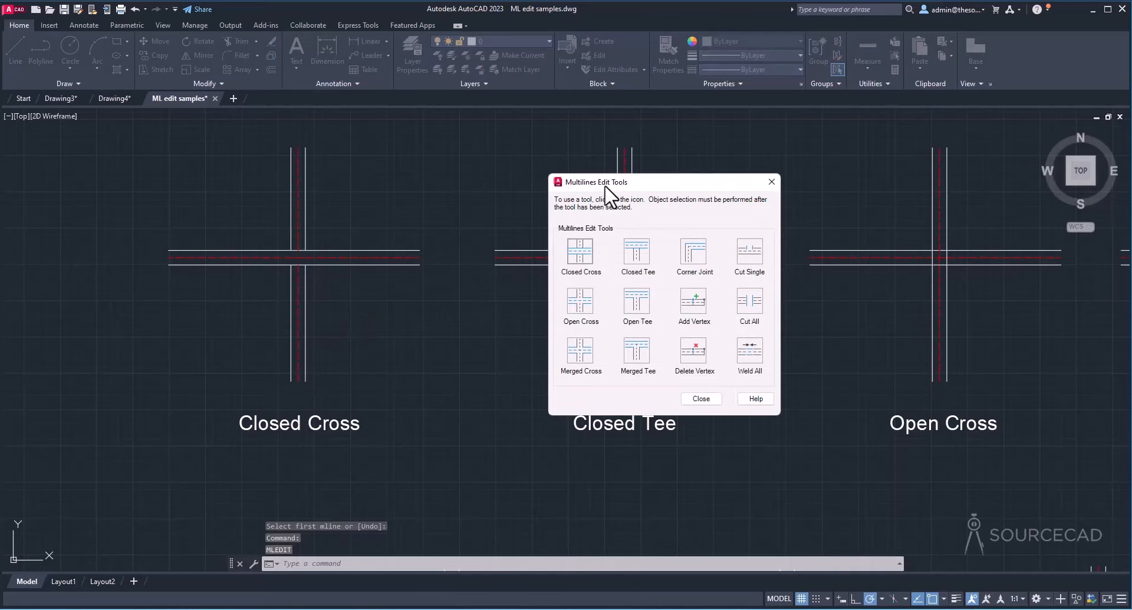
drag(606, 182, 298, 167)
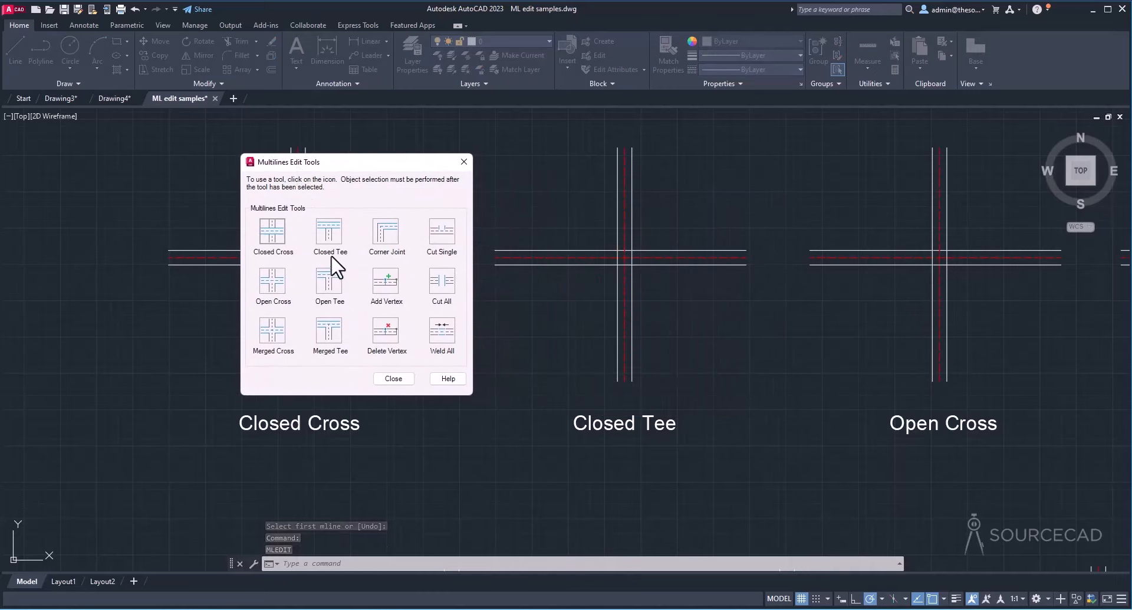
click(331, 236)
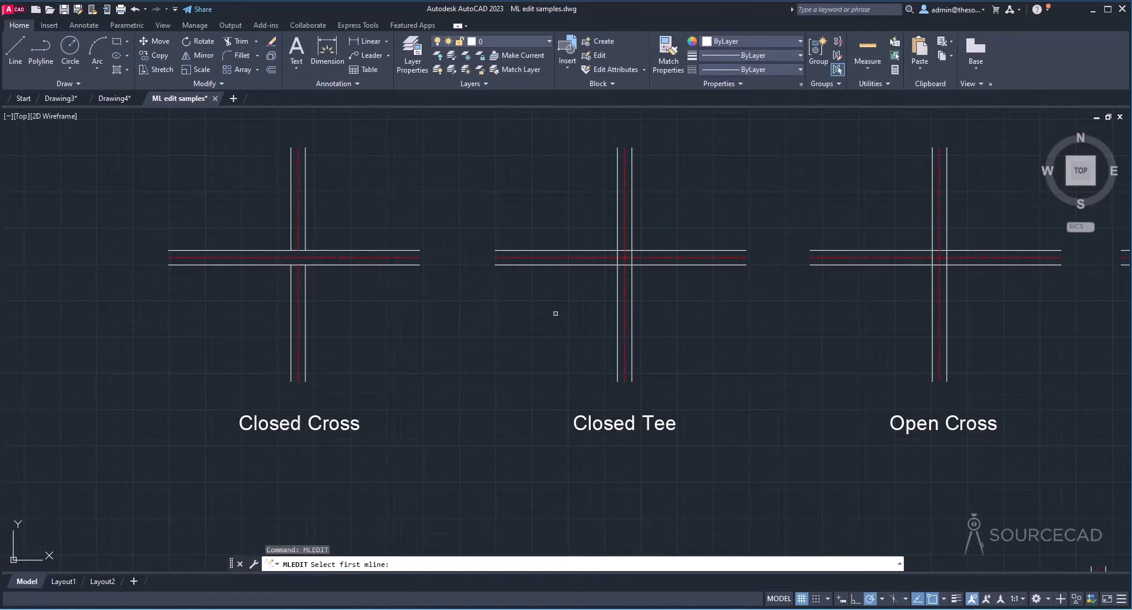
click(618, 281)
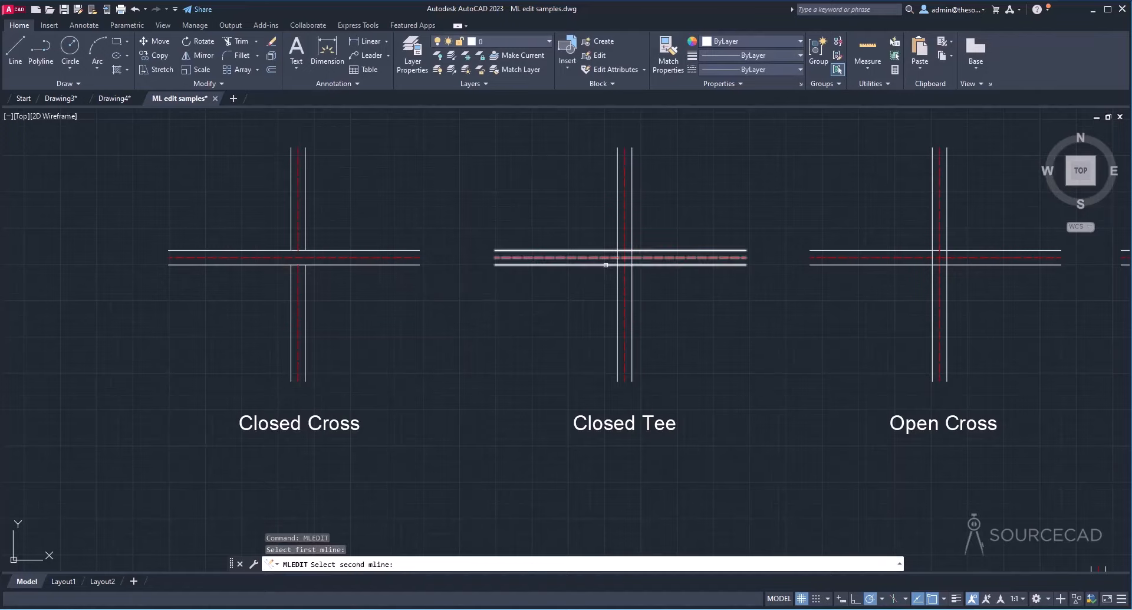
click(606, 265)
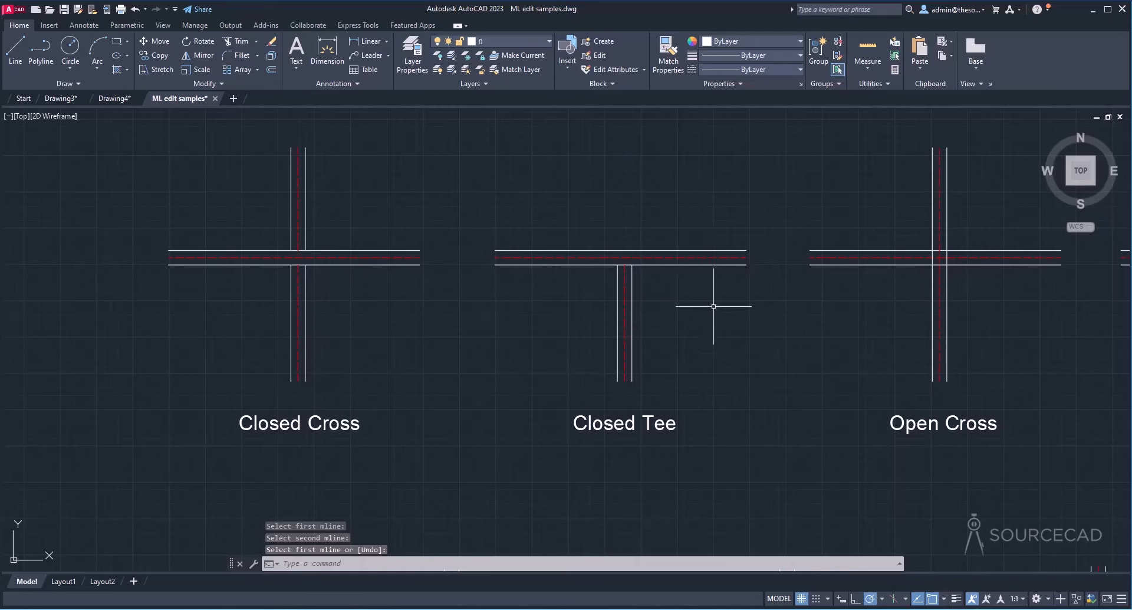
key(Return)
Step: Apply the Open Cross multiline edit to the Open Cross sample, picking the vertical multiline first and the horizontal one second
key(Return)
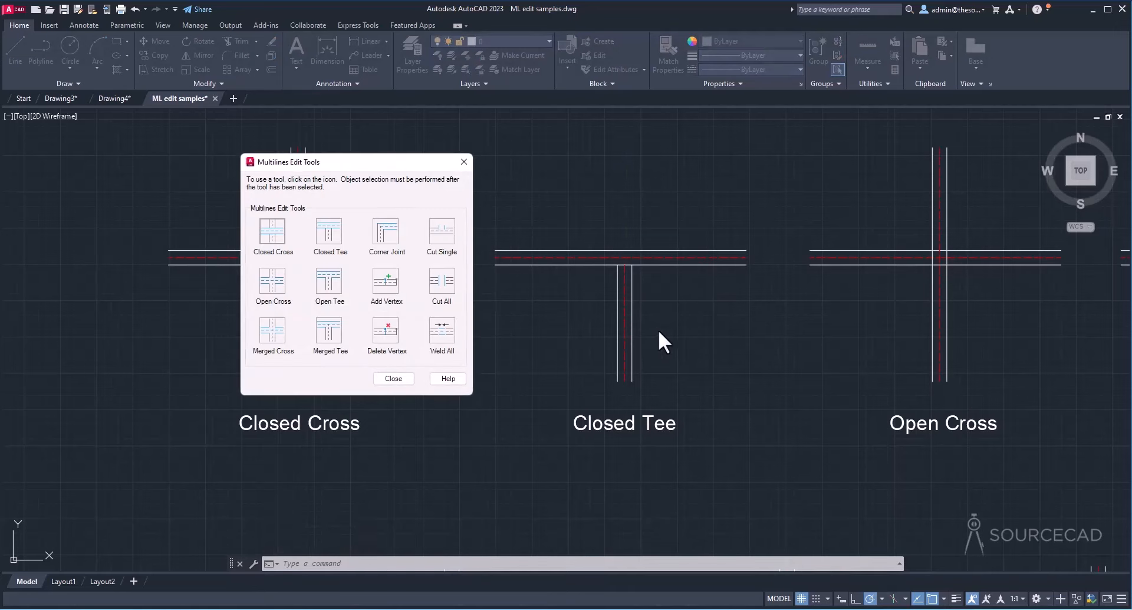
click(273, 282)
middle_drag(937, 318, 637, 340)
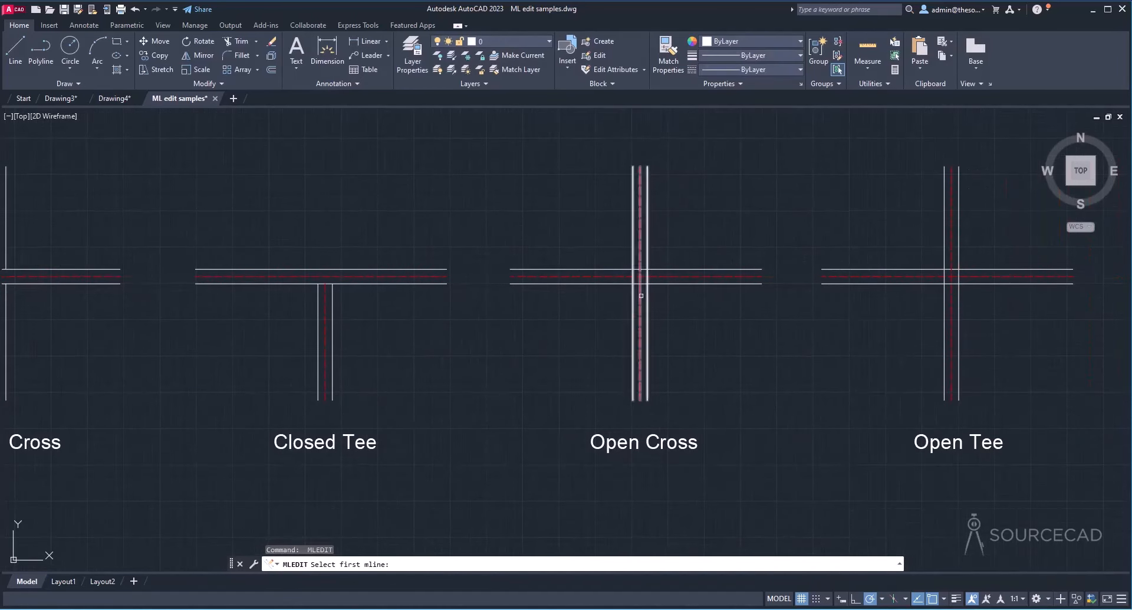
click(648, 307)
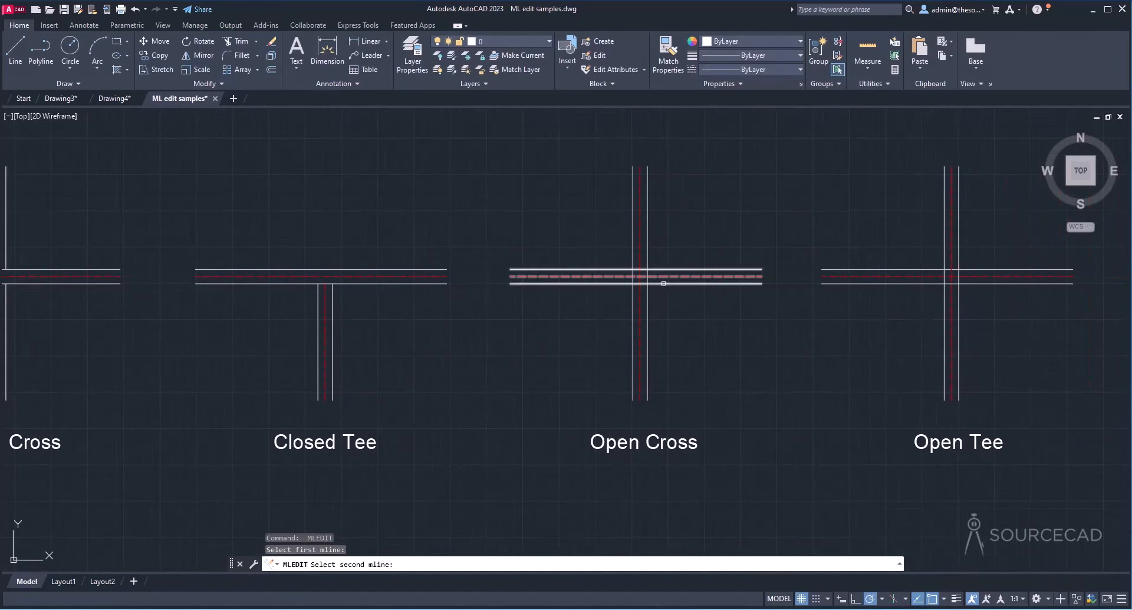
click(642, 277)
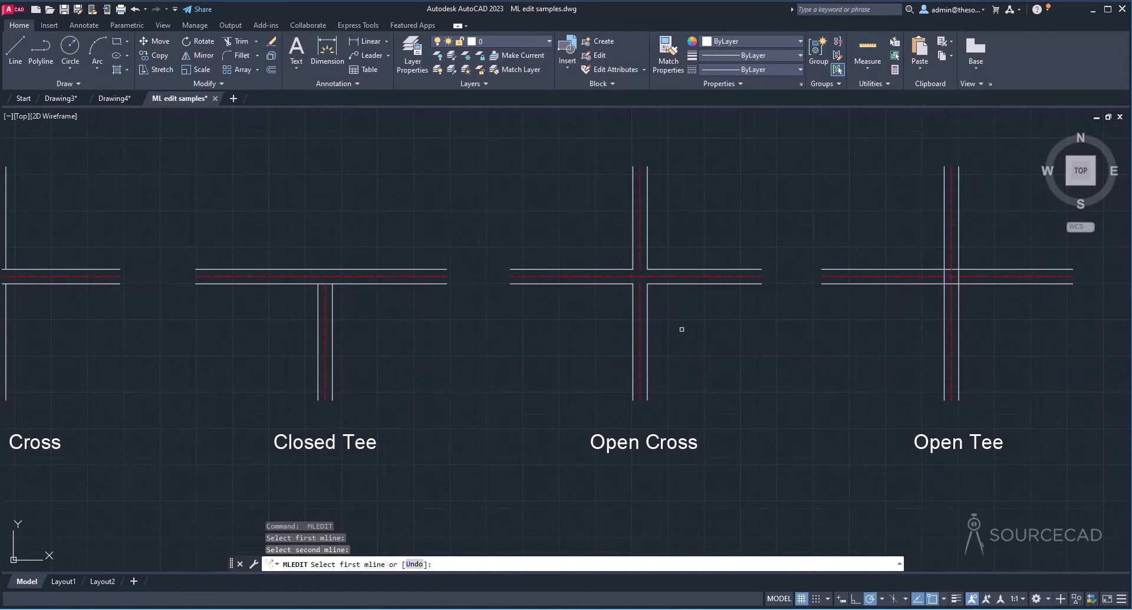
key(Return)
Step: Apply the Open Tee edit to the Open Tee sample, picking the vertical multiline below the crossing first and the horizontal one second
scroll(549, 336, down, 4)
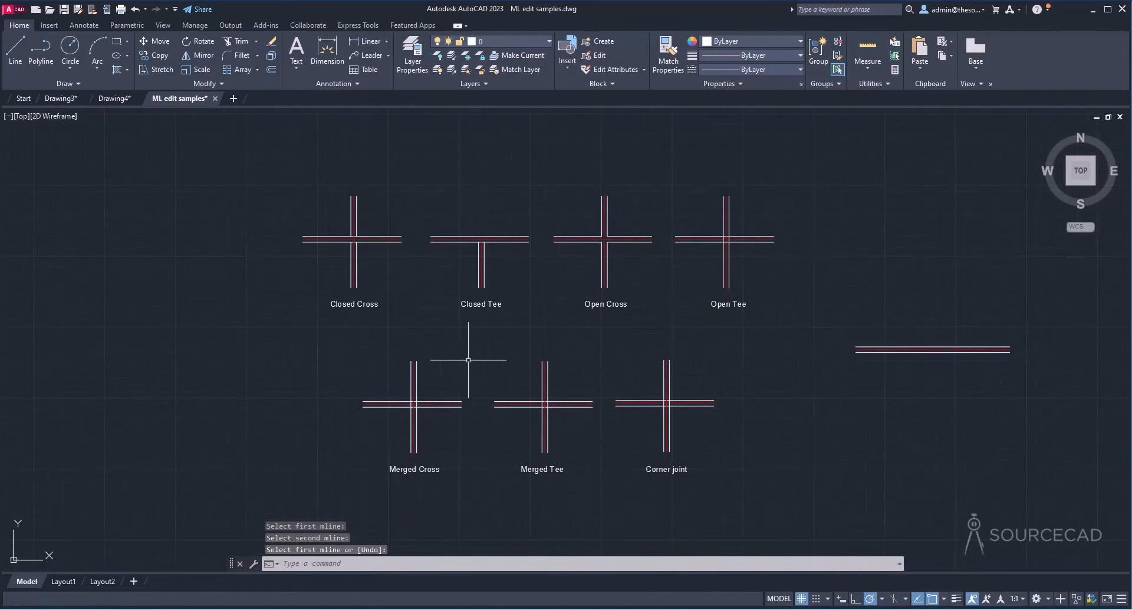
key(Return)
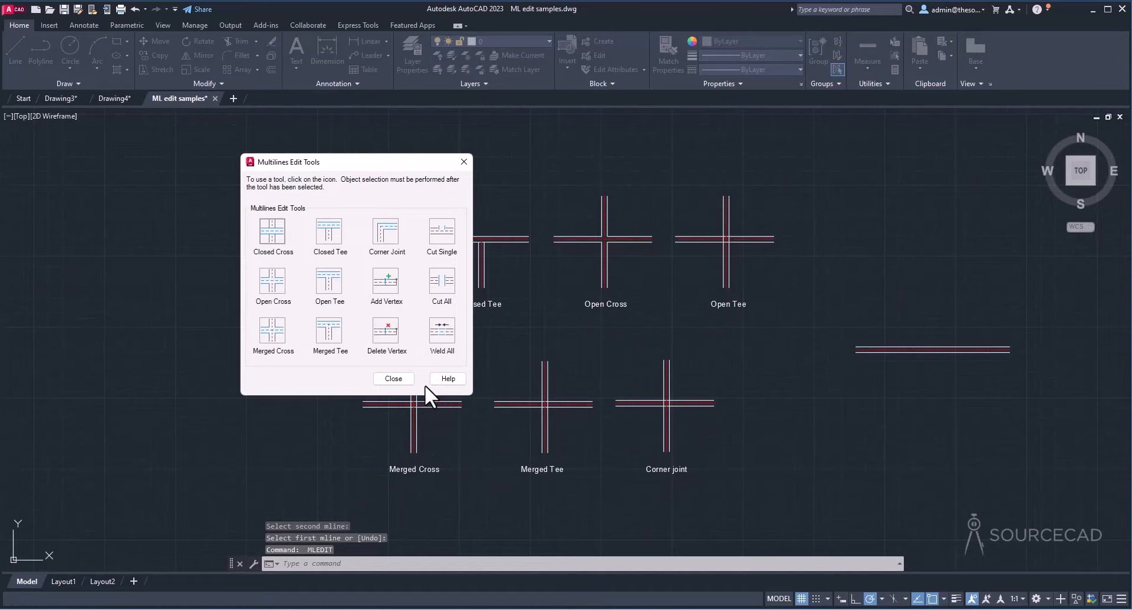
drag(352, 167, 374, 165)
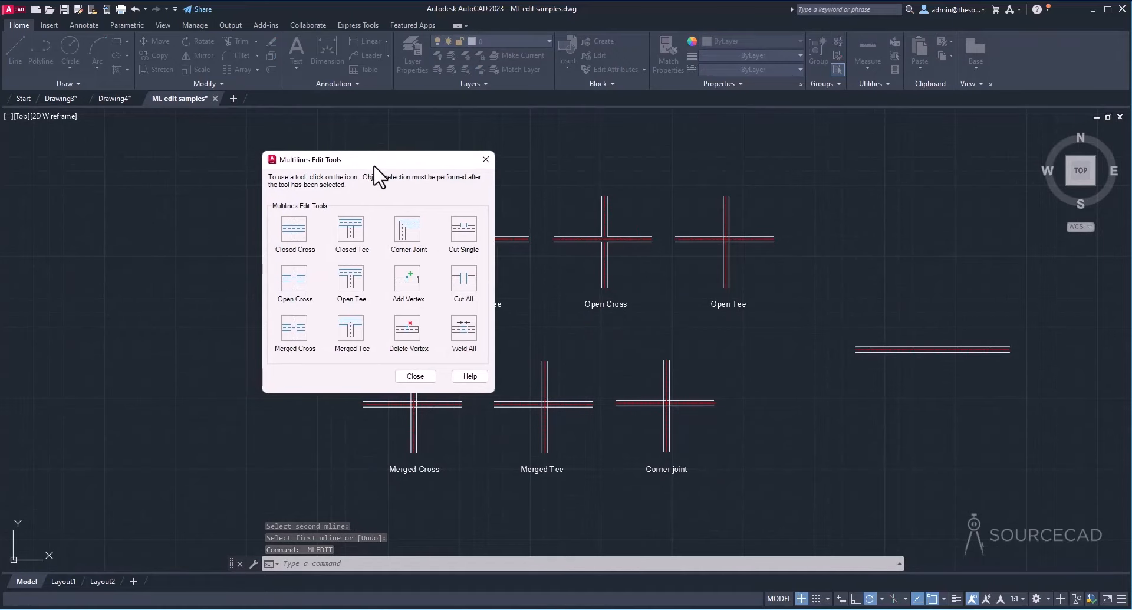
click(352, 277)
scroll(731, 253, up, 4)
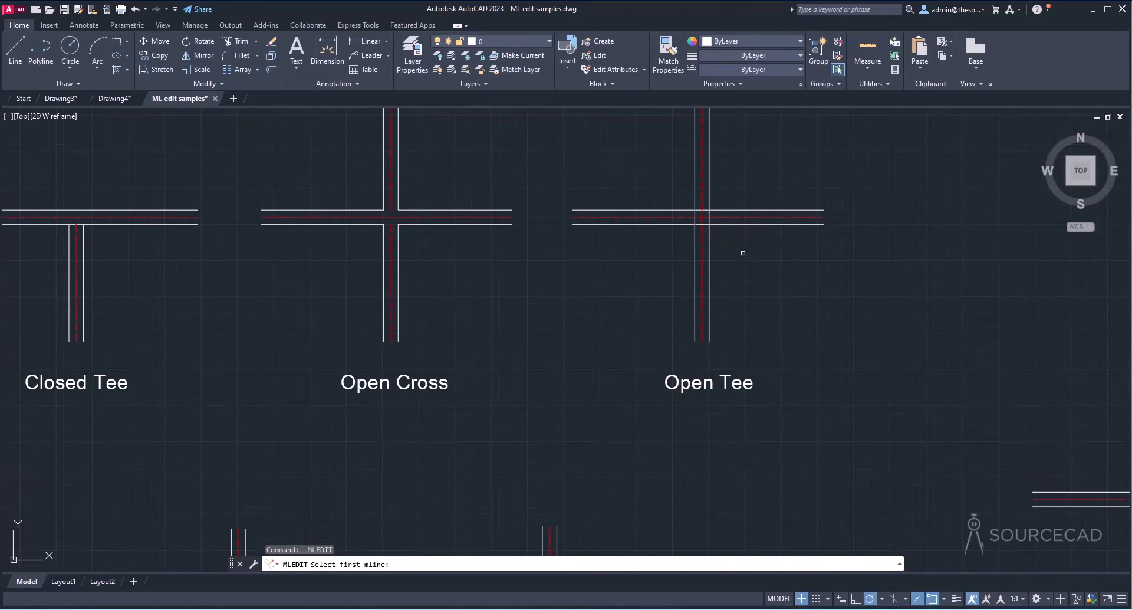
click(712, 243)
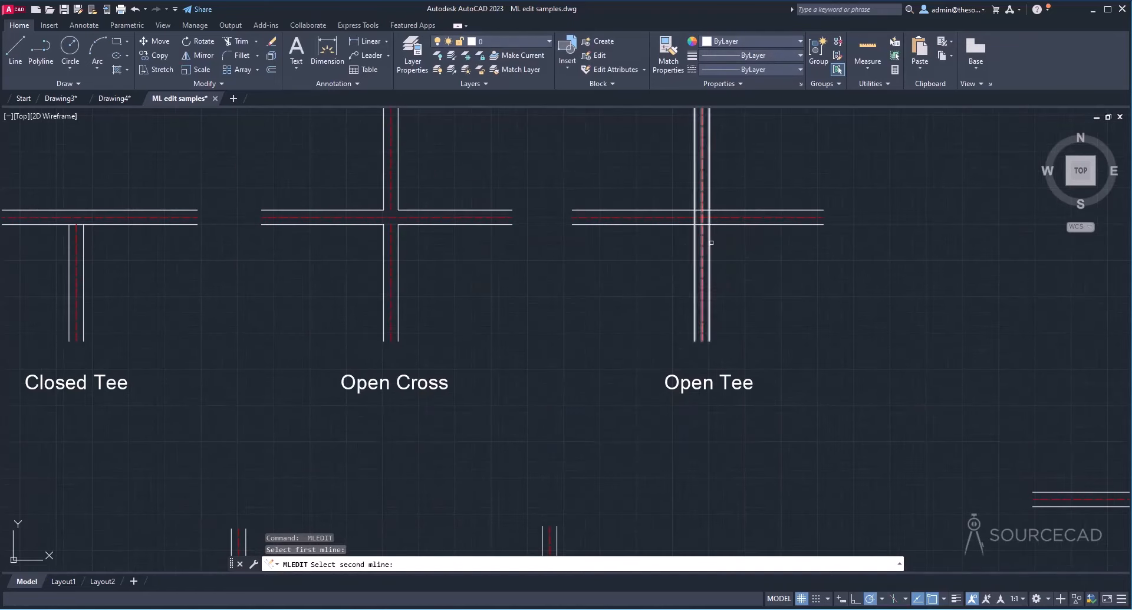
click(735, 225)
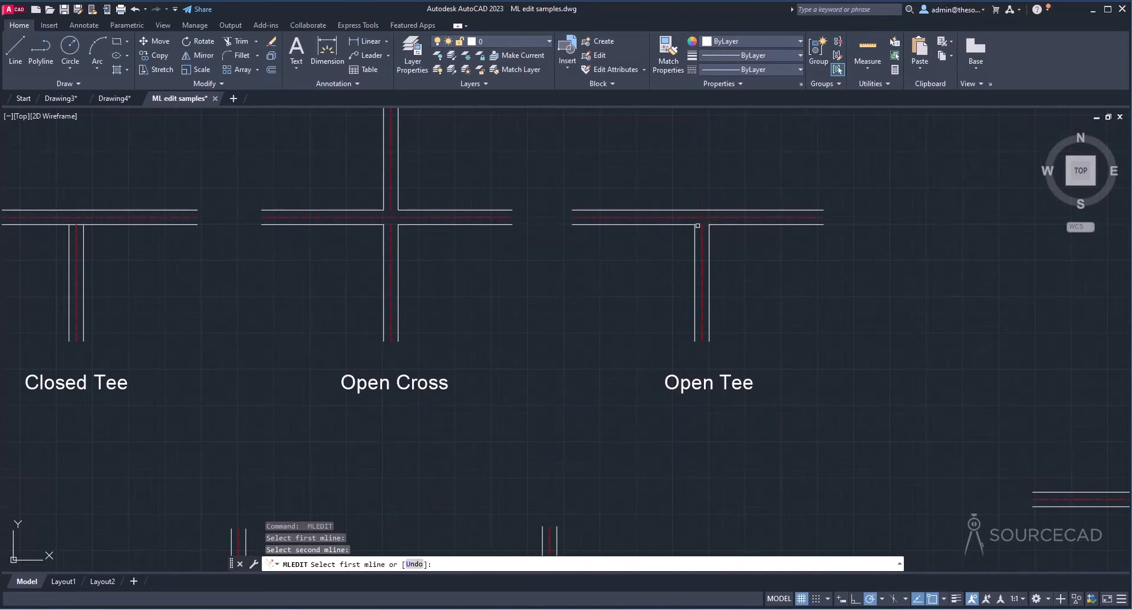
key(Return)
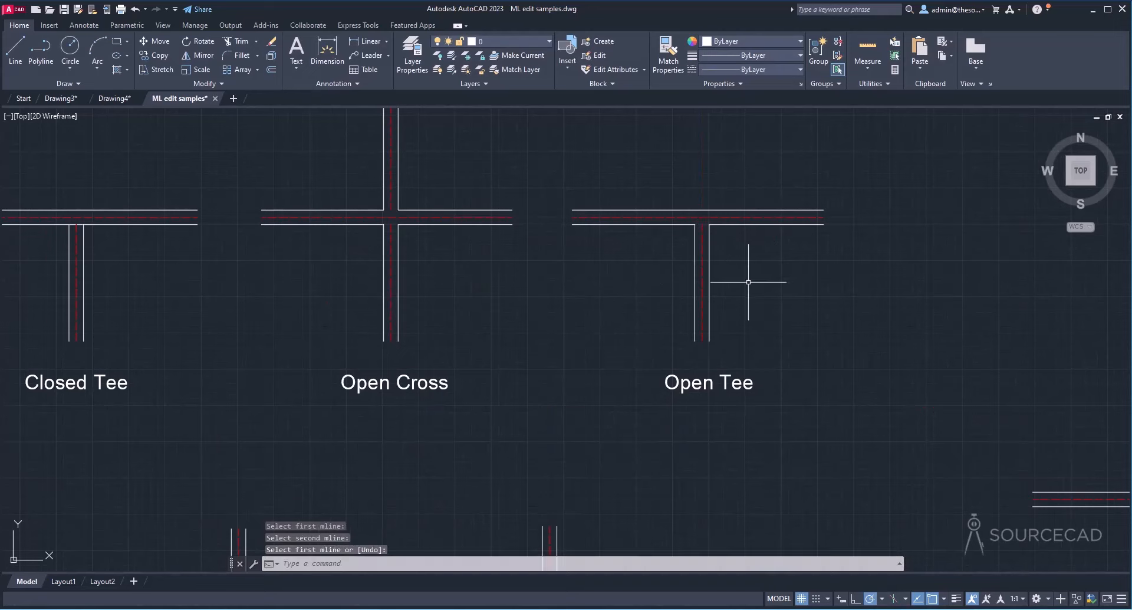
Step: Apply the Merged Cross edit to the Merged Cross sample, picking the horizontal multiline first and the vertical one second
key(Return)
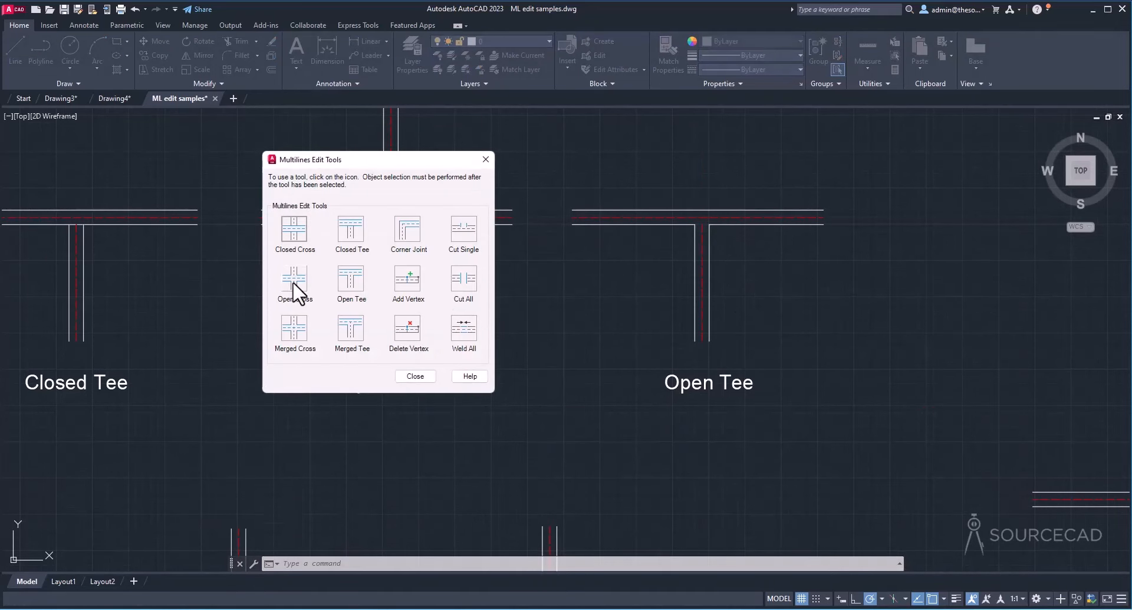
click(302, 339)
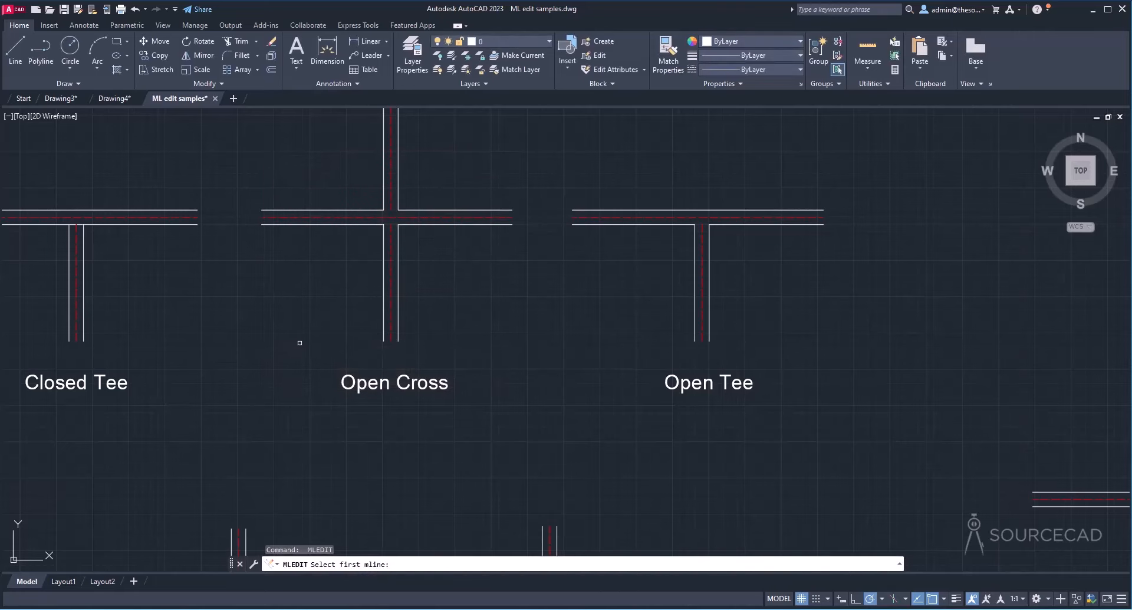
scroll(309, 346, down, 3)
scroll(313, 412, up, 5)
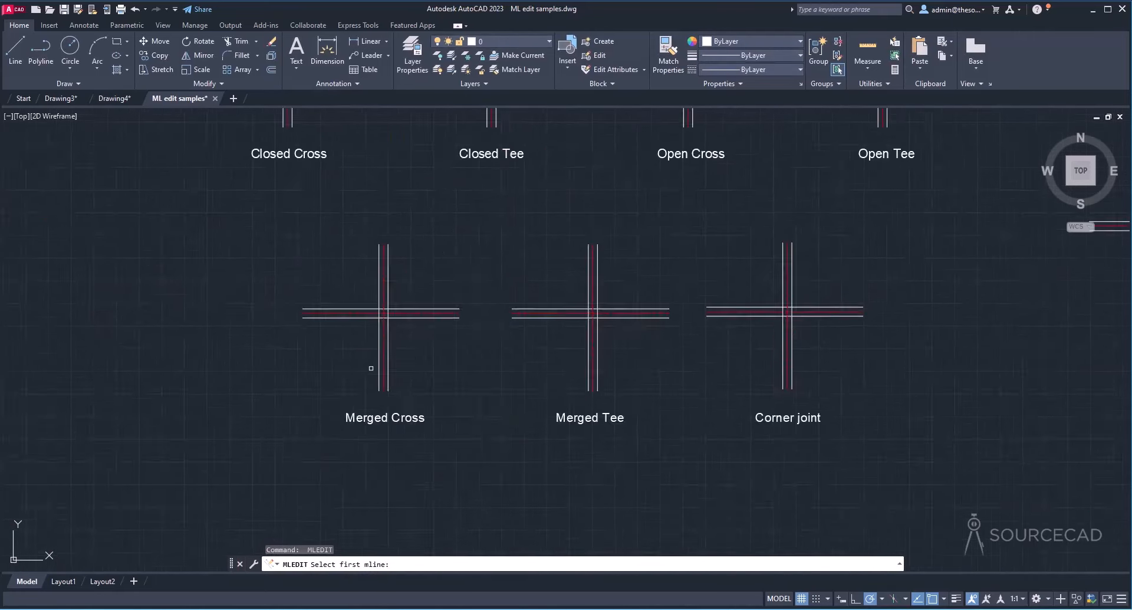
click(366, 290)
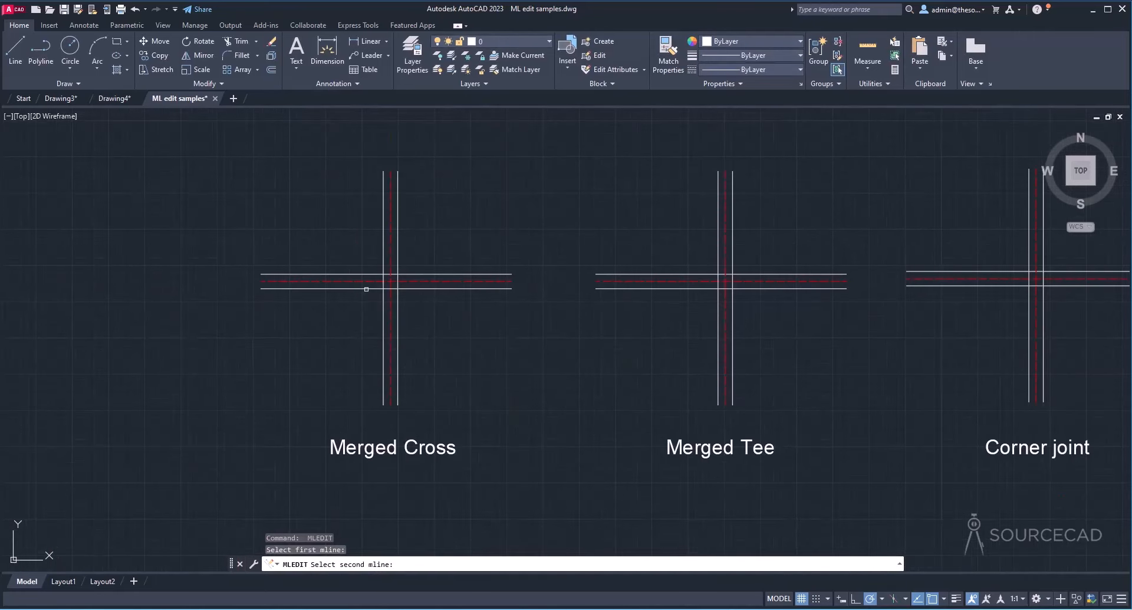
click(384, 305)
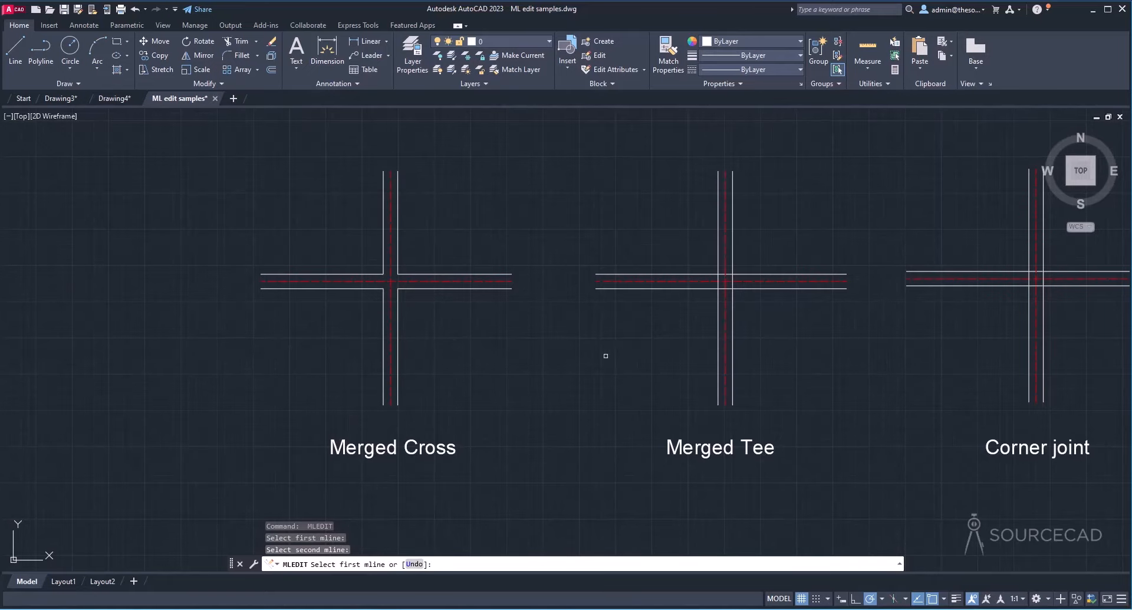
middle_drag(605, 356, 384, 358)
key(Return)
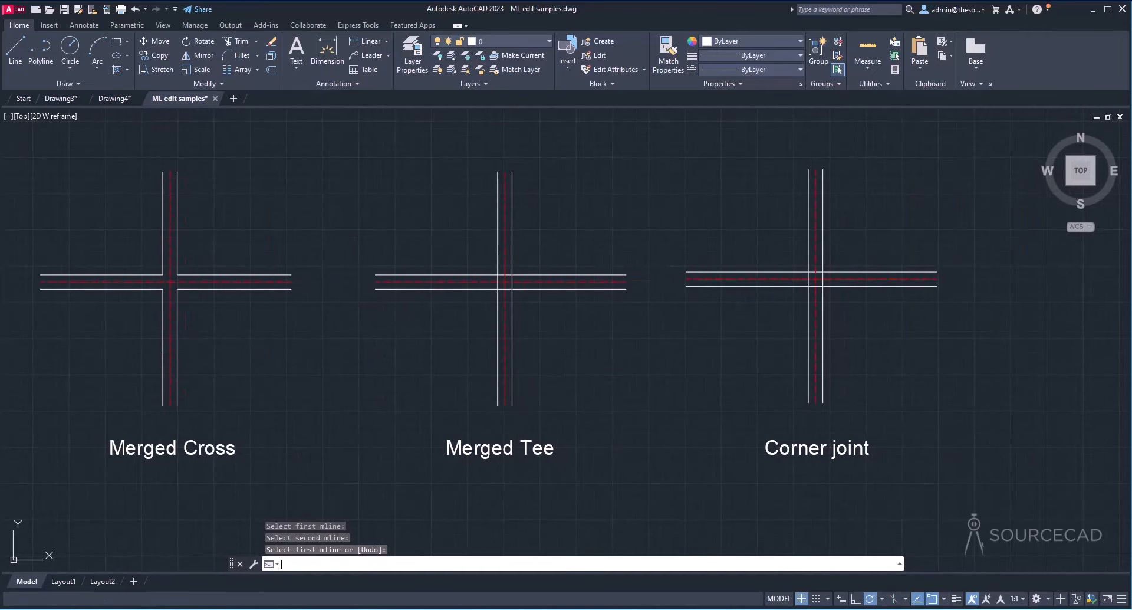
Step: Apply the Merged Tee edit to the Merged Tee sample, picking the vertical multiline below the crossing first and the horizontal one second
key(Return)
click(349, 326)
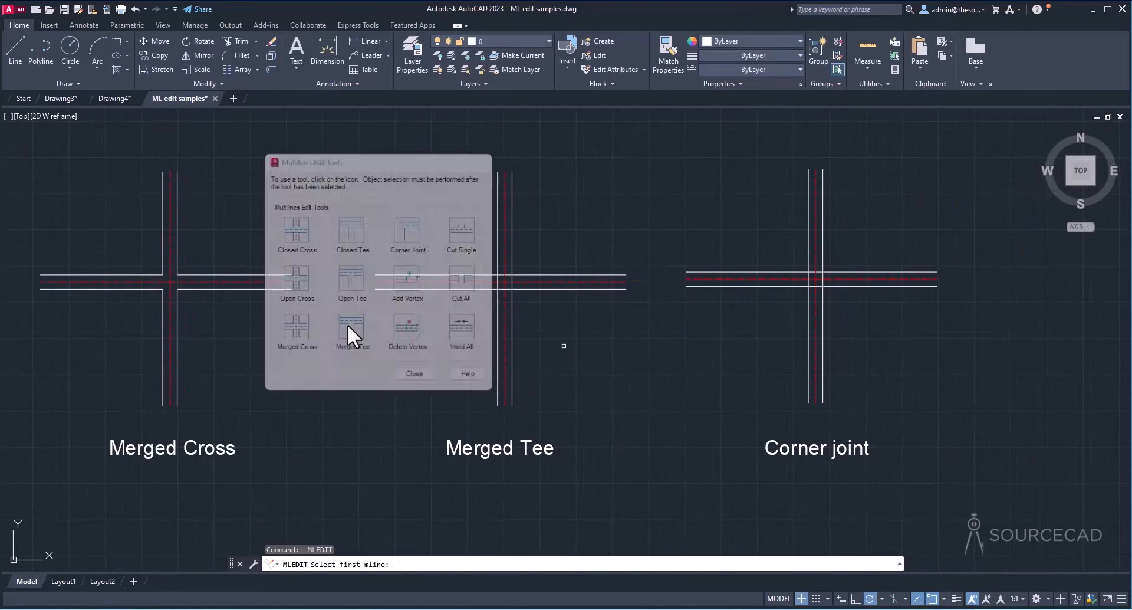
click(498, 298)
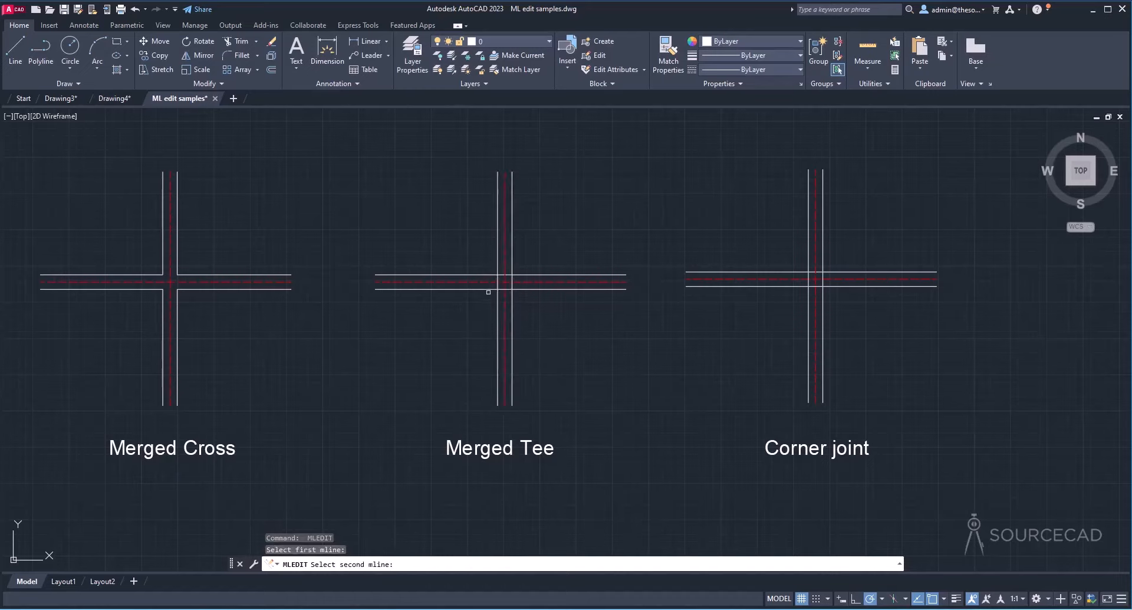
click(487, 289)
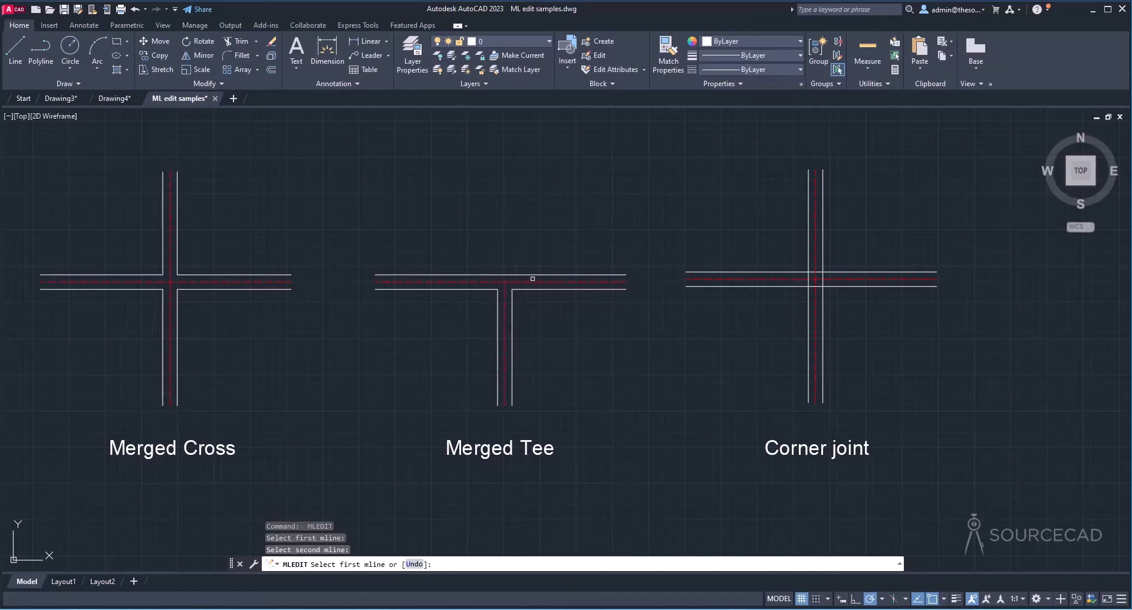
key(Return)
Step: Apply the Corner Joint edit to the Corner joint sample, picking the vertical multiline below the crossing and the horizontal one right of it
key(Return)
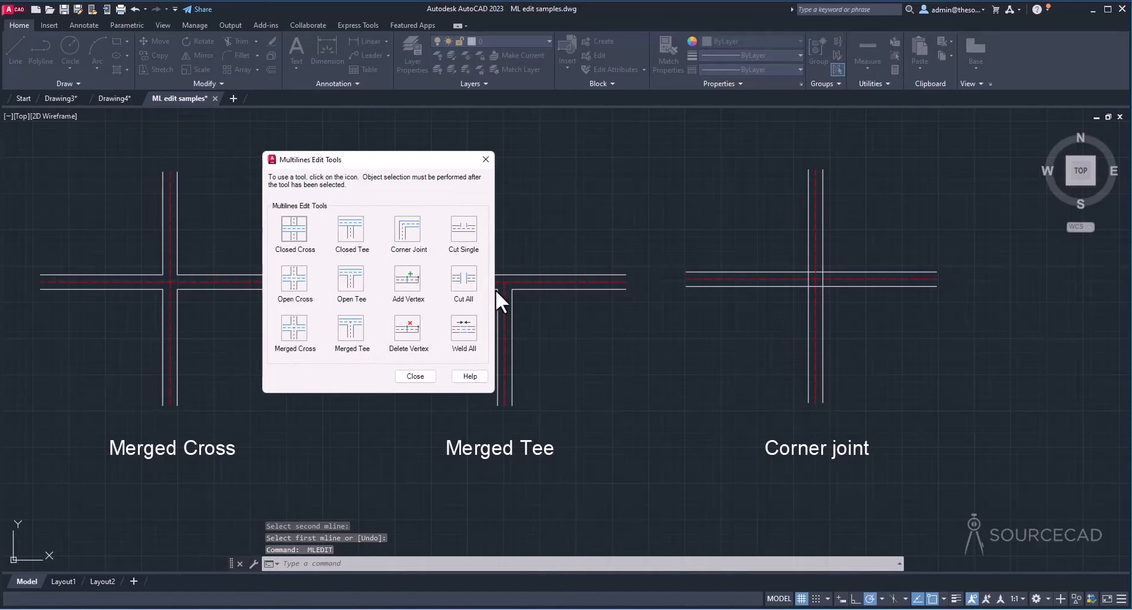
click(411, 231)
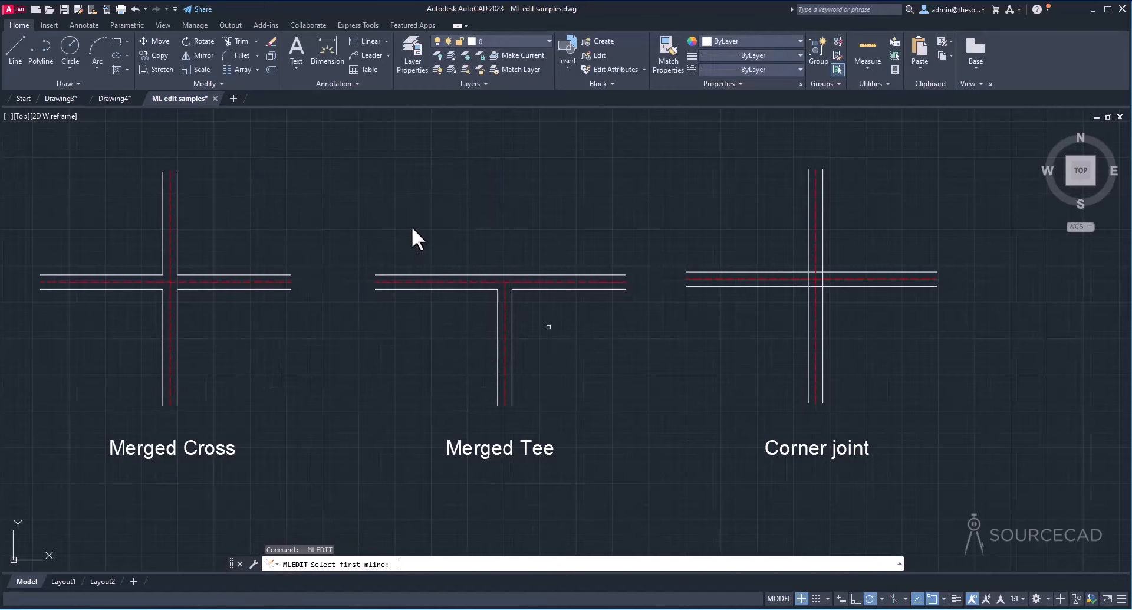
click(820, 310)
click(840, 286)
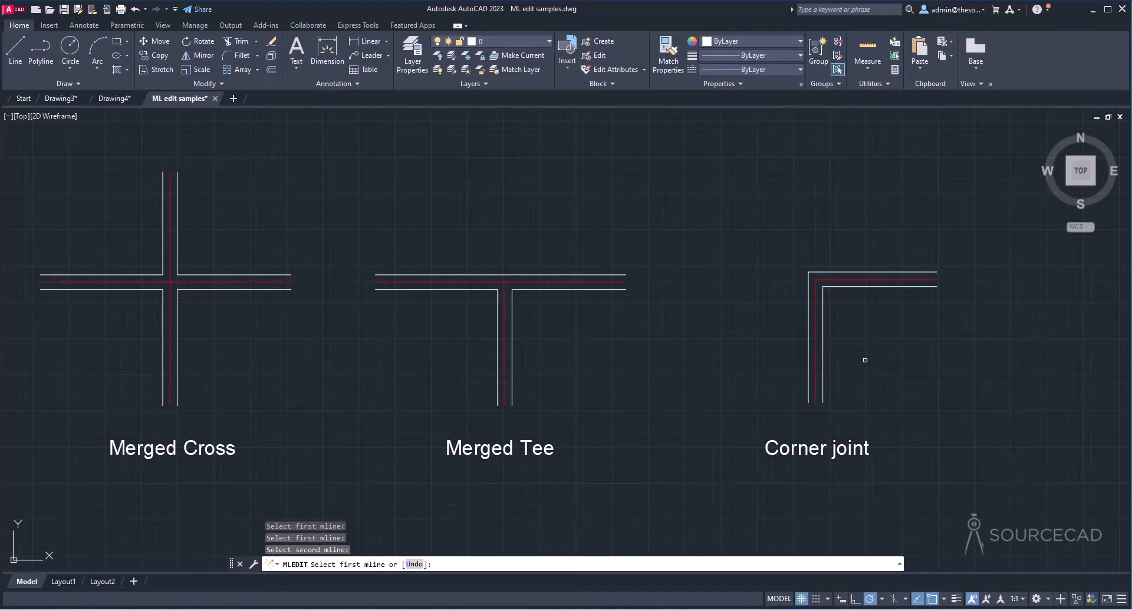
key(Return)
Step: Add two vertices to the standalone horizontal multiline, one near each end, with the Add Vertex multiline edit
scroll(865, 360, down, 4)
middle_drag(859, 384, 437, 397)
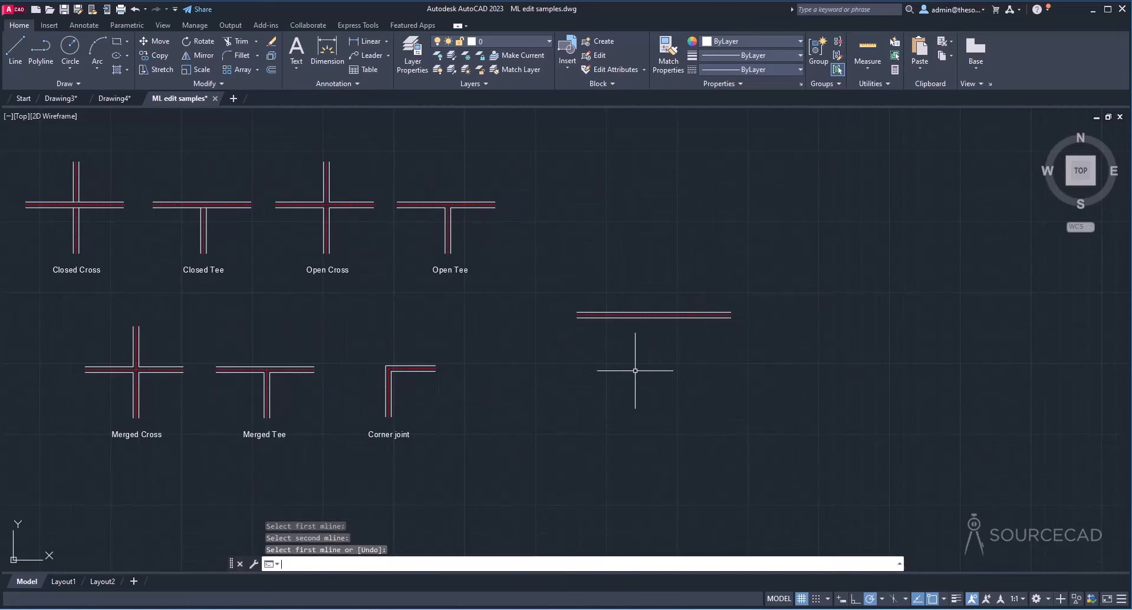
key(Return)
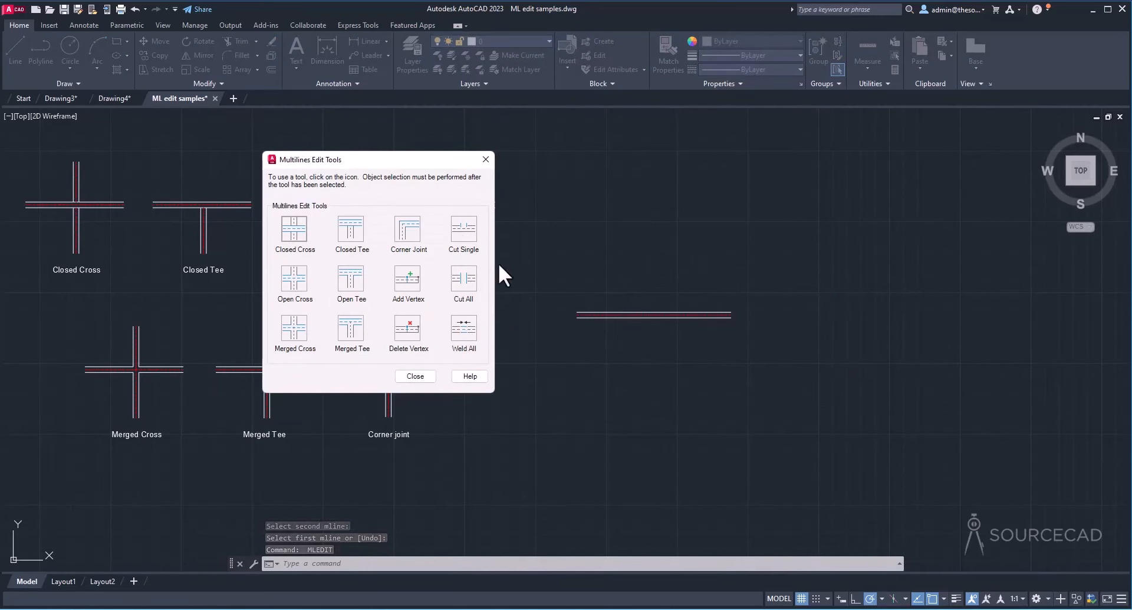
click(408, 280)
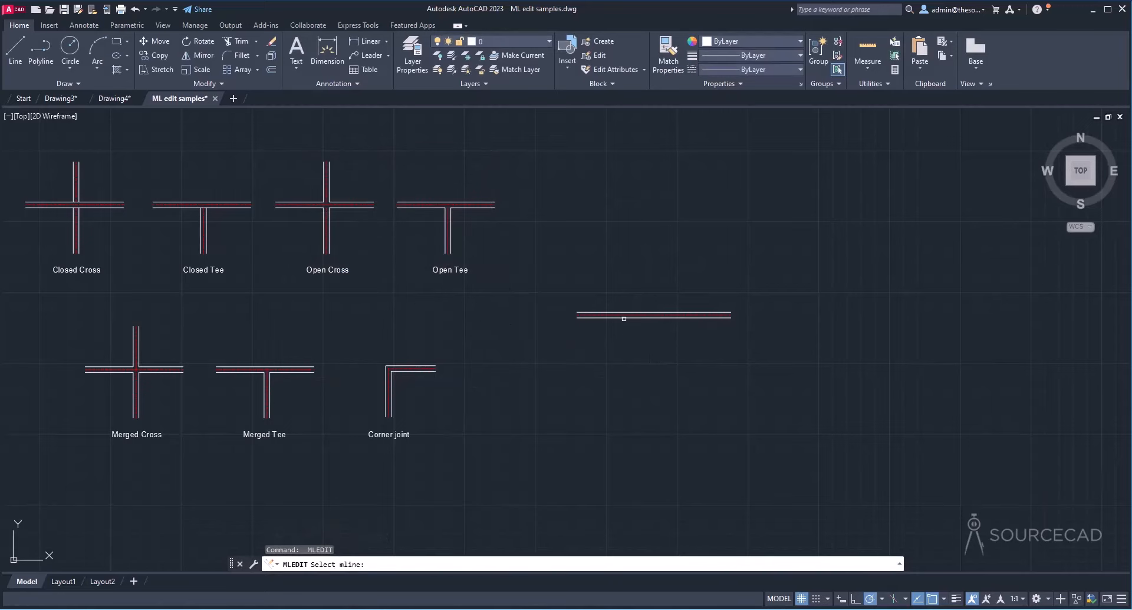
click(619, 317)
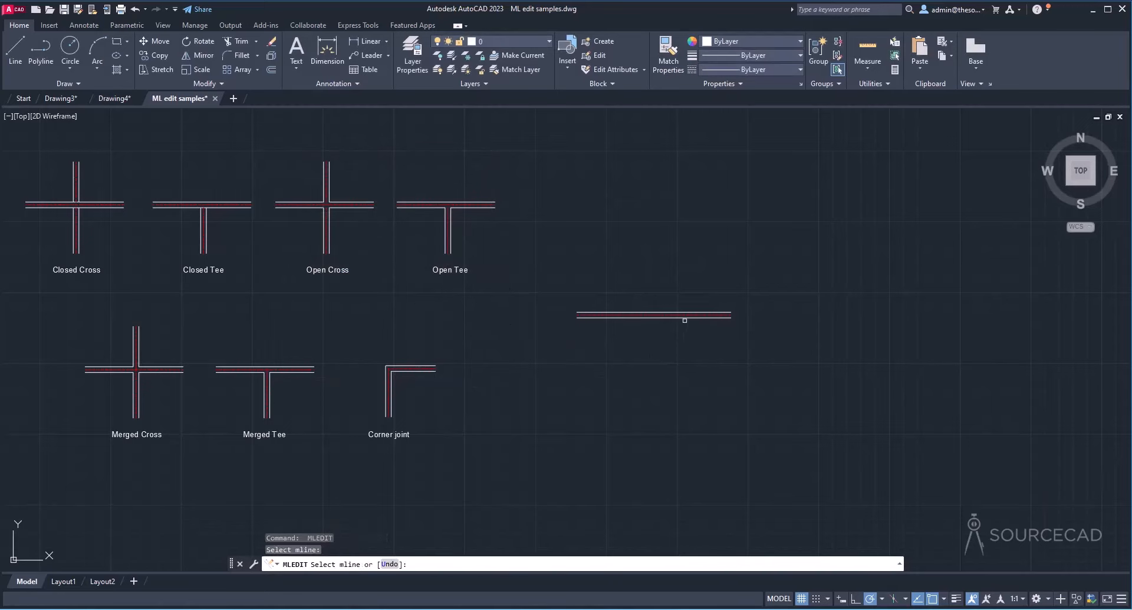
click(685, 319)
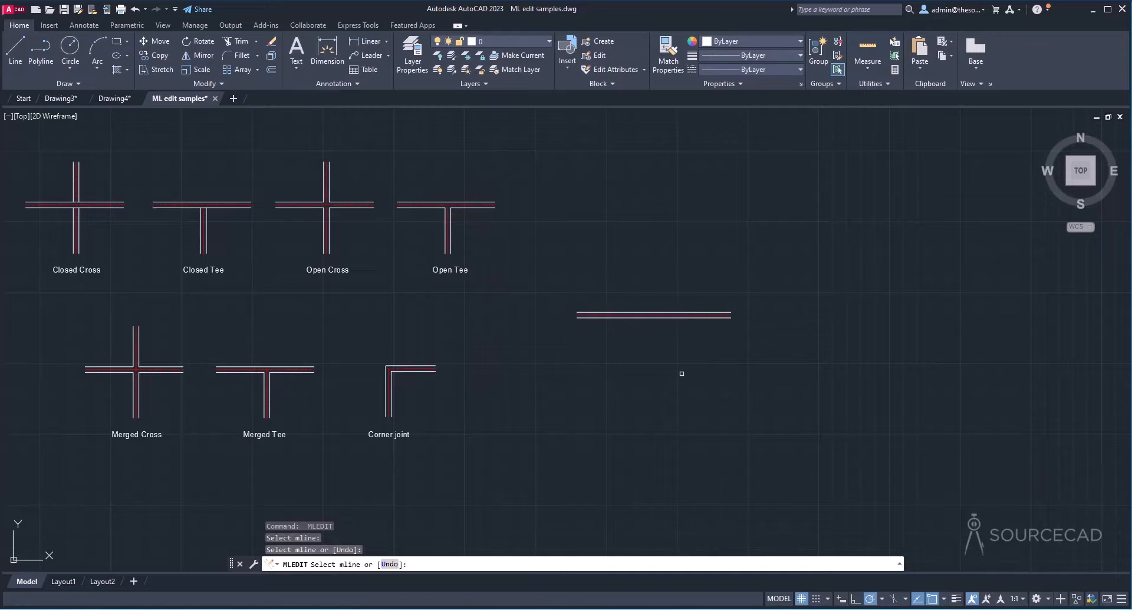
key(Escape)
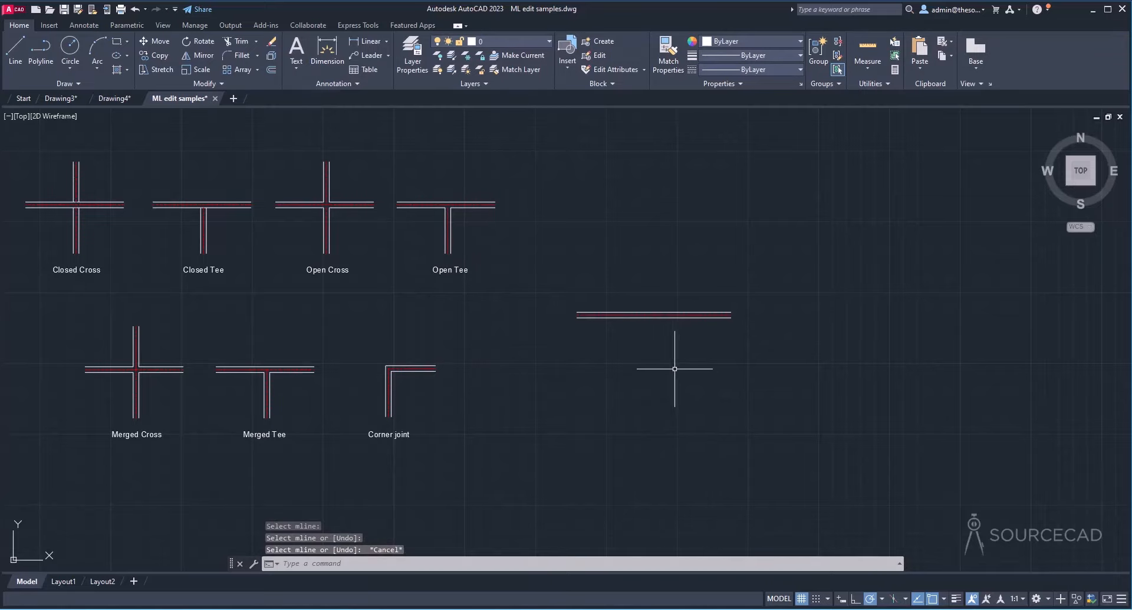
Step: Stretch the standalone multiline into a zigzag by moving its first inner vertex up and its second inner vertex down
click(660, 315)
click(620, 315)
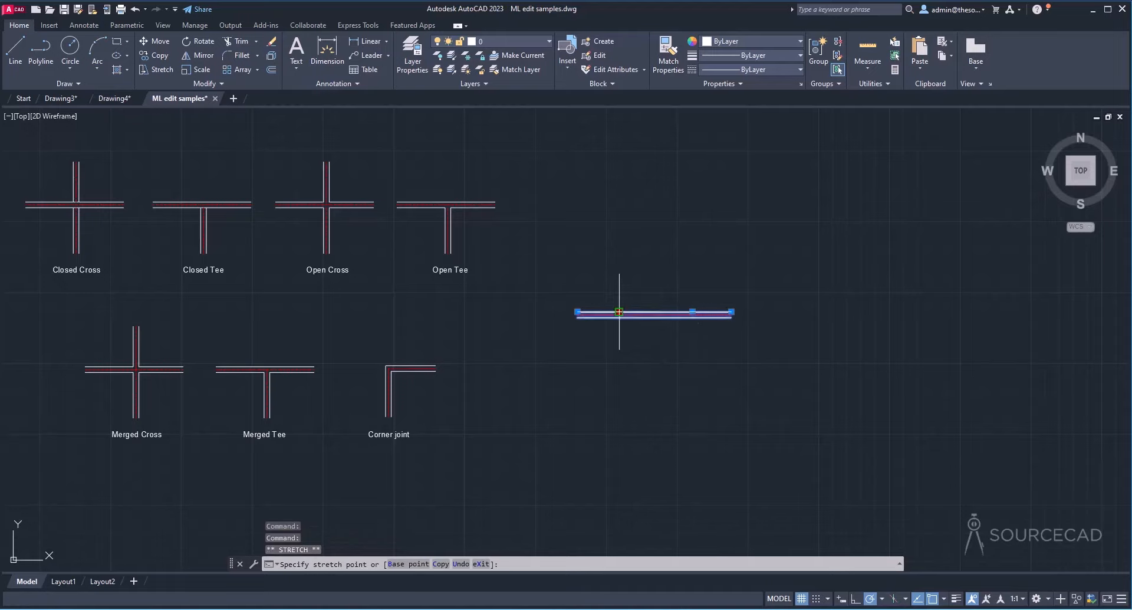
click(619, 255)
click(693, 314)
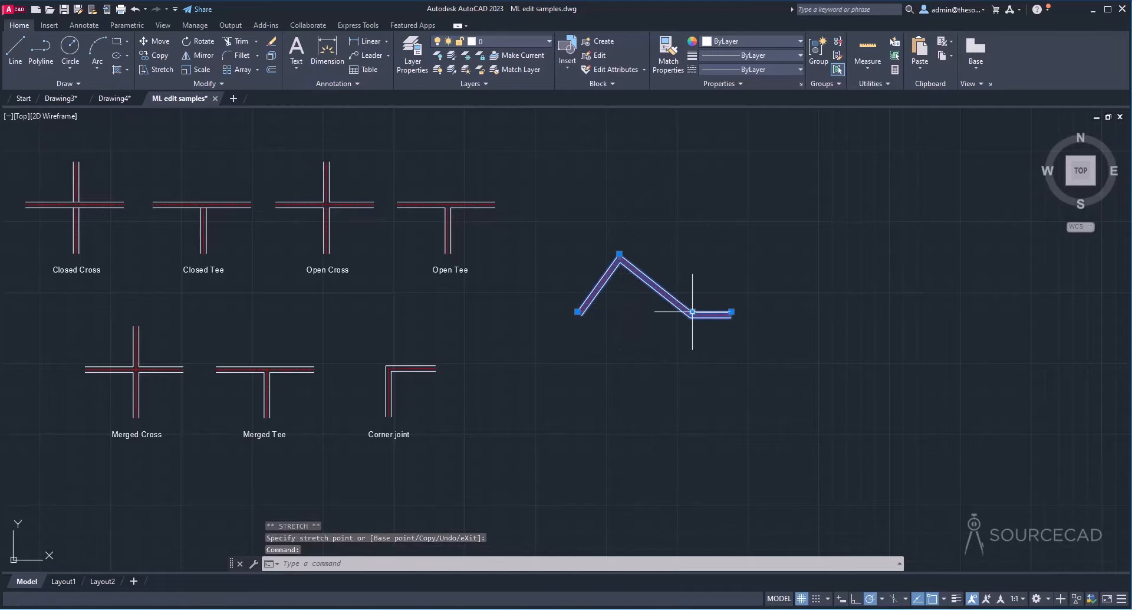
click(665, 366)
key(Escape)
Step: Remove both inner vertices of the zigzag multiline with the Delete Vertex multiline edit, the upper one first and the lower one second
text(m)
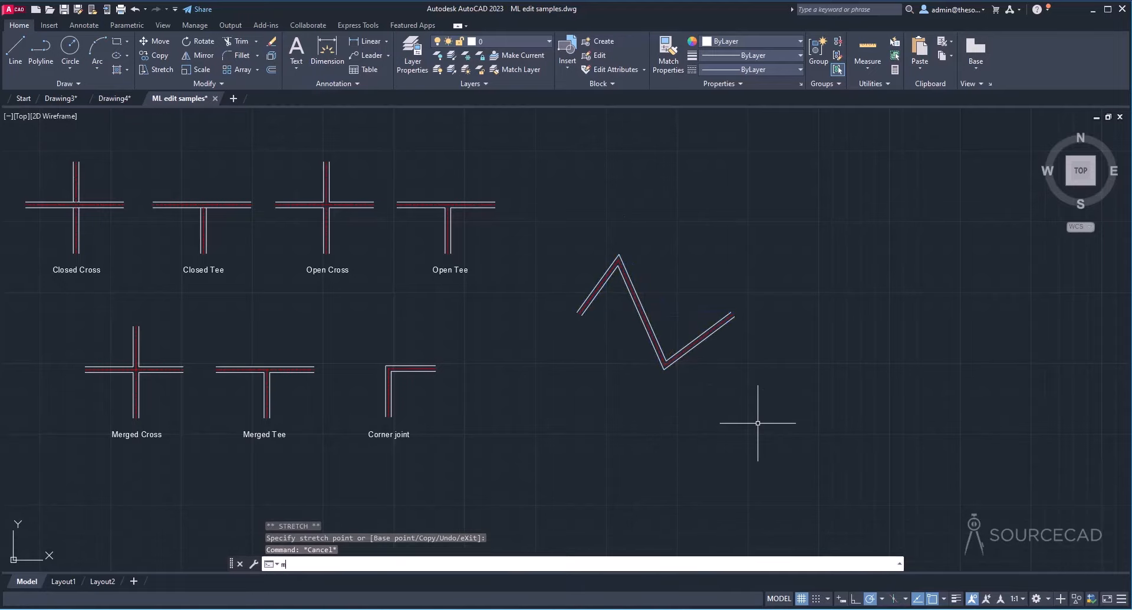
text(ledit)
key(Return)
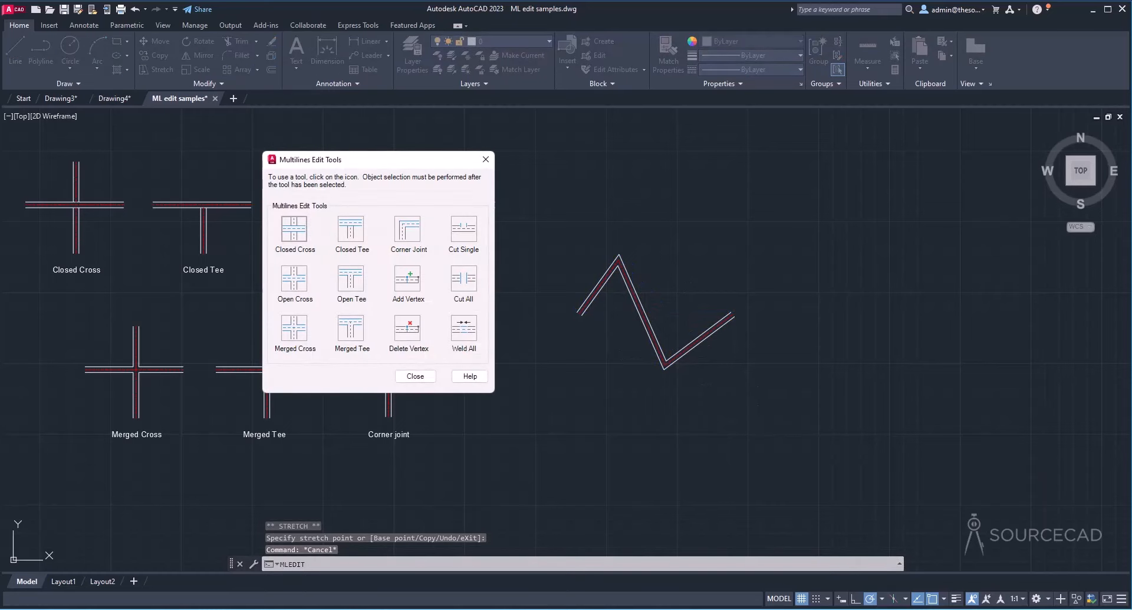
click(408, 328)
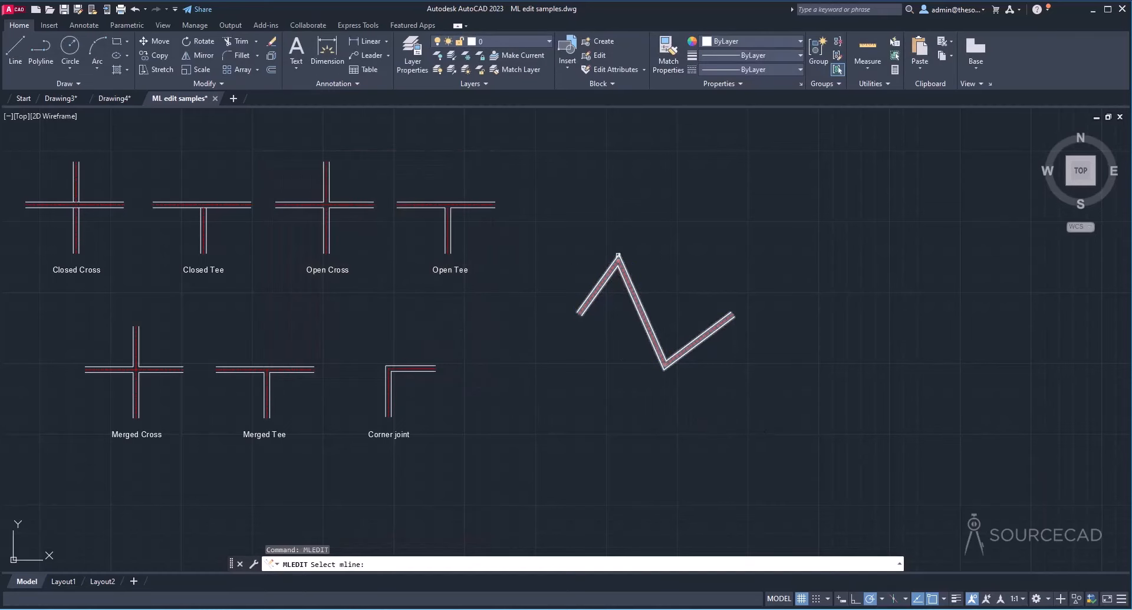
click(618, 256)
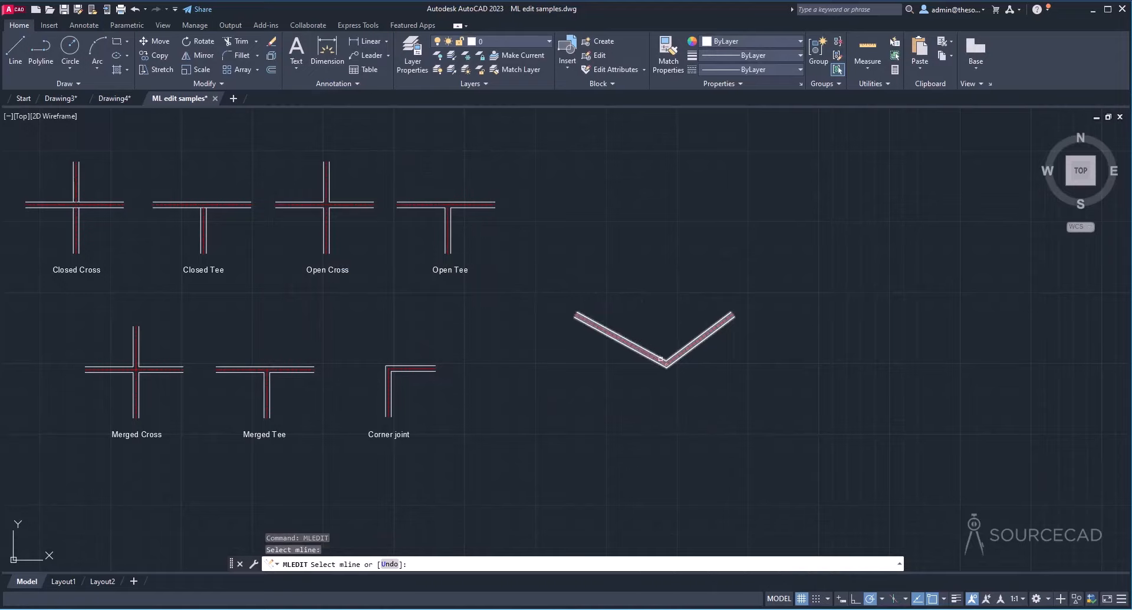
click(665, 364)
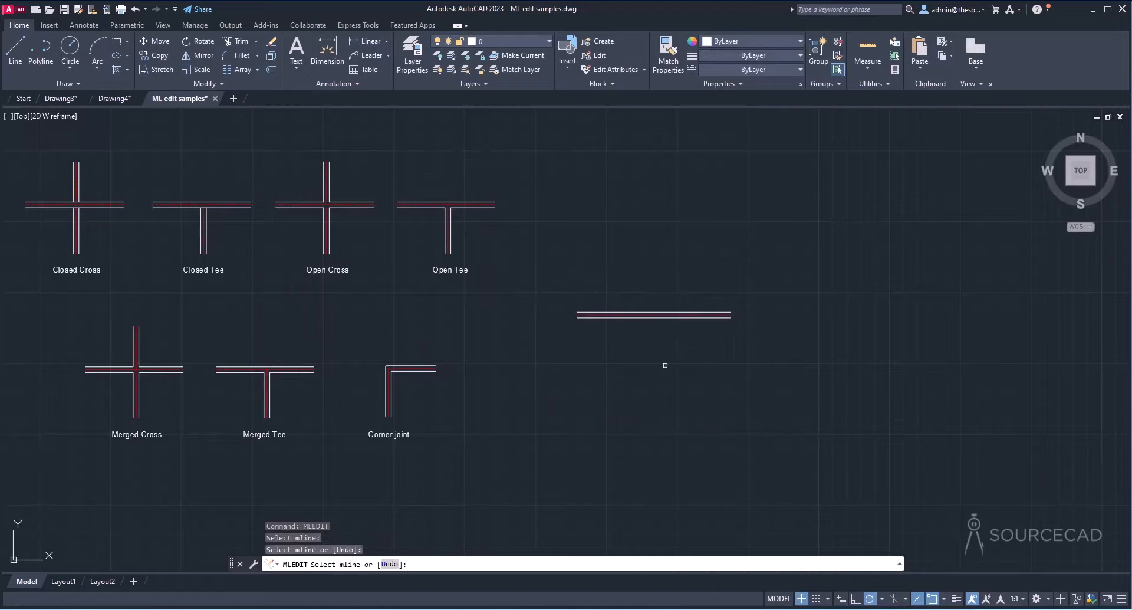
key(Return)
Step: Try the Cut All multiline edit across the middle section of the standalone horizontal multiline and undo the cut
key(Return)
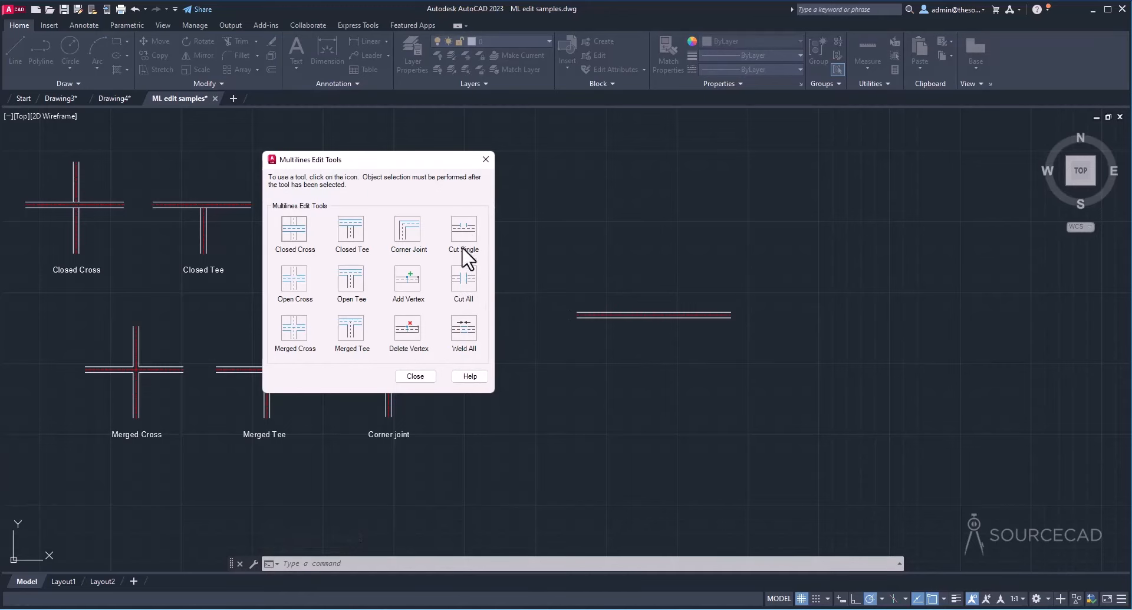
click(464, 280)
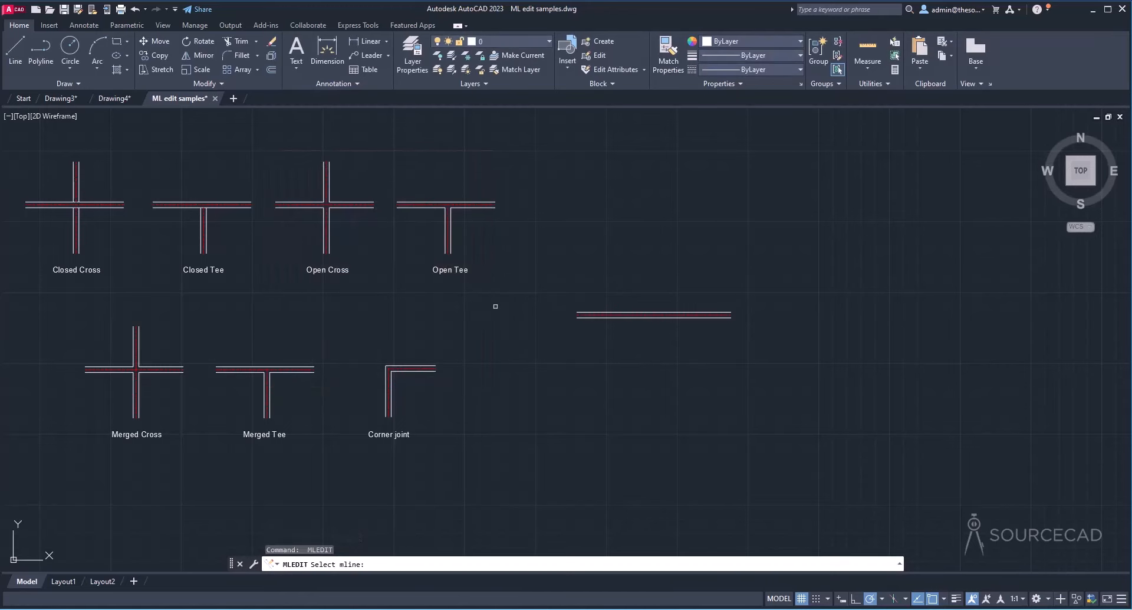
scroll(625, 319, up, 4)
click(622, 315)
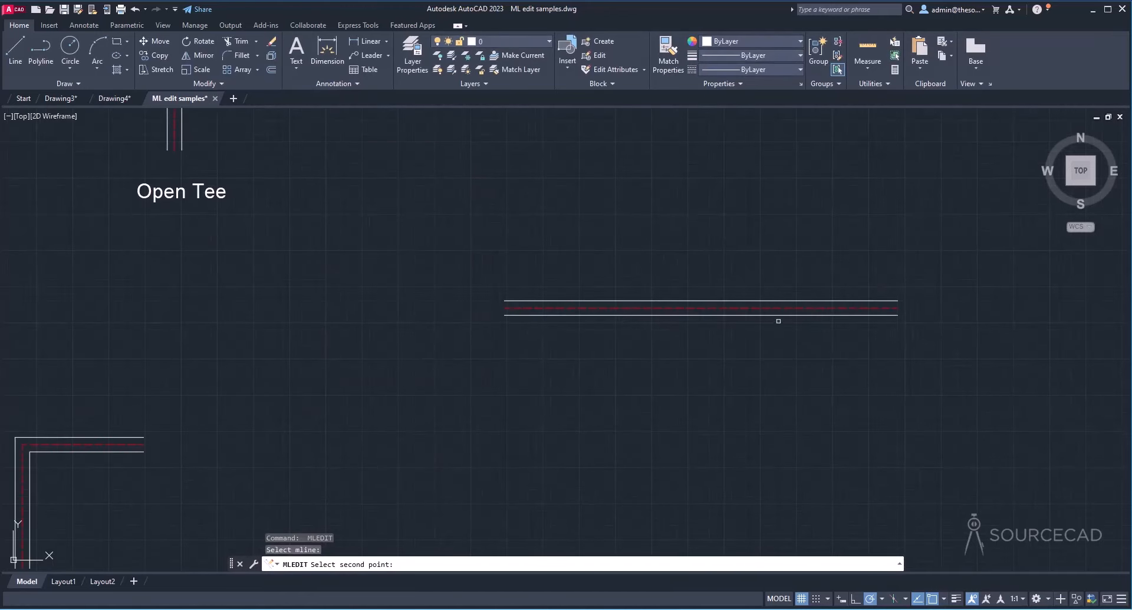
click(779, 316)
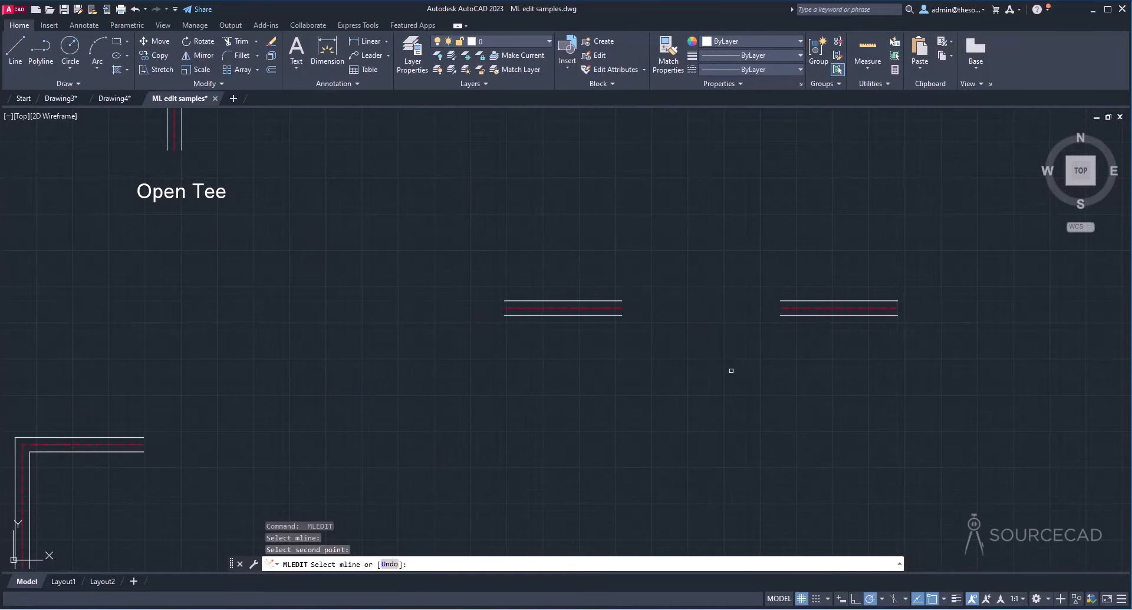
key(Return)
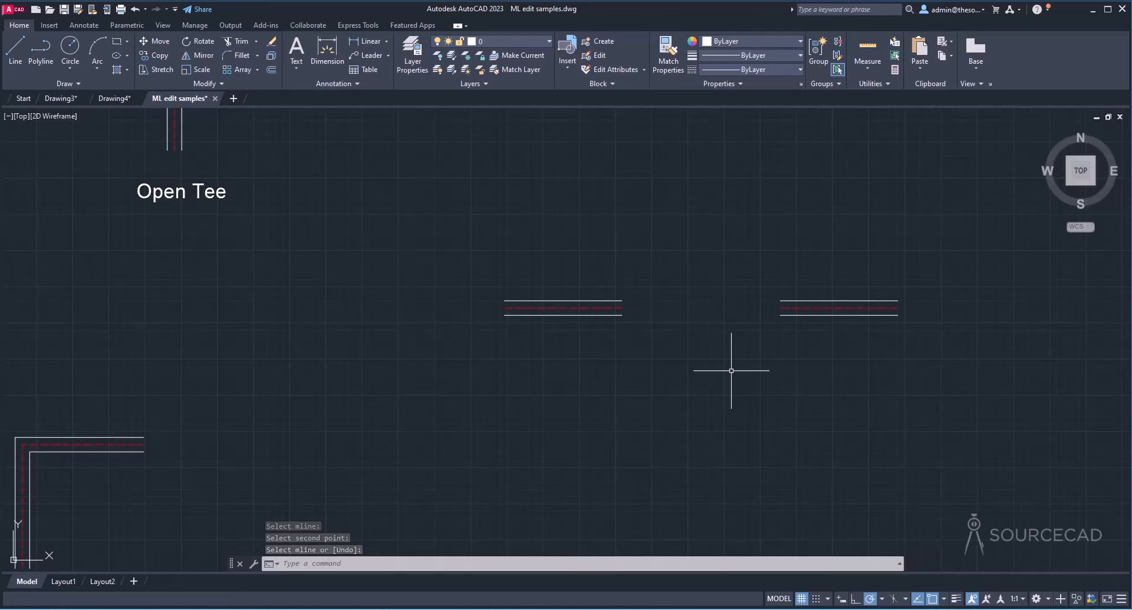
key(ctrl+z)
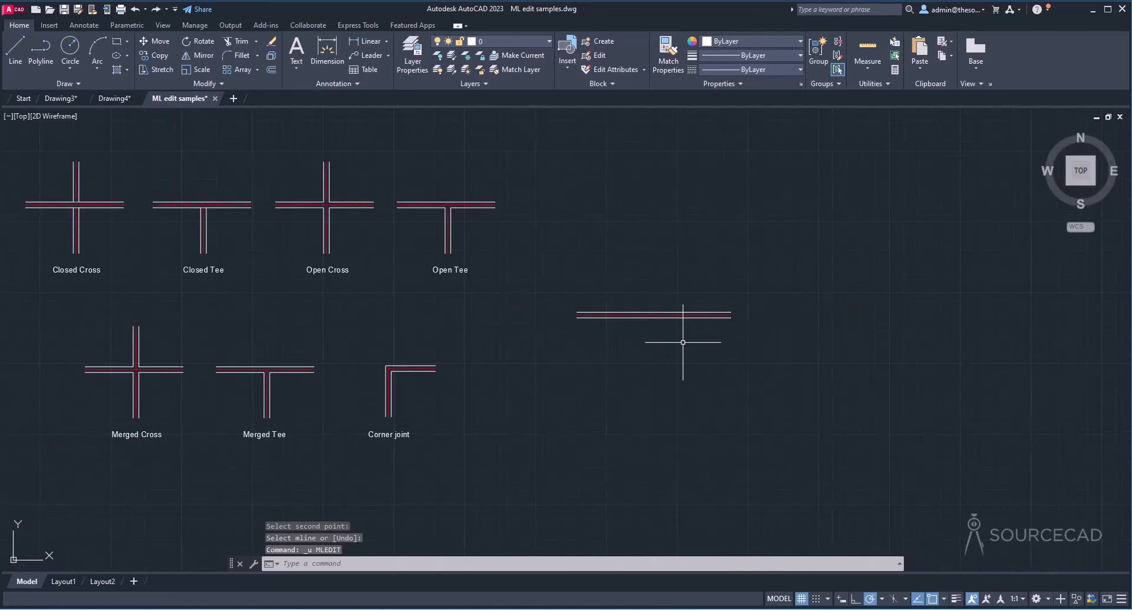
Step: Use the Cut Single multiline edit on the standalone multiline to cut its upper line in the middle and its lower line near the right end
text(mledi)
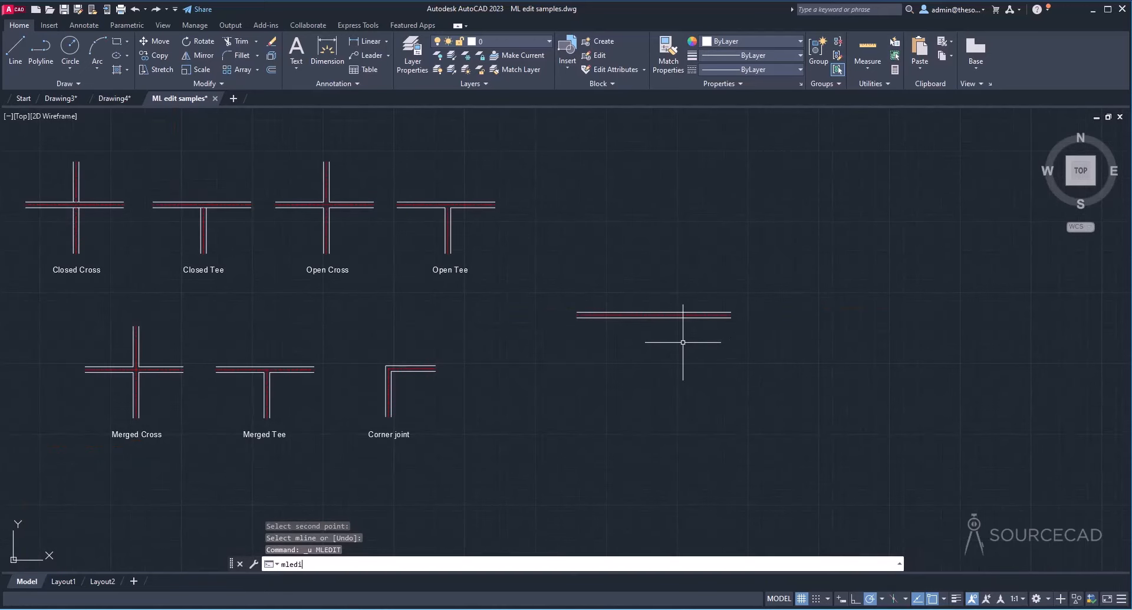
text(t)
key(Return)
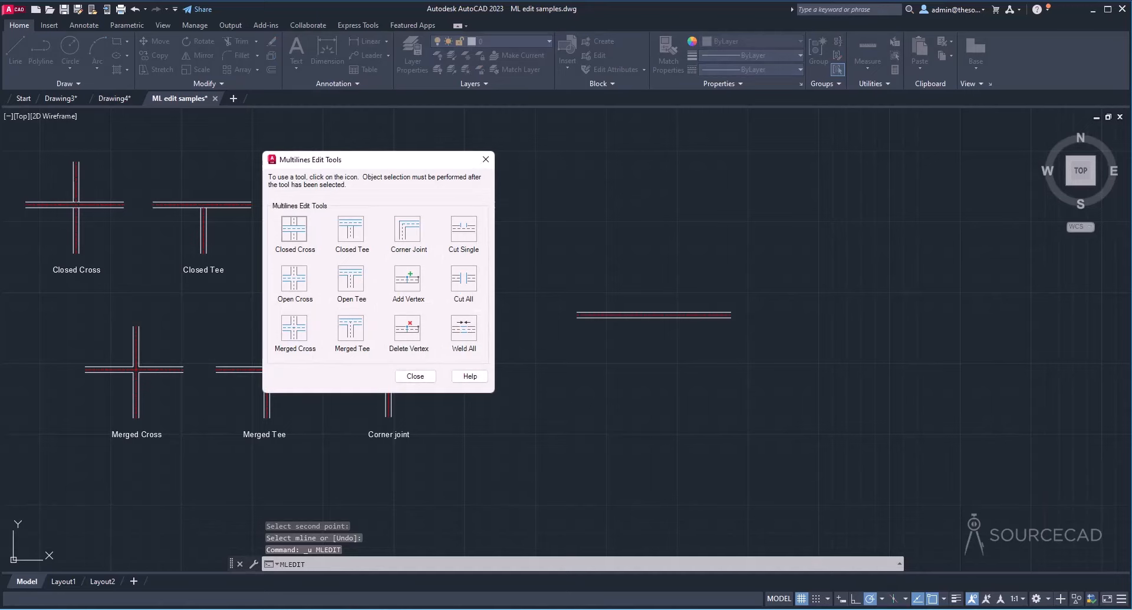
click(469, 233)
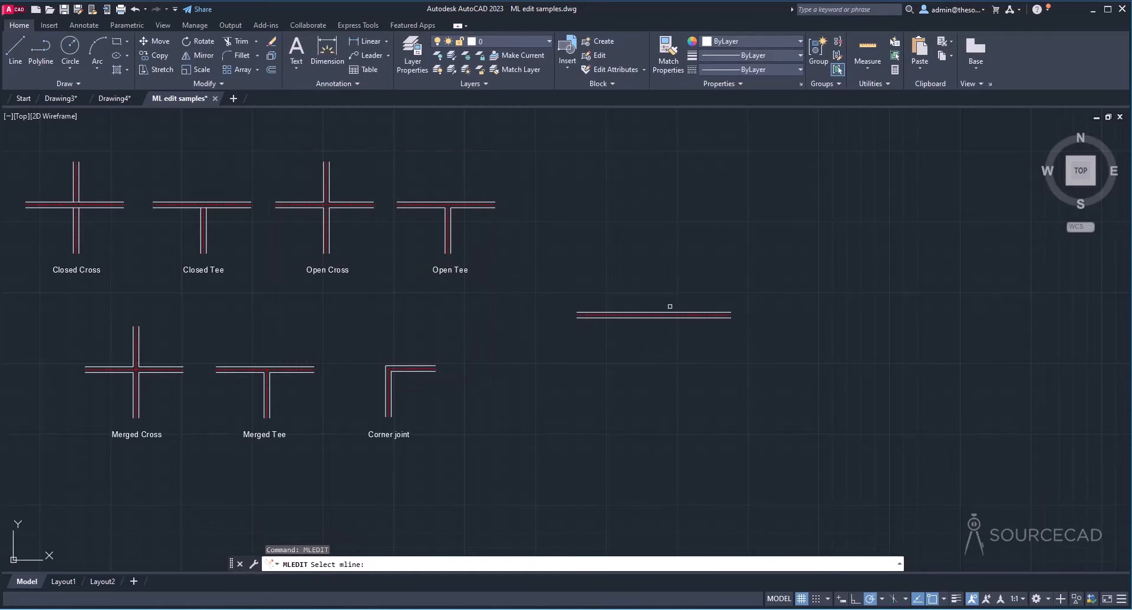
scroll(650, 312, up, 4)
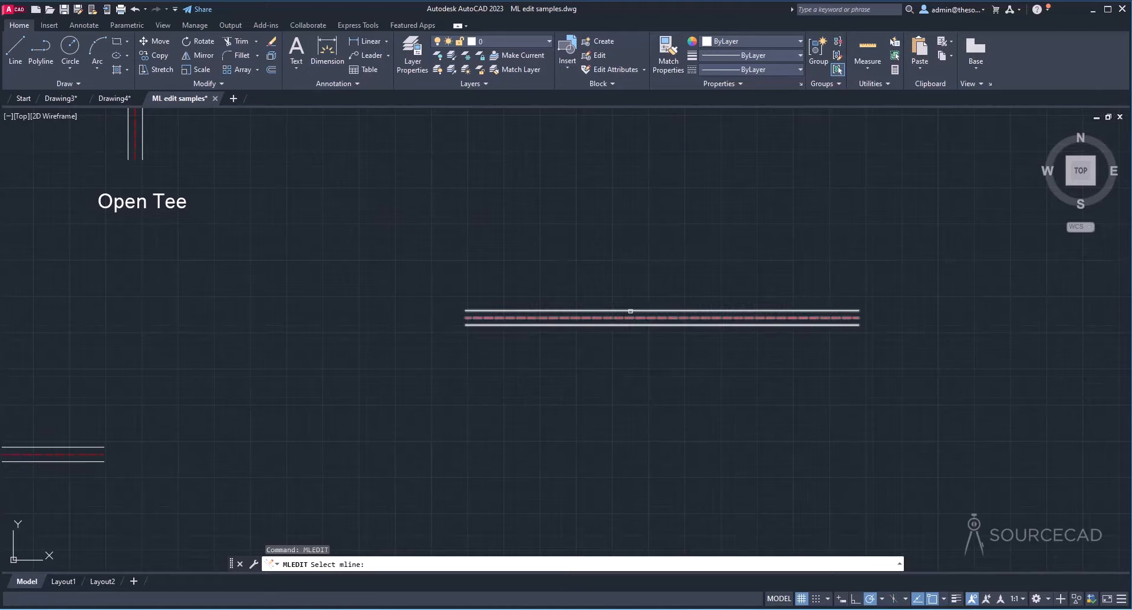
click(598, 309)
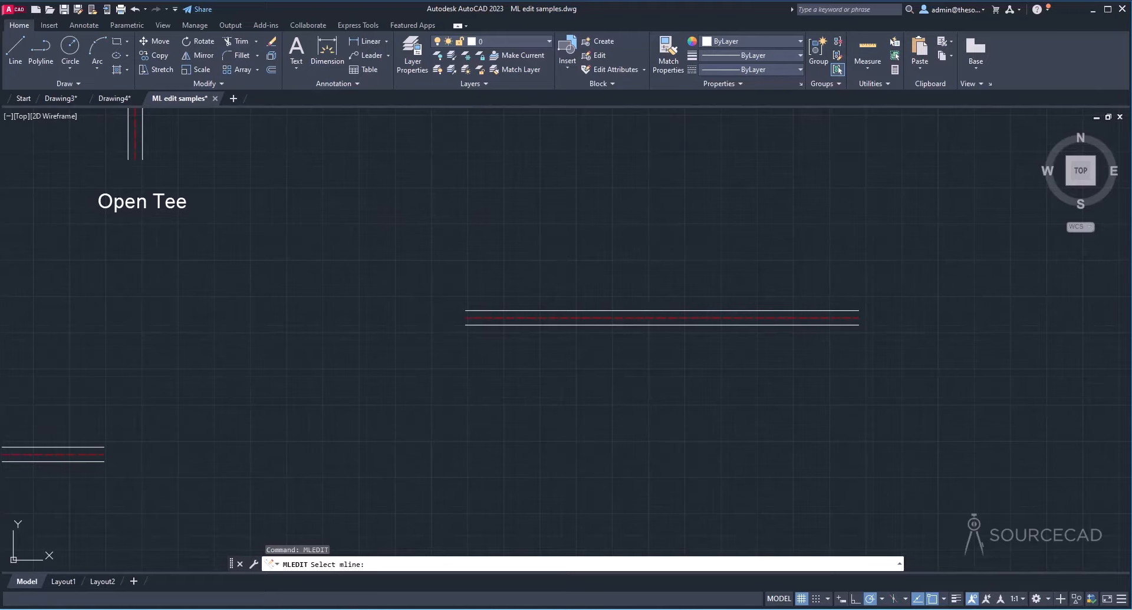
click(737, 311)
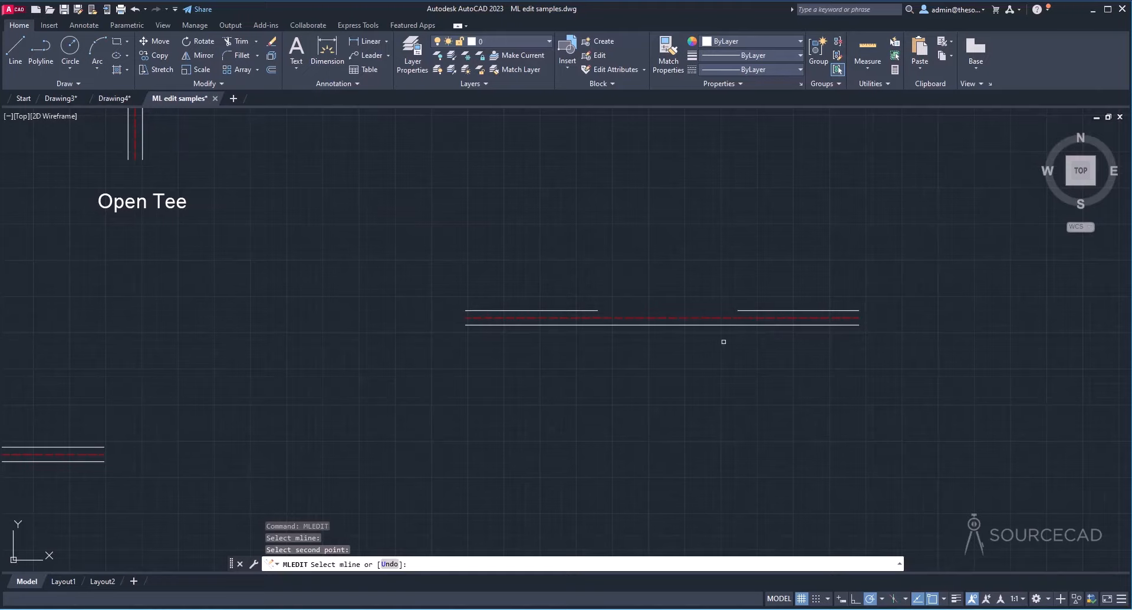
click(751, 325)
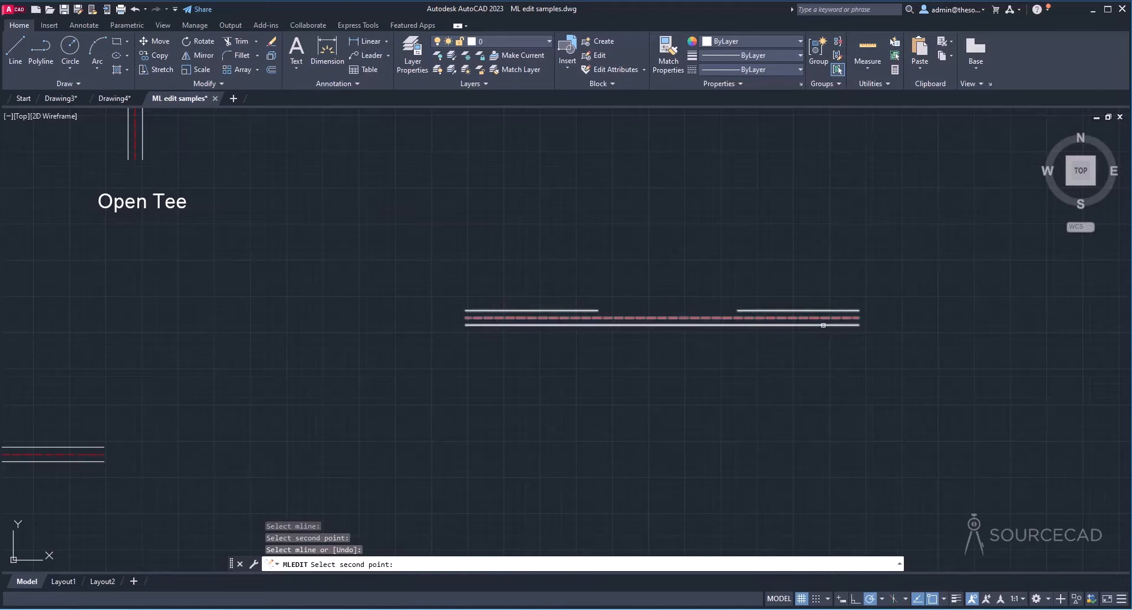
click(823, 325)
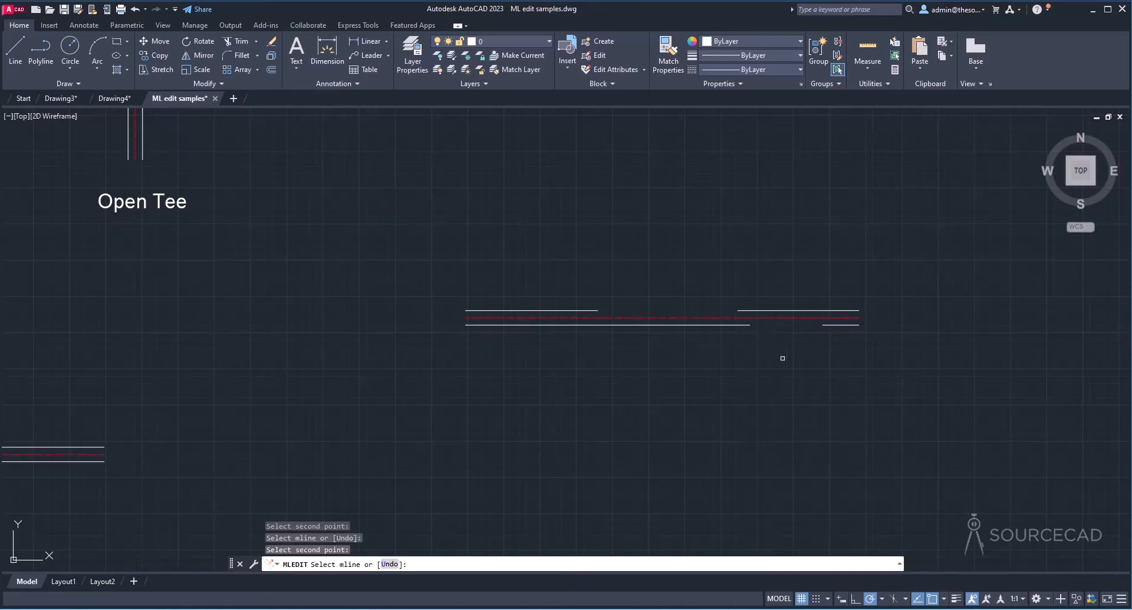
key(Return)
Step: Close both gaps in the standalone multiline with the Weld All multiline edit, the lower line's gap first and the upper line's second
key(Return)
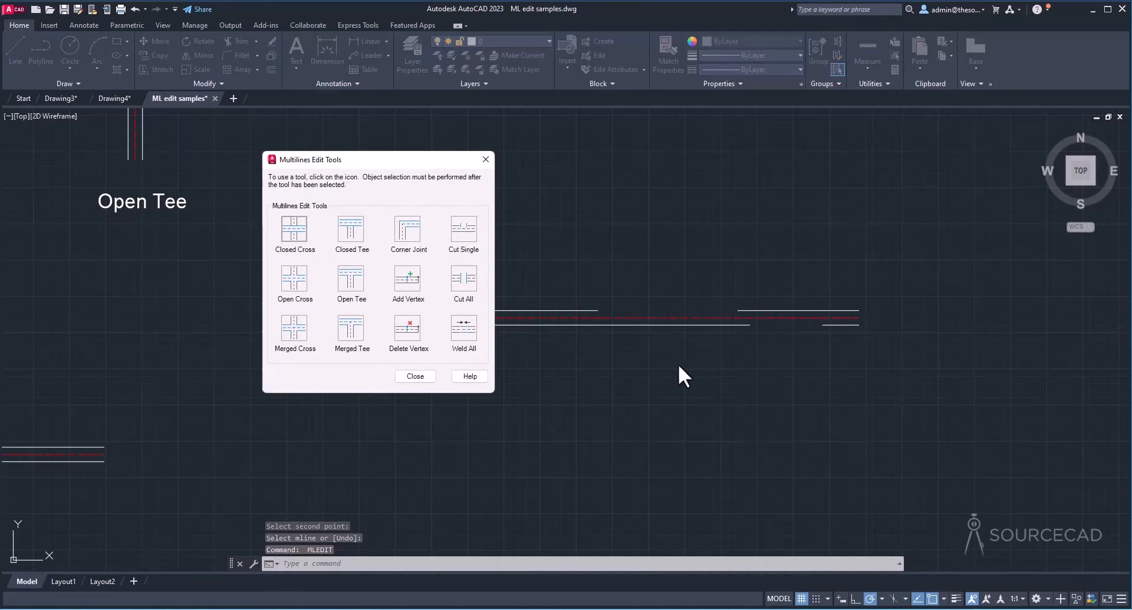
click(468, 328)
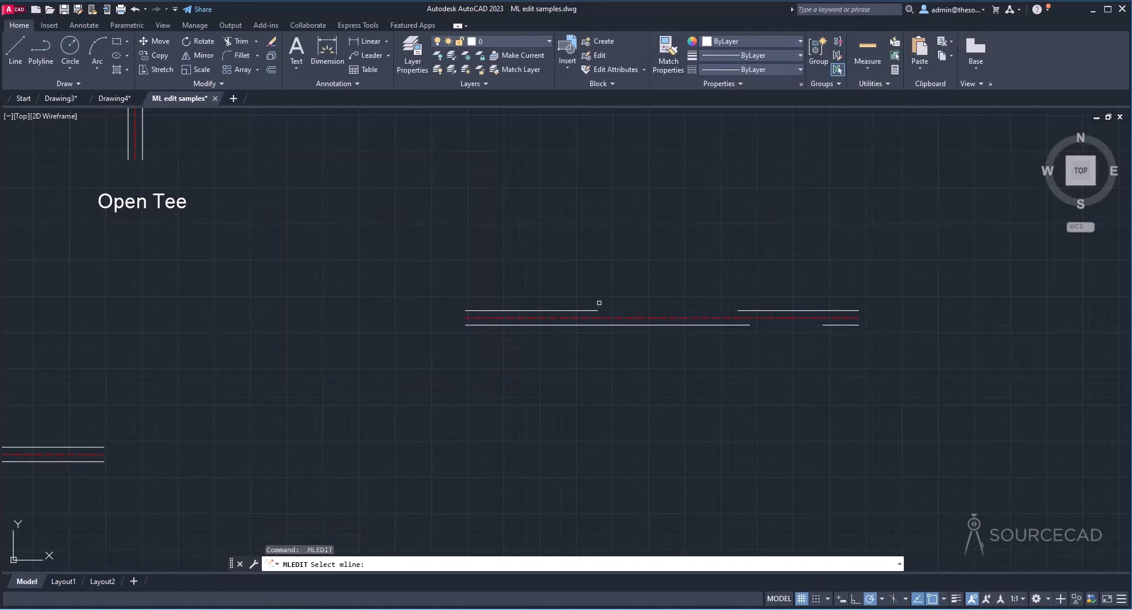
click(835, 325)
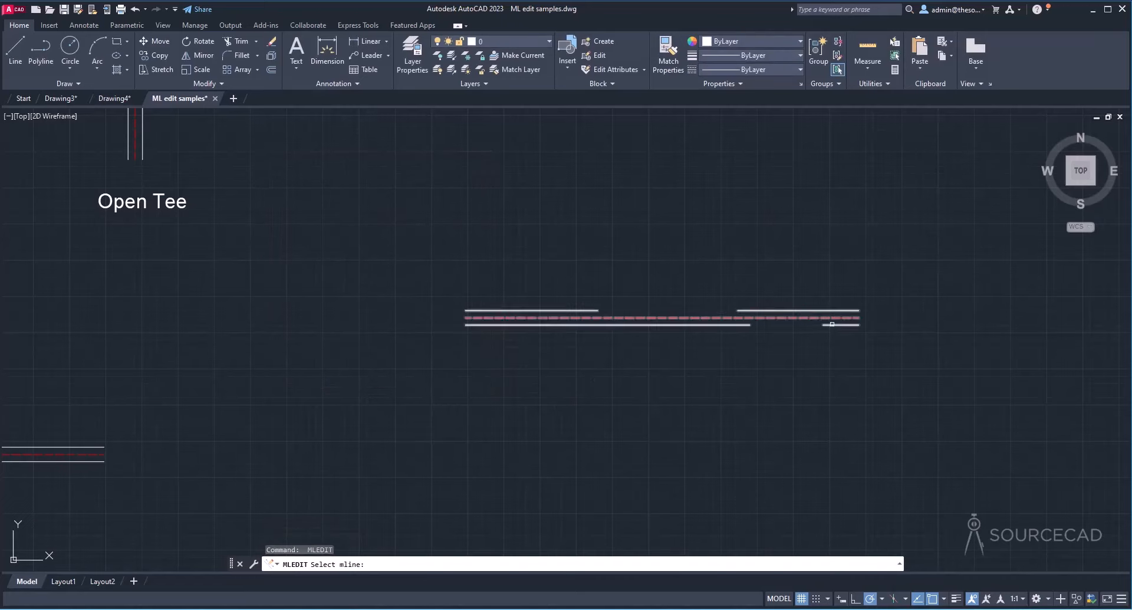
click(745, 325)
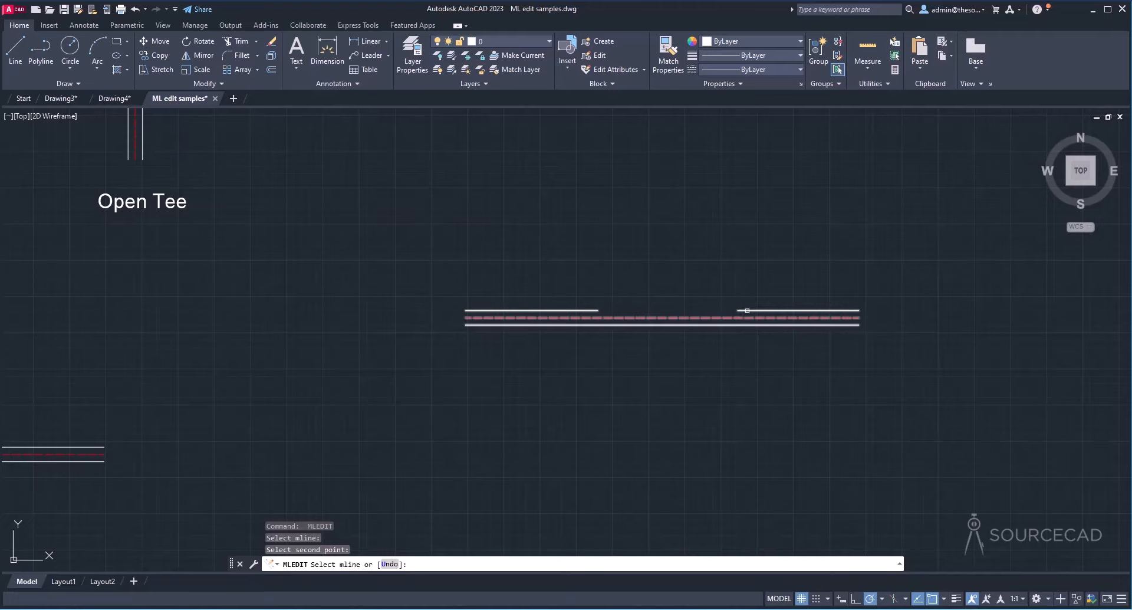
click(746, 311)
click(592, 310)
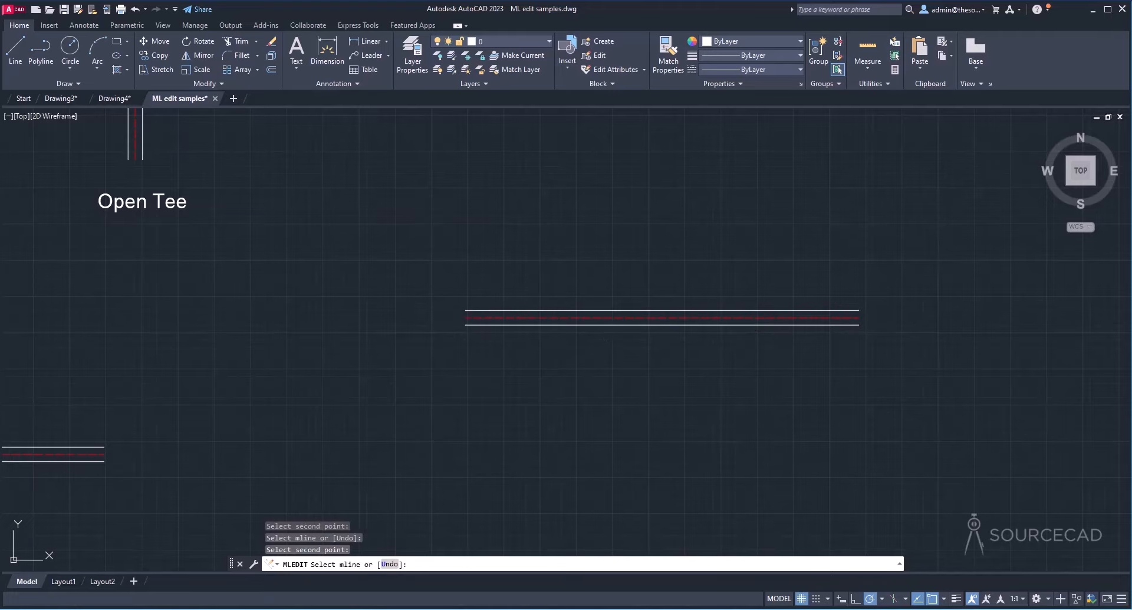
key(Escape)
scroll(607, 337, down, 5)
middle_drag(506, 362, 700, 371)
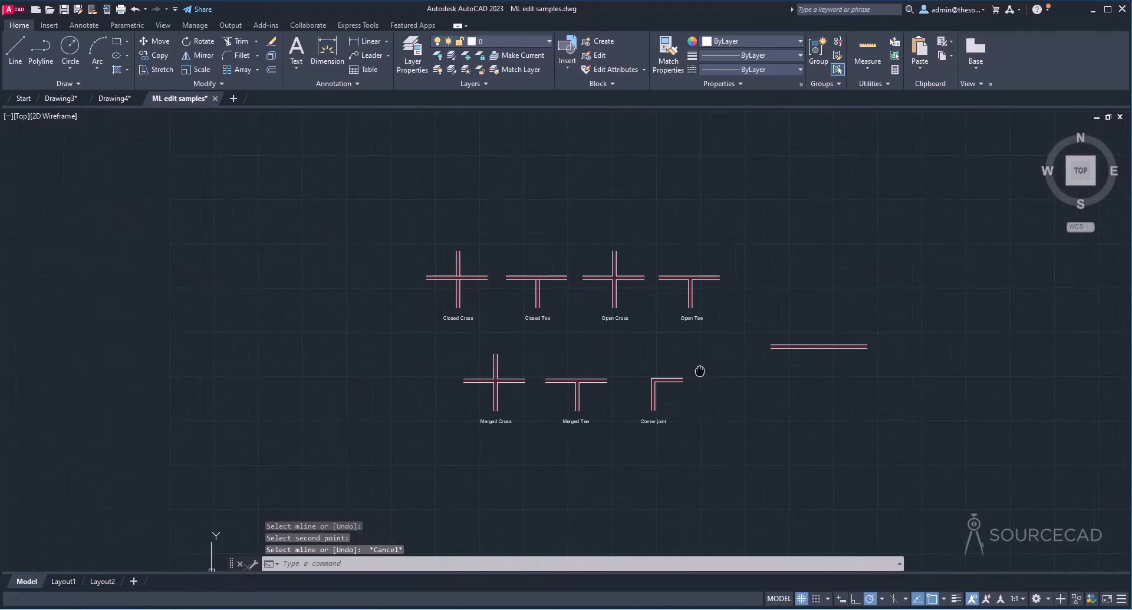